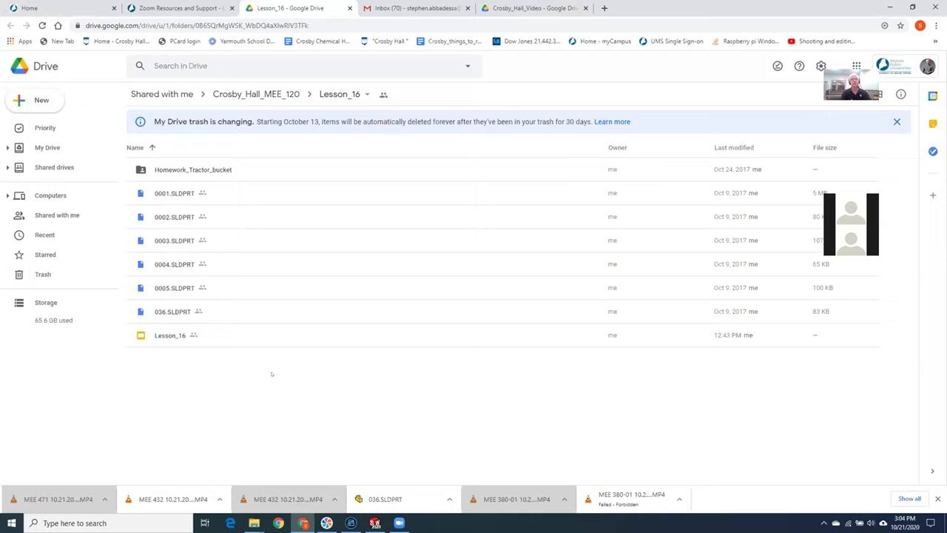
# - Switch to SOLIDWORKS and close the open can assembly
pyautogui.click(375, 522)
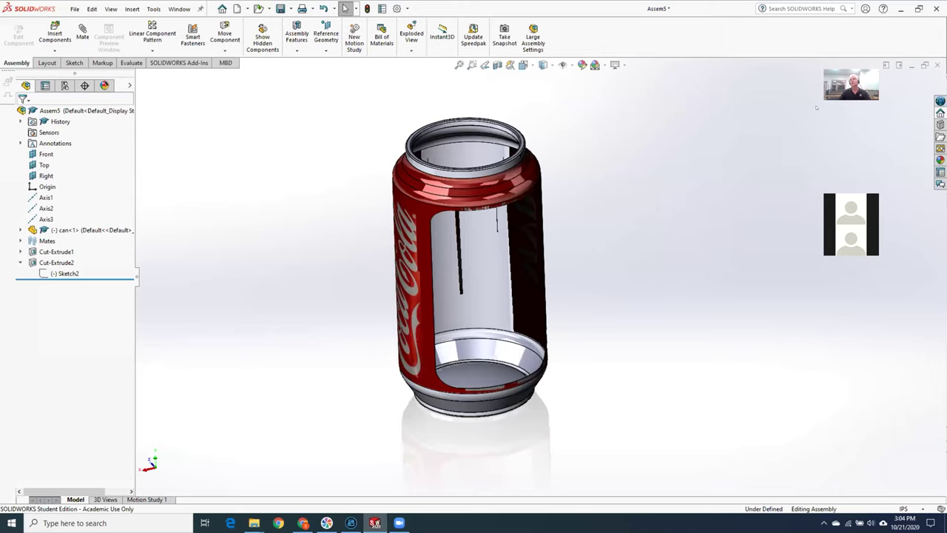
pyautogui.click(937, 65)
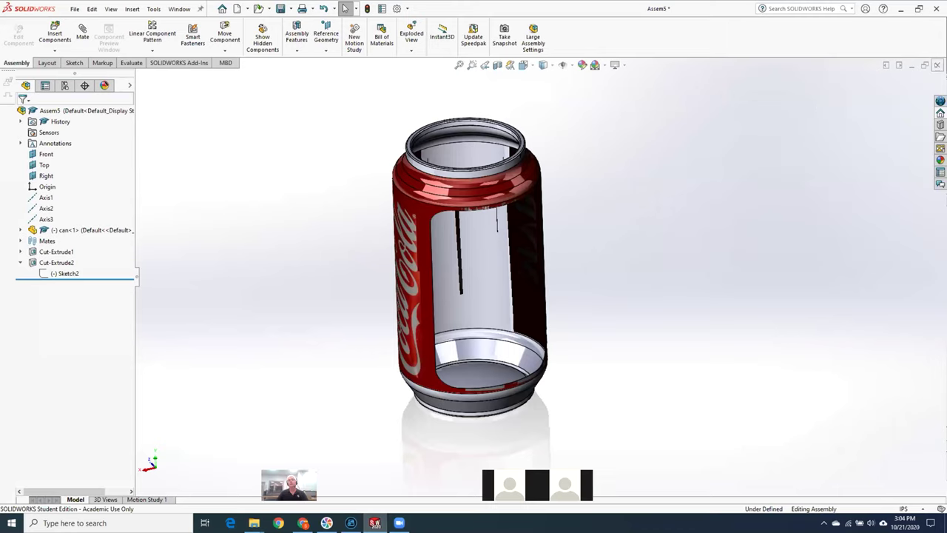
pyautogui.click(429, 274)
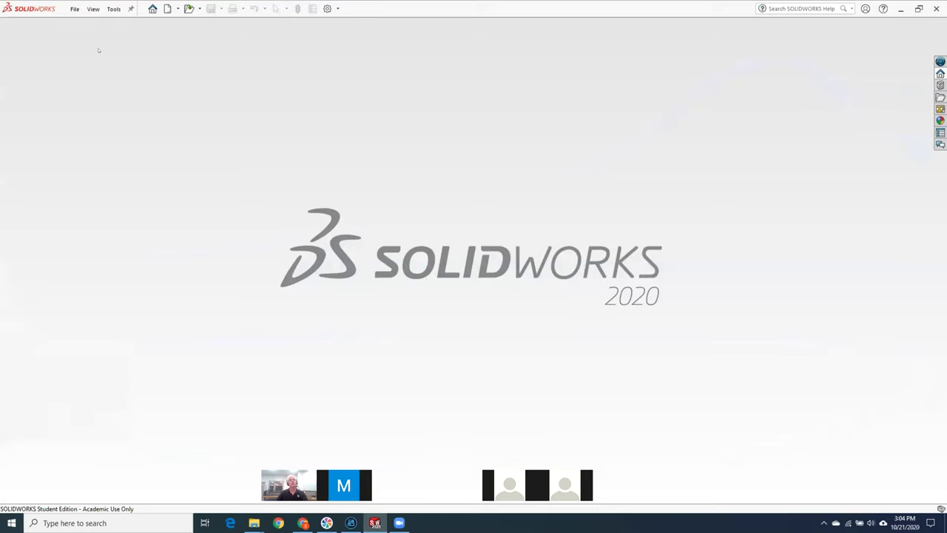
# - Create a new assembly document from the Inch_assy_template template
pyautogui.click(167, 8)
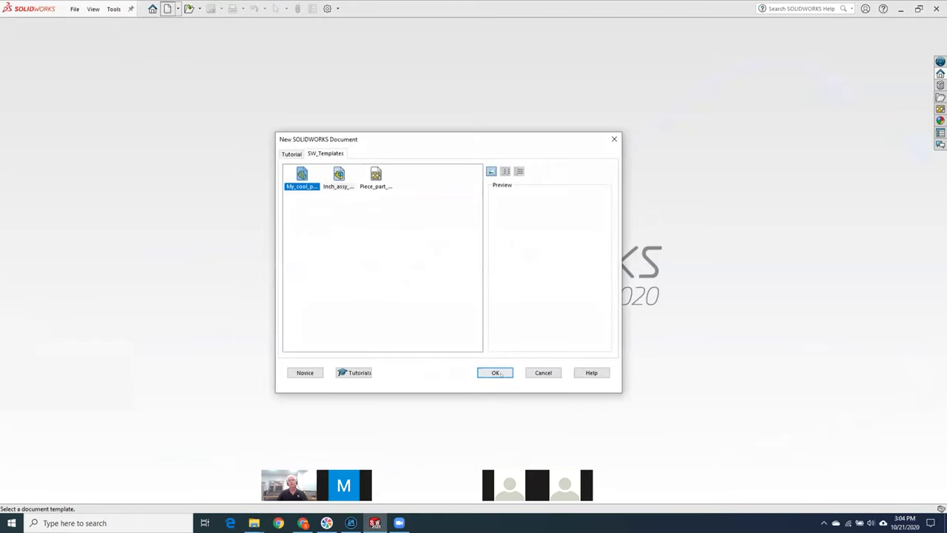
pyautogui.click(339, 178)
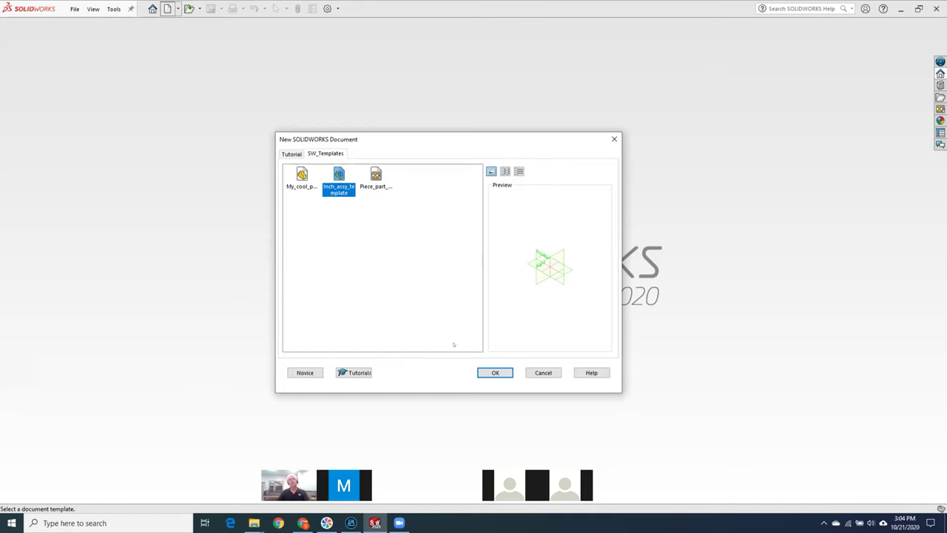
pyautogui.click(495, 372)
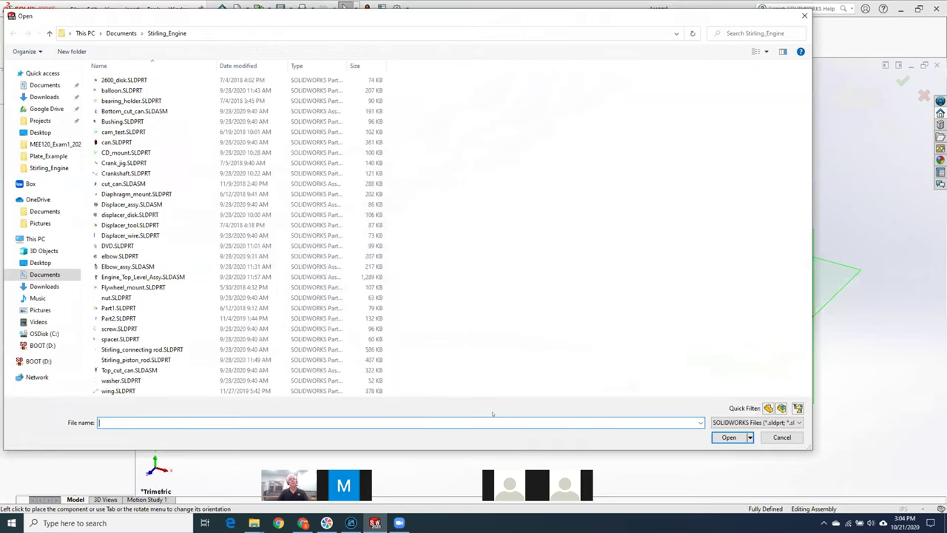
# - Insert the part 036.SLDPRT from the Downloads folder and place it in open space away from the assembly planes
pyautogui.click(40, 287)
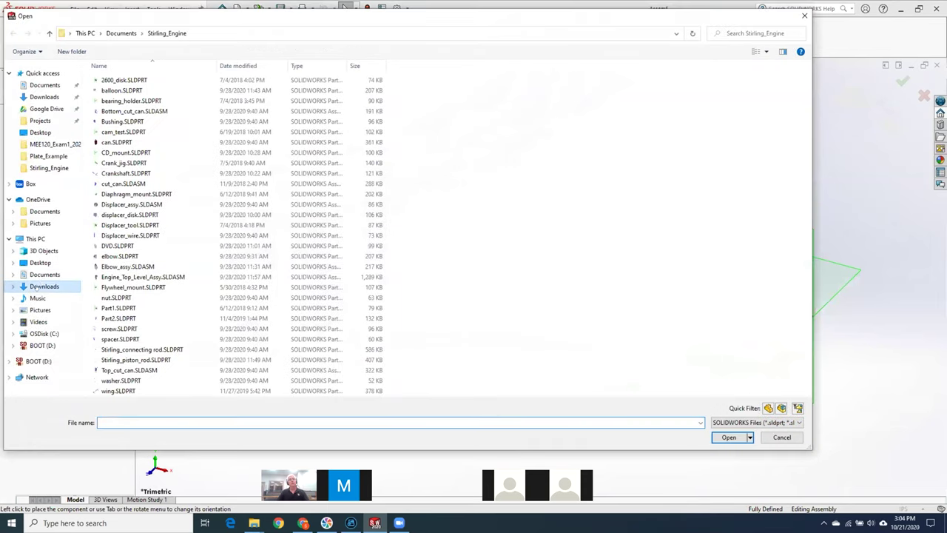
pyautogui.click(116, 111)
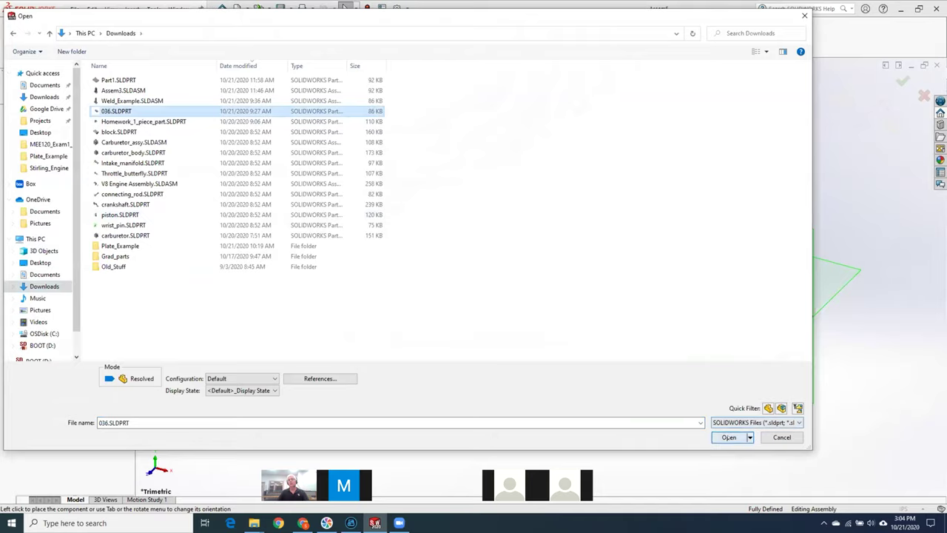
pyautogui.click(729, 438)
pyautogui.scroll(5, 441, 360)
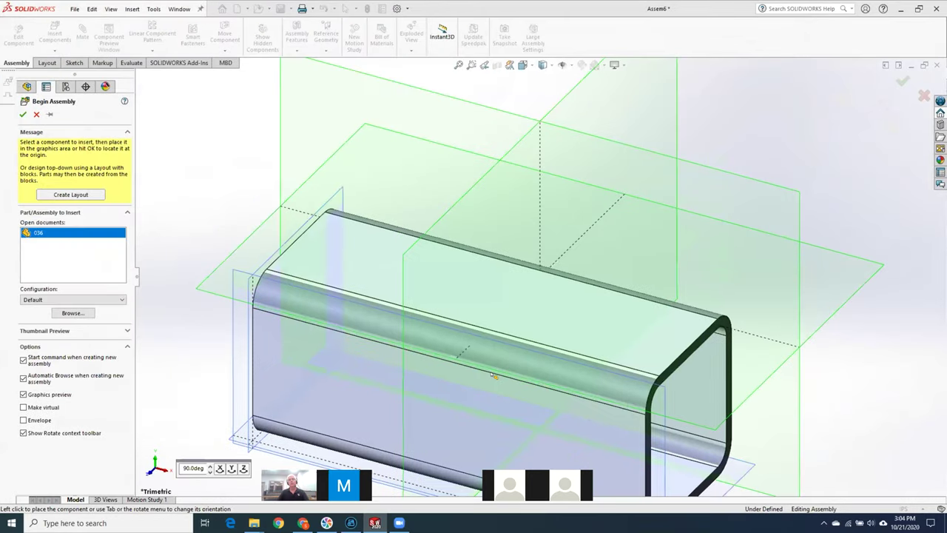
pyautogui.click(762, 210)
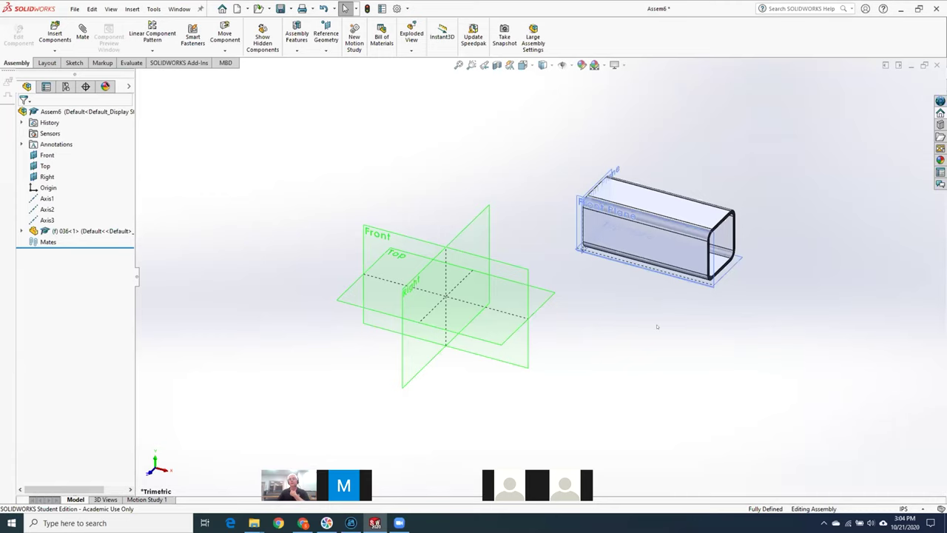
# - Float the fixed 036 component and move the tube freely to a spot nearer the assembly planes
pyautogui.moveTo(649, 333); pyautogui.dragTo(723, 365, button='middle')
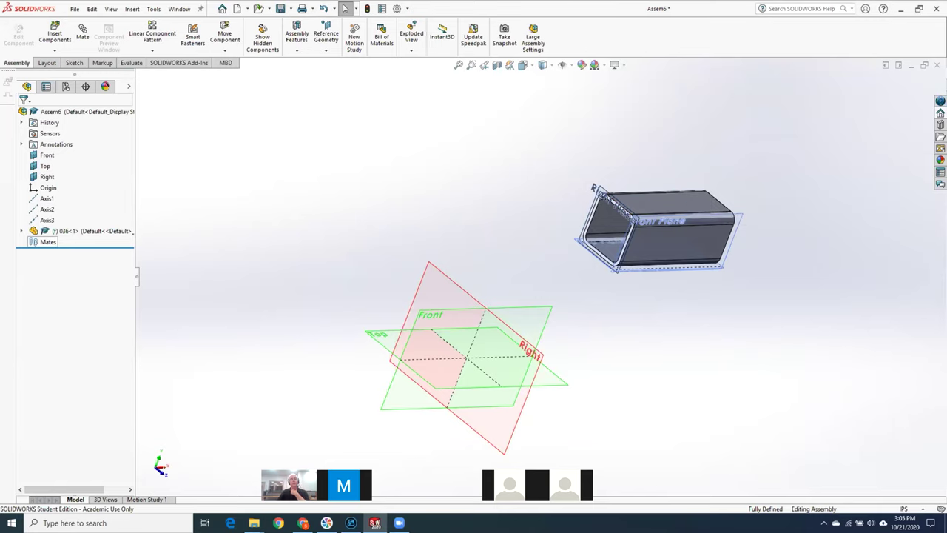
pyautogui.rightClick(76, 228)
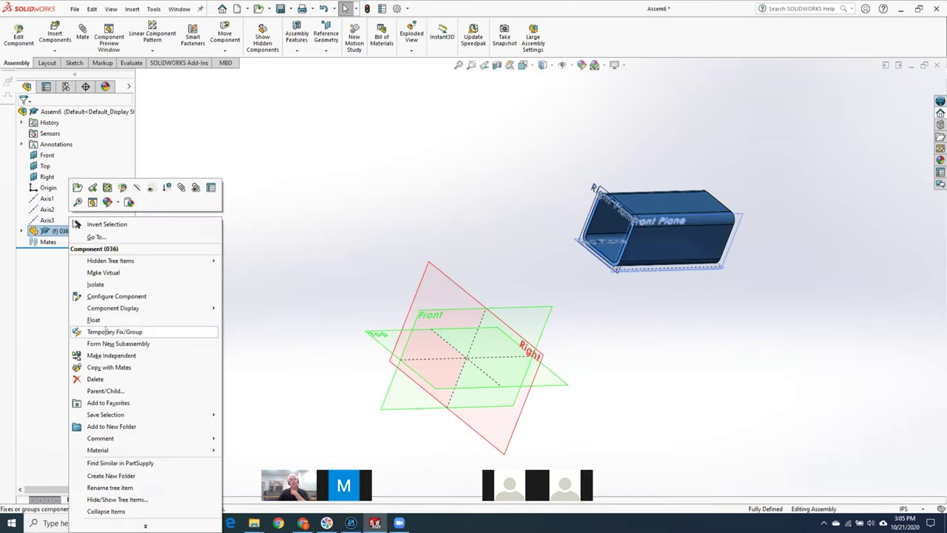
pyautogui.click(105, 320)
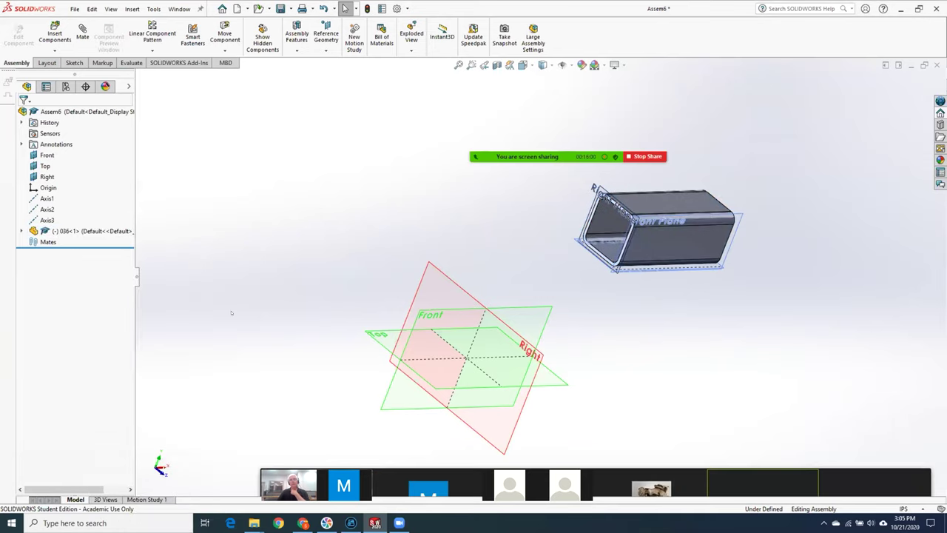
pyautogui.moveTo(698, 207); pyautogui.dragTo(714, 270)
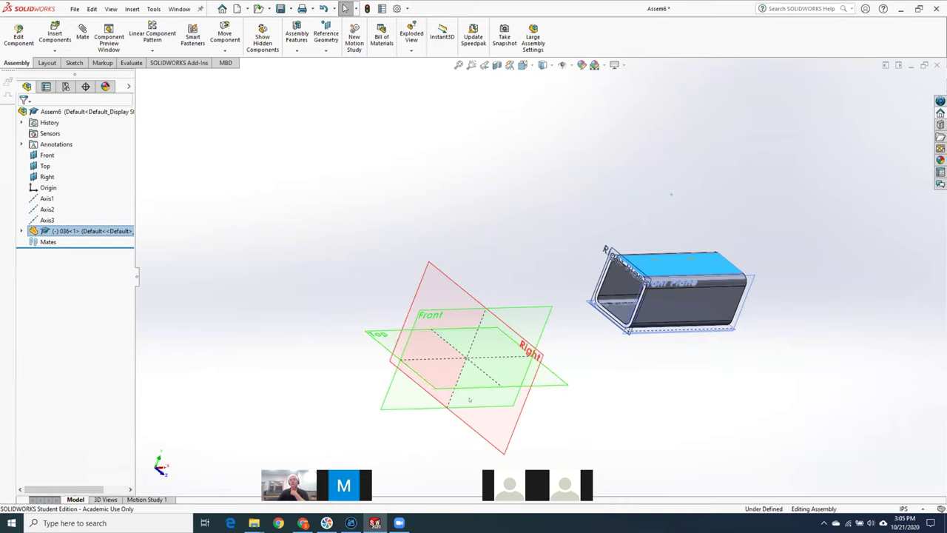
pyautogui.moveTo(683, 322); pyautogui.dragTo(579, 279)
# - Add a coincident mate between the assembly's Right plane and the tube's end face on the Right Plane side, clearing the preselected side face
pyautogui.scroll(-5, 482, 225)
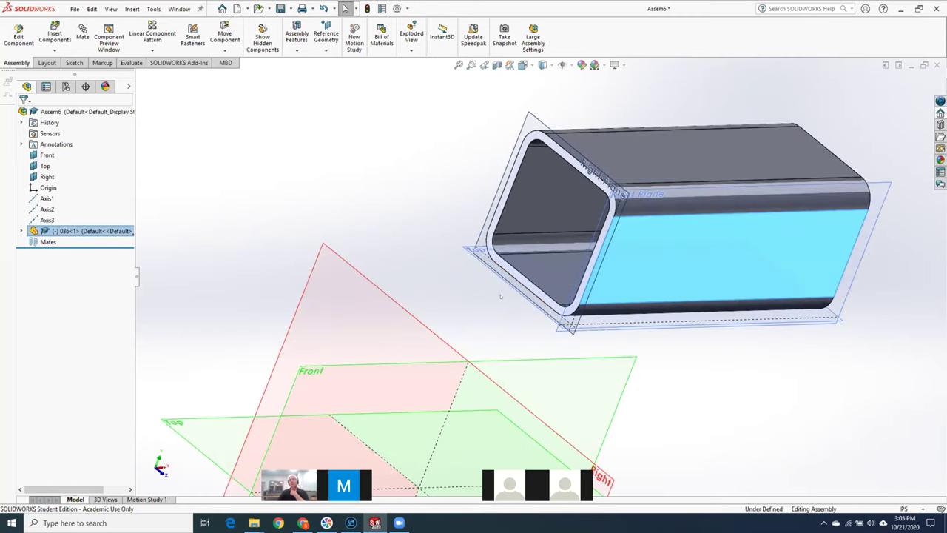
pyautogui.scroll(-2, 436, 247)
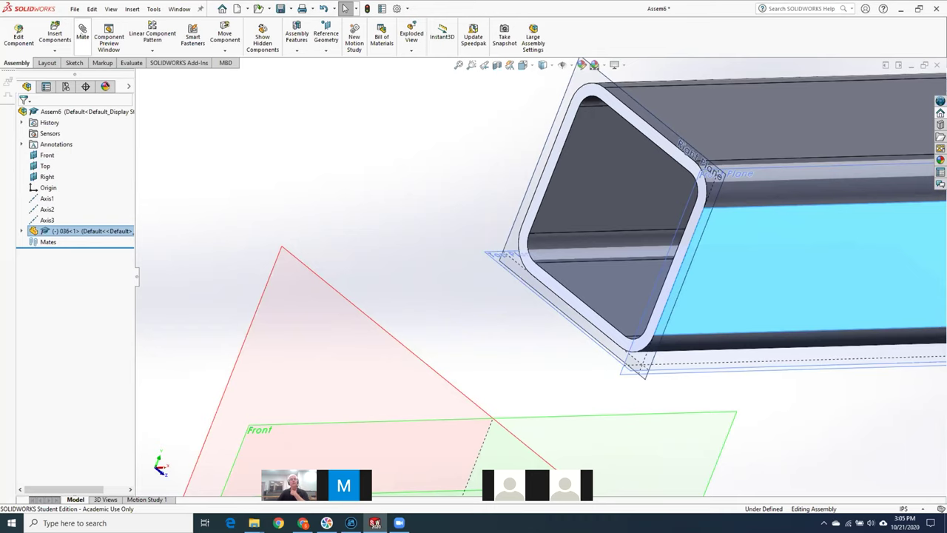
pyautogui.click(82, 31)
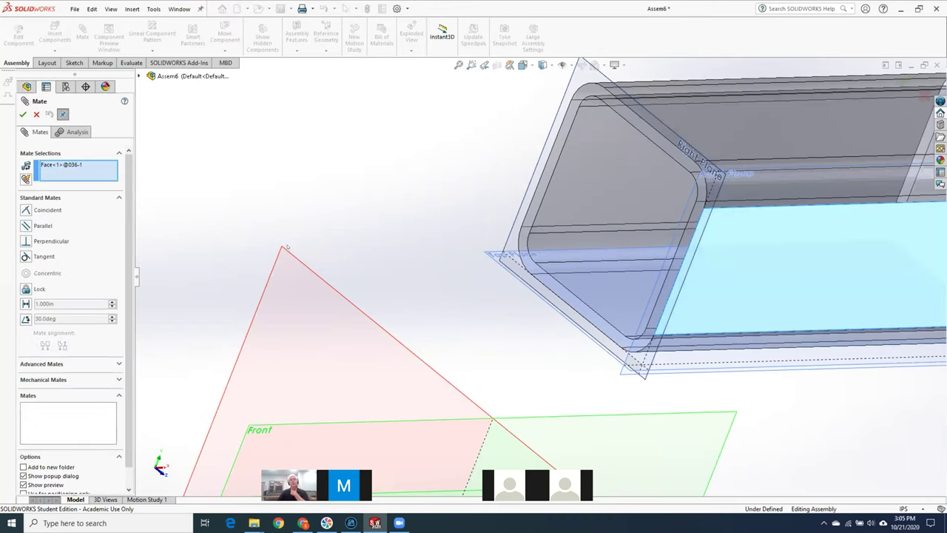
pyautogui.rightClick(81, 169)
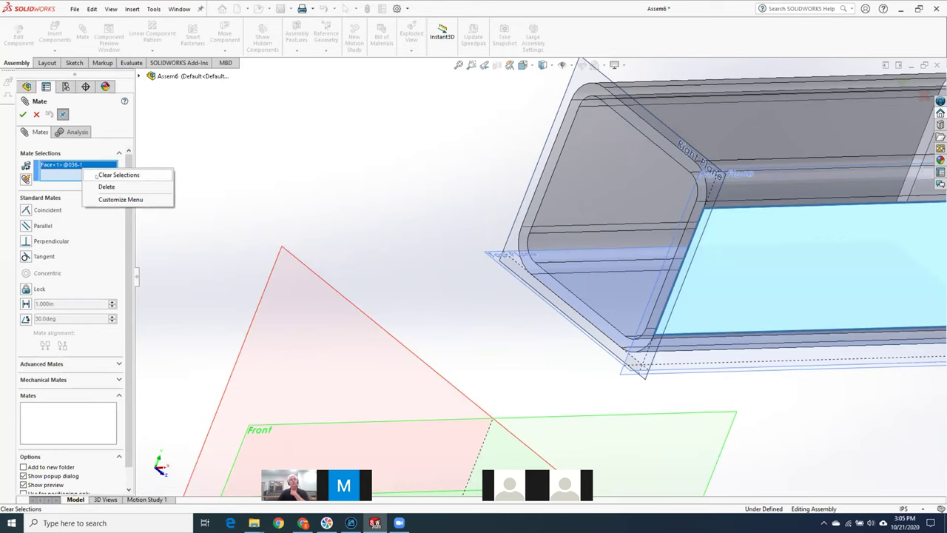
pyautogui.click(118, 174)
pyautogui.click(337, 290)
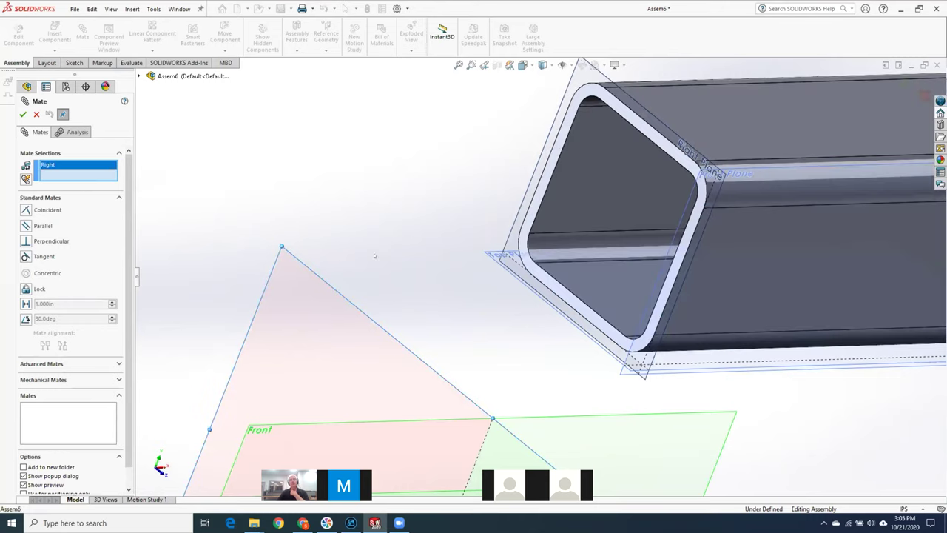
pyautogui.click(539, 194)
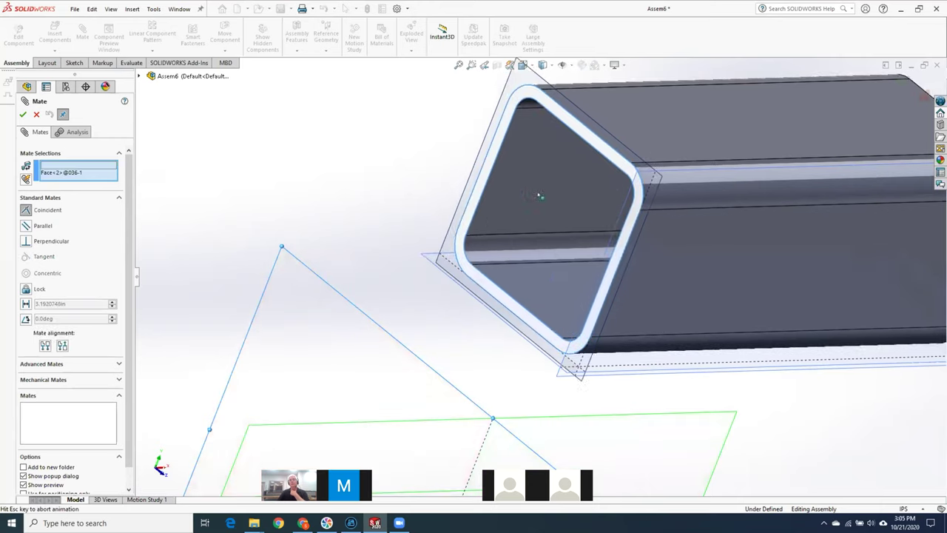
pyautogui.click(652, 185)
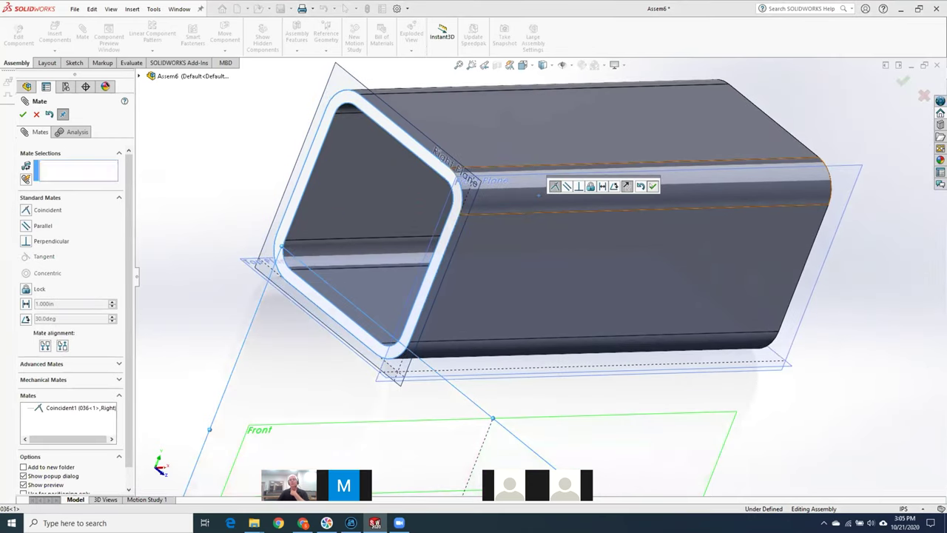
# - Add a coincident mate between the tube's hidden bottom outer face and the assembly's Top plane
pyautogui.hotkey('ctrl', '7')
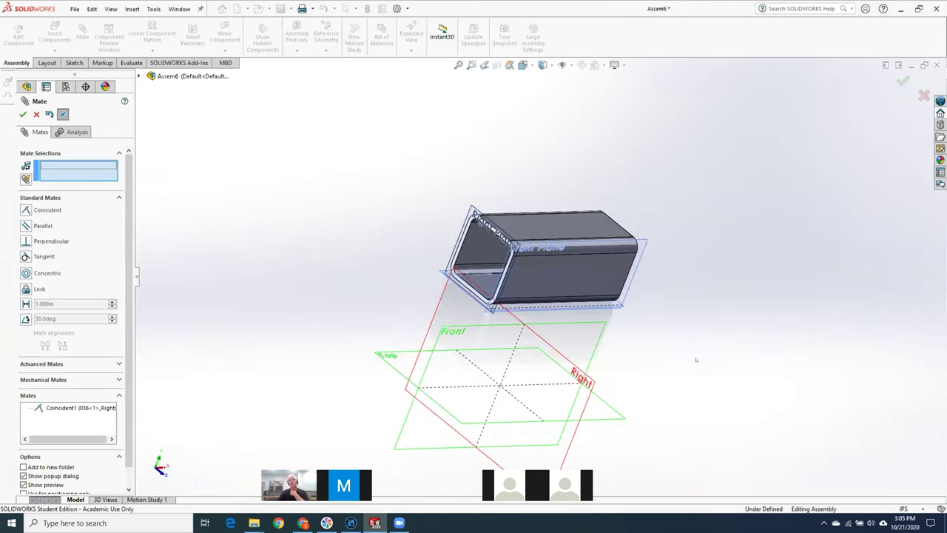
pyautogui.moveTo(653, 328); pyautogui.dragTo(620, 342, button='middle')
pyautogui.scroll(-4, 620, 343)
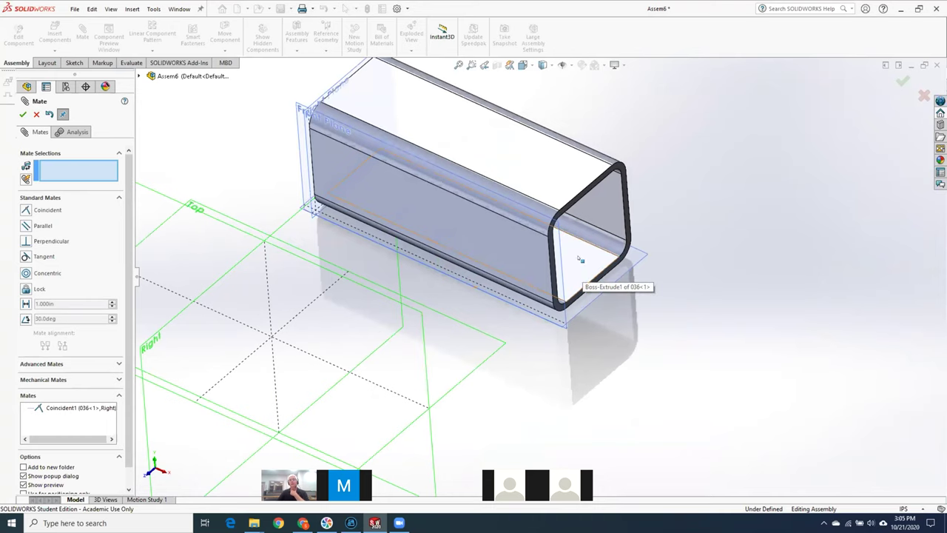
pyautogui.rightClick(581, 260)
pyautogui.click(609, 301)
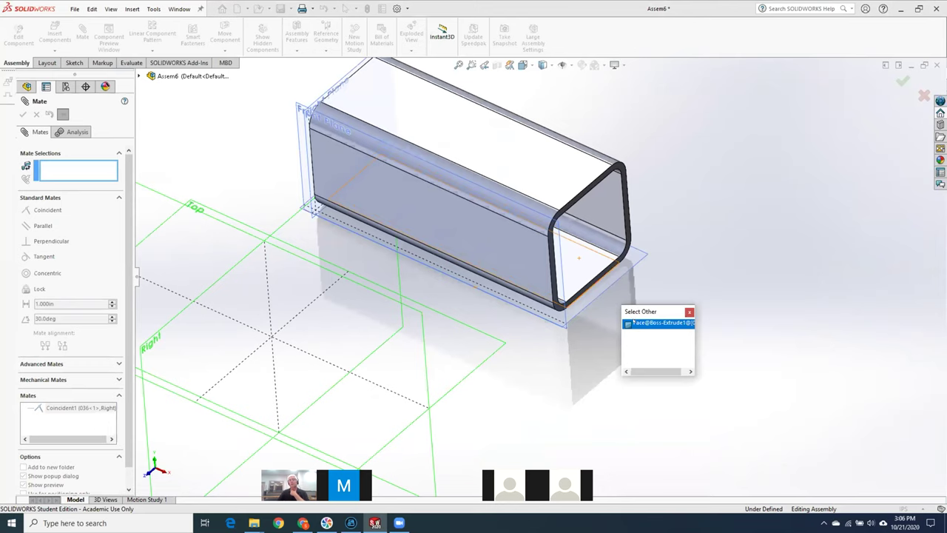
pyautogui.click(635, 322)
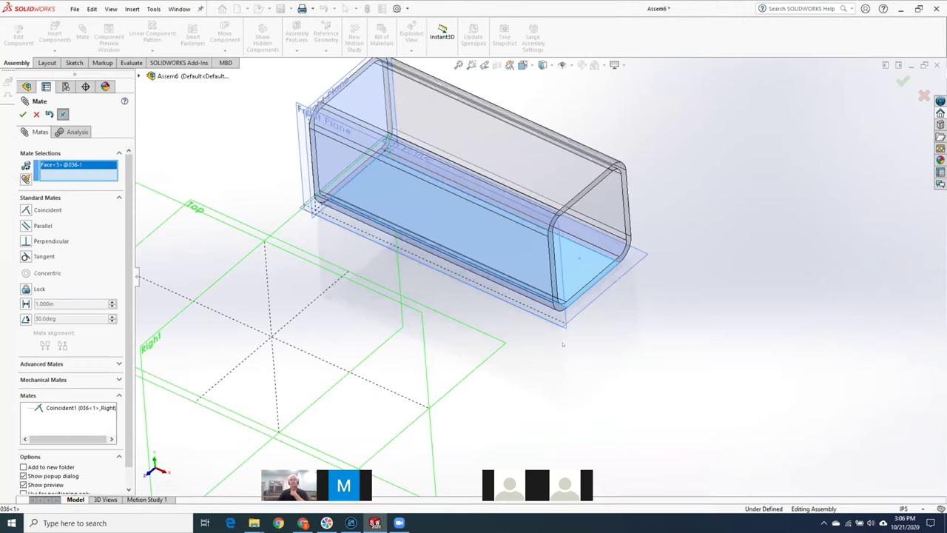
pyautogui.click(487, 358)
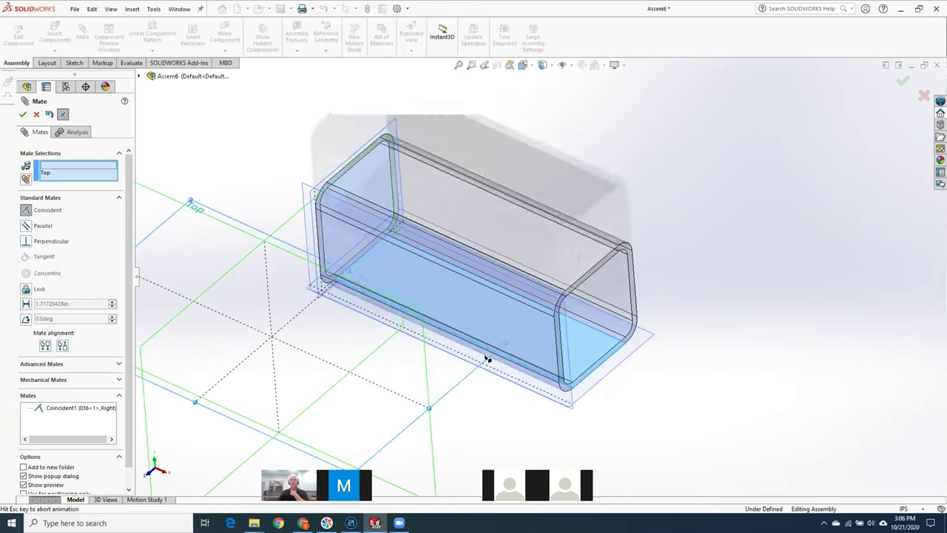
pyautogui.scroll(3, 484, 392)
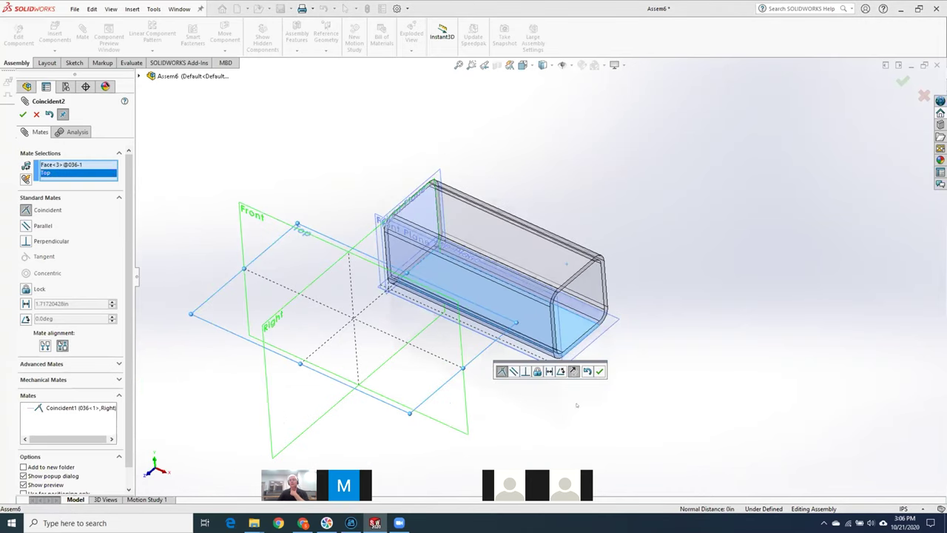
pyautogui.click(600, 371)
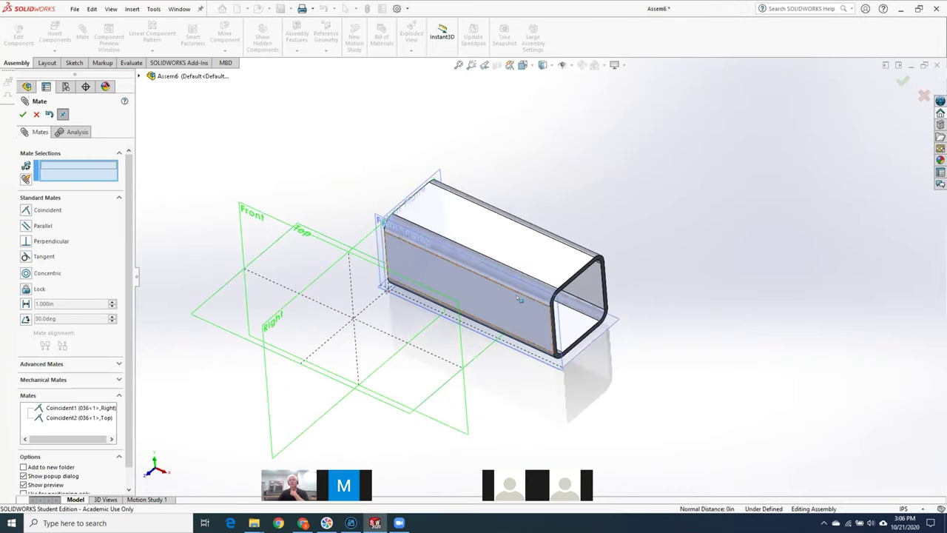
# - Add a coincident mate between the tube's long front side face and the assembly's Front plane, and finish mating
pyautogui.moveTo(521, 299); pyautogui.dragTo(643, 281)
pyautogui.click(588, 252)
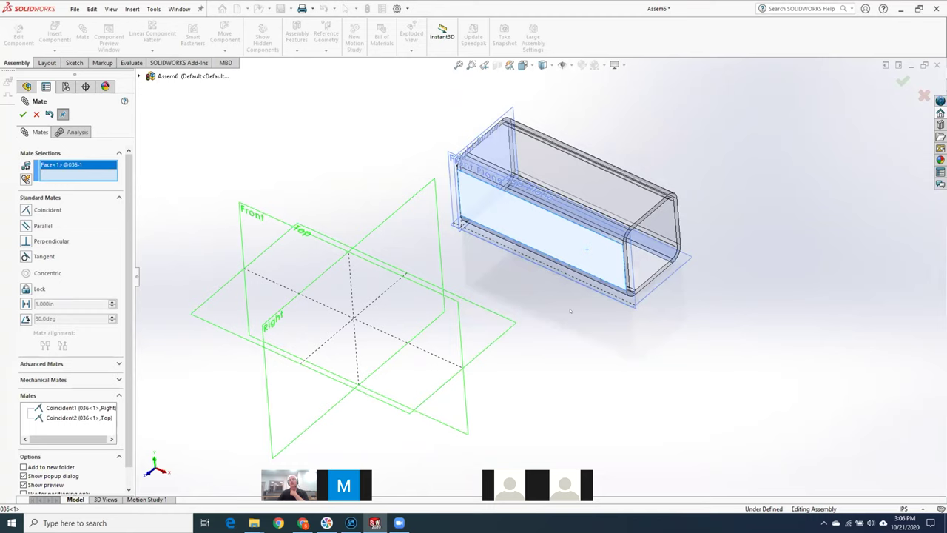
pyautogui.click(464, 409)
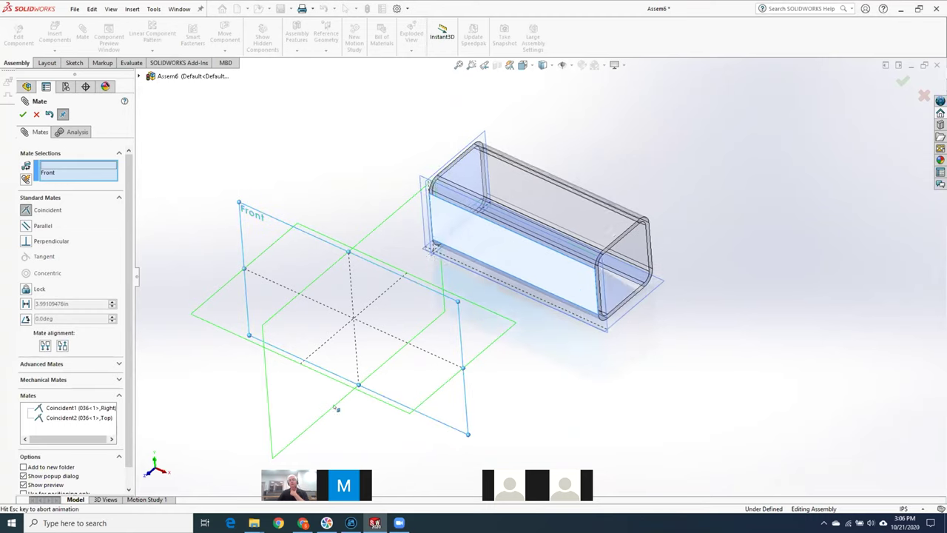
pyautogui.click(23, 114)
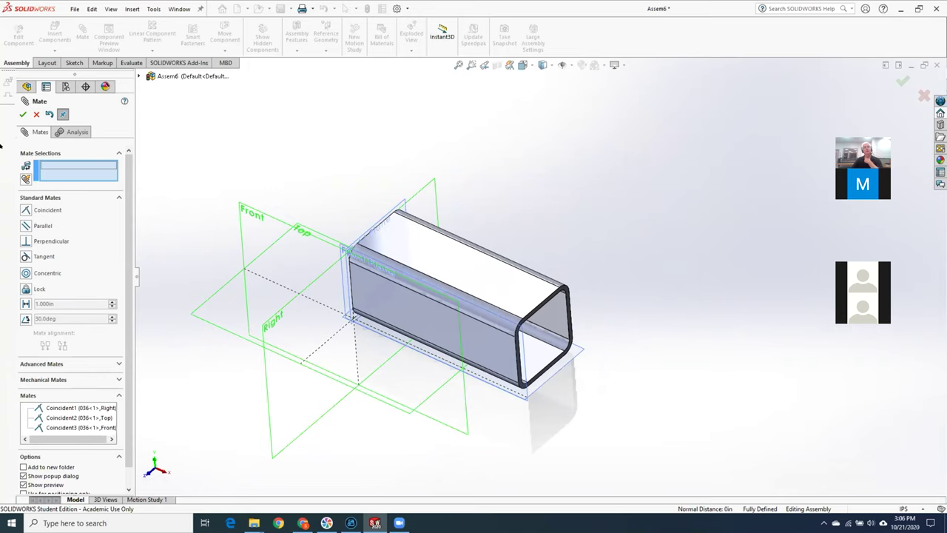
pyautogui.click(22, 114)
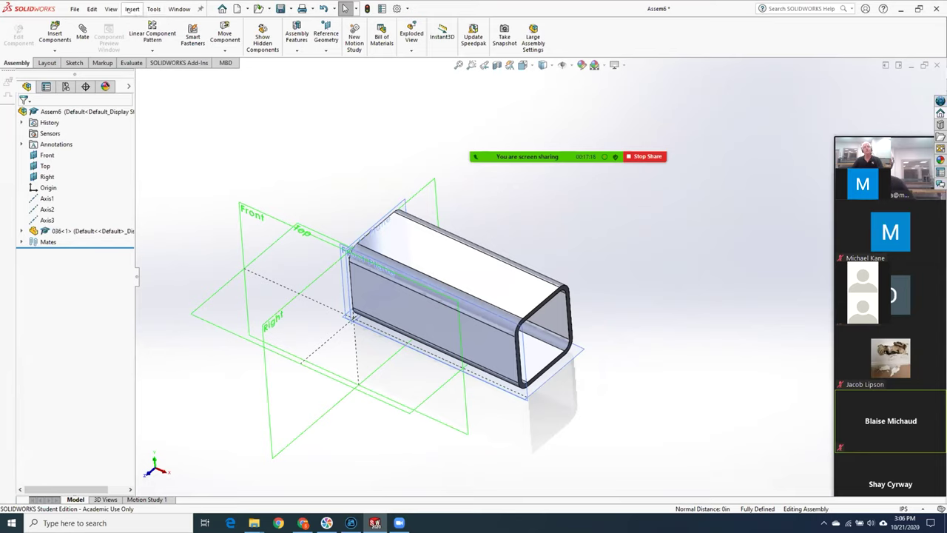
# - Hide all planes in the assembly view
pyautogui.click(111, 9)
pyautogui.moveTo(133, 94)
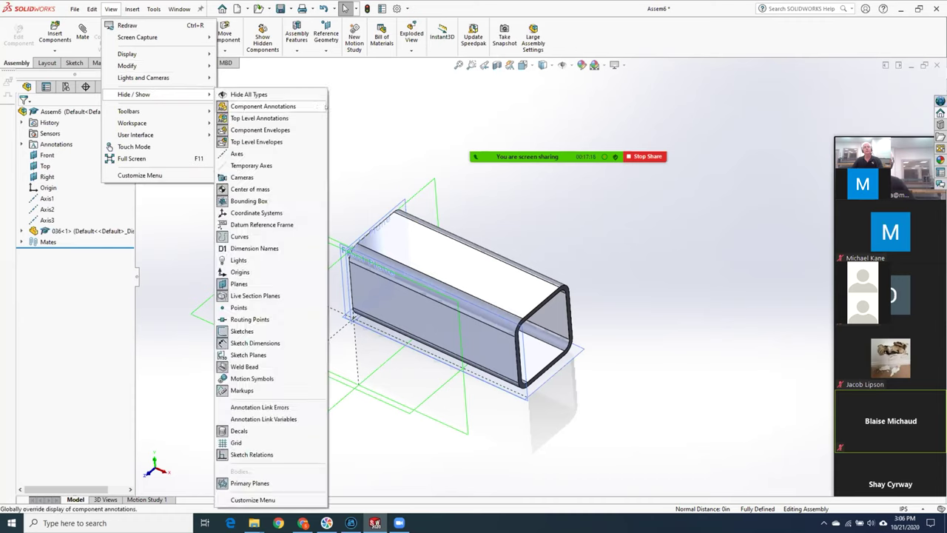
pyautogui.click(293, 283)
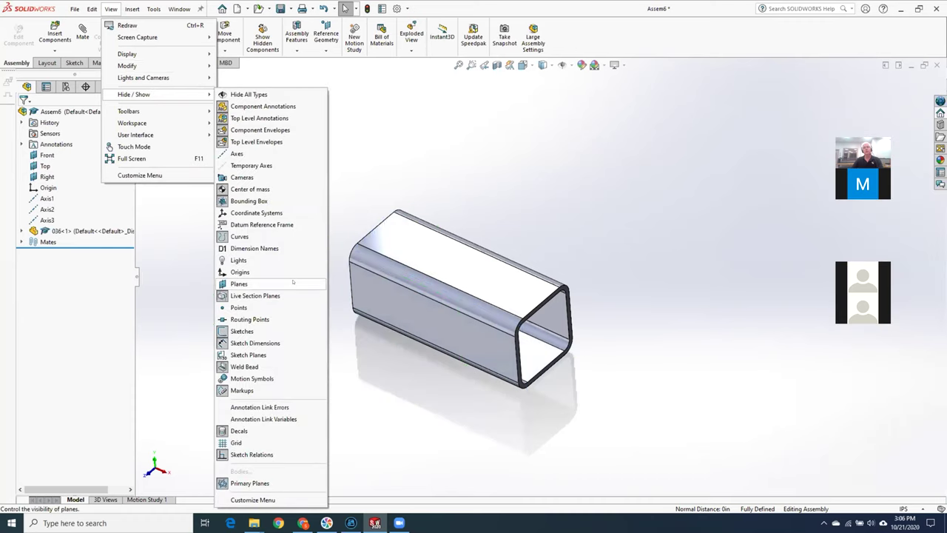
pyautogui.click(545, 222)
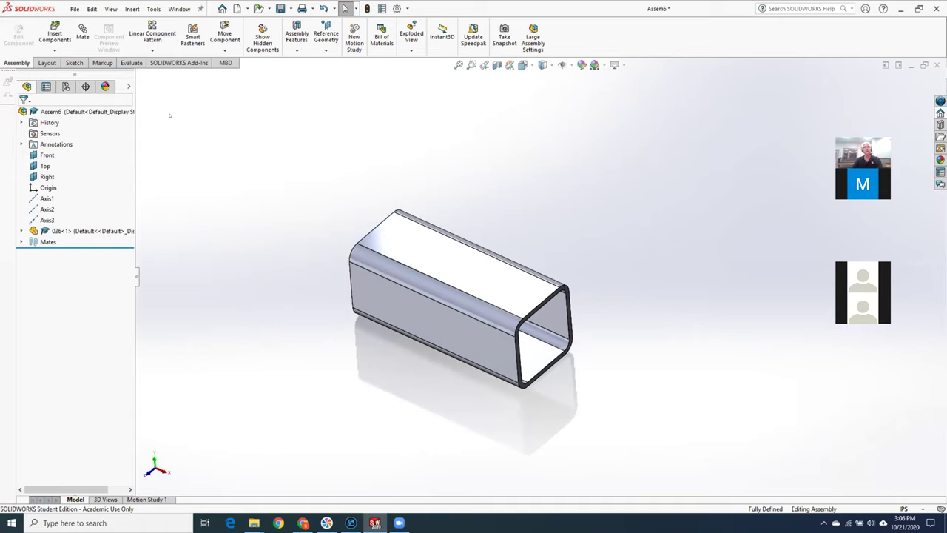
# - Insert a second copy of the part 036.SLDPRT and place it clear of the first tube, above its far end
pyautogui.click(54, 33)
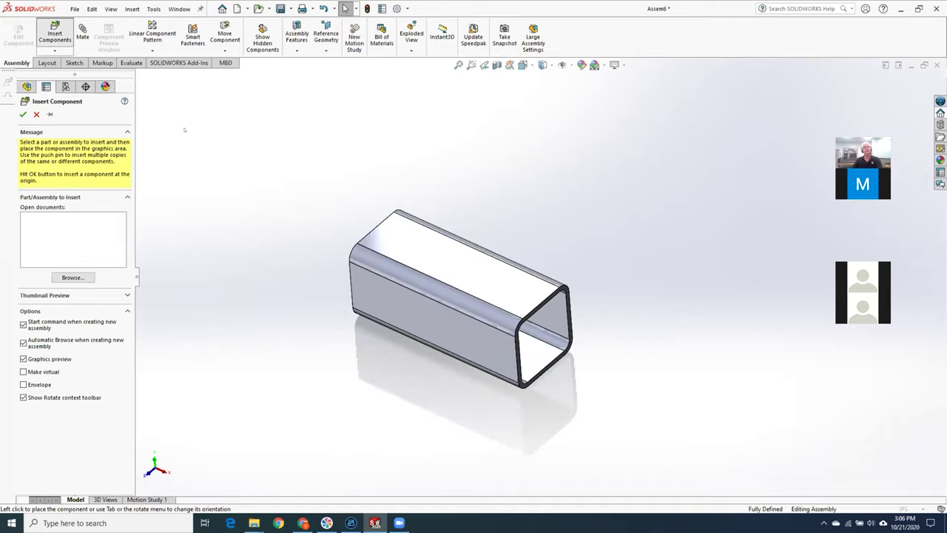
pyautogui.click(117, 111)
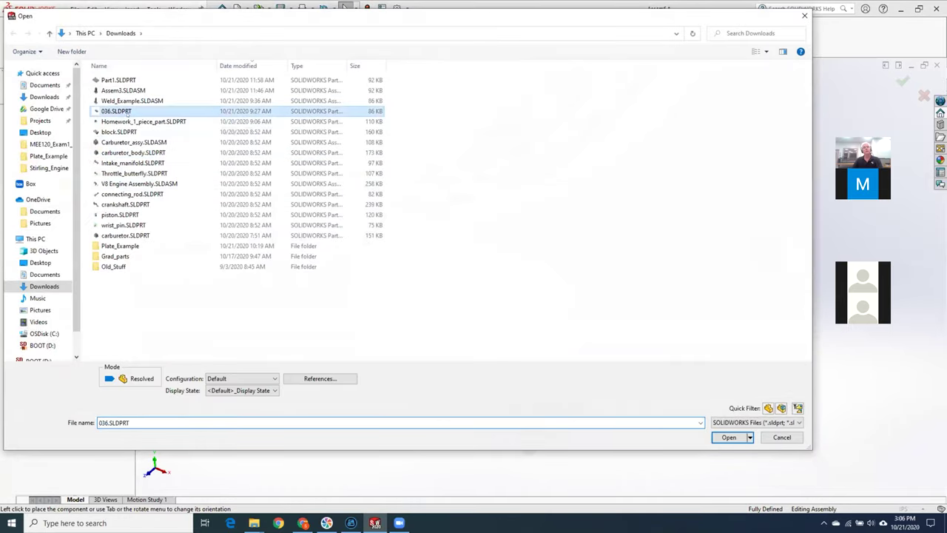
pyautogui.doubleClick(116, 111)
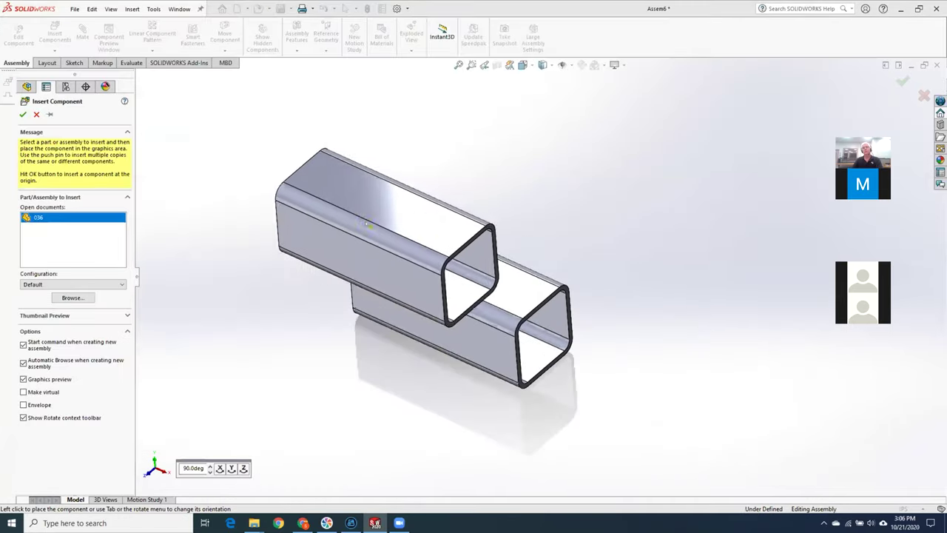
pyautogui.click(280, 155)
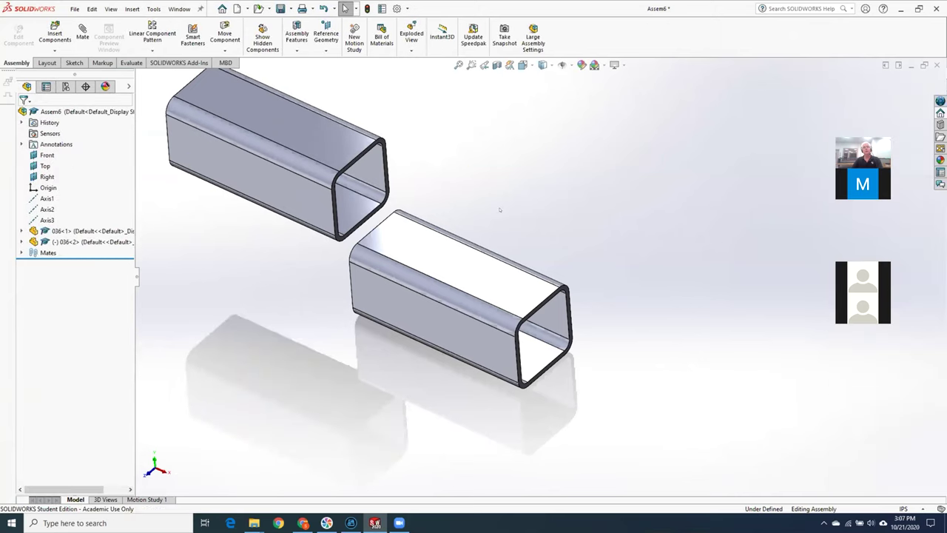
# - Add a coincident mate between the second tube's end face and the first tube's flat top face
pyautogui.scroll(-3, 500, 210)
pyautogui.scroll(-2, 499, 210)
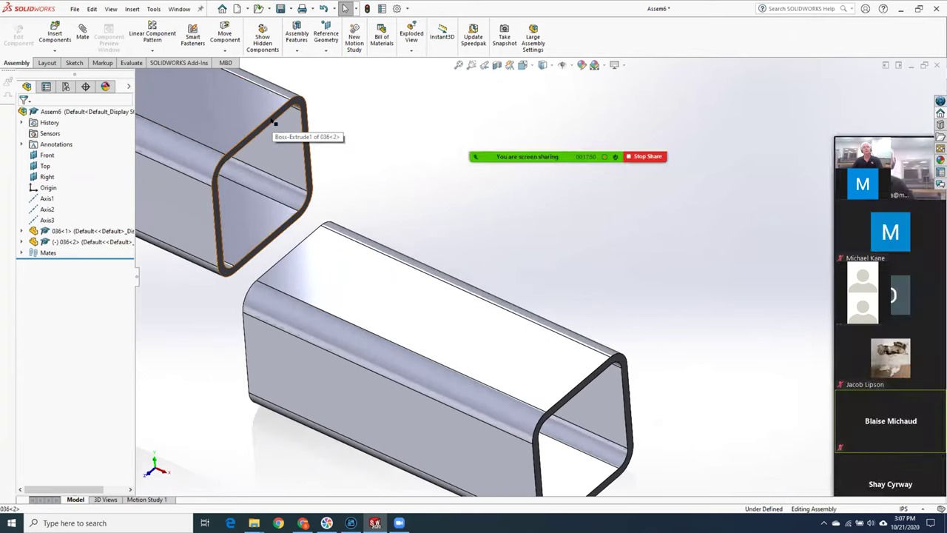
pyautogui.click(272, 120)
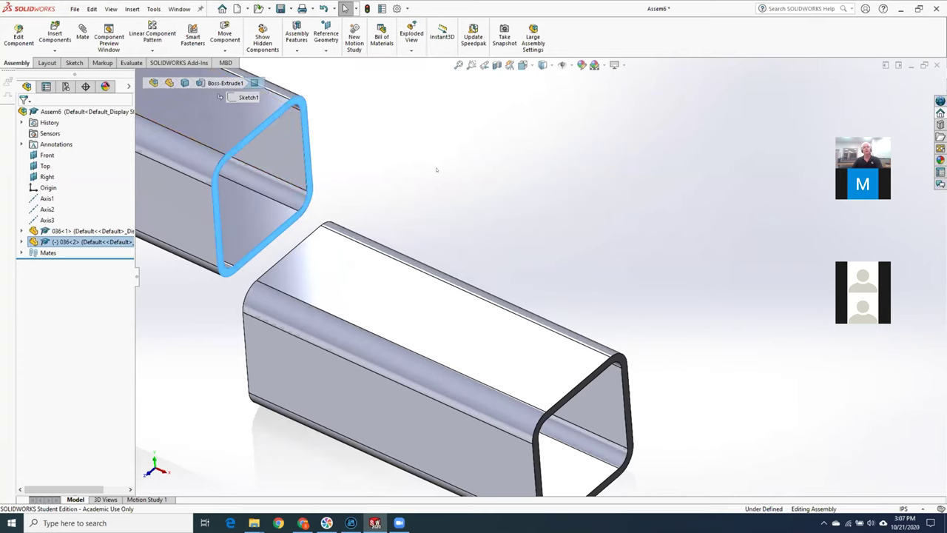
pyautogui.click(82, 33)
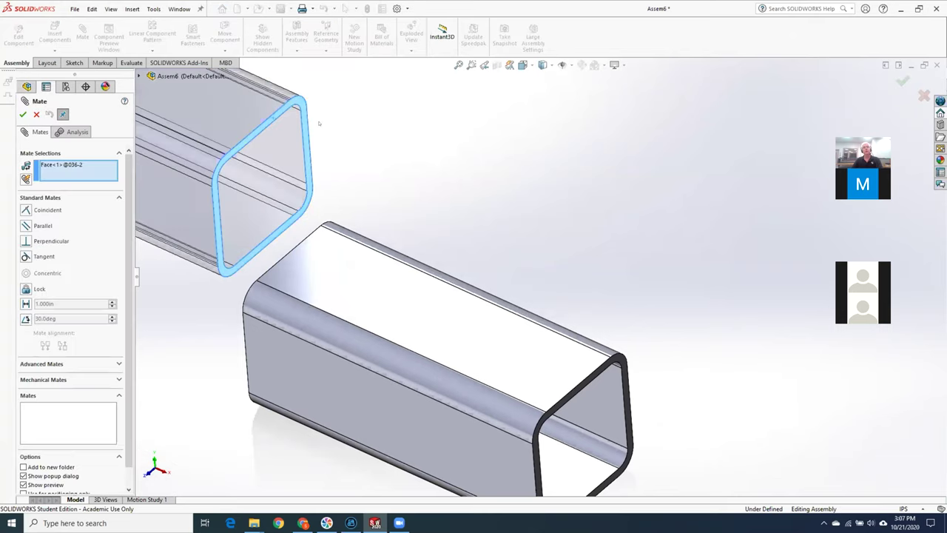
pyautogui.click(383, 275)
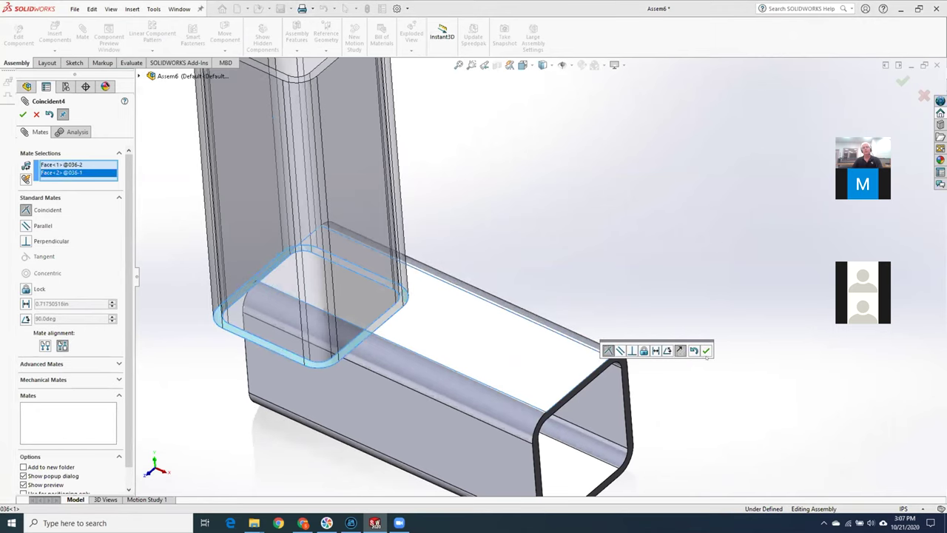
pyautogui.click(707, 350)
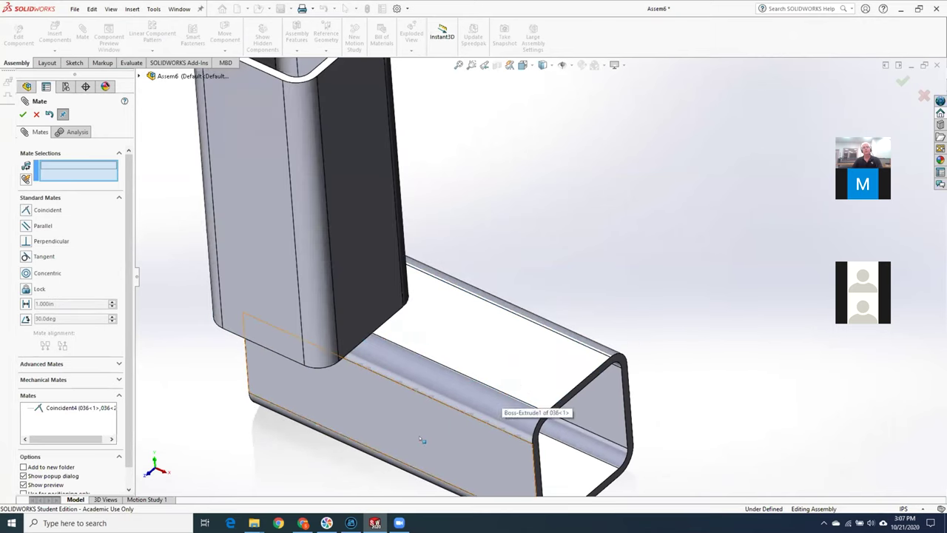
# - Add a coincident mate between the long front side face of the base tube and the upright tube's front face
pyautogui.click(296, 392)
pyautogui.click(266, 265)
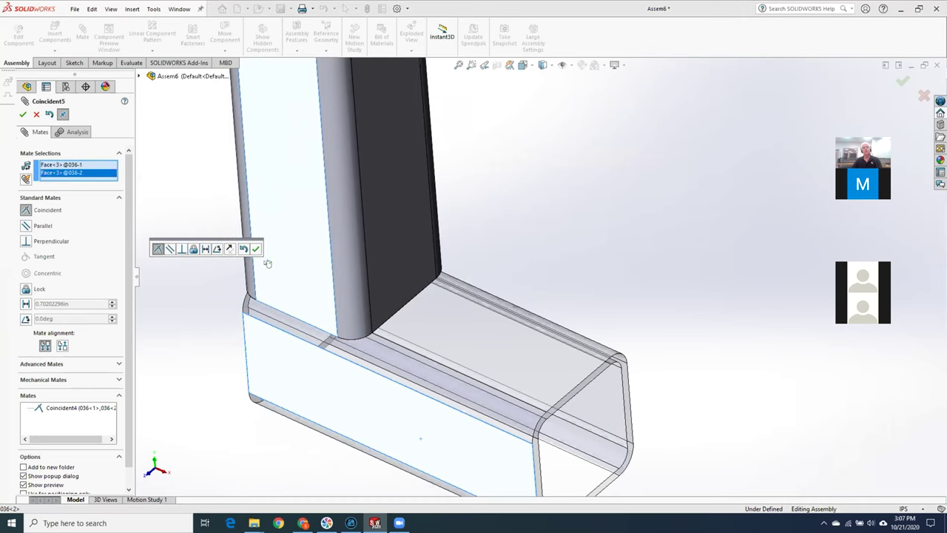
pyautogui.click(256, 249)
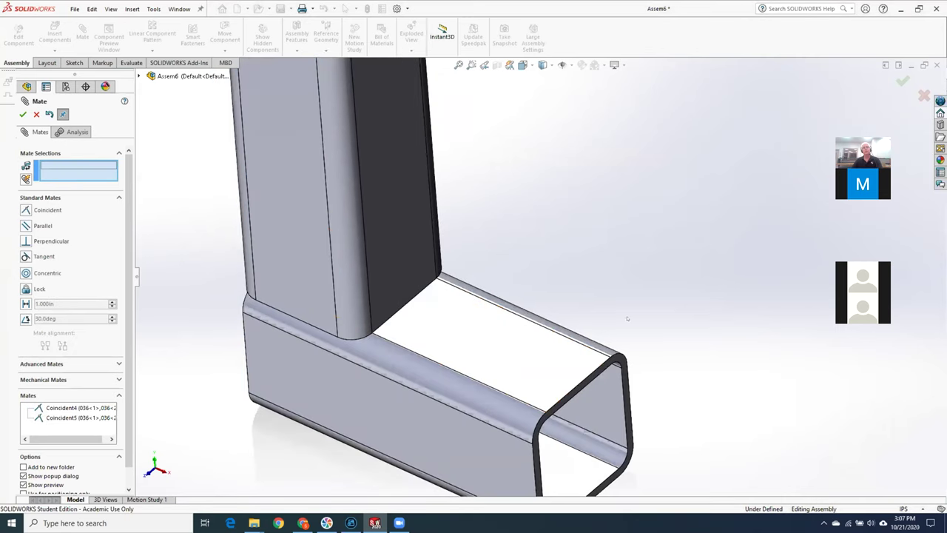
# - Slide the upright tube along the base tube to around the middle of its length
pyautogui.press('f')
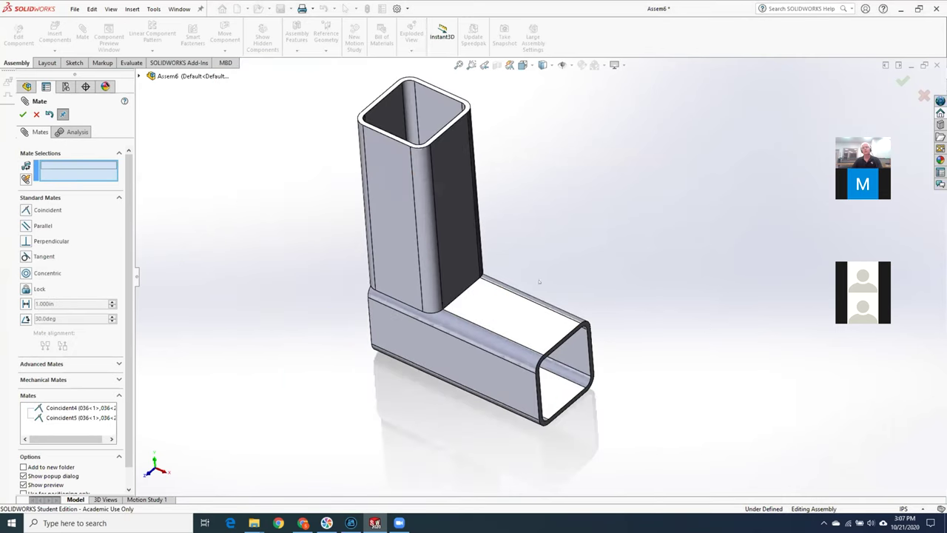
pyautogui.click(444, 235)
pyautogui.moveTo(494, 253); pyautogui.dragTo(511, 288)
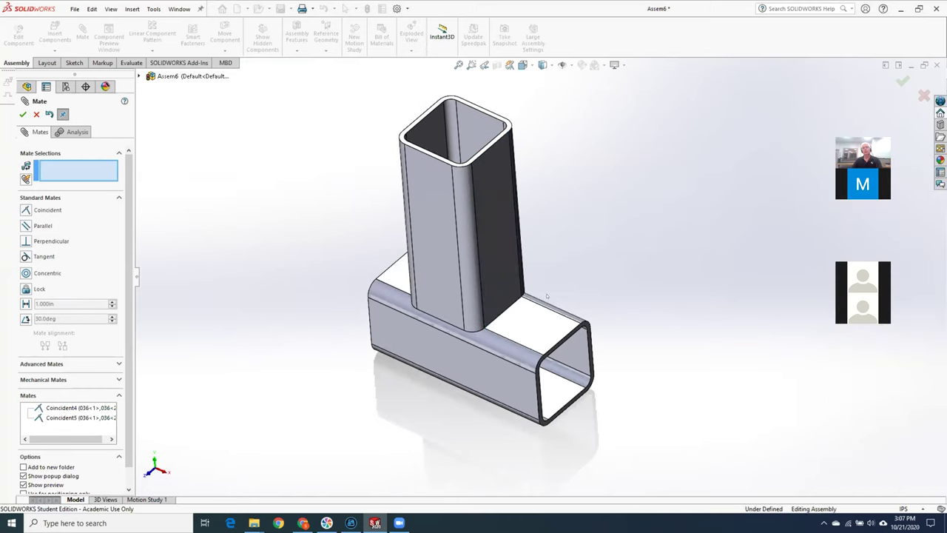
# - Add a 2 in distance mate between the upright tube's dark side face and the base tube's near open end face, and finish mating
pyautogui.scroll(-4, 544, 318)
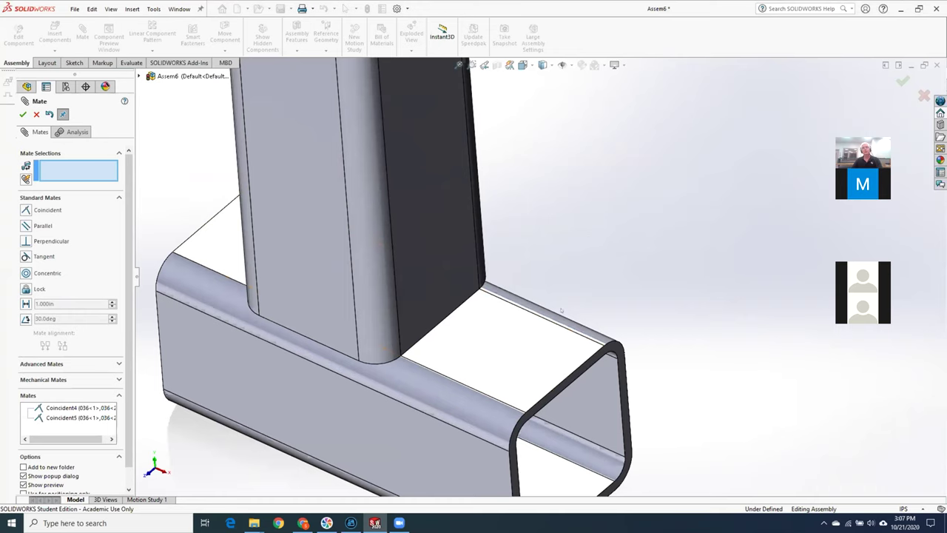
pyautogui.click(437, 258)
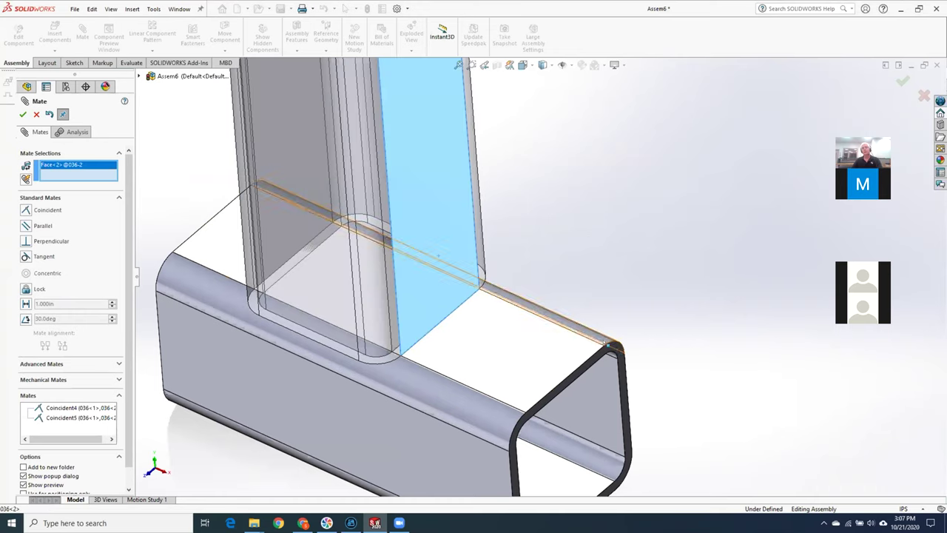
pyautogui.click(619, 353)
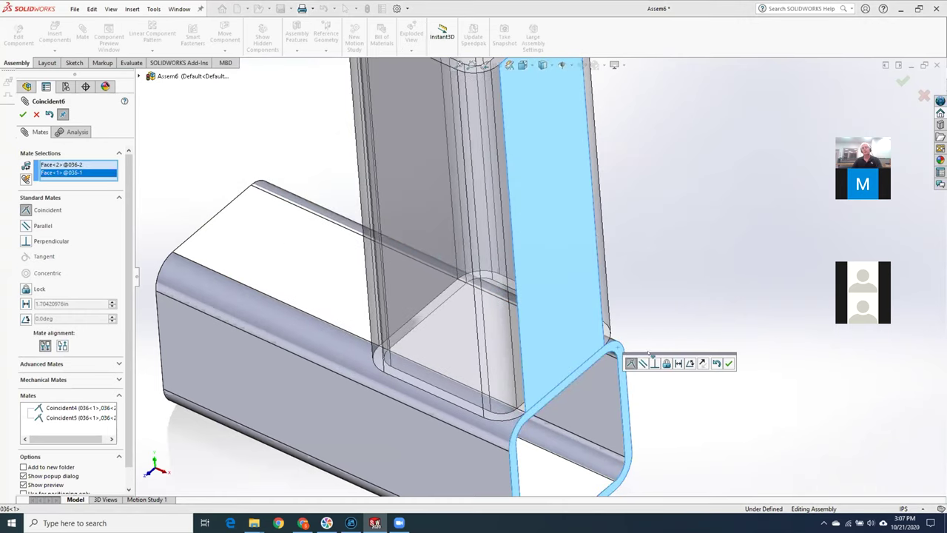
pyautogui.click(678, 364)
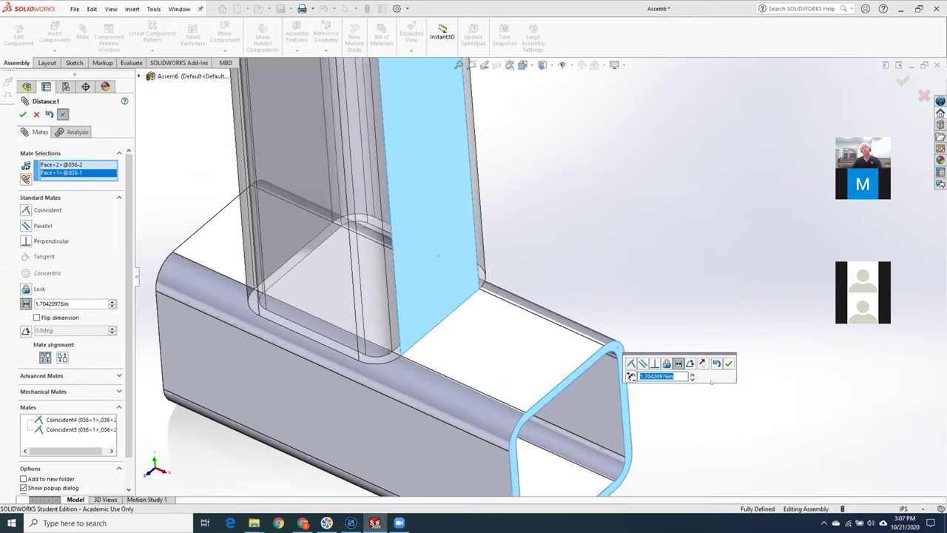
pyautogui.write('2')
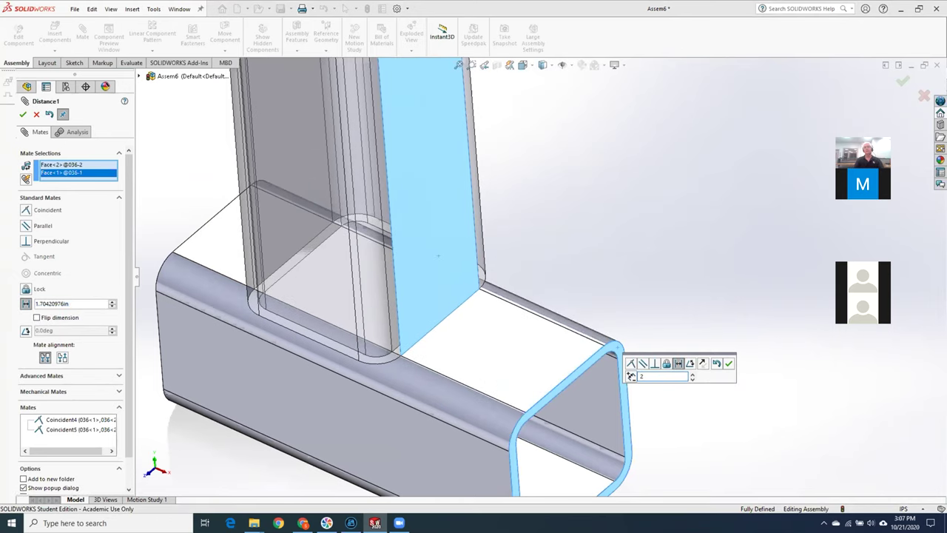
pyautogui.press('Return')
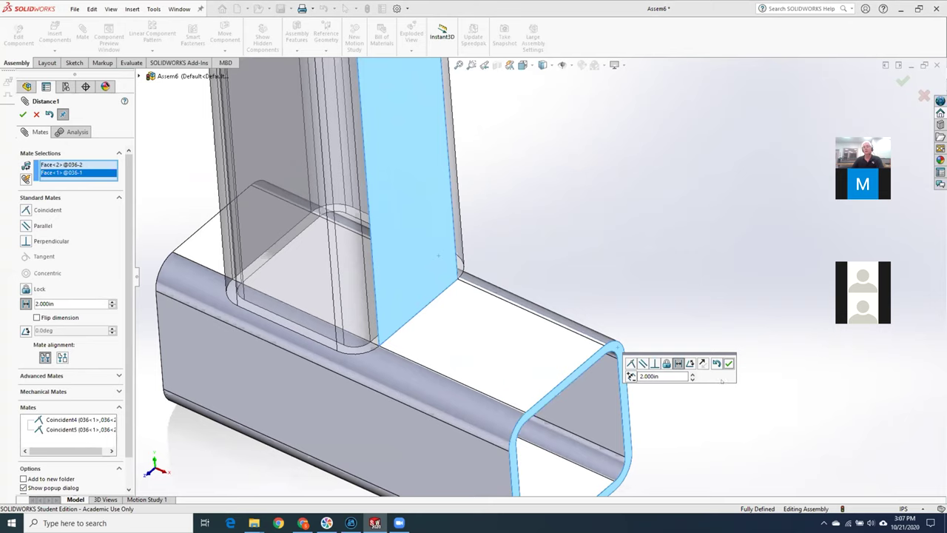
pyautogui.click(730, 364)
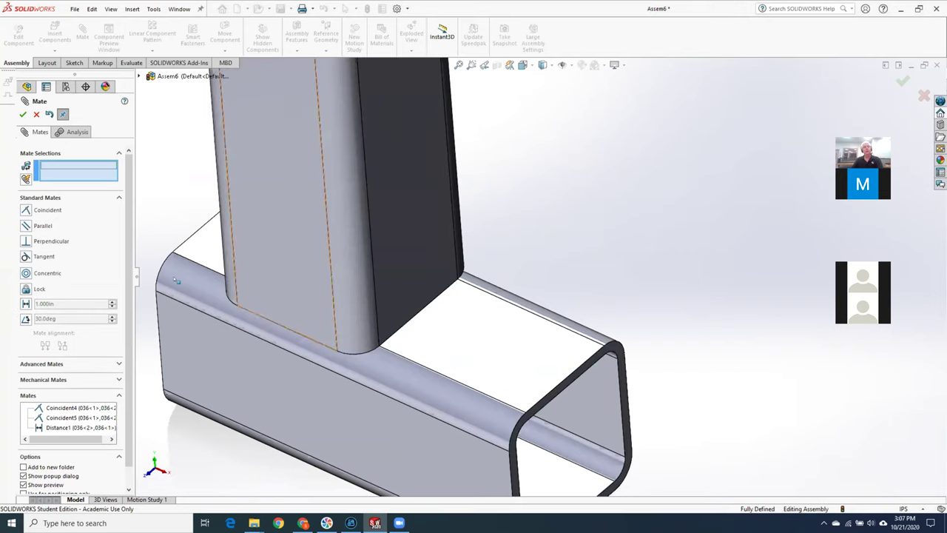
pyautogui.press('f')
pyautogui.moveTo(257, 320); pyautogui.dragTo(311, 266, button='middle')
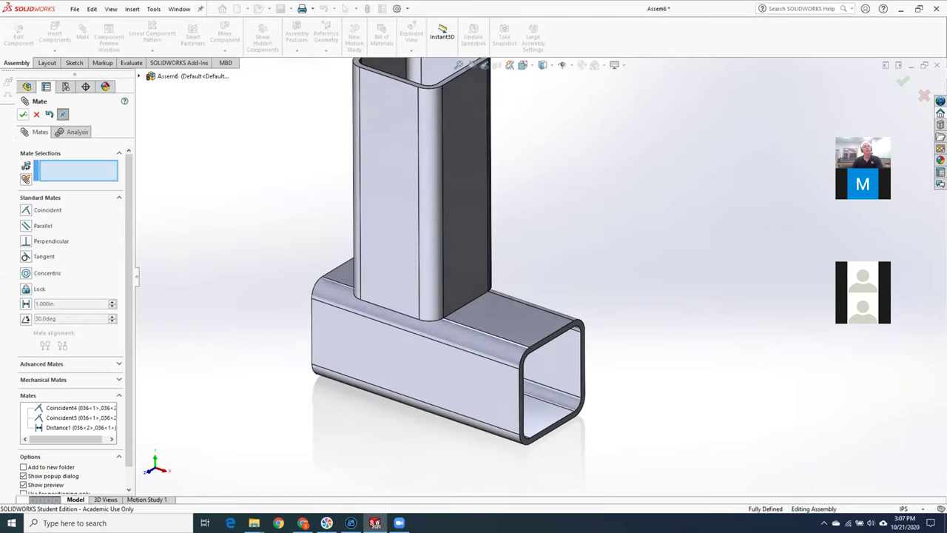
pyautogui.press('Escape')
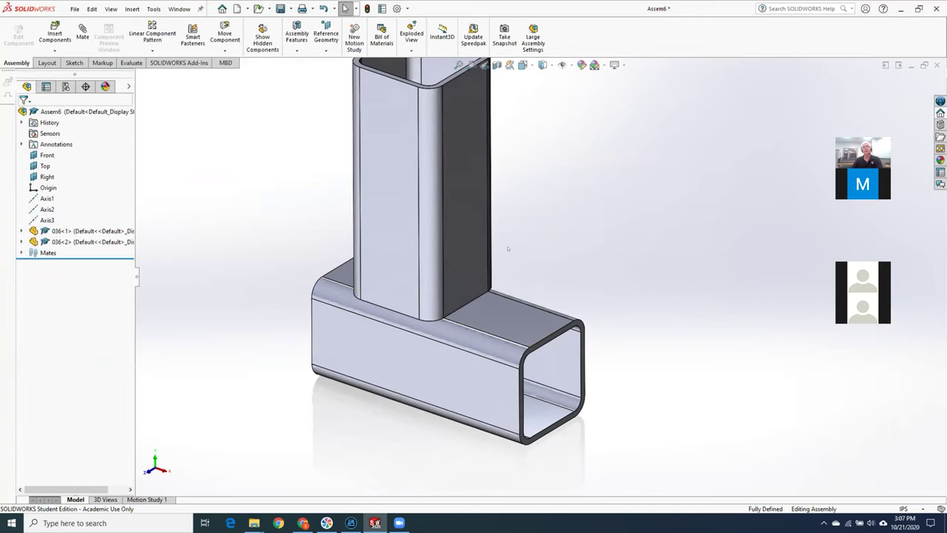
# - Start a Weld Bead assembly feature using Weld Path selection and pick the upright tube's bottom front edge, adjoining corner edge and dark side edge
pyautogui.scroll(-2, 507, 249)
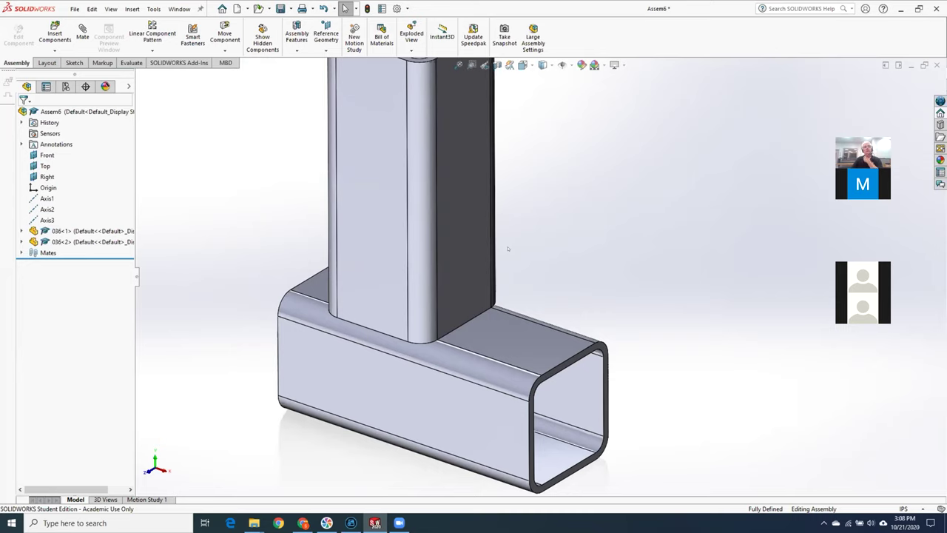
pyautogui.click(136, 9)
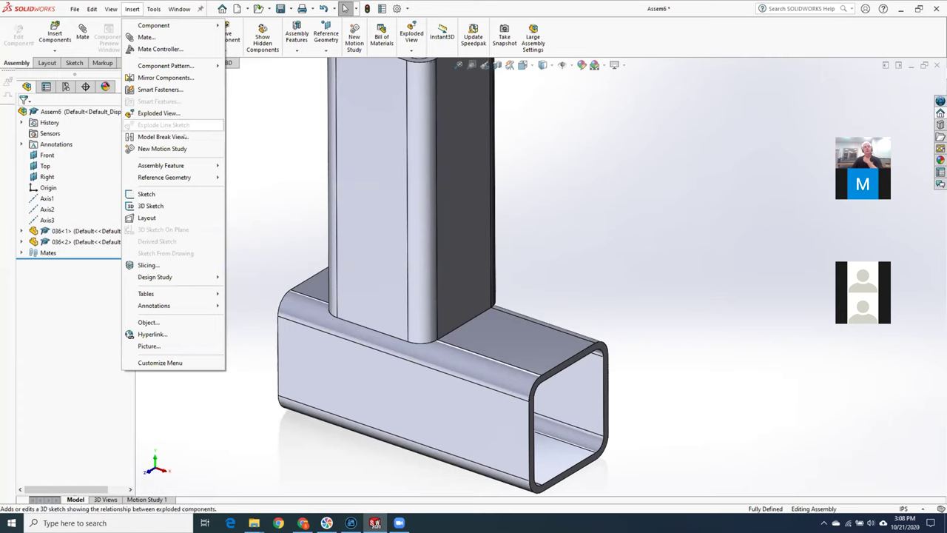
pyautogui.moveTo(193, 169)
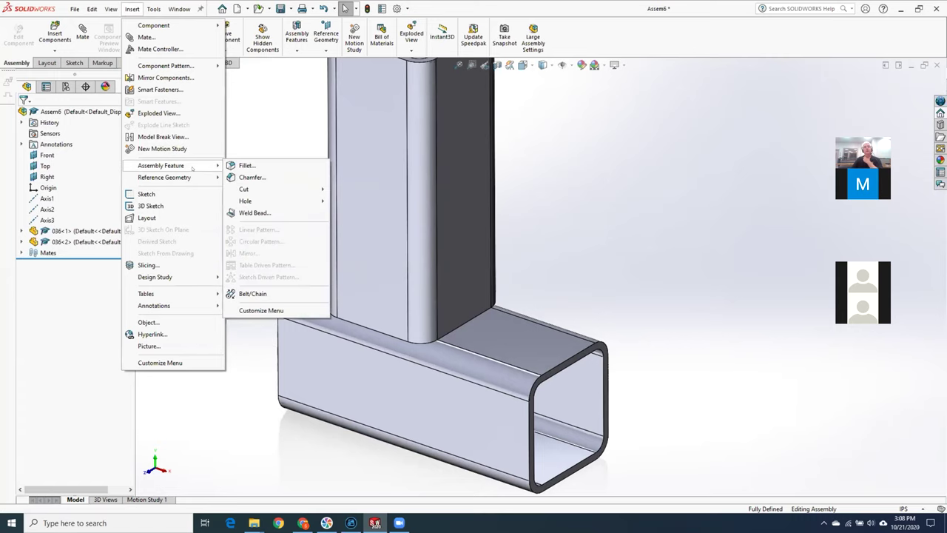
pyautogui.click(286, 213)
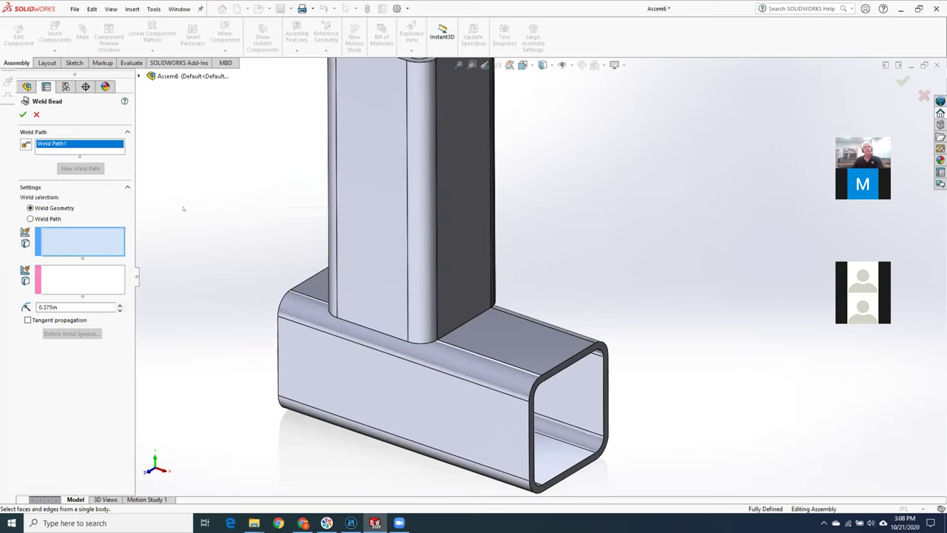
pyautogui.click(31, 219)
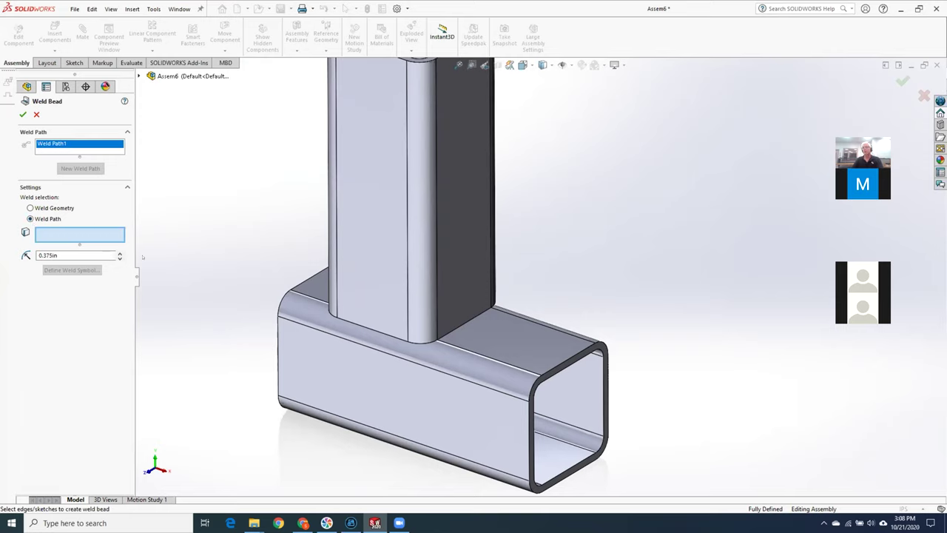
pyautogui.click(370, 329)
pyautogui.click(416, 343)
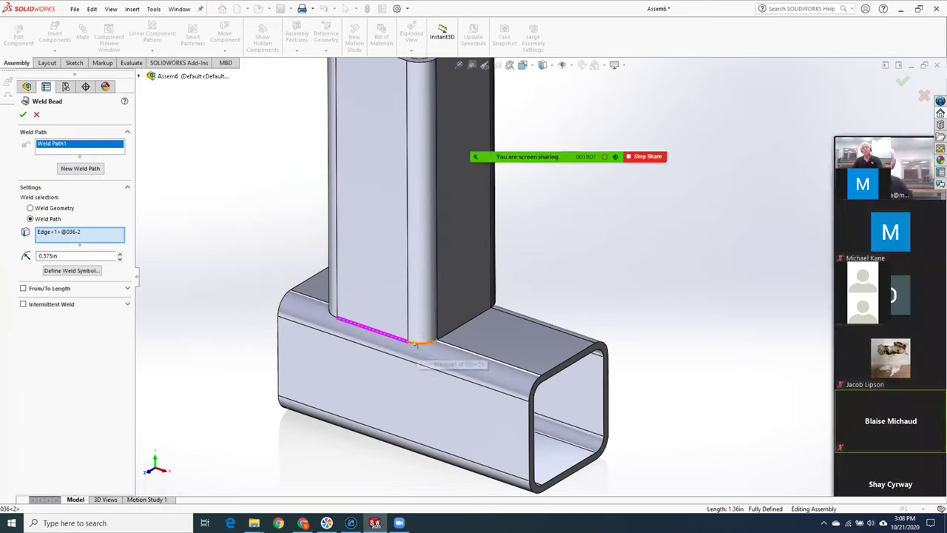
pyautogui.click(464, 325)
# - Add the upright tube's rear corner edge and straight back bottom edge to the weld path
pyautogui.moveTo(578, 295)
pyautogui.mouseDown(button='middle')
pyautogui.moveTo(562, 285)
pyautogui.moveTo(603, 307)
pyautogui.moveTo(586, 298)
pyautogui.mouseUp(button='middle')
pyautogui.scroll(-3, 586, 298)
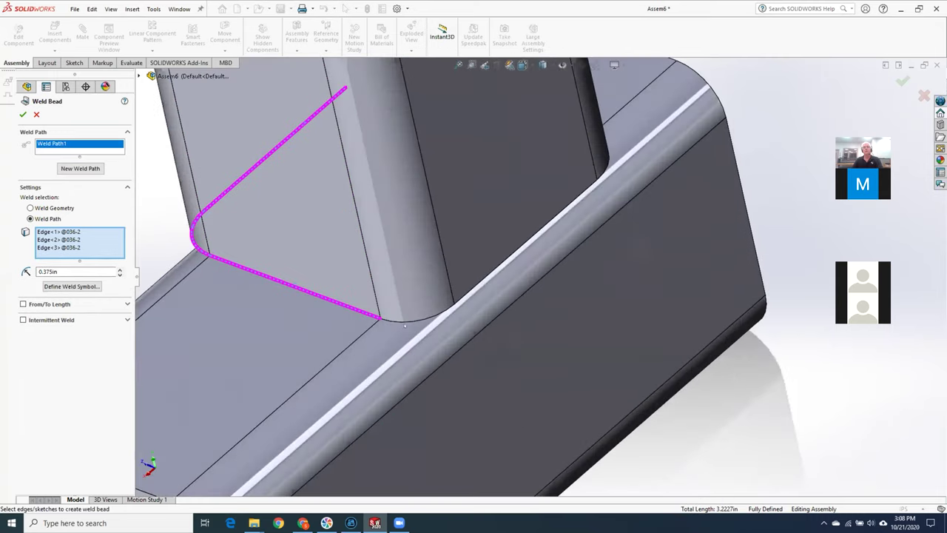
pyautogui.click(406, 322)
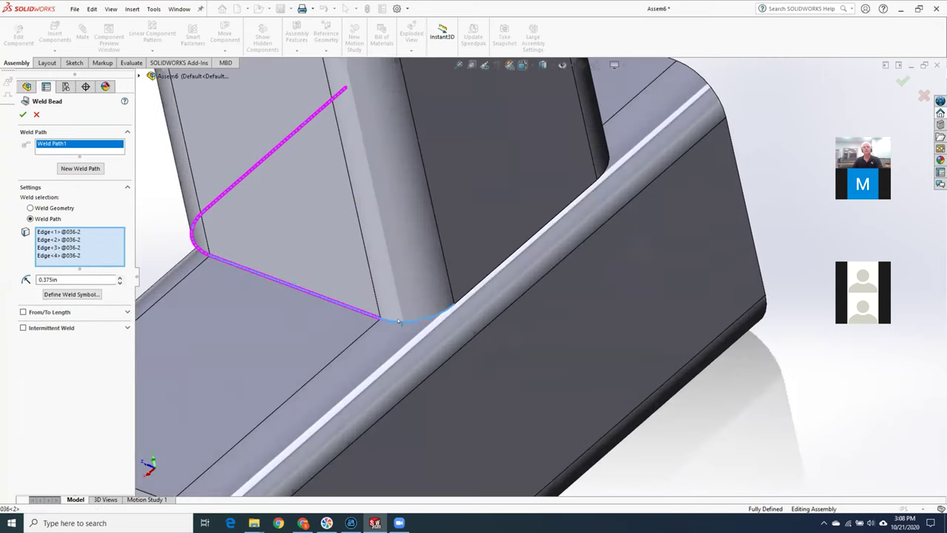
pyautogui.click(483, 279)
# - Complete the weld path loop with the upright tube's two remaining bottom corner edges and the straight edge between them
pyautogui.scroll(5, 524, 321)
pyautogui.moveTo(524, 322); pyautogui.dragTo(522, 360, button='middle')
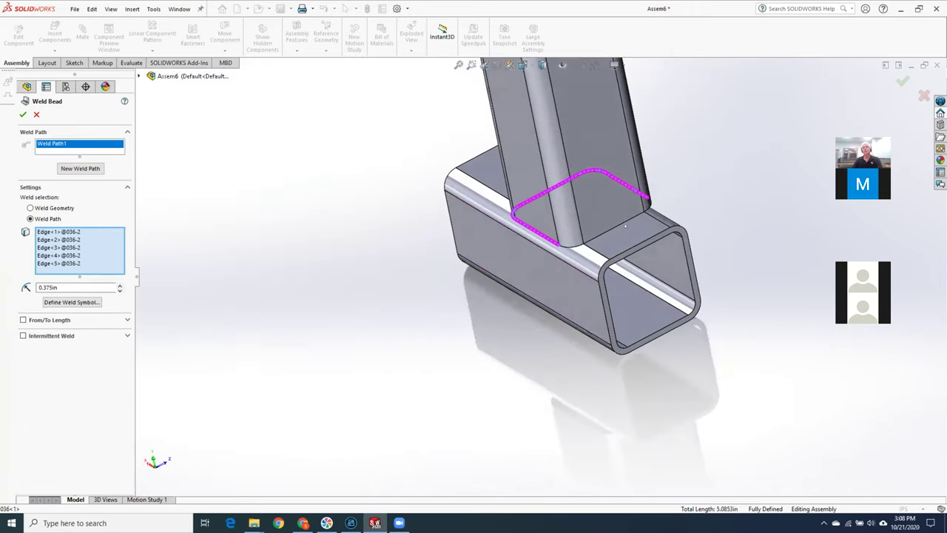
pyautogui.scroll(-4, 625, 226)
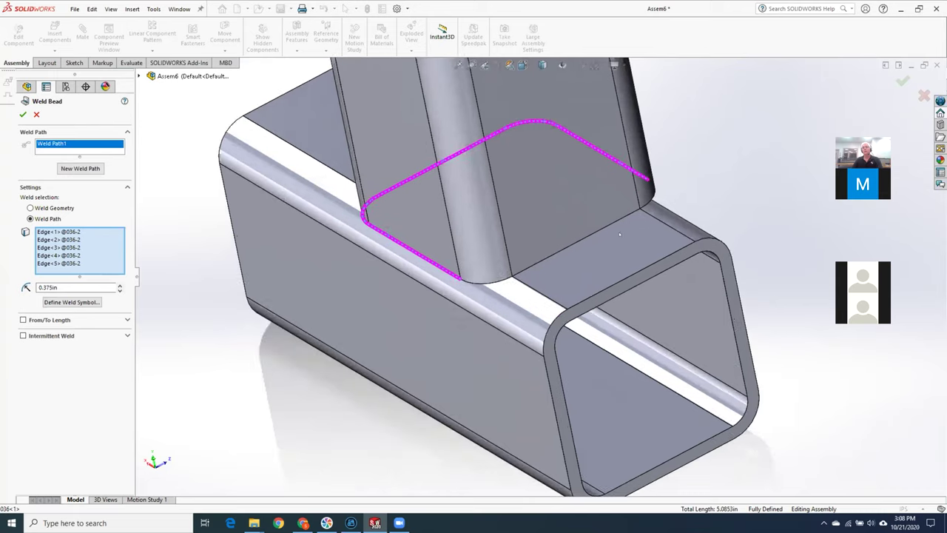
pyautogui.click(501, 281)
pyautogui.click(562, 251)
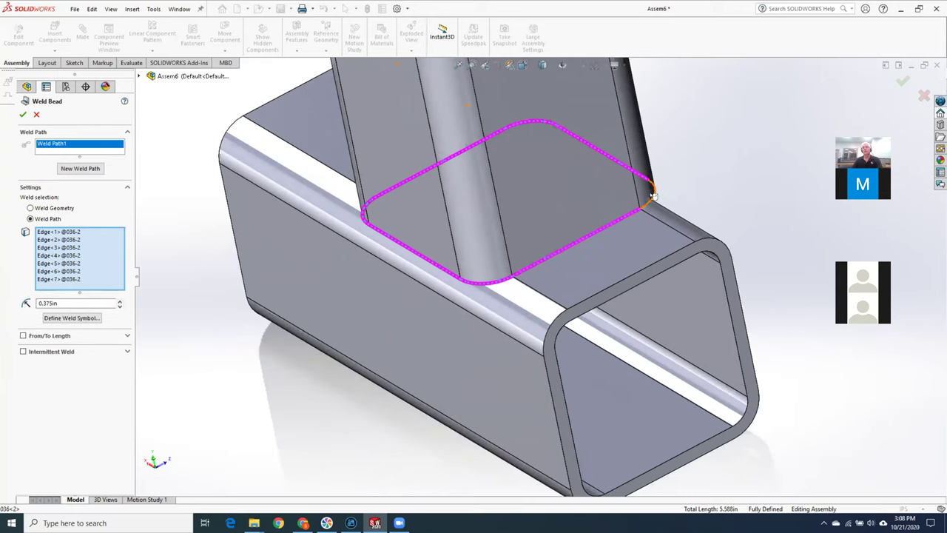
pyautogui.click(653, 196)
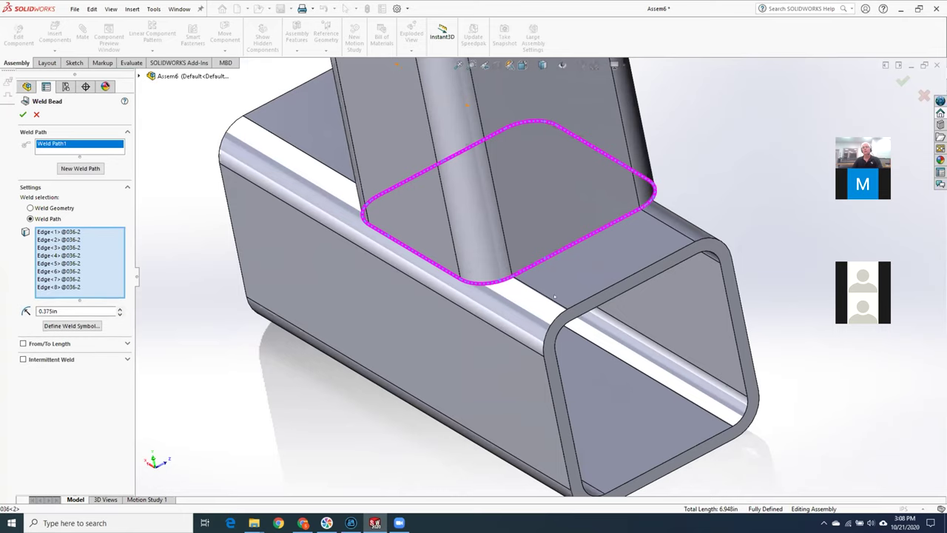
pyautogui.scroll(5, 554, 297)
pyautogui.moveTo(548, 303); pyautogui.dragTo(373, 335, button='middle')
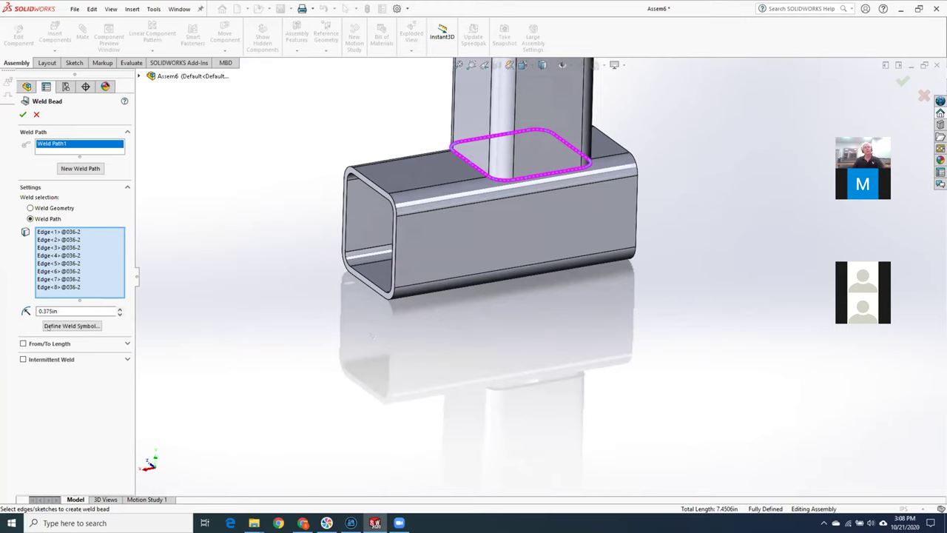
# - Set the weld bead size to 0.25 in
pyautogui.click(72, 311)
pyautogui.doubleClick(60, 311)
pyautogui.press('BackSpace')
pyautogui.write('.25')
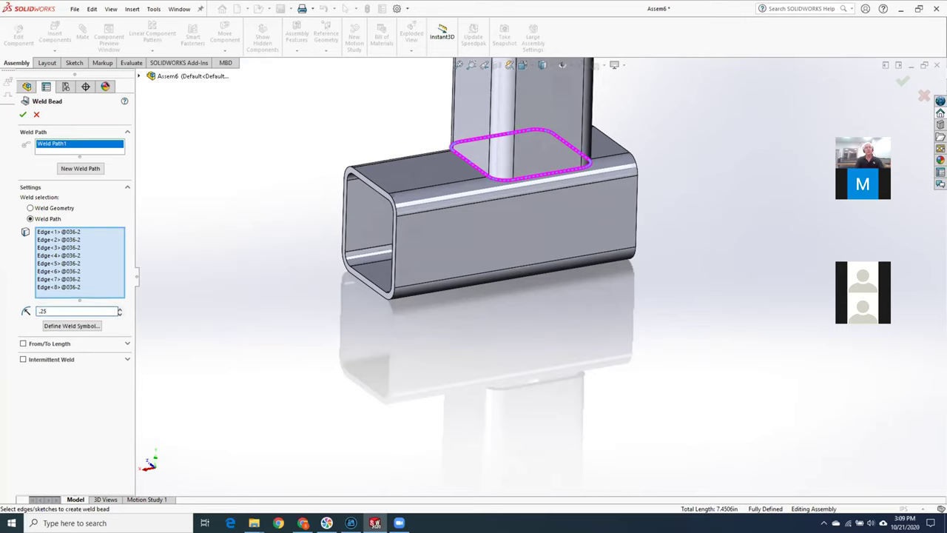
pyautogui.write('in')
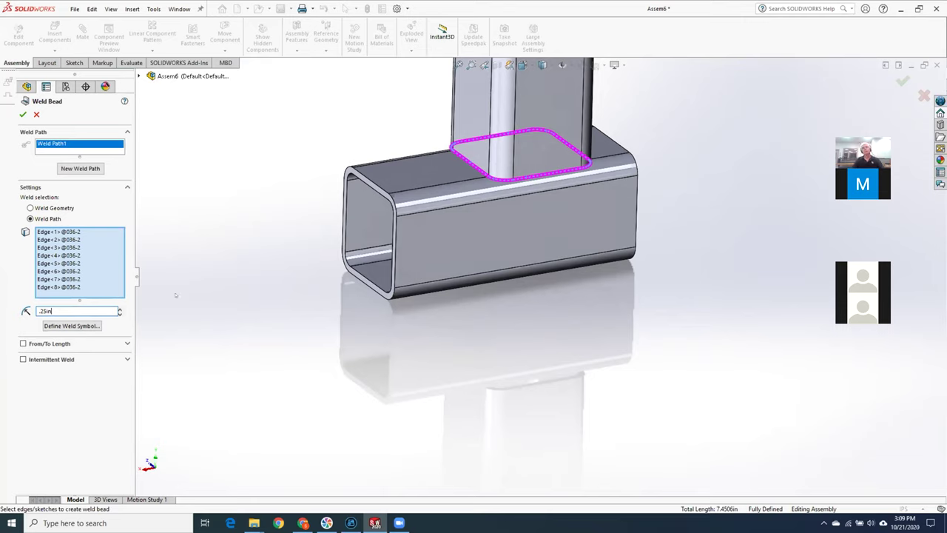
# - Define the weld symbol as Peripheral with a fillet on the 0.25 side only, and create the weld bead
pyautogui.click(90, 326)
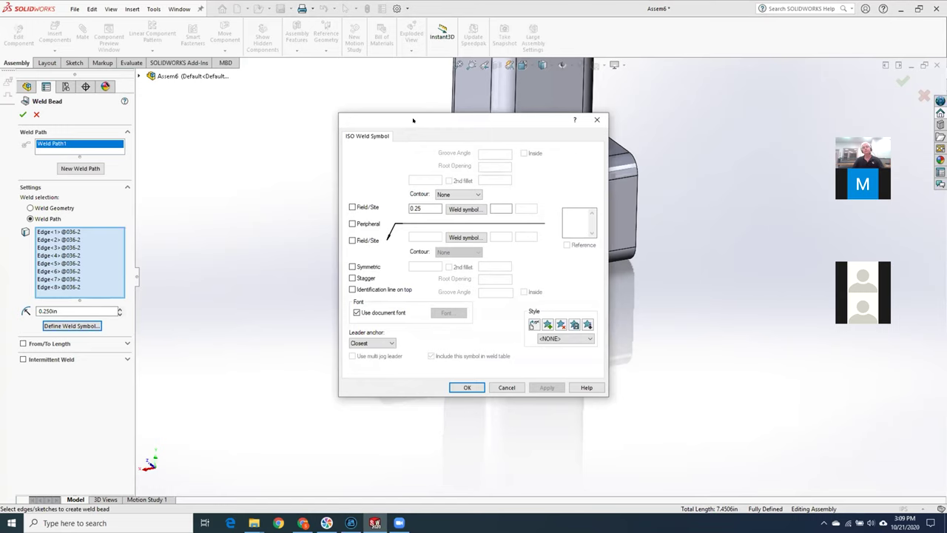
pyautogui.moveTo(413, 119); pyautogui.dragTo(135, 125)
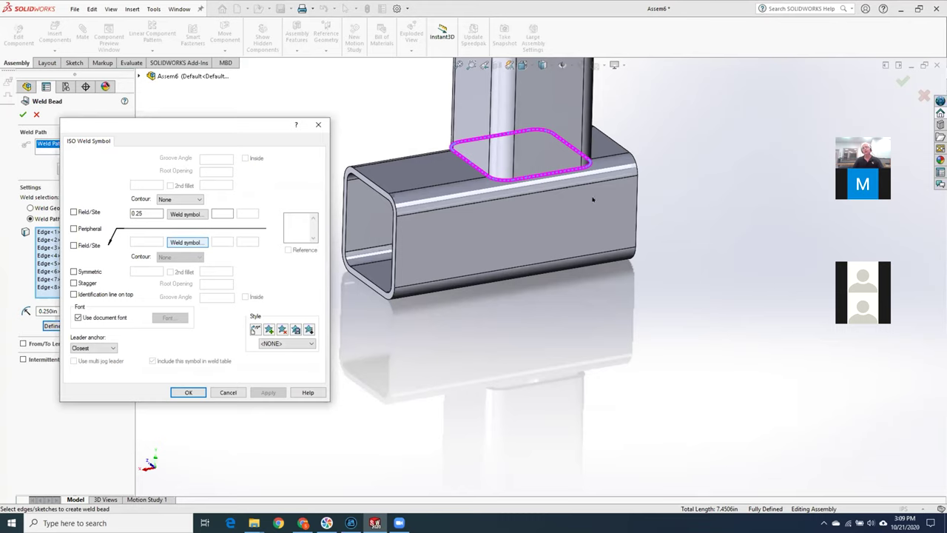
pyautogui.click(73, 229)
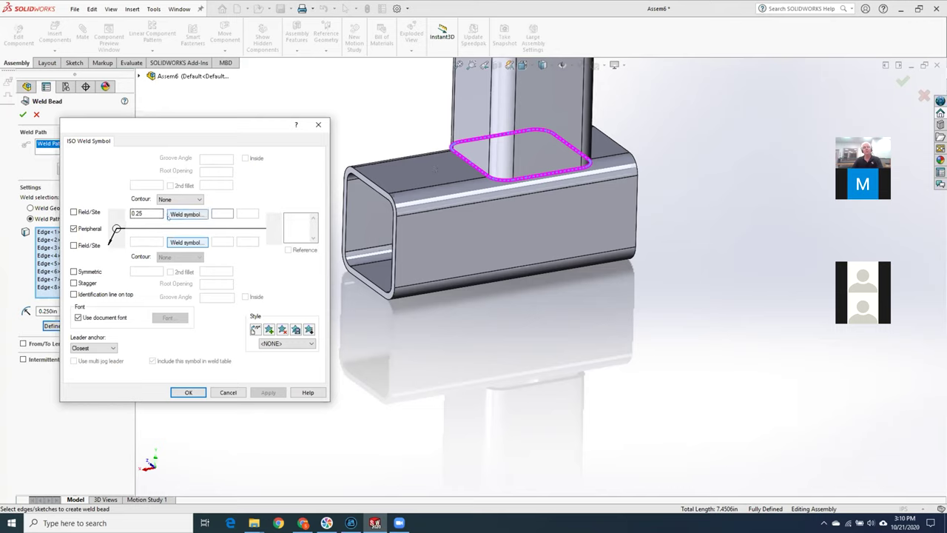
pyautogui.click(185, 243)
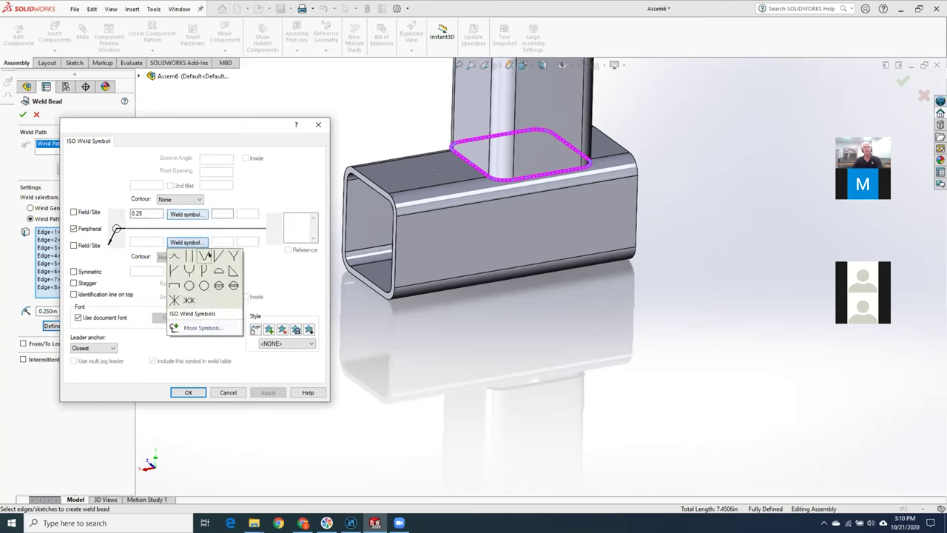
pyautogui.click(233, 271)
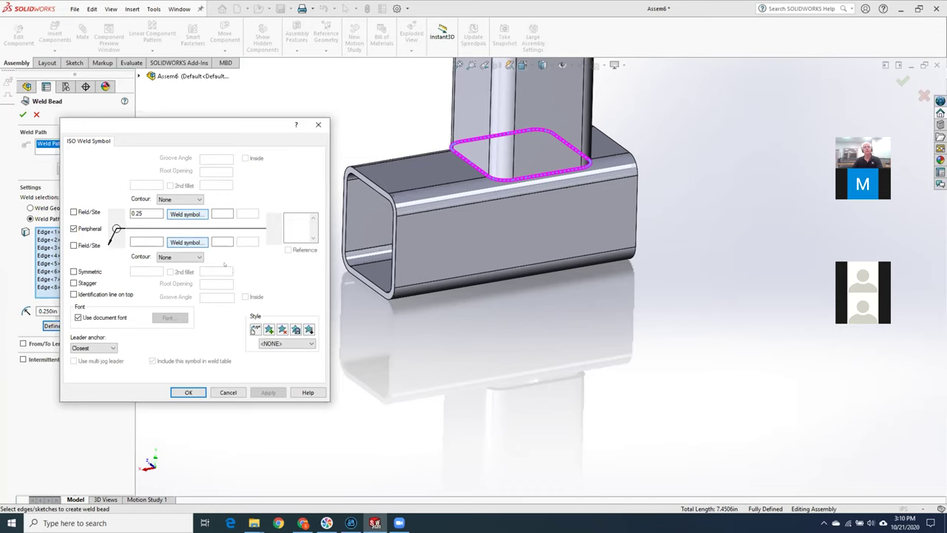
pyautogui.click(193, 246)
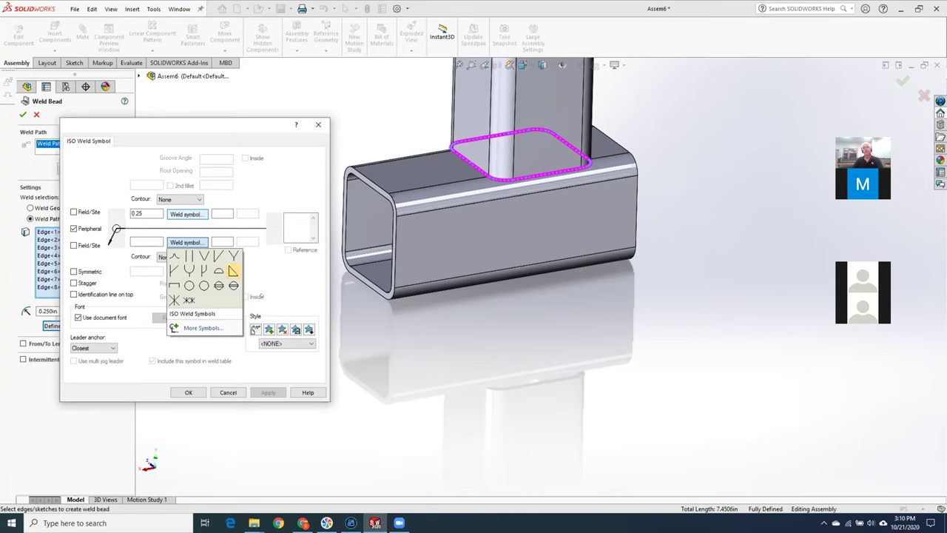
pyautogui.click(311, 304)
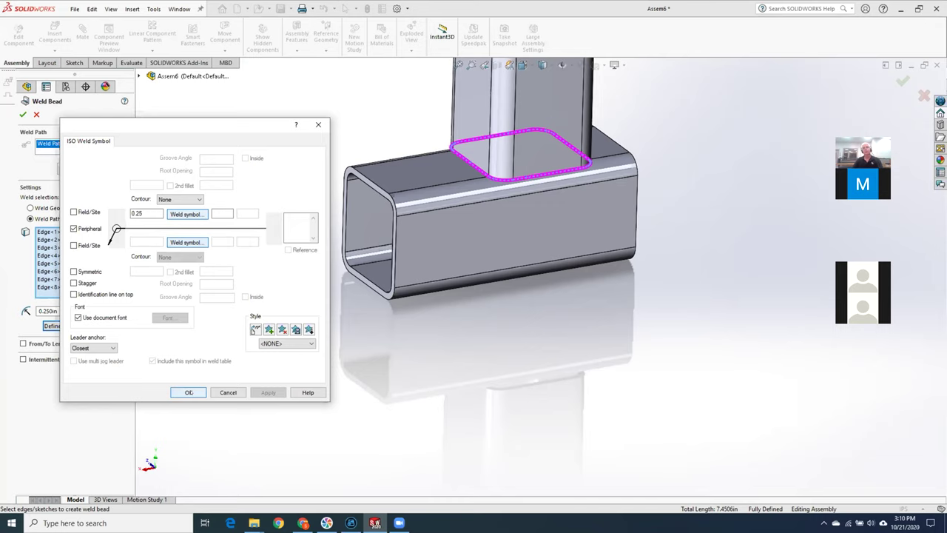
pyautogui.click(189, 393)
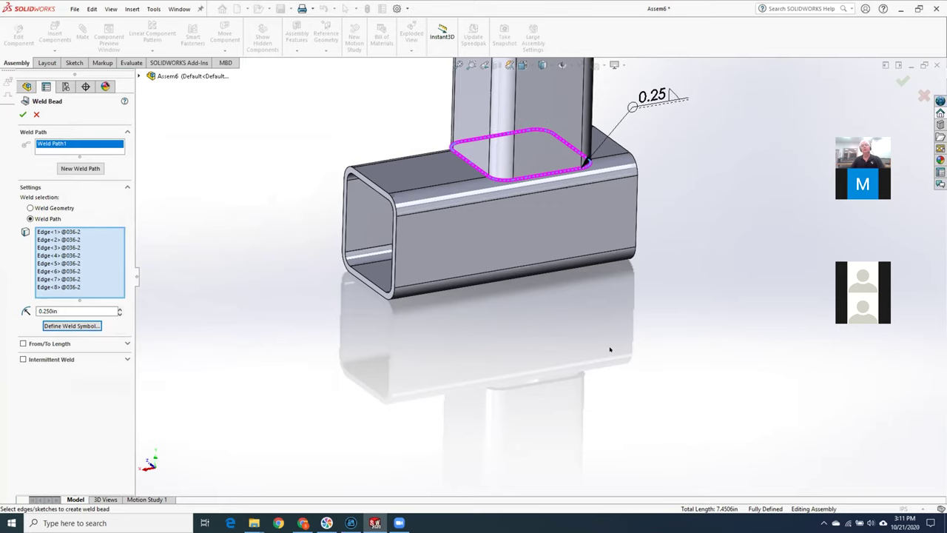
pyautogui.click(903, 82)
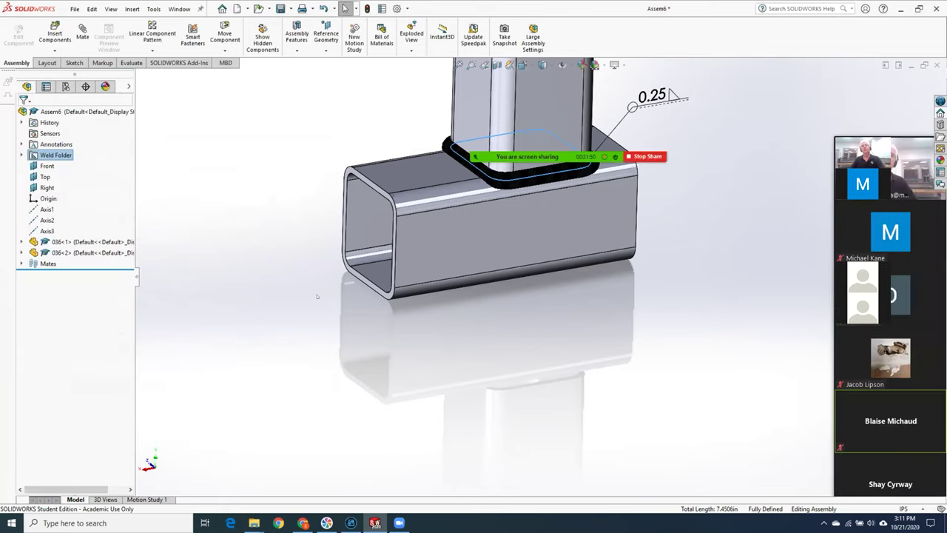
# - Examine the weld bead and its attached weld symbol around the tube joint from several sides
pyautogui.moveTo(429, 259)
pyautogui.mouseDown(button='middle')
pyautogui.moveTo(492, 257)
pyautogui.moveTo(395, 286)
pyautogui.moveTo(327, 288)
pyautogui.moveTo(375, 302)
pyautogui.mouseUp(button='middle')
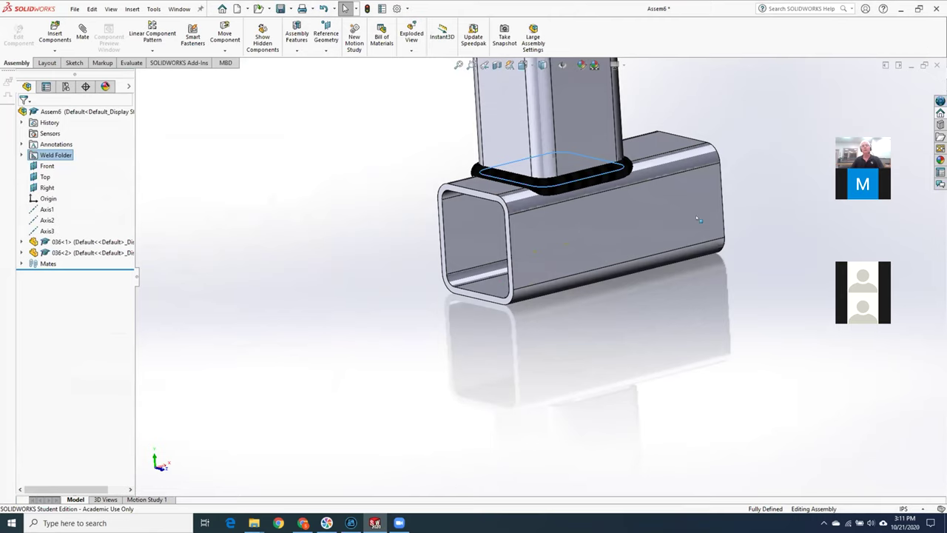
pyautogui.scroll(3, 699, 220)
pyautogui.scroll(-2, 699, 220)
pyautogui.moveTo(374, 179)
pyautogui.mouseDown(button='middle')
pyautogui.moveTo(370, 237)
pyautogui.moveTo(355, 266)
pyautogui.moveTo(296, 193)
pyautogui.moveTo(270, 179)
pyautogui.moveTo(407, 227)
pyautogui.moveTo(403, 162)
pyautogui.mouseUp(button='middle')
pyautogui.click(415, 168)
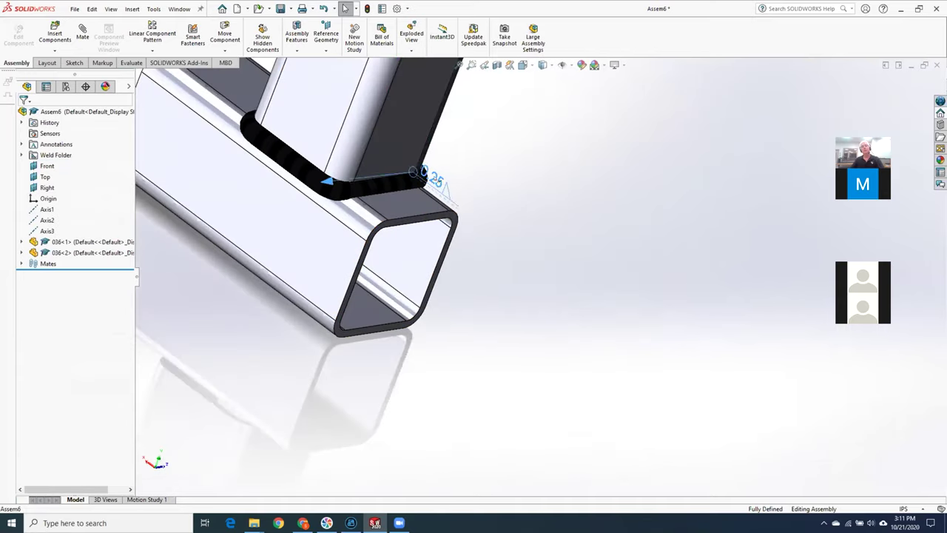
pyautogui.moveTo(459, 244)
pyautogui.mouseDown(button='middle')
pyautogui.moveTo(560, 353)
pyautogui.moveTo(493, 333)
pyautogui.moveTo(498, 343)
pyautogui.mouseUp(button='middle')
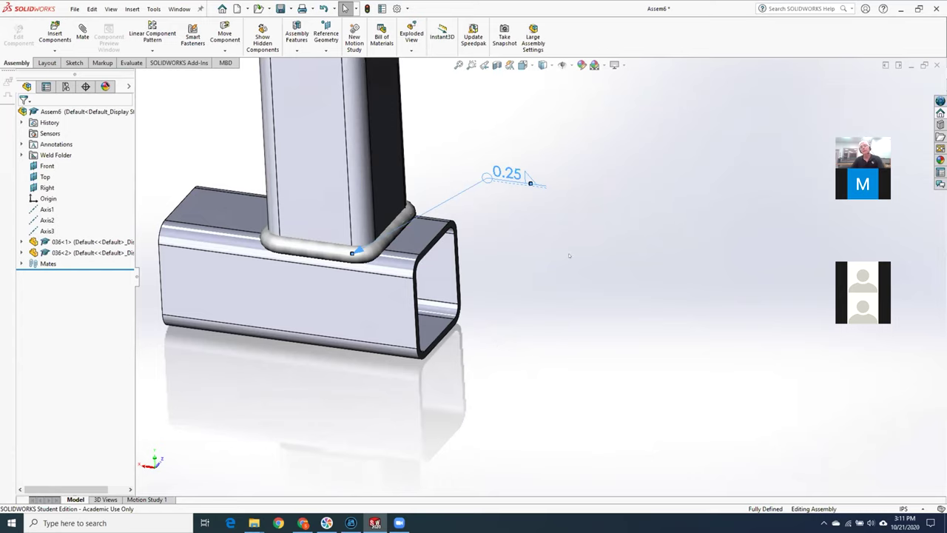
pyautogui.press('Escape')
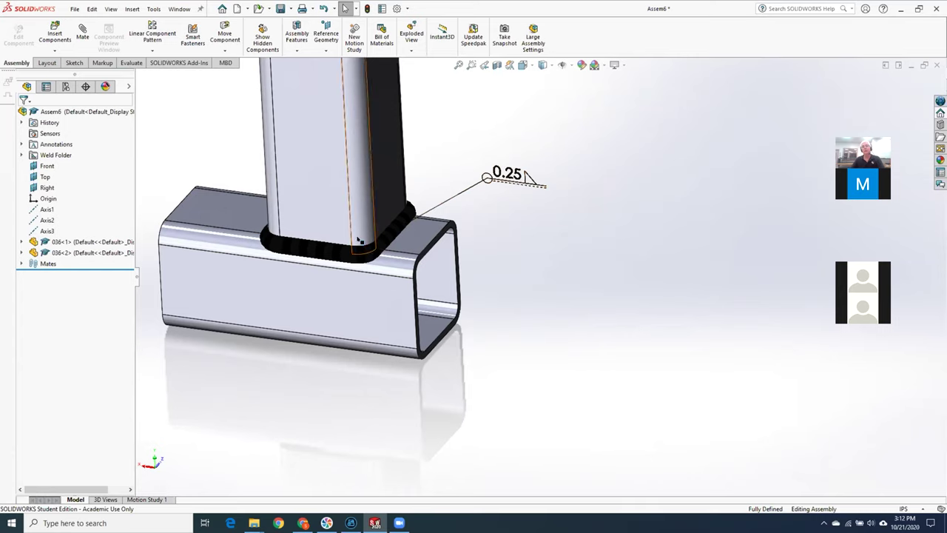
pyautogui.scroll(4, 571, 303)
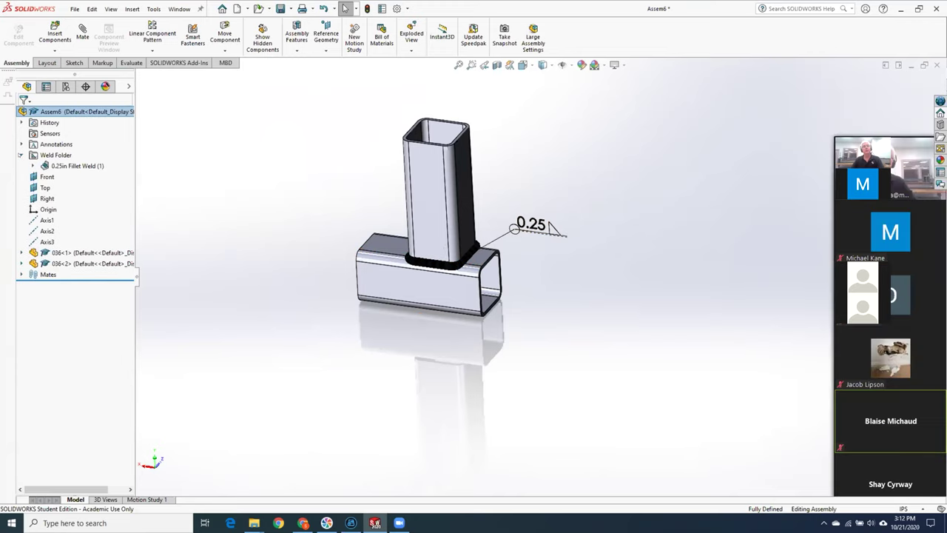
# - Edit the weld bead and redefine its weld symbol with the fillet on the opposite side of the reference line only
pyautogui.click(34, 166)
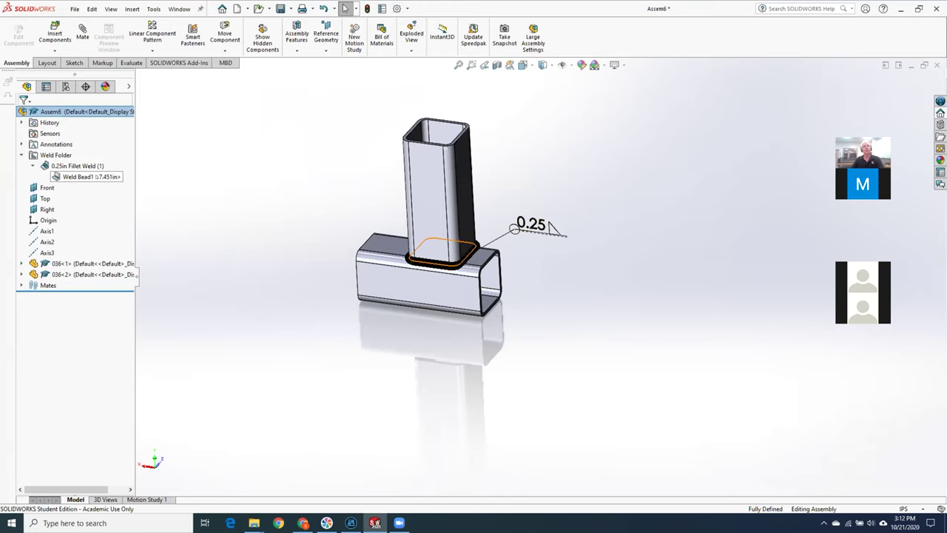
pyautogui.rightClick(96, 178)
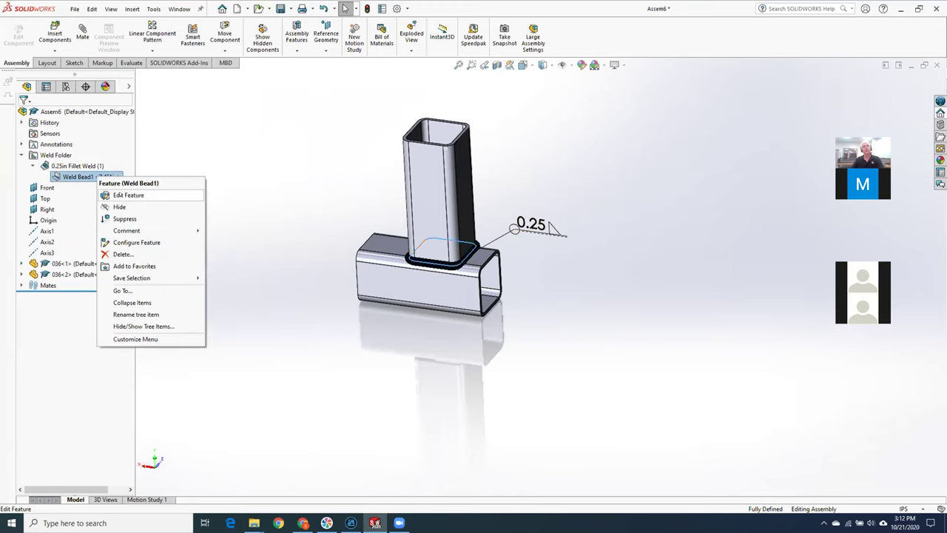
pyautogui.click(120, 194)
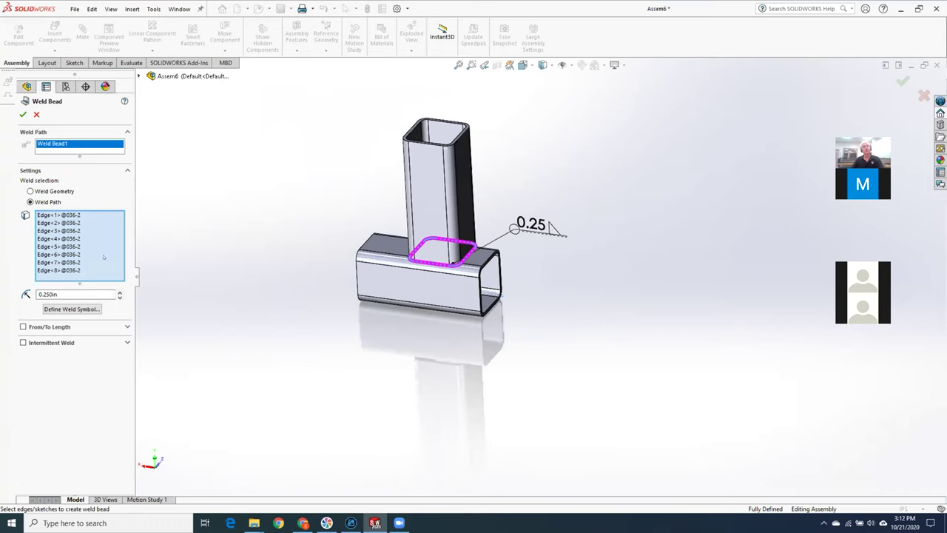
pyautogui.click(79, 308)
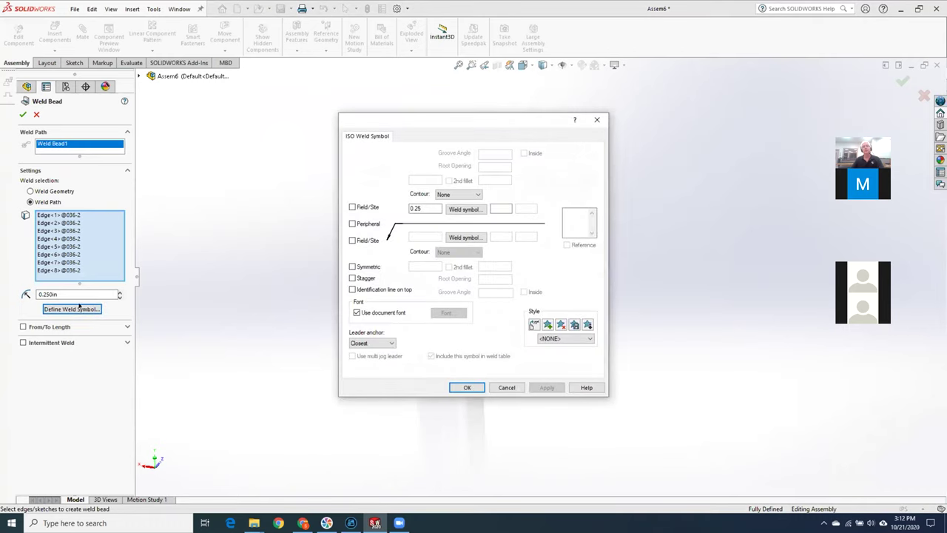
pyautogui.click(465, 237)
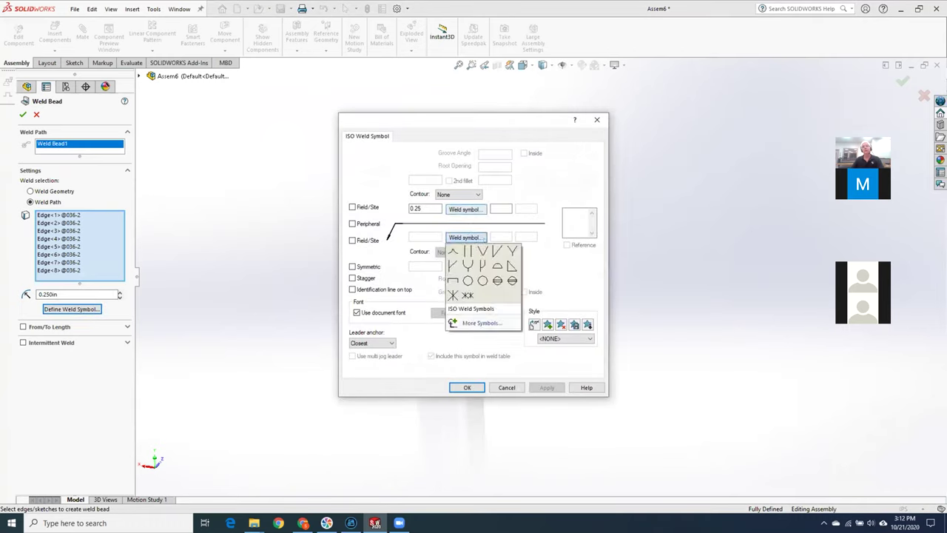
pyautogui.click(464, 208)
pyautogui.click(464, 209)
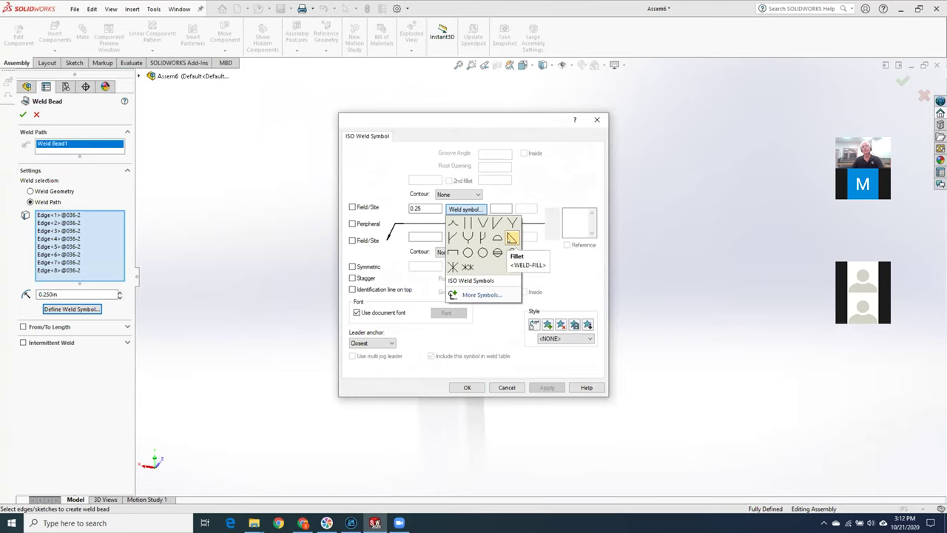
pyautogui.click(512, 237)
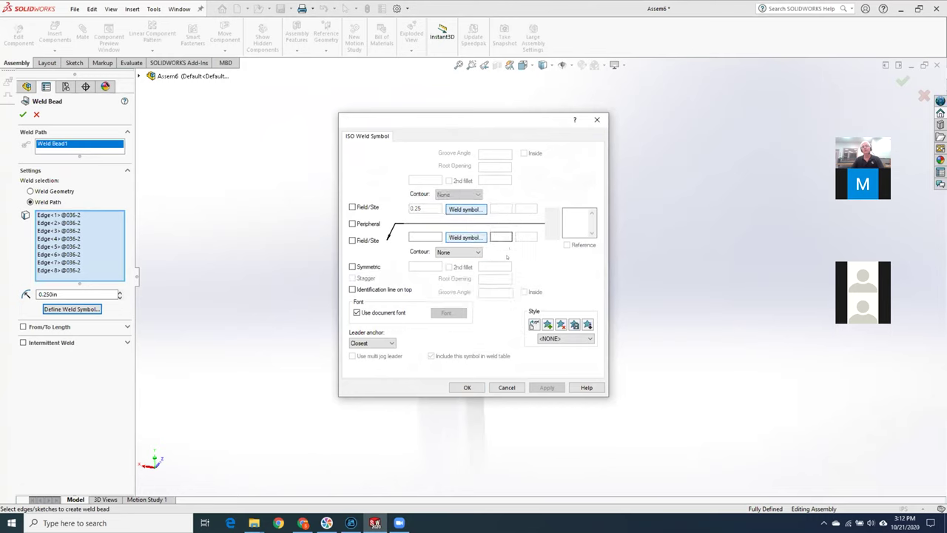
pyautogui.click(468, 387)
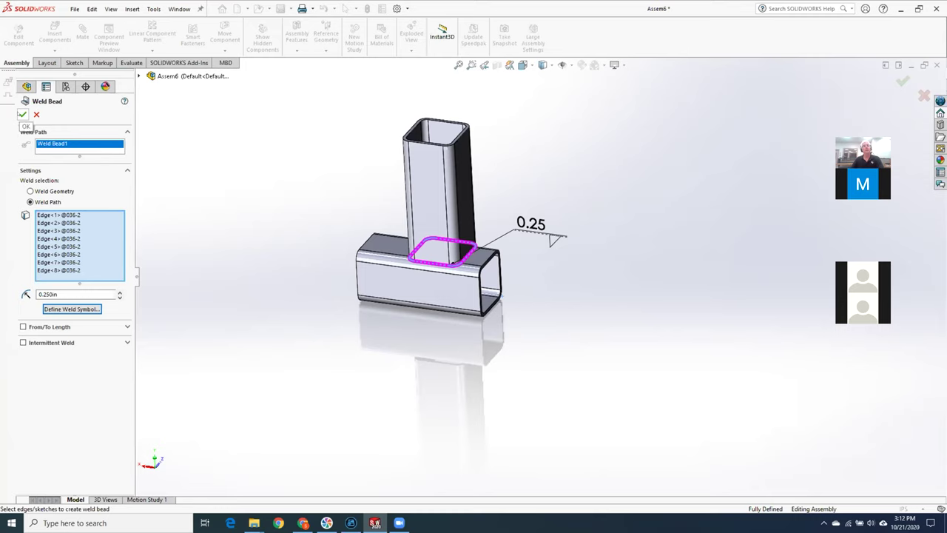
pyautogui.click(23, 115)
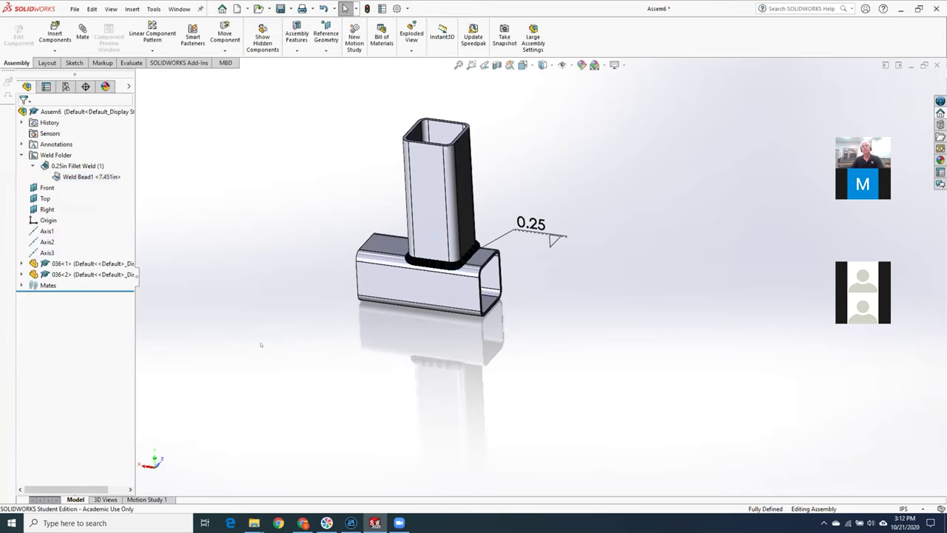
# - Make a drawing from the assembly with the Piece_part template, saving the assembly as Assem6.SLDASM in Downloads
pyautogui.moveTo(260, 345); pyautogui.dragTo(252, 416, button='middle')
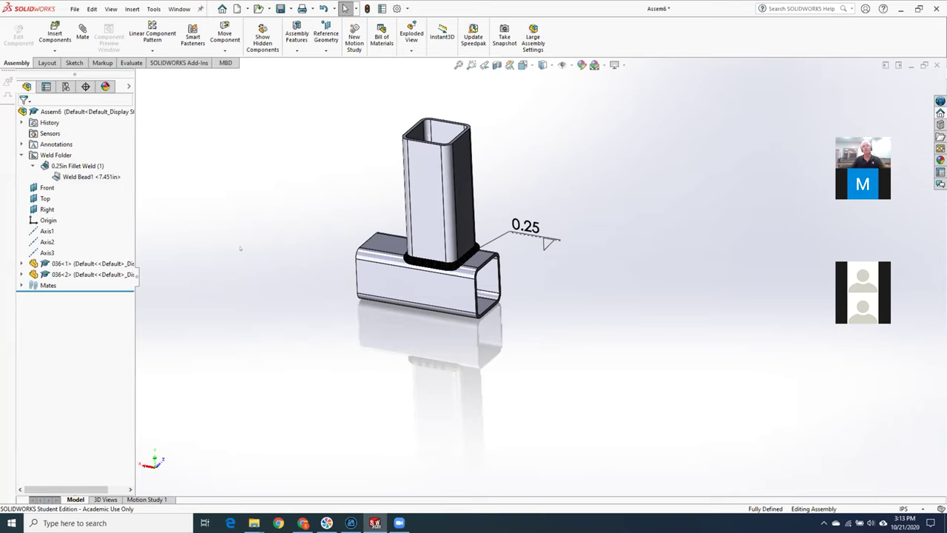
pyautogui.click(75, 9)
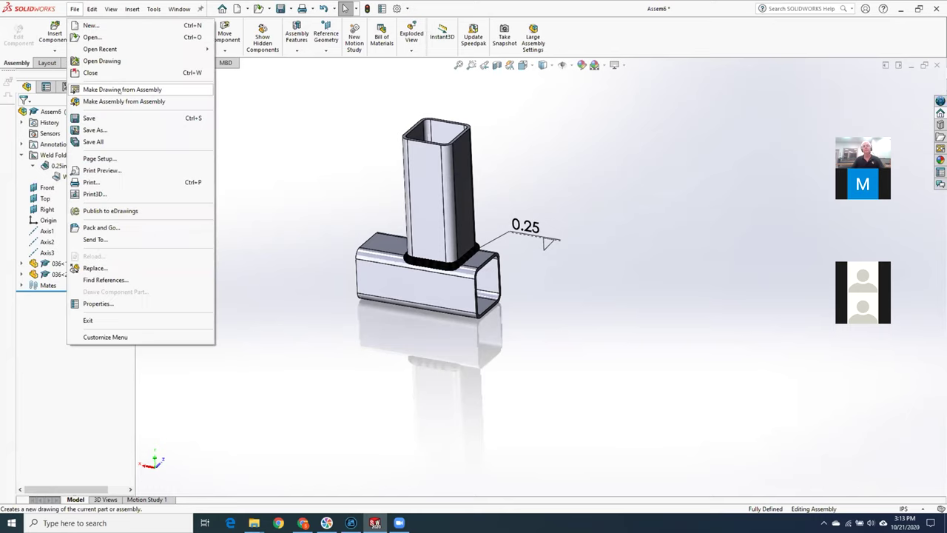
pyautogui.click(120, 90)
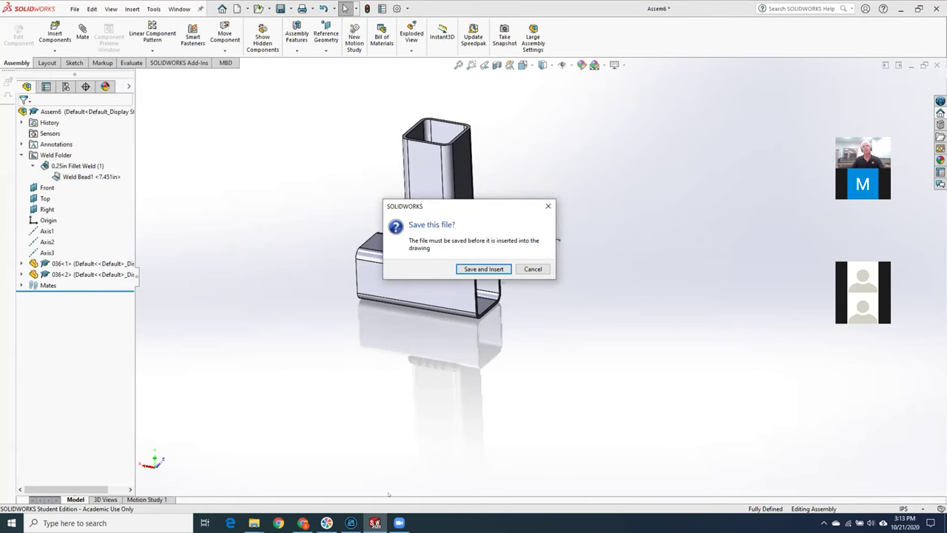
pyautogui.press('Return')
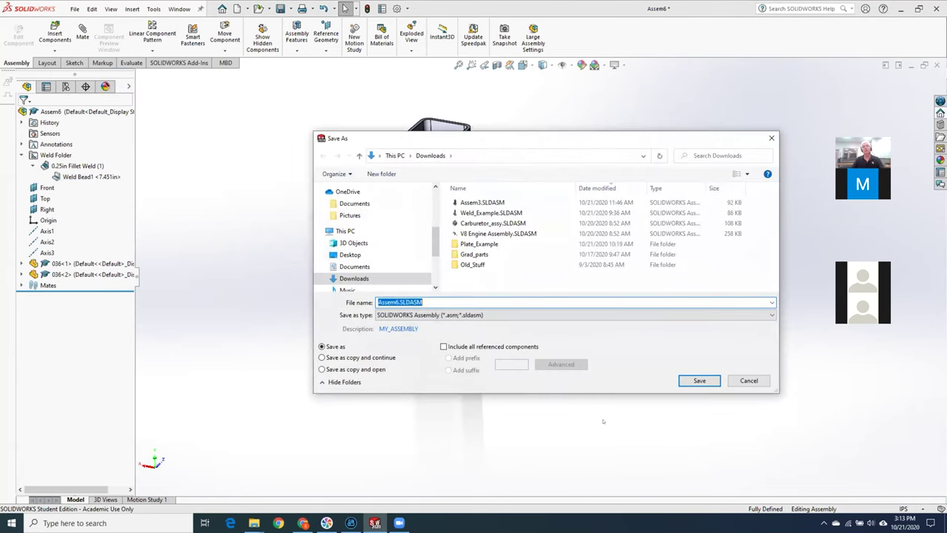
pyautogui.click(697, 381)
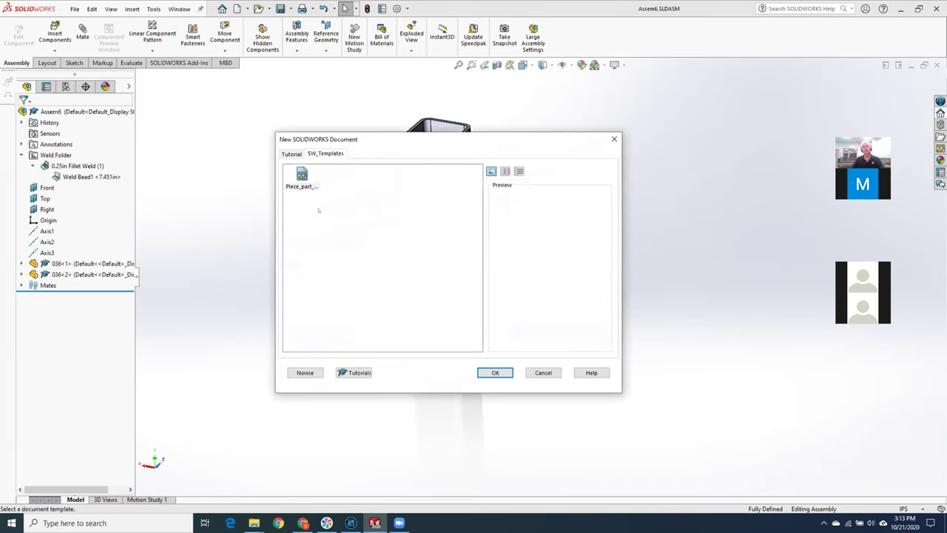
pyautogui.click(490, 372)
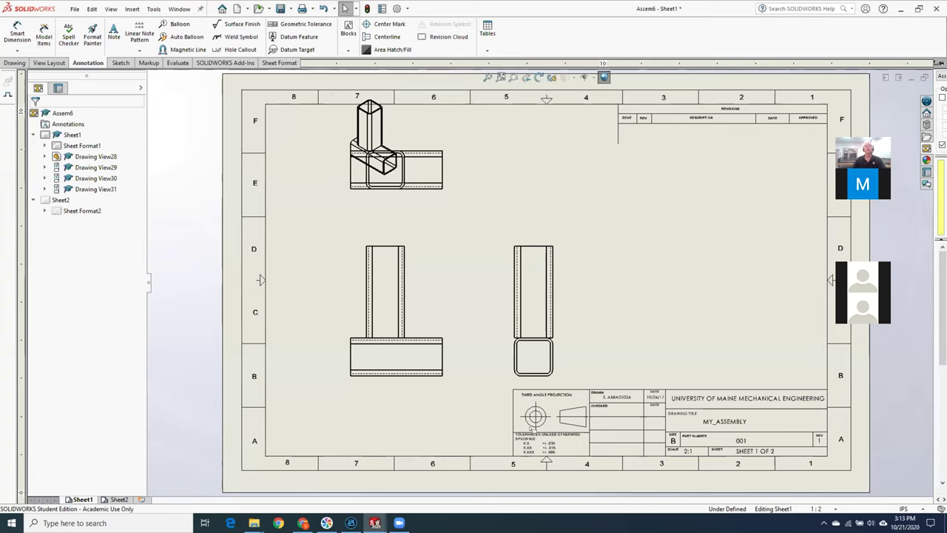
# - Delete the isometric view that overlaps the top view on the drawing sheet
pyautogui.click(382, 115)
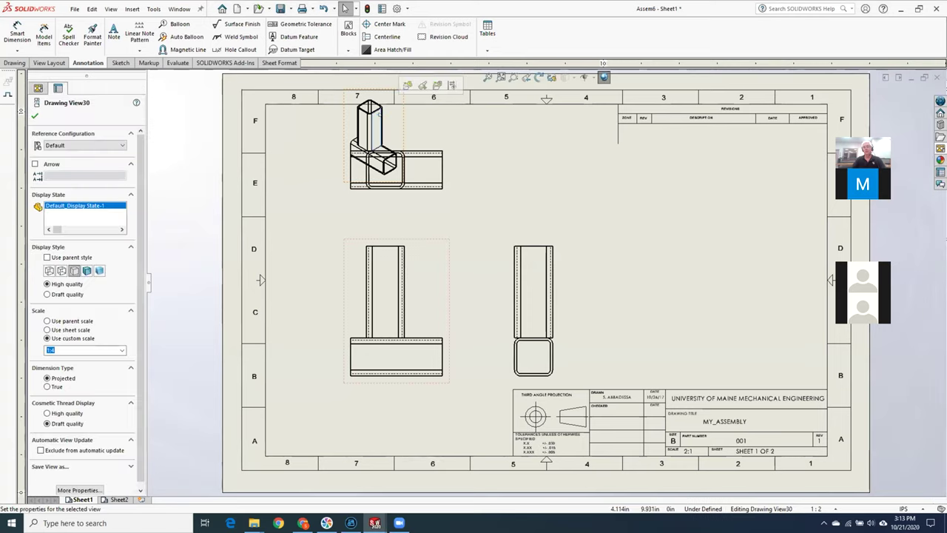
pyautogui.press('Delete')
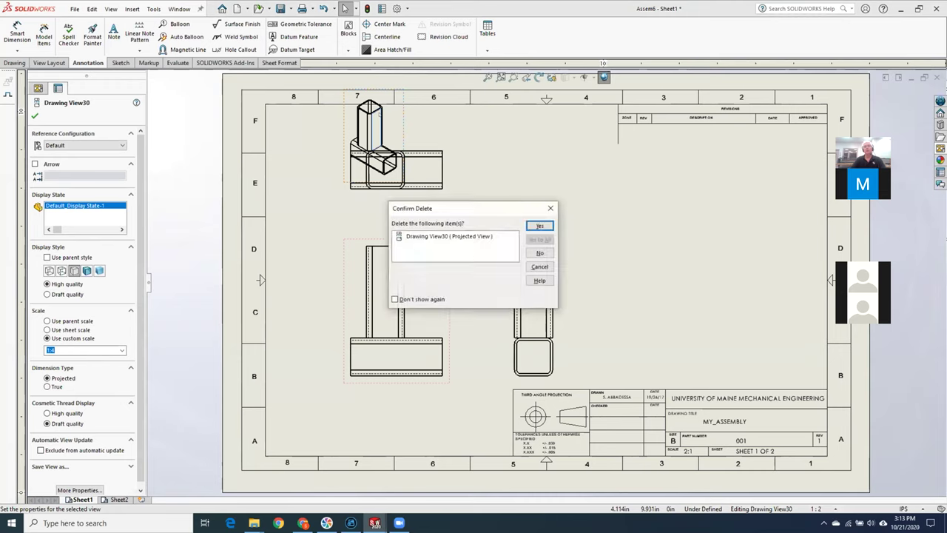
pyautogui.click(539, 225)
# - Import the model's design annotations into the front view of the welded tubes
pyautogui.click(429, 302)
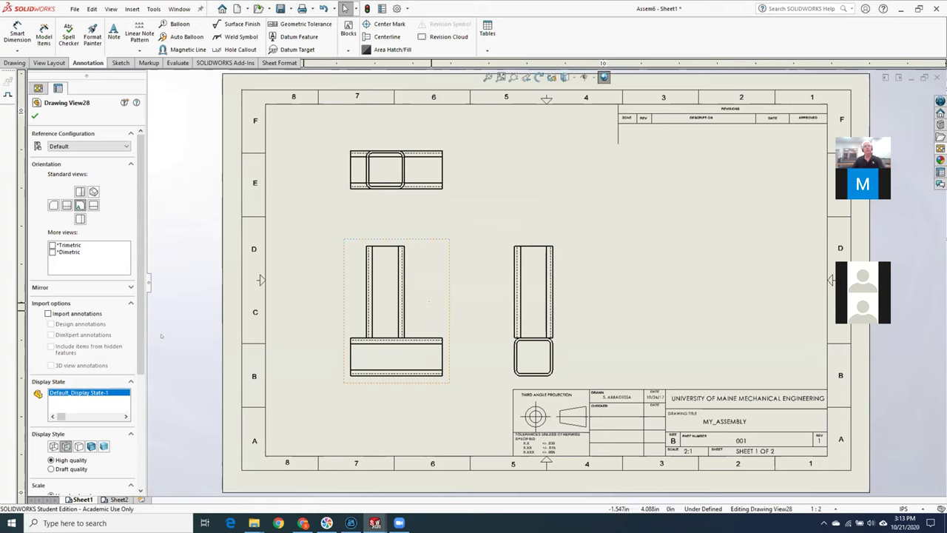
pyautogui.click(48, 314)
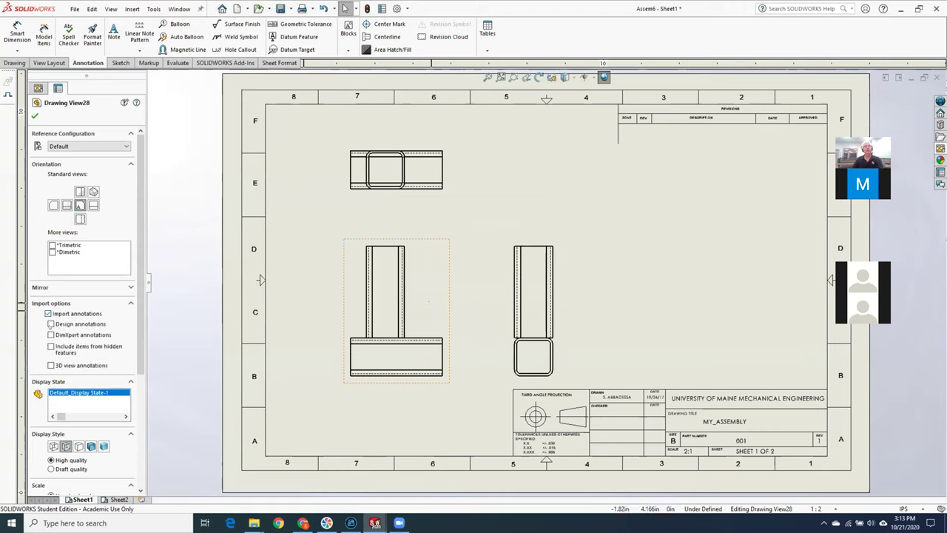
pyautogui.click(51, 324)
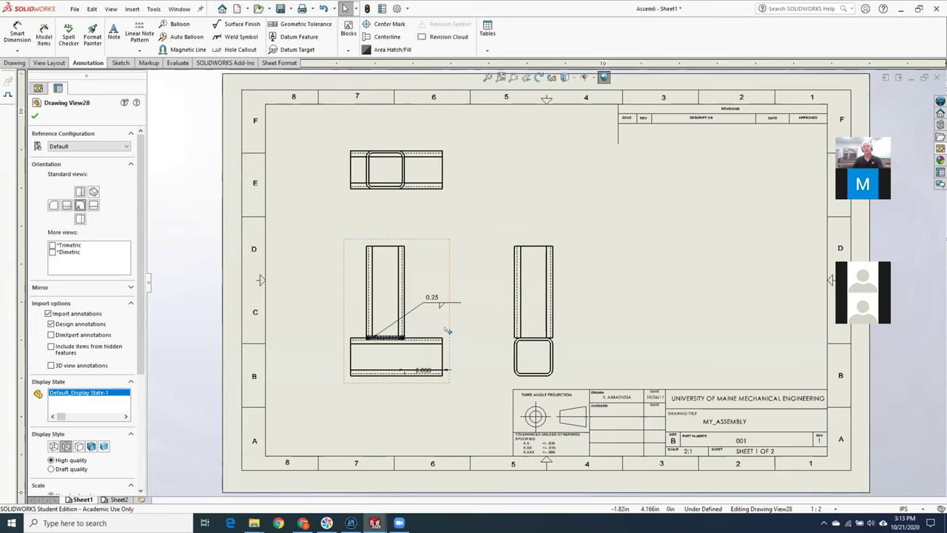
# - In the front view, reposition the 0.25 weld symbol to the left of the upright tube and delete the 2.000 dimension
pyautogui.scroll(-3, 446, 334)
pyautogui.scroll(-1, 447, 335)
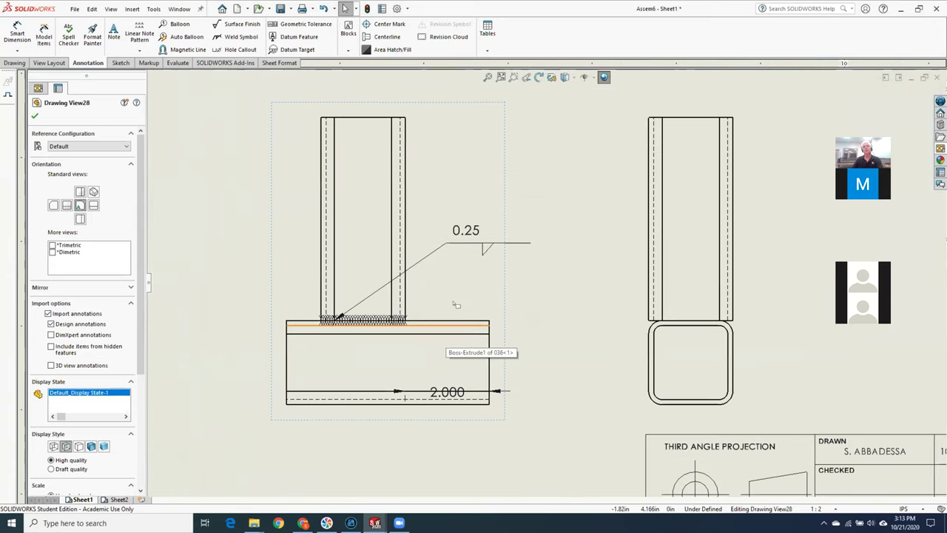
pyautogui.moveTo(478, 239)
pyautogui.mouseDown()
pyautogui.moveTo(307, 226)
pyautogui.moveTo(232, 250)
pyautogui.moveTo(244, 274)
pyautogui.mouseUp()
pyautogui.moveTo(447, 391); pyautogui.dragTo(482, 264)
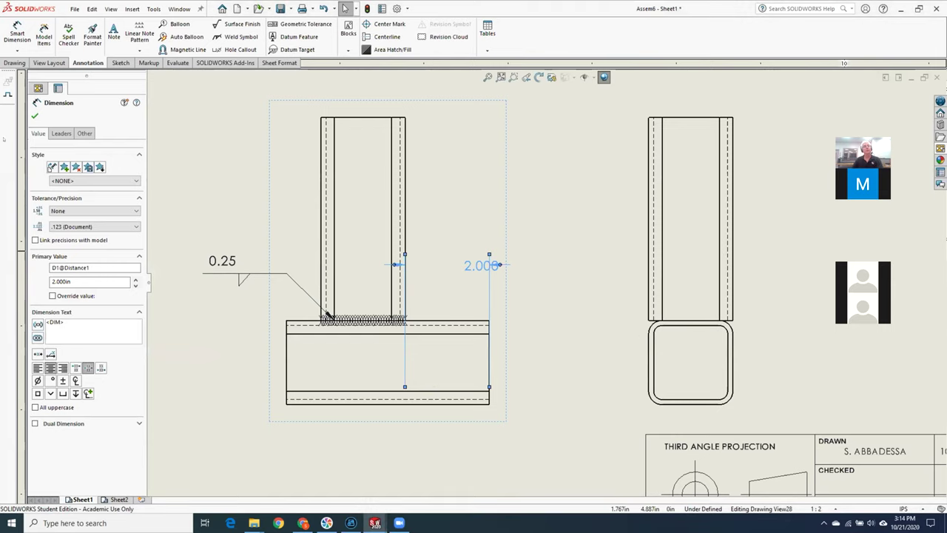
pyautogui.click(34, 115)
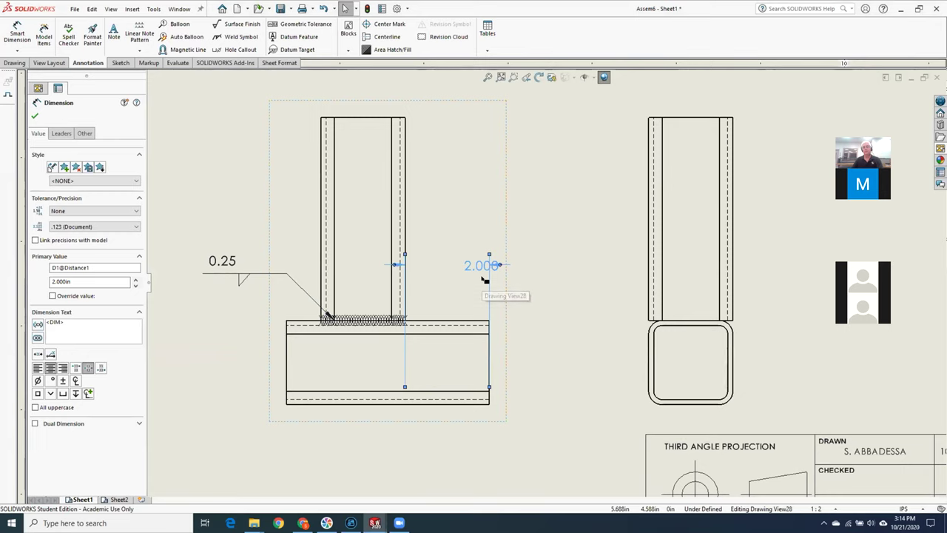
pyautogui.press('Delete')
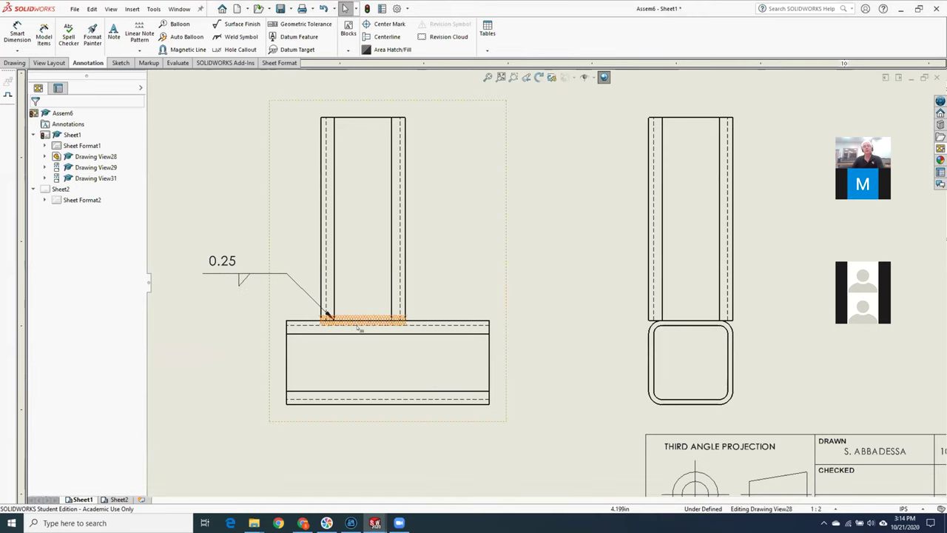
# - Add a Caterpillar annotation along the weld bead between the two tubes in the side view
pyautogui.scroll(-1, 364, 327)
pyautogui.scroll(-2, 364, 327)
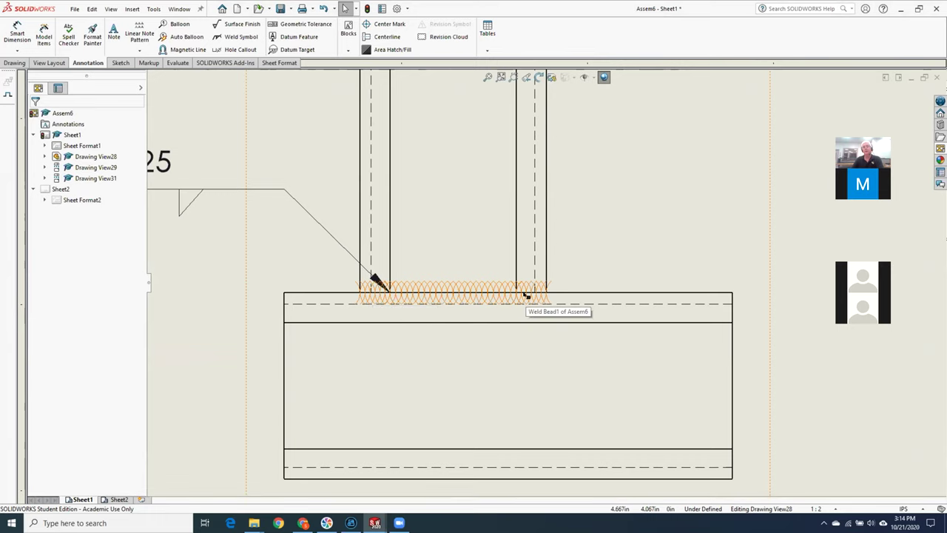
pyautogui.scroll(5, 527, 295)
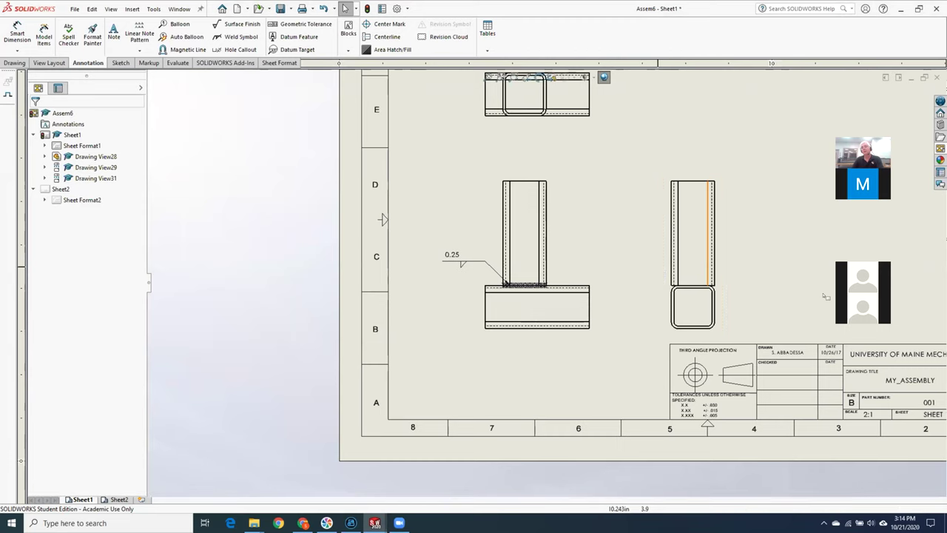
pyautogui.scroll(-2, 755, 277)
pyautogui.scroll(-3, 755, 278)
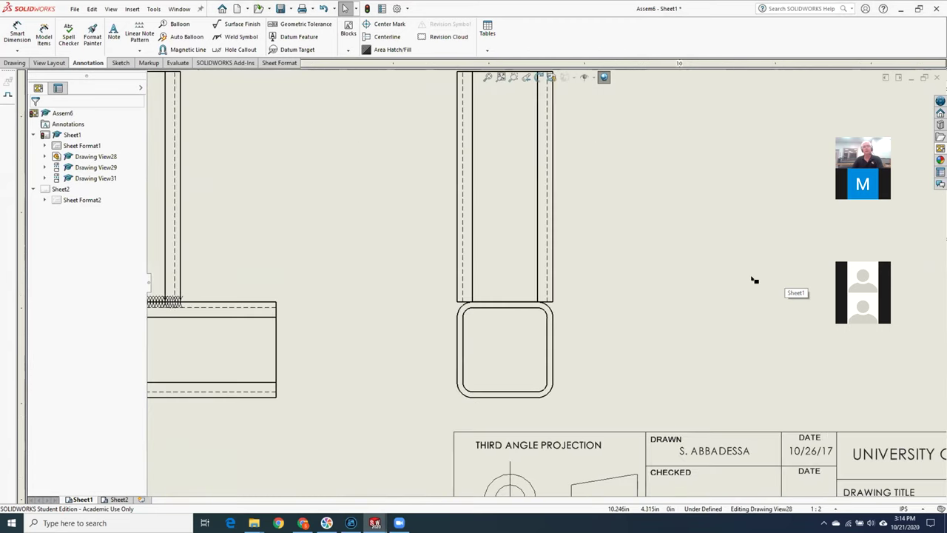
pyautogui.scroll(2, 547, 284)
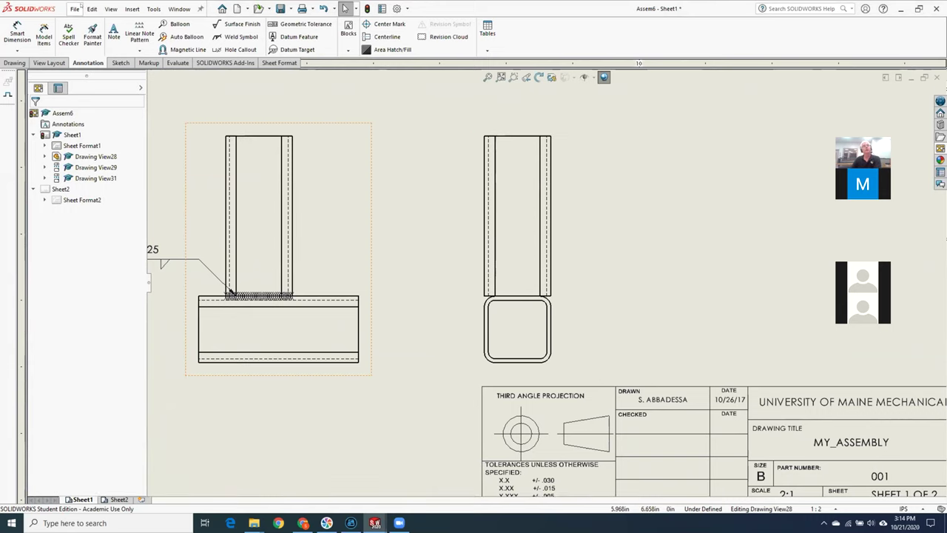
pyautogui.click(132, 9)
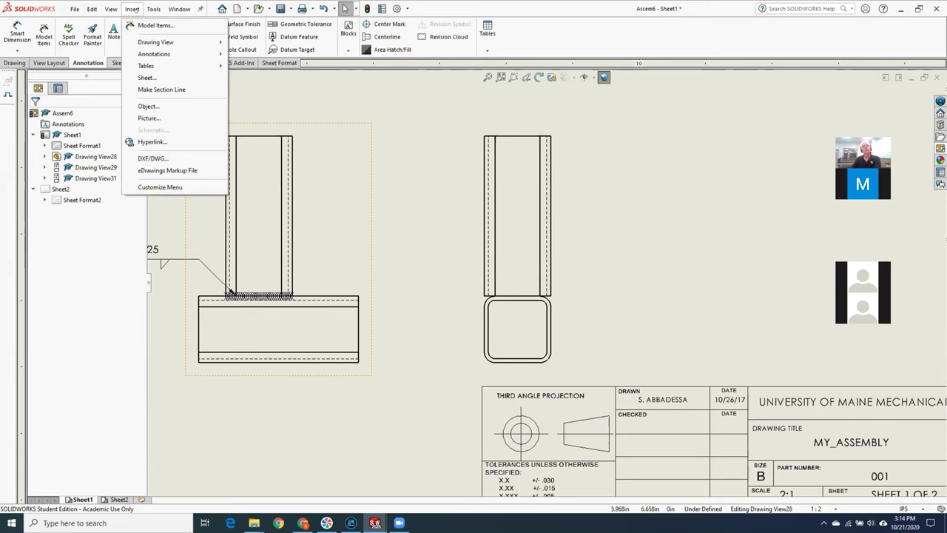
pyautogui.moveTo(154, 56)
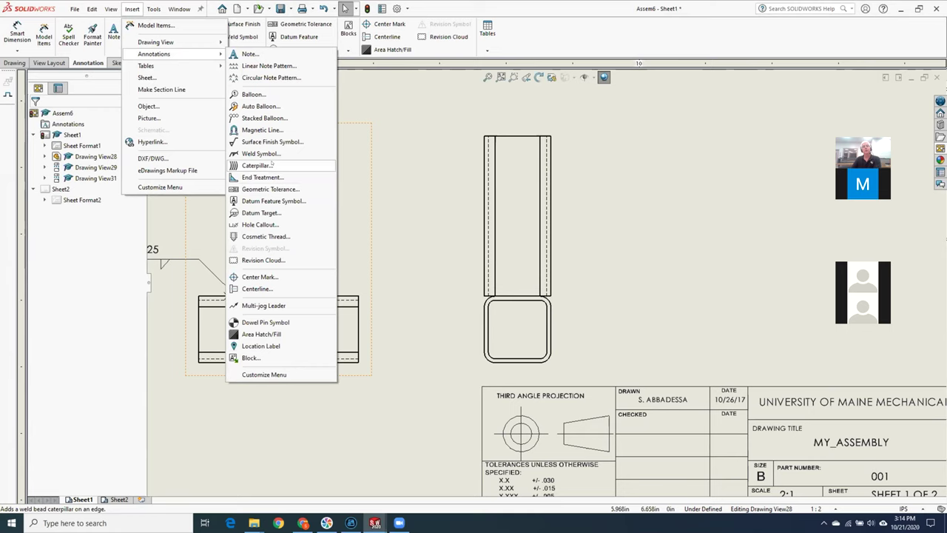
pyautogui.click(272, 165)
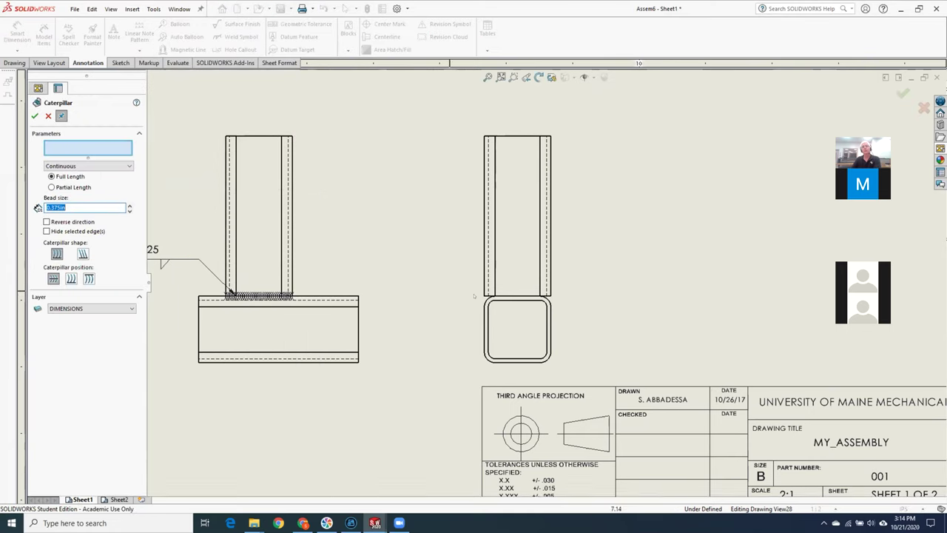
pyautogui.scroll(-3, 530, 314)
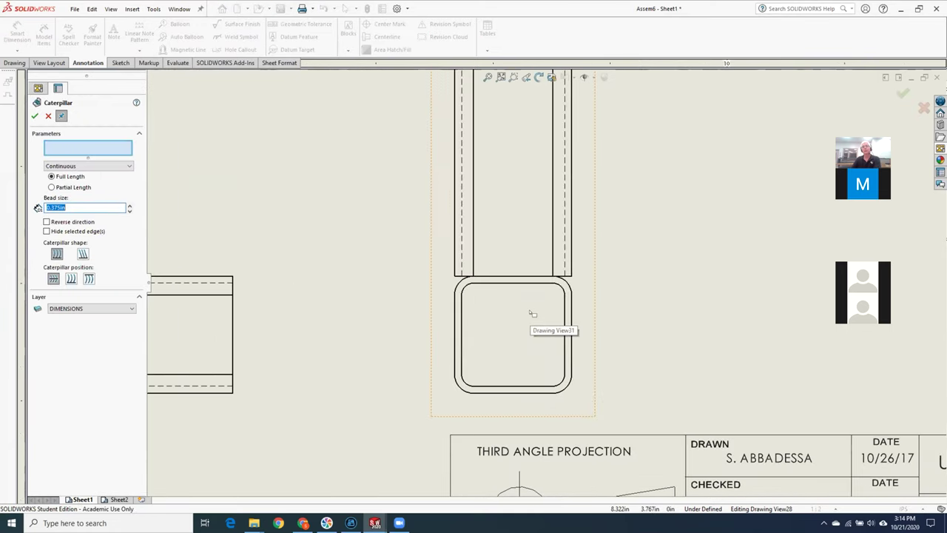
pyautogui.scroll(-1, 530, 313)
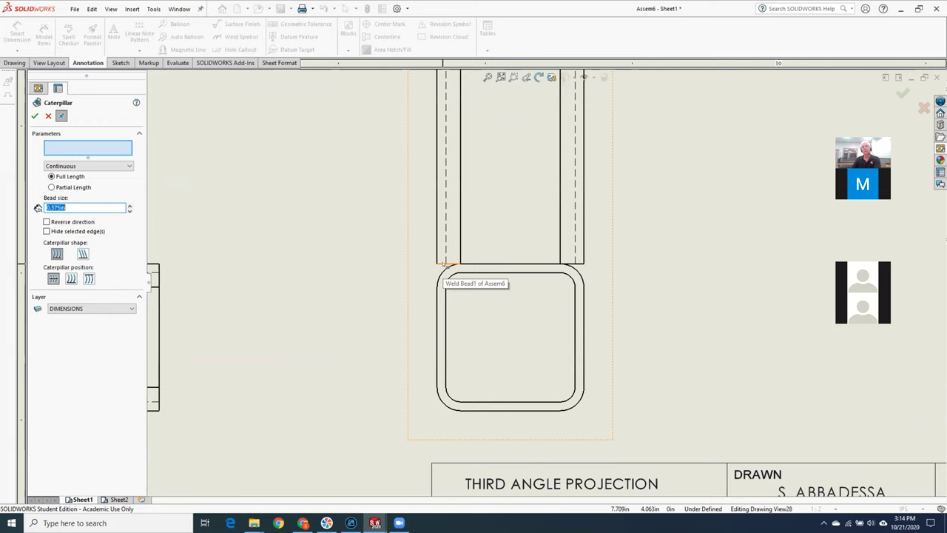
pyautogui.click(444, 264)
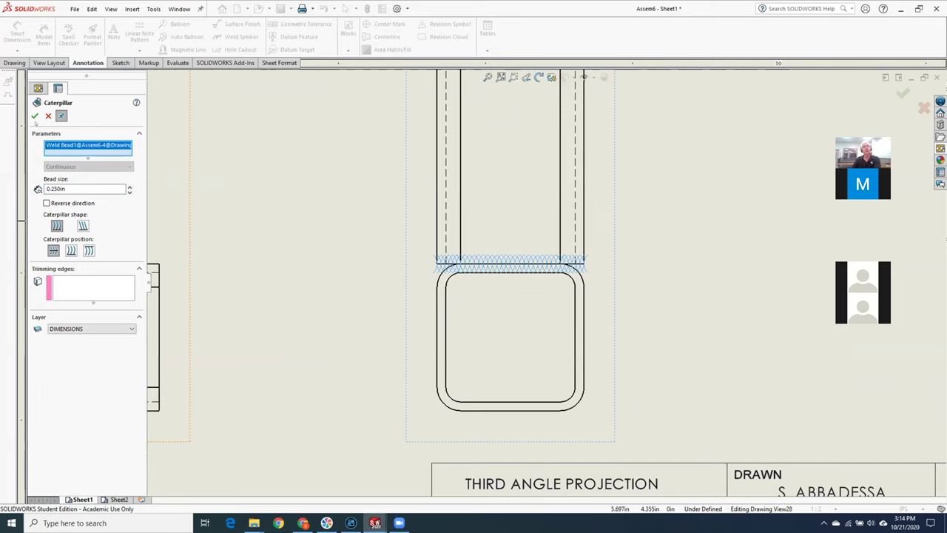
pyautogui.click(35, 116)
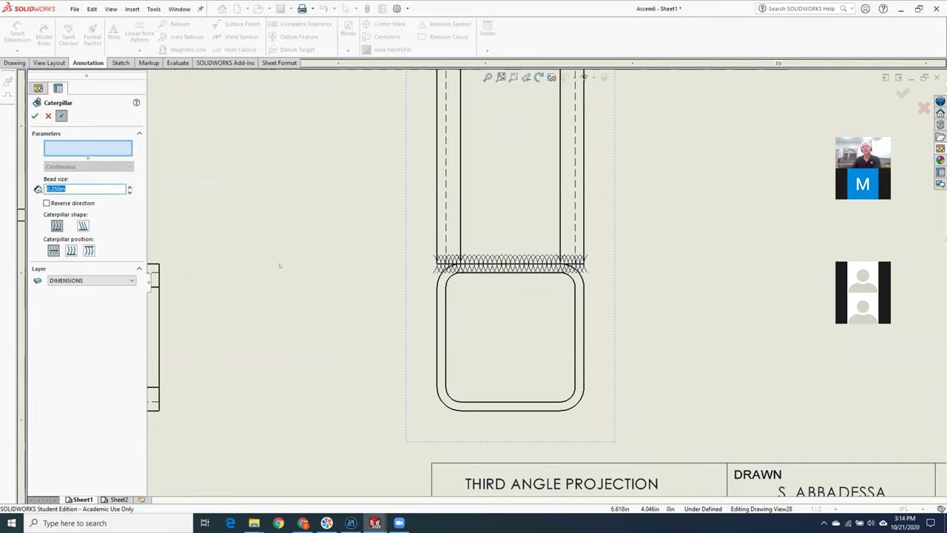
# - Add a Caterpillar annotation along the weld bead around the square tube in the top view and finish the command
pyautogui.press('z')
pyautogui.press('z')
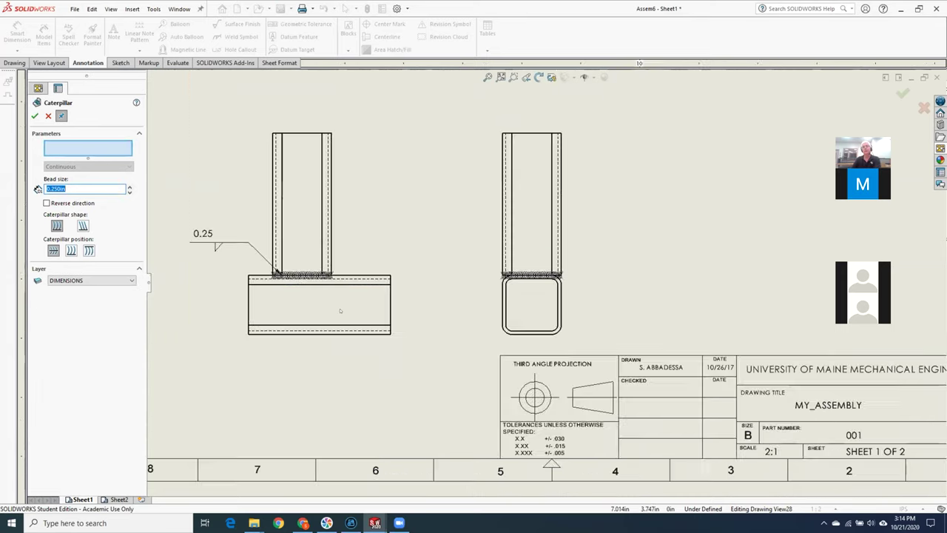
pyautogui.press('f')
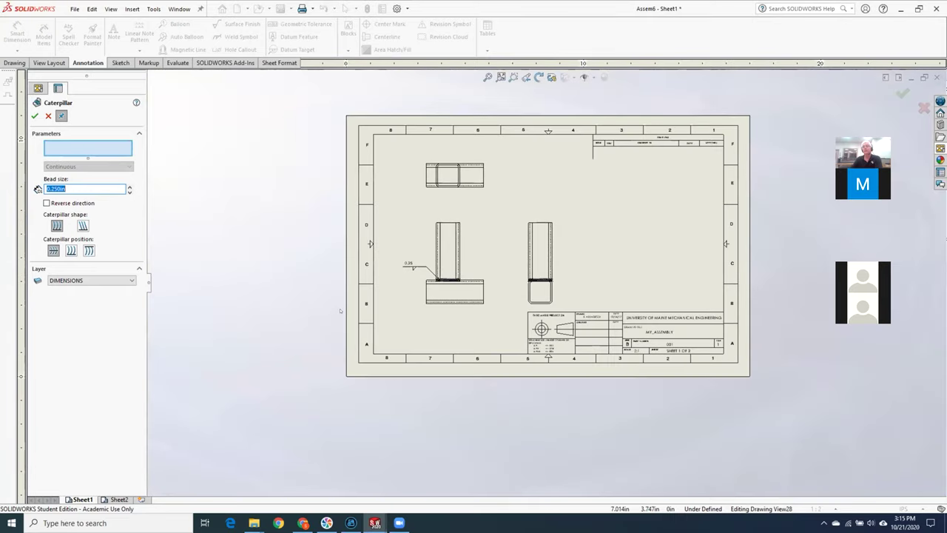
pyautogui.scroll(-2, 460, 209)
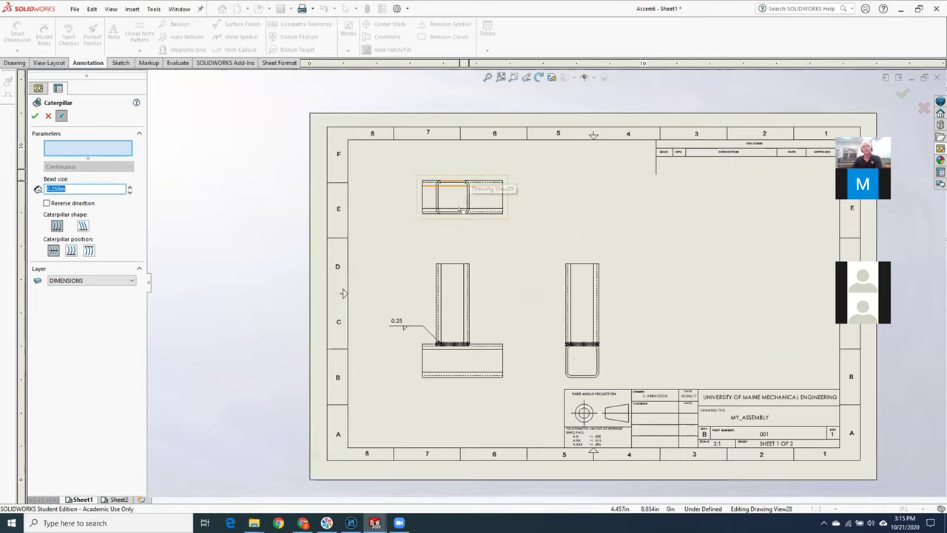
pyautogui.scroll(-2, 460, 210)
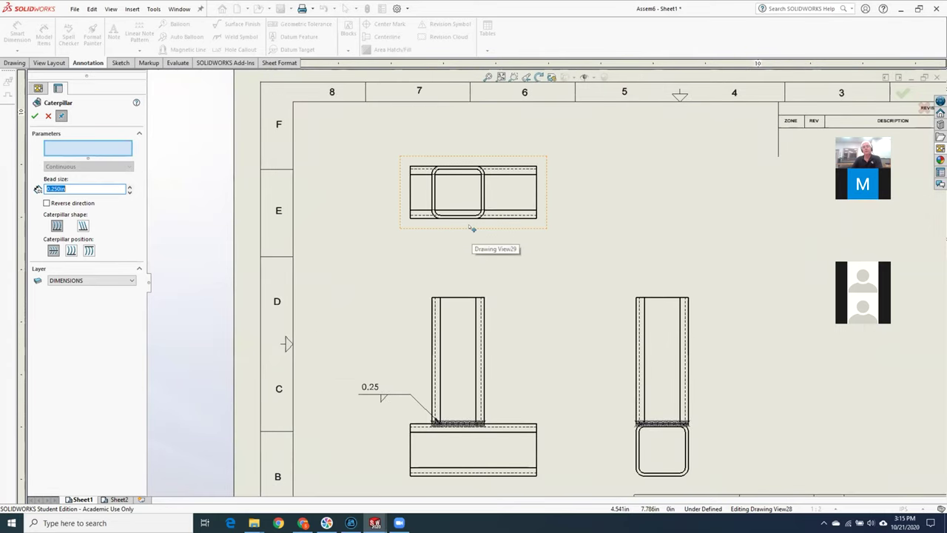
pyautogui.scroll(-2, 472, 229)
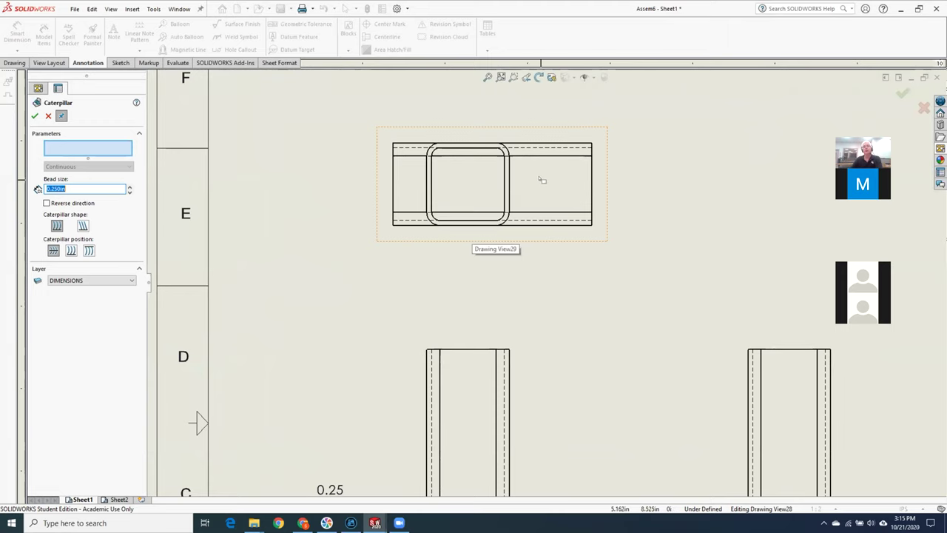
pyautogui.scroll(-3, 541, 181)
pyautogui.scroll(-2, 462, 289)
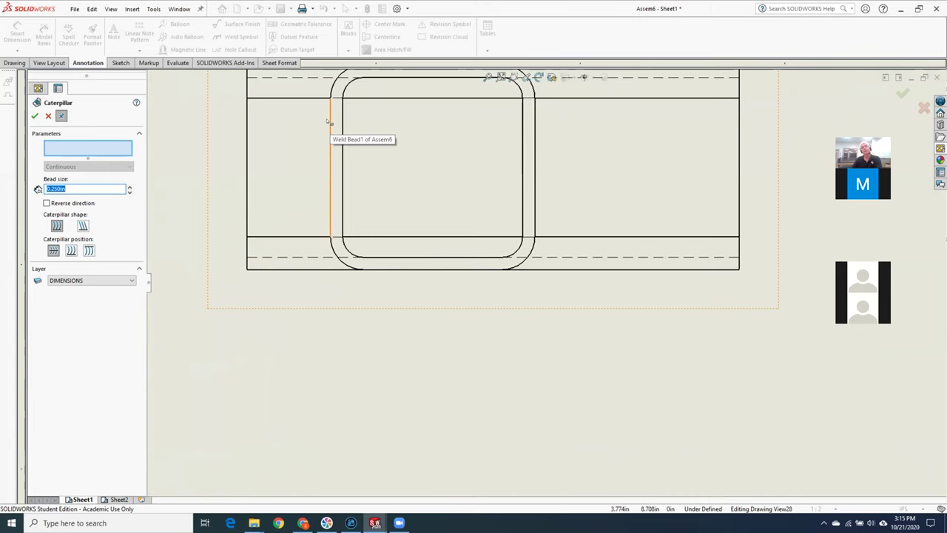
pyautogui.scroll(2, 389, 297)
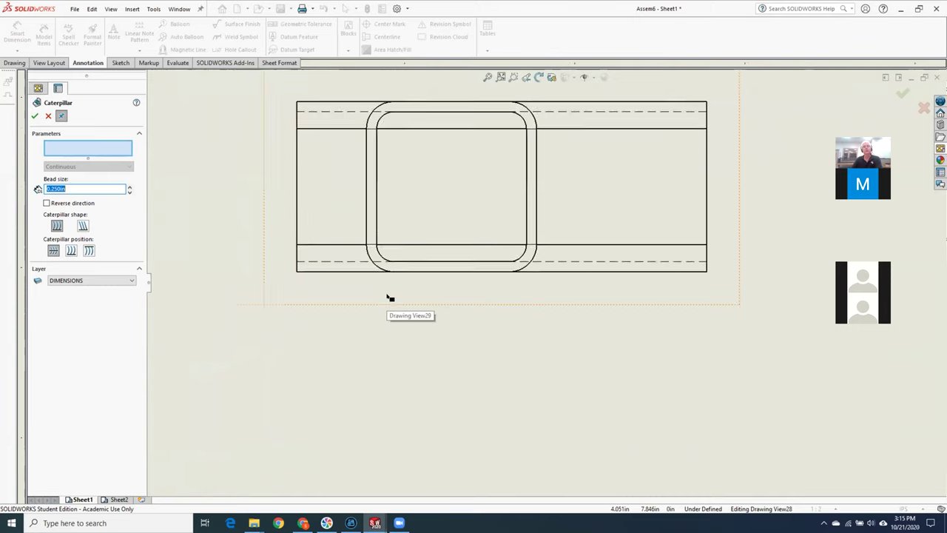
pyautogui.scroll(1, 389, 297)
pyautogui.scroll(-2, 439, 185)
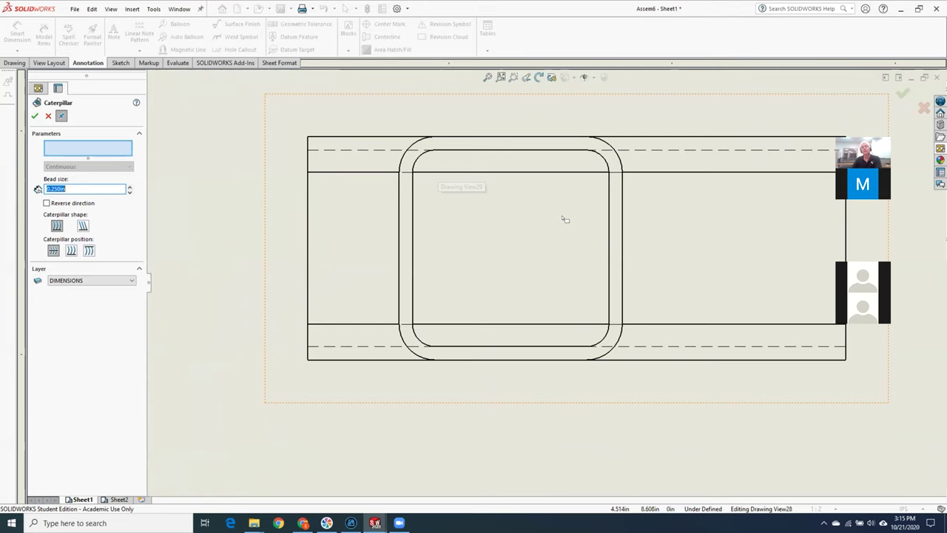
pyautogui.click(399, 218)
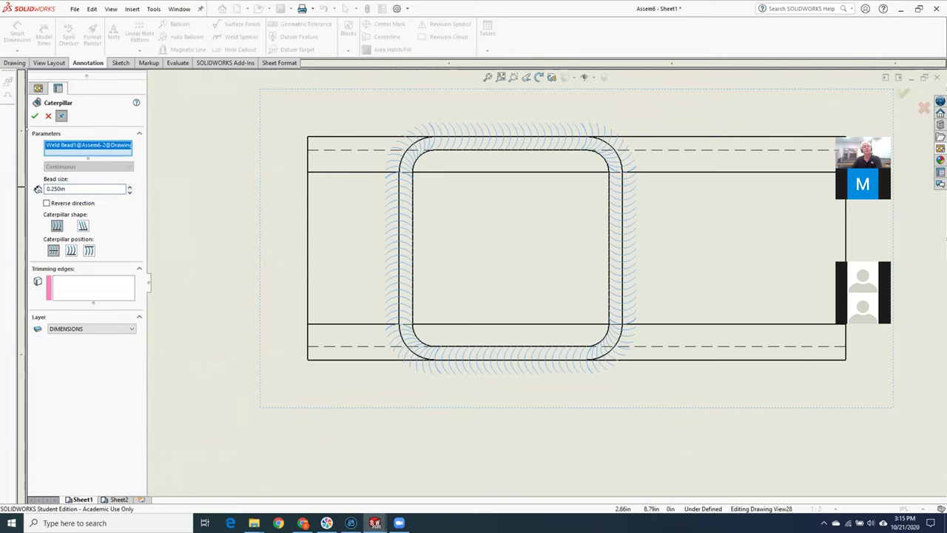
pyautogui.click(34, 117)
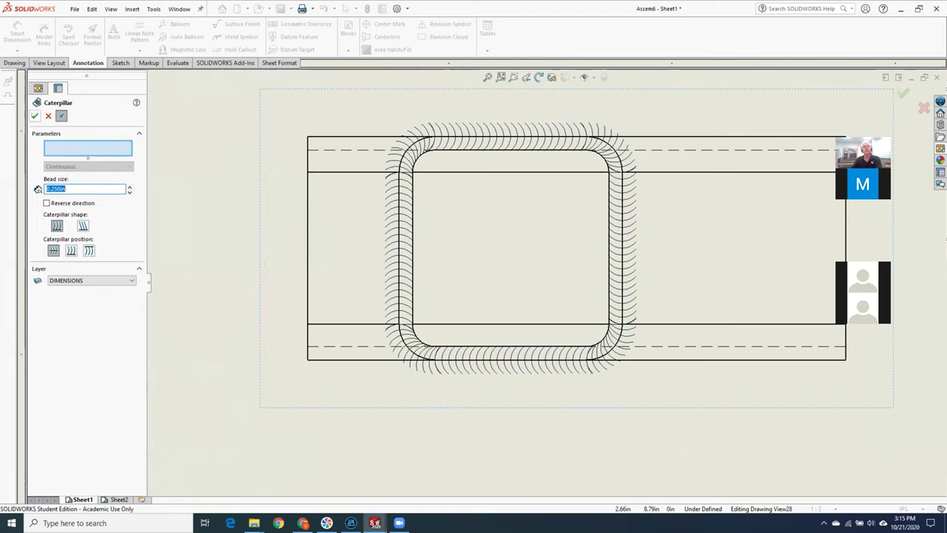
pyautogui.click(34, 116)
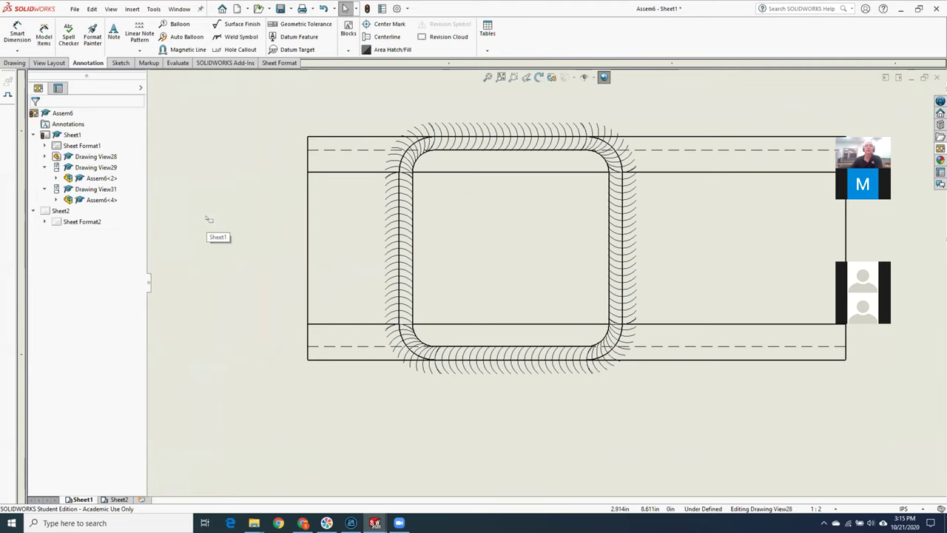
# - Save the drawing as Assem6.SLDDRW in the Downloads folder and fit the whole sheet in view
pyautogui.scroll(5, 303, 202)
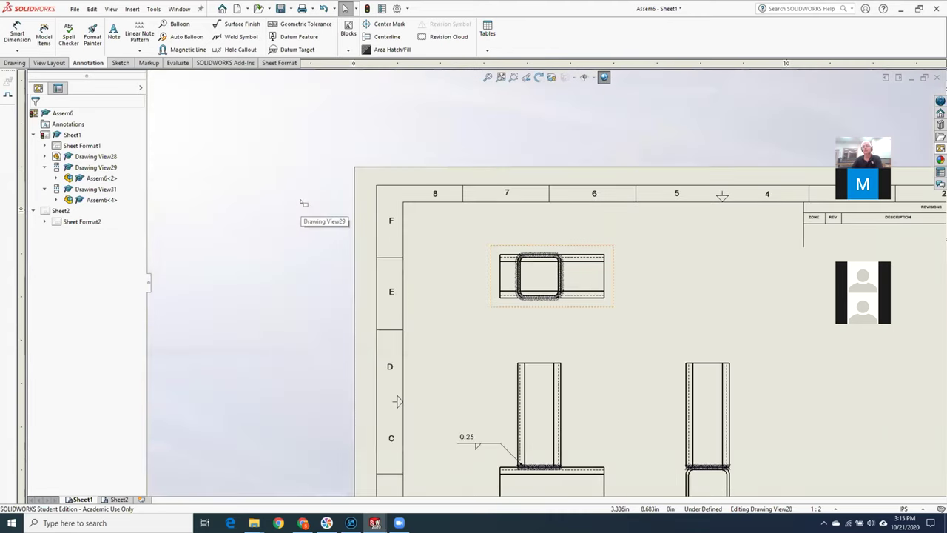
pyautogui.scroll(2, 592, 337)
pyautogui.scroll(-4, 600, 355)
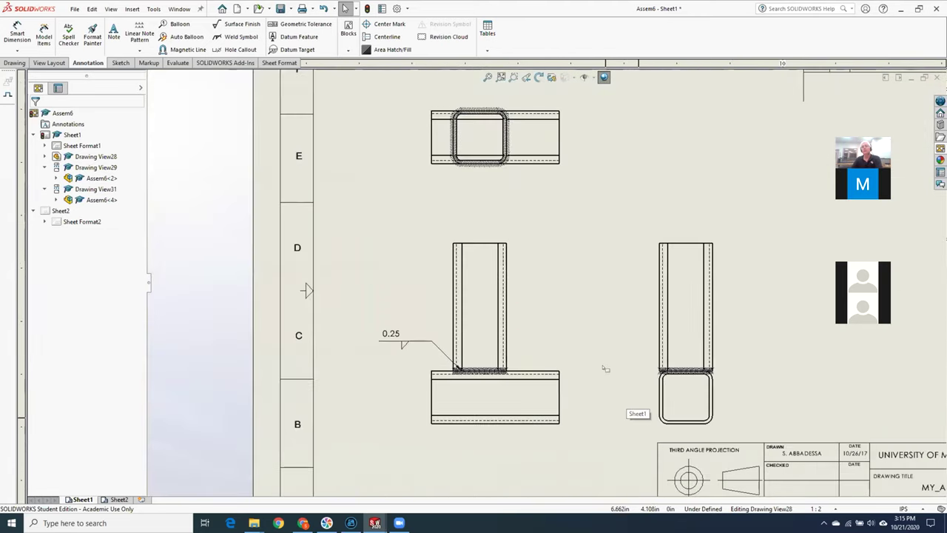
pyautogui.scroll(-1, 606, 368)
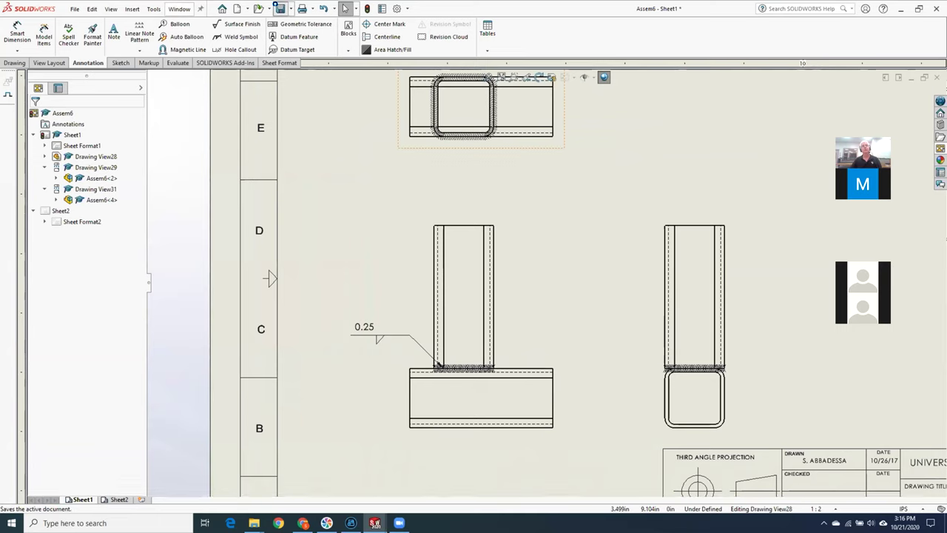
pyautogui.click(280, 8)
pyautogui.click(390, 236)
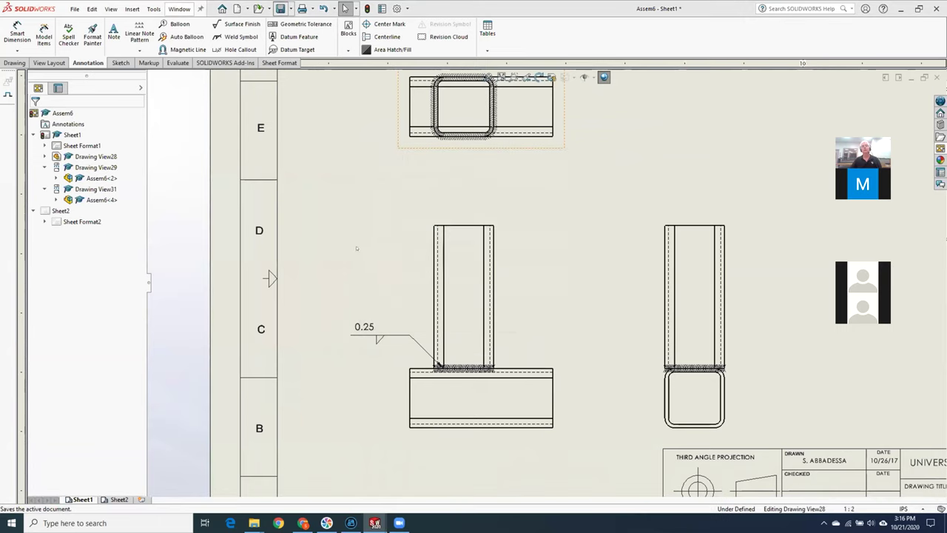
pyautogui.click(699, 380)
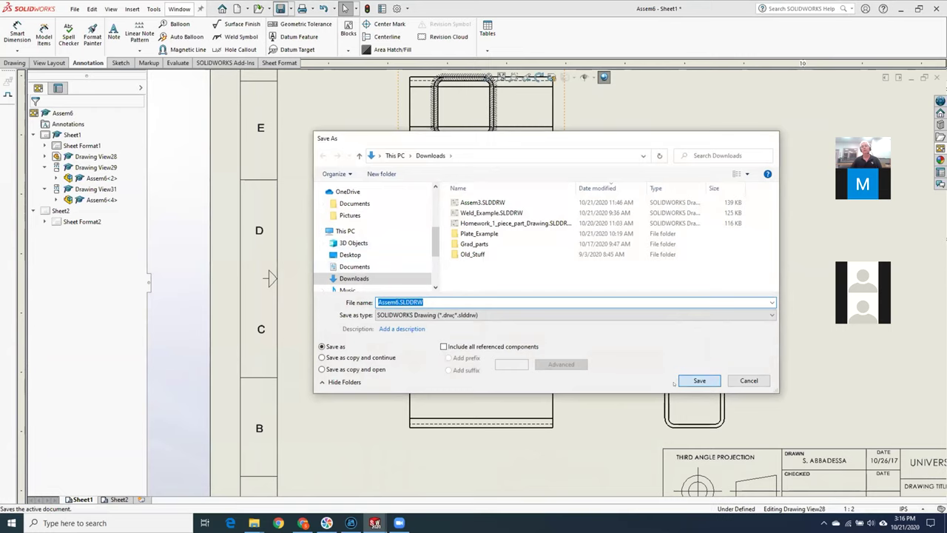
pyautogui.press('f')
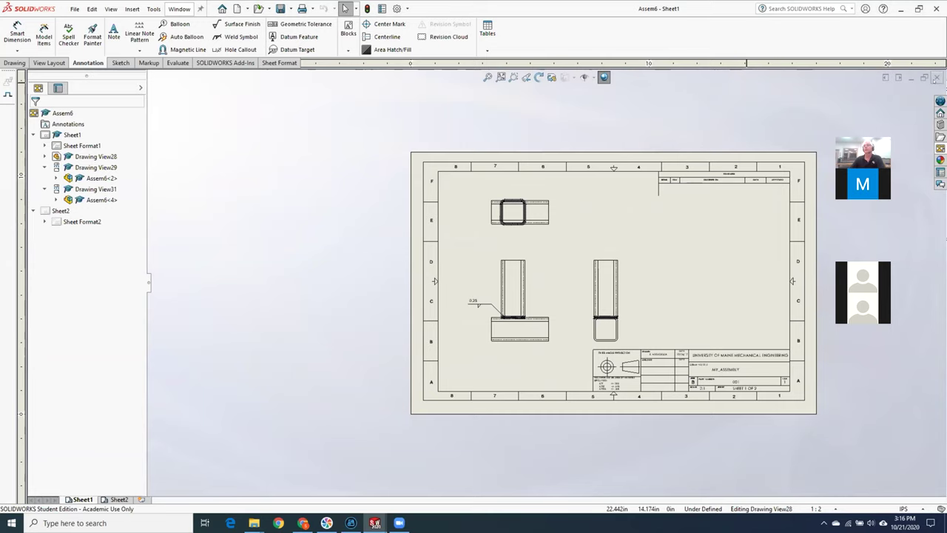
# - Switch back to the Assem6 assembly and examine the weld bead between the two tubes up close
pyautogui.hotkey('ctrl', 'Tab')
pyautogui.moveTo(444, 170); pyautogui.dragTo(492, 265, button='middle')
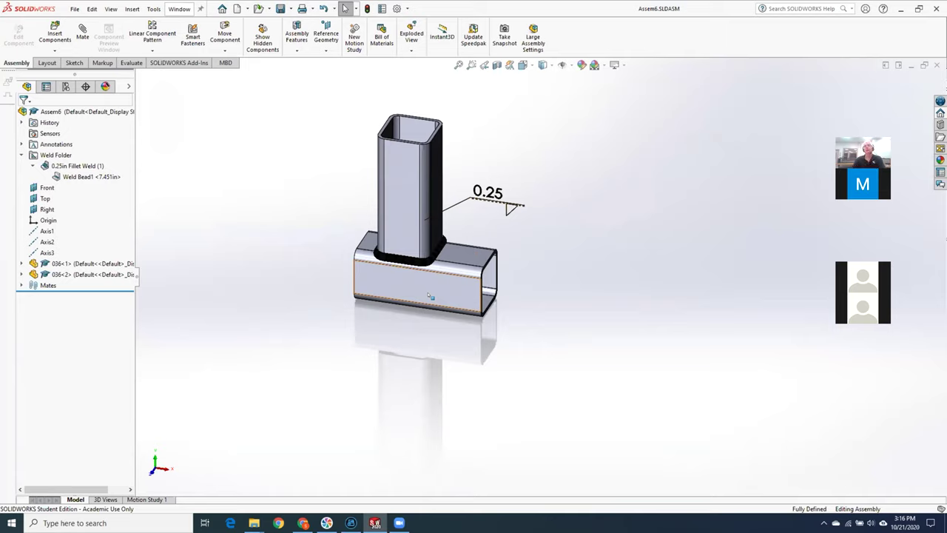
pyautogui.scroll(-2, 433, 284)
pyautogui.scroll(2, 444, 237)
pyautogui.scroll(-3, 468, 195)
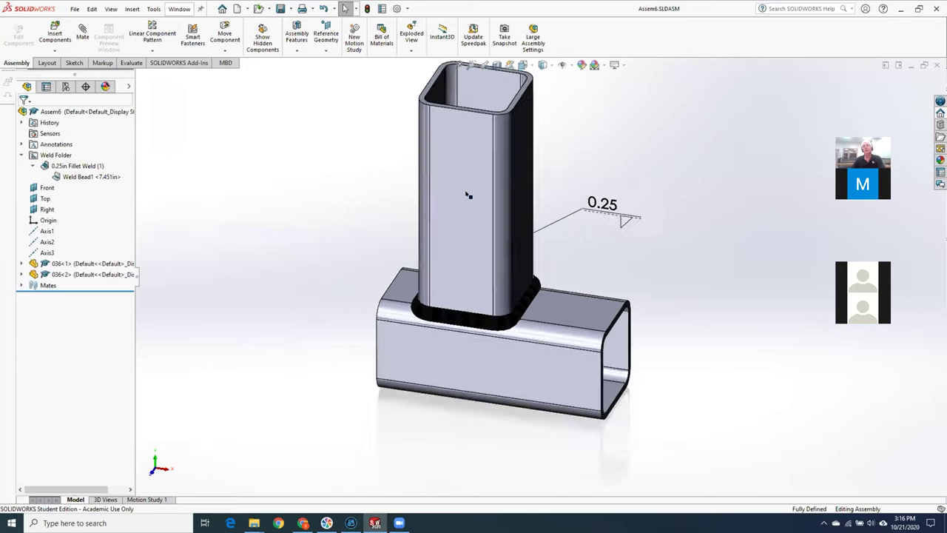
pyautogui.scroll(-1, 467, 195)
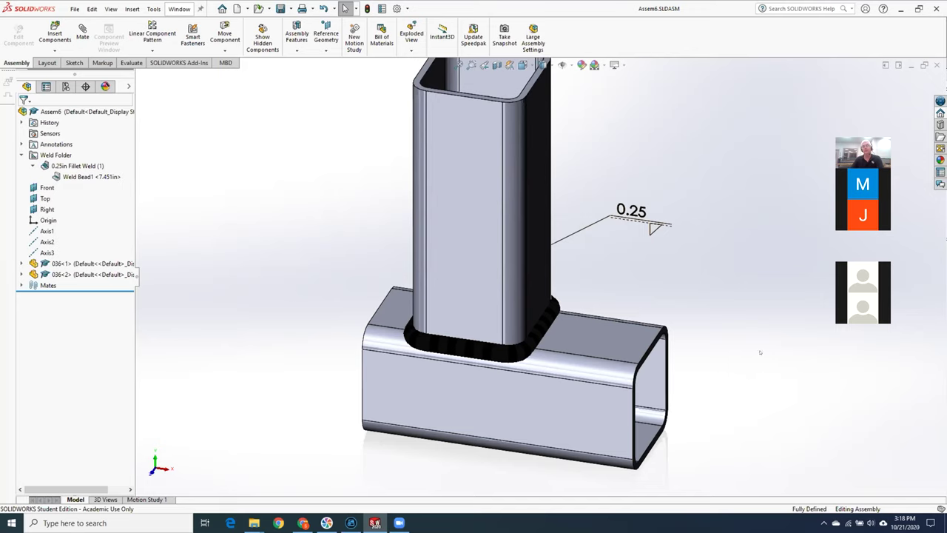
# - Start a Hole Wizard assembly feature on the horizontal tube's top face: ANSI Inch, all drill sizes, 3/8, Through All, applied to all components
pyautogui.click(617, 337)
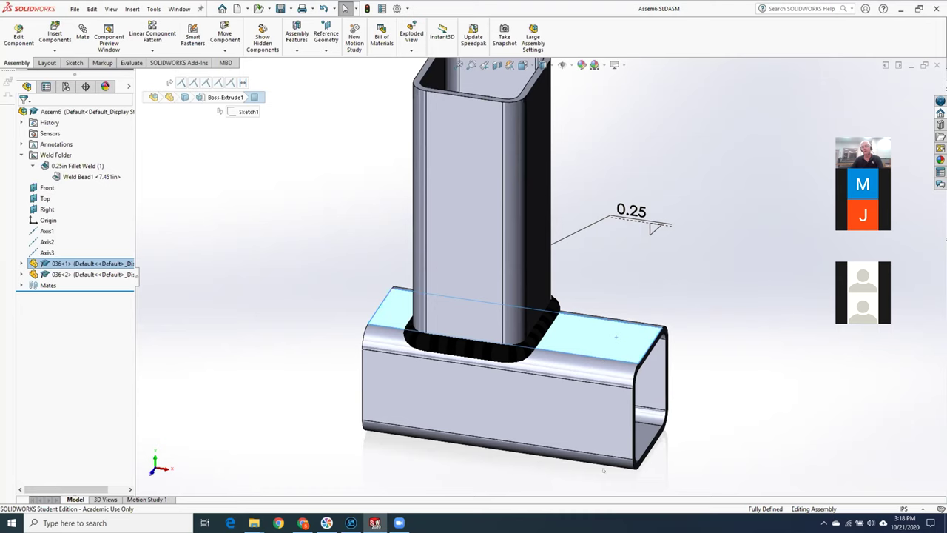
pyautogui.click(132, 9)
pyautogui.moveTo(182, 167)
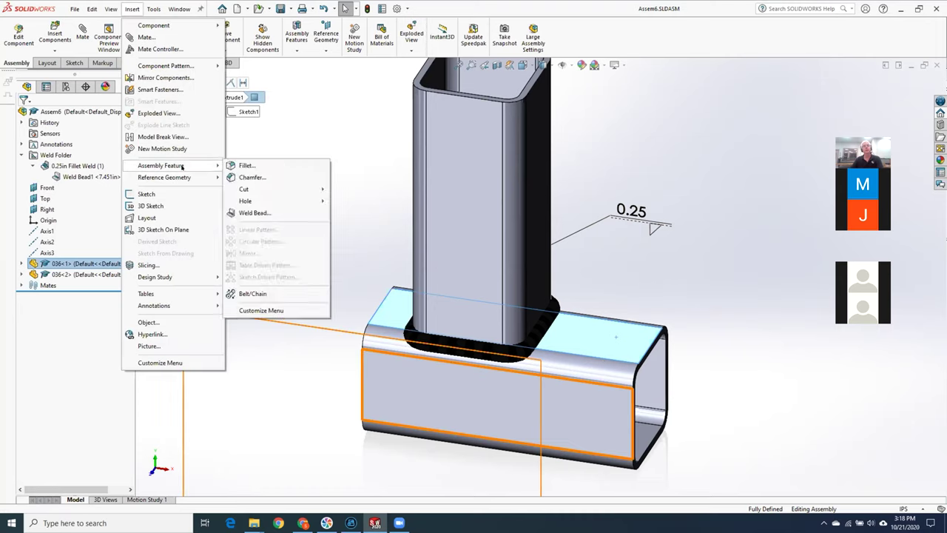
pyautogui.moveTo(288, 201)
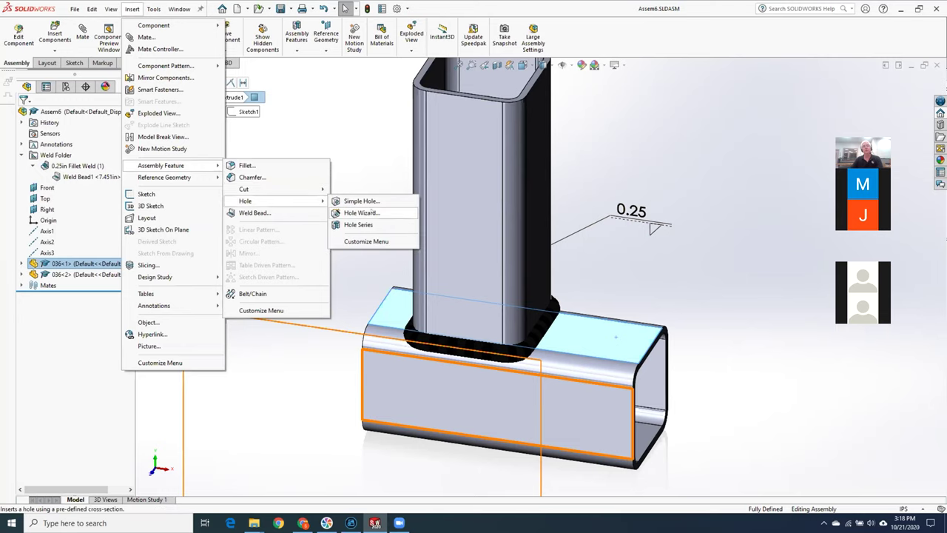
pyautogui.click(360, 203)
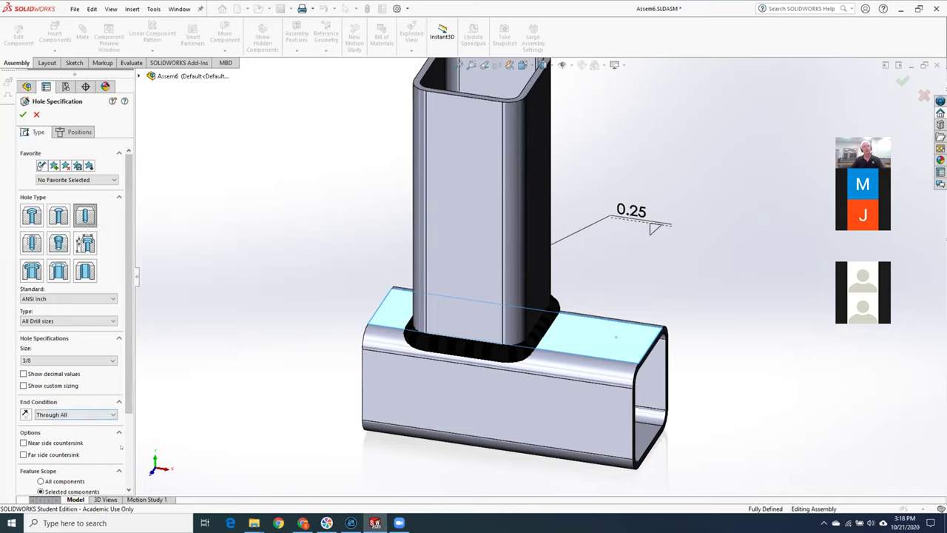
pyautogui.scroll(-3, 129, 406)
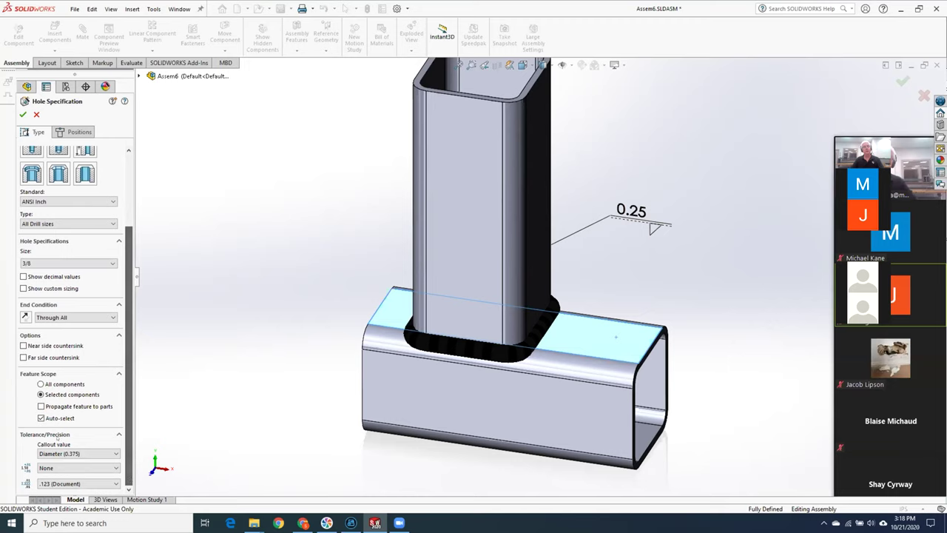
pyautogui.click(63, 384)
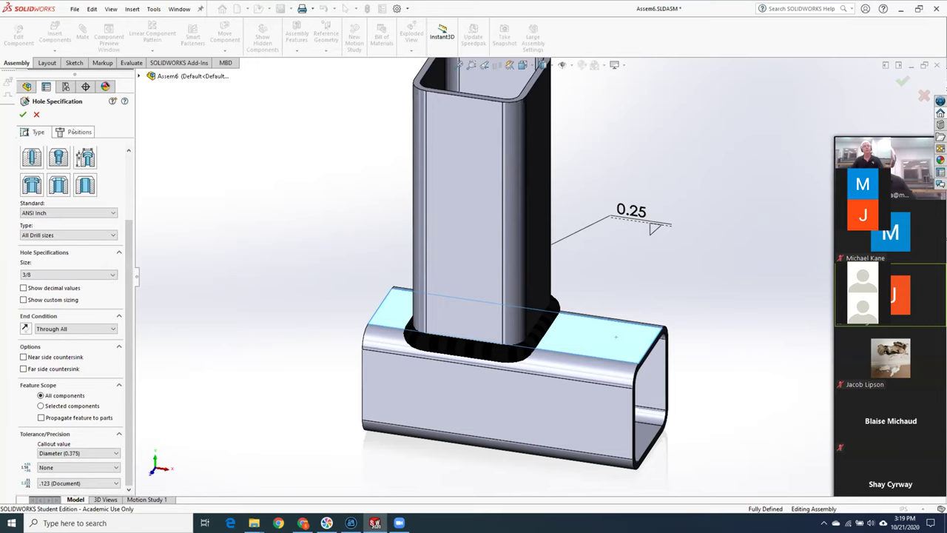
# - Place the hole about 0.82 in from the open end of the horizontal tube's top face and dimension its centre to the end edge
pyautogui.click(72, 132)
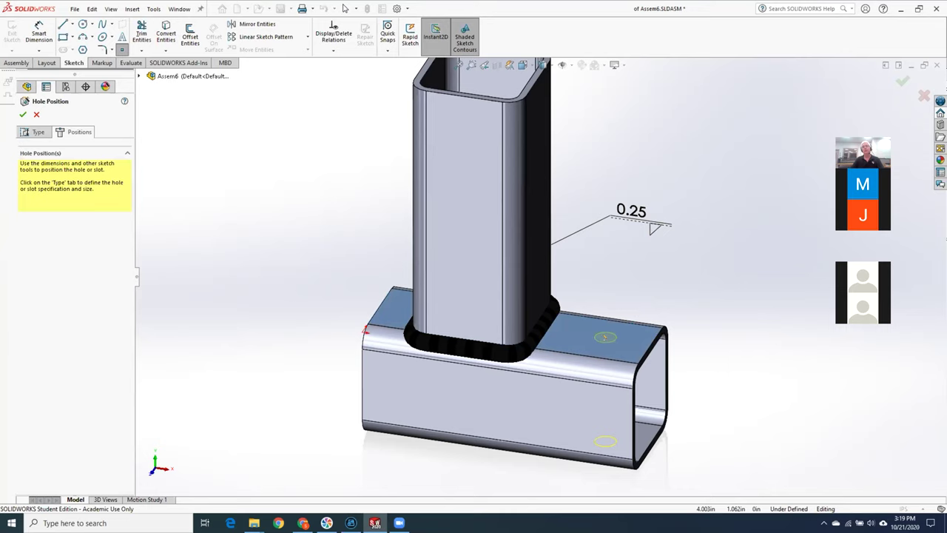
pyautogui.click(503, 399)
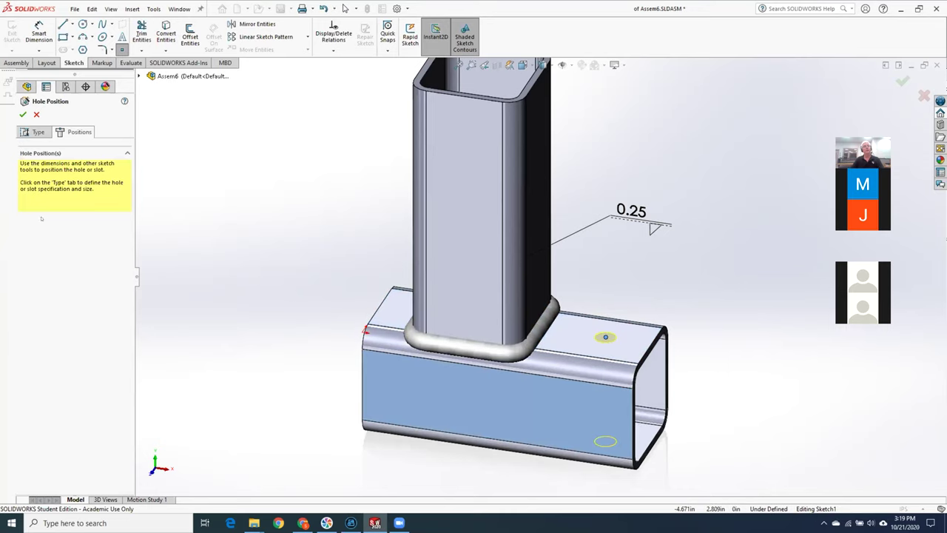
pyautogui.moveTo(265, 201); pyautogui.dragTo(225, 196, button='middle')
pyautogui.press('d')
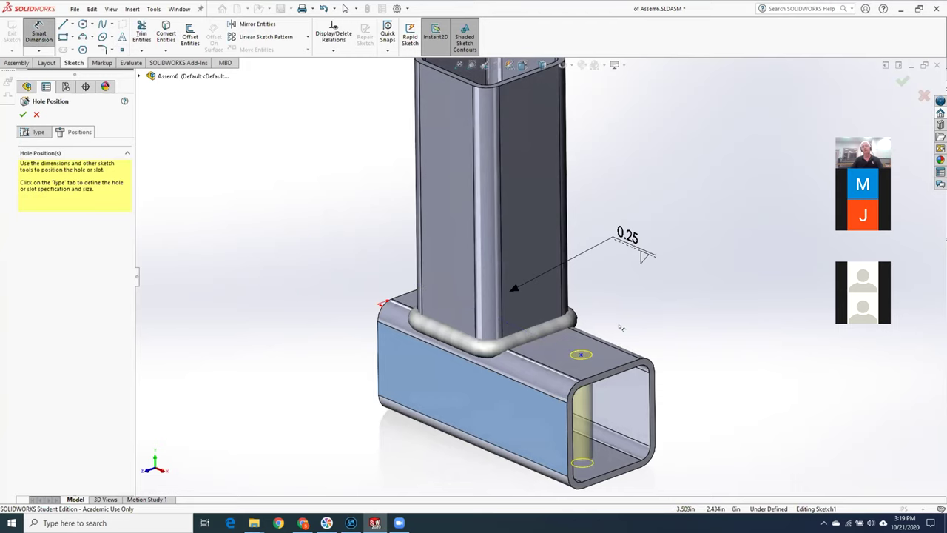
pyautogui.scroll(-4, 627, 329)
pyautogui.click(512, 375)
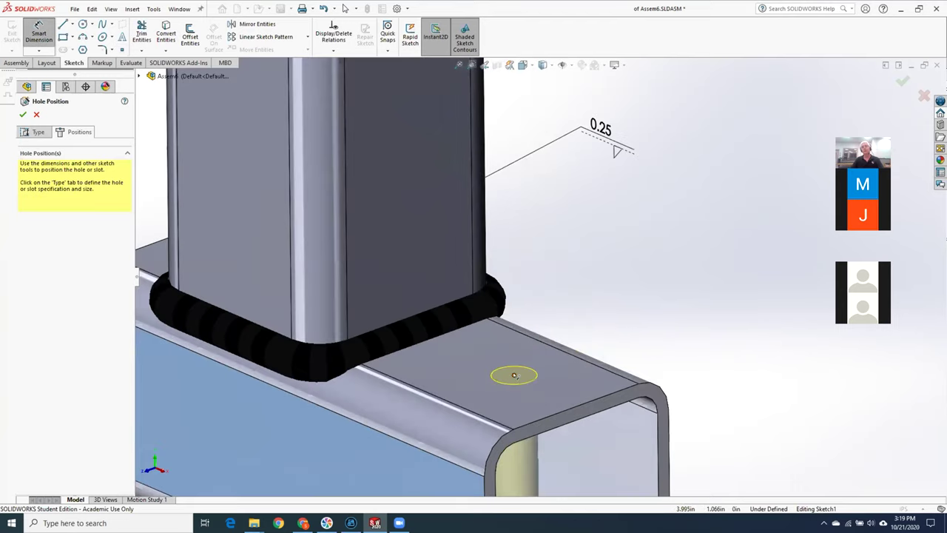
pyautogui.click(590, 400)
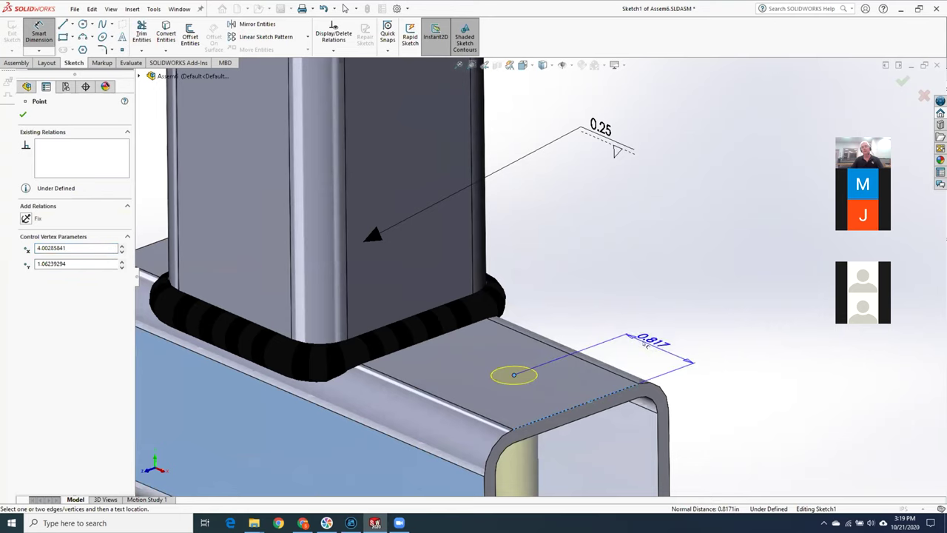
pyautogui.click(643, 342)
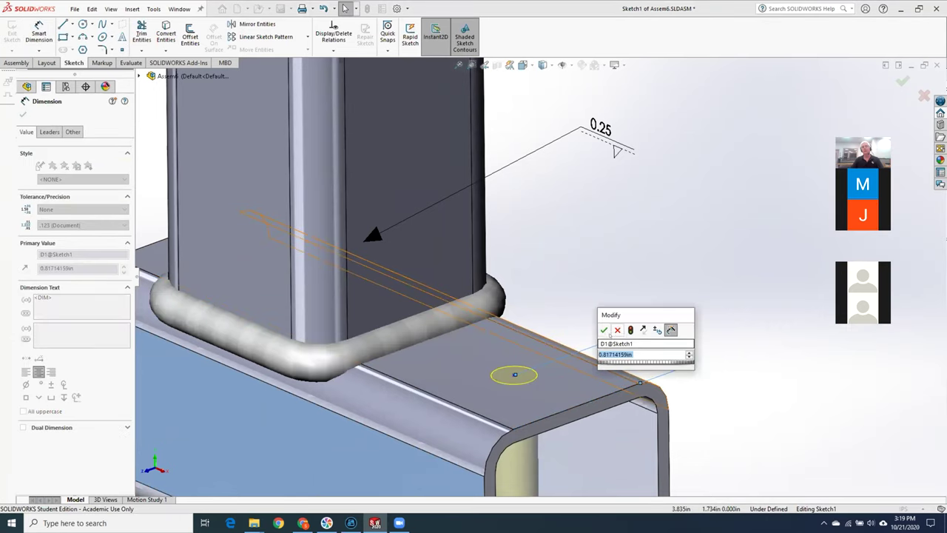
pyautogui.click(604, 330)
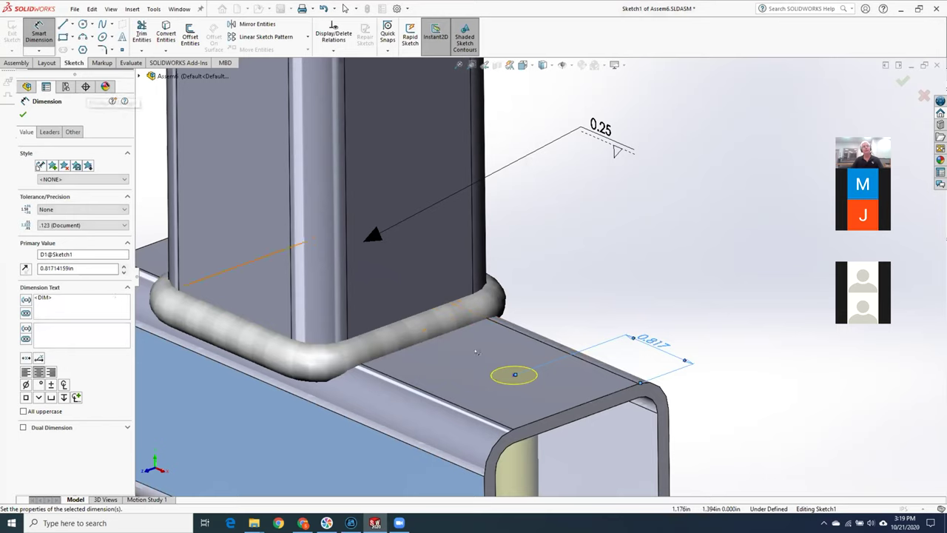
# - Dimension the hole centre from the horizontal tube's long side edge and finish the hole feature
pyautogui.click(446, 462)
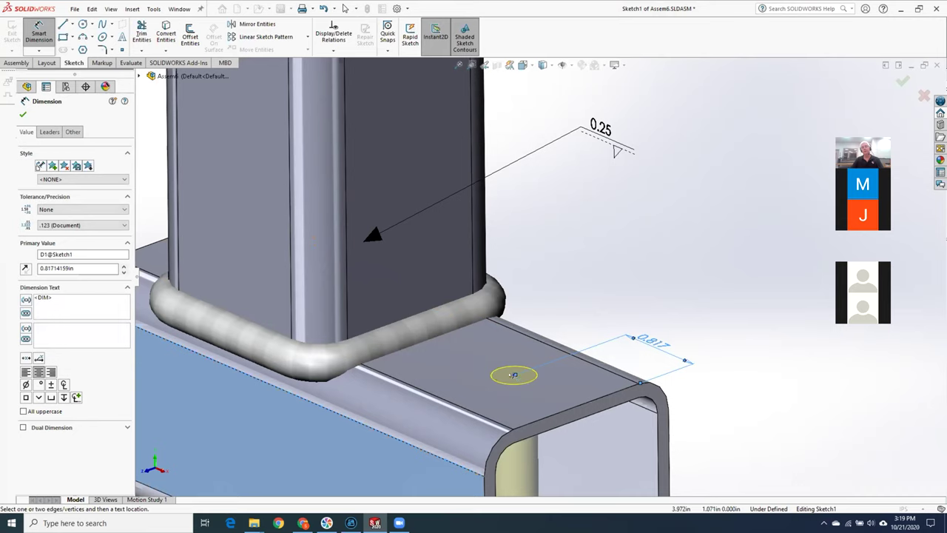
pyautogui.click(493, 375)
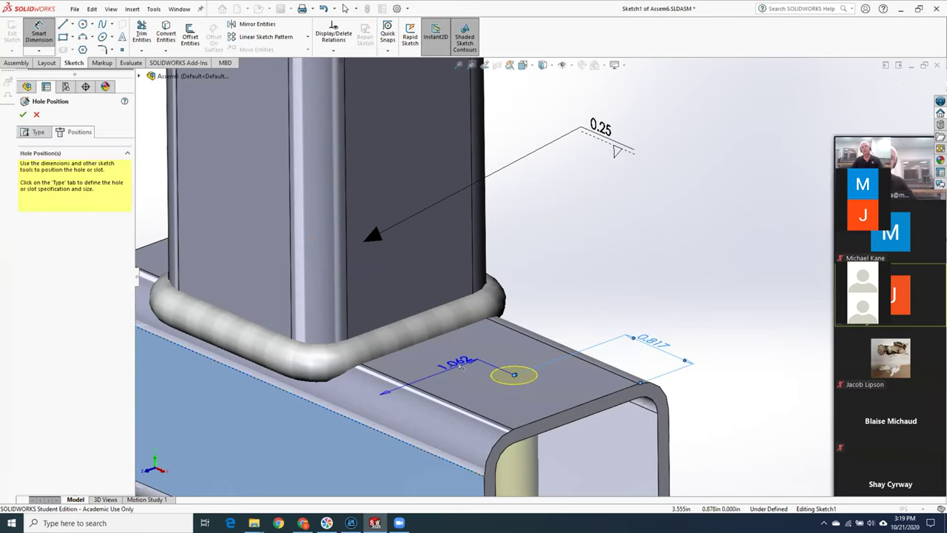
pyautogui.click(379, 392)
pyautogui.click(418, 351)
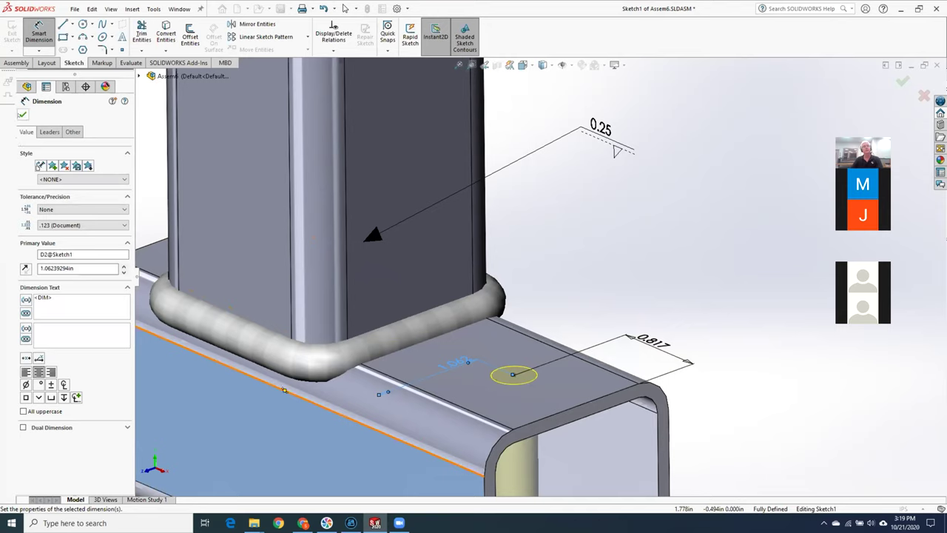
pyautogui.click(22, 114)
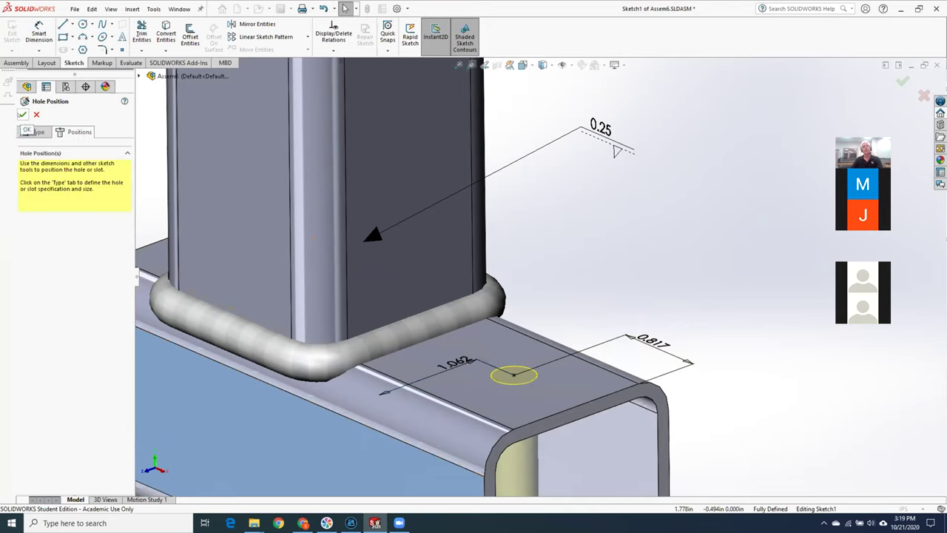
pyautogui.click(22, 115)
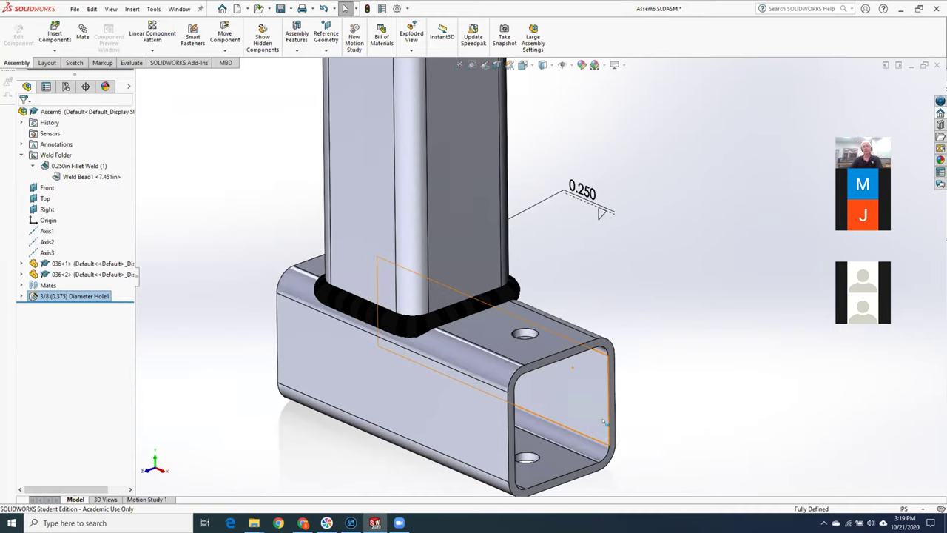
# - Inspect the drilled tube in the assembly, and open the upright tube's 036 part to check whether it contains the hole
pyautogui.moveTo(696, 384); pyautogui.dragTo(687, 405, button='middle')
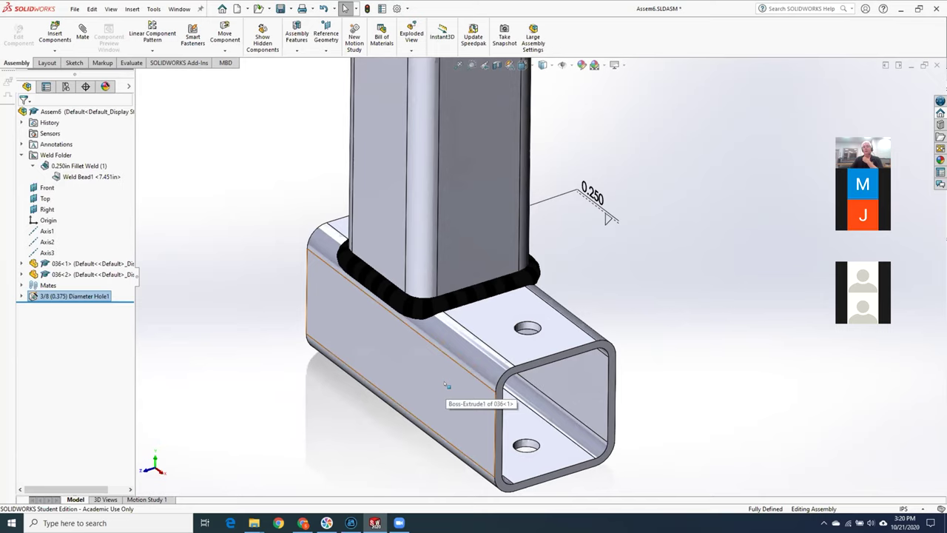
pyautogui.scroll(3, 549, 200)
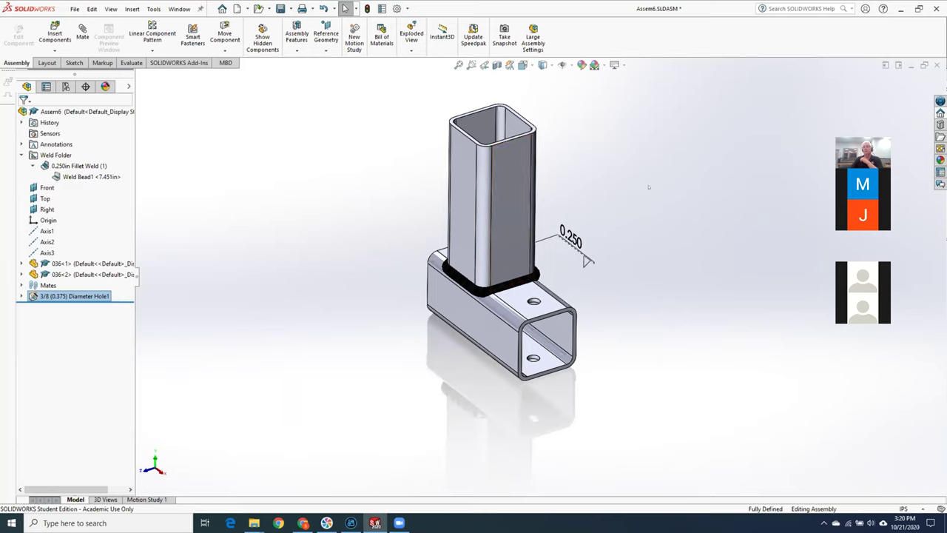
pyautogui.click(506, 187)
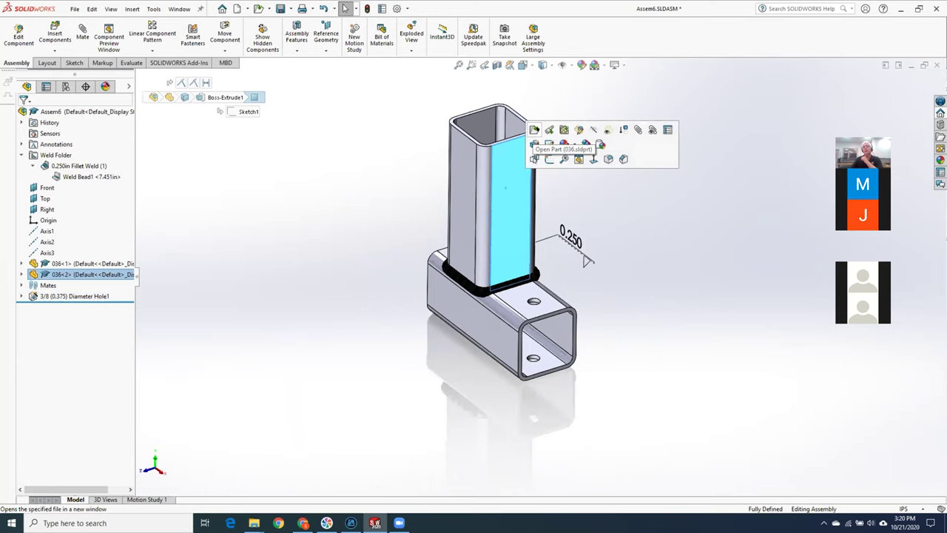
pyautogui.click(535, 131)
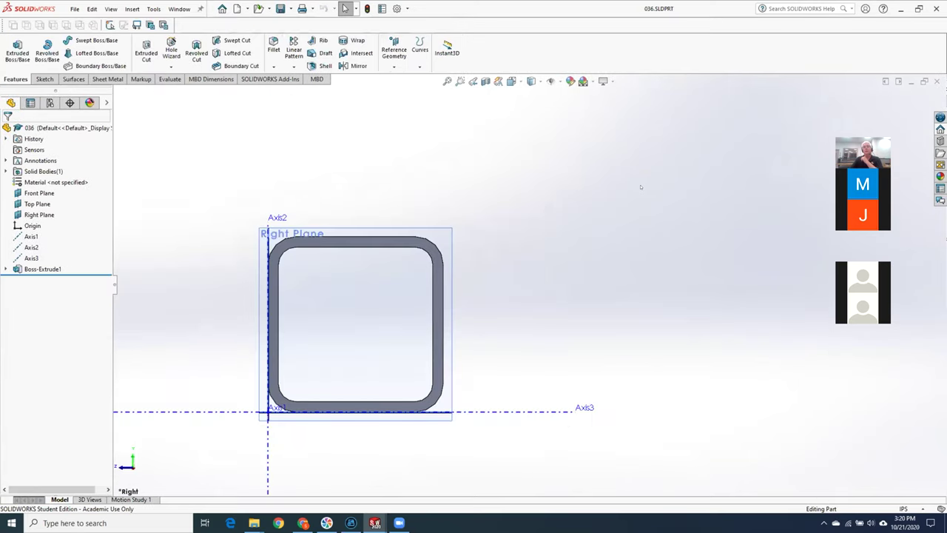
pyautogui.scroll(5, 592, 355)
pyautogui.moveTo(619, 348); pyautogui.dragTo(556, 390, button='middle')
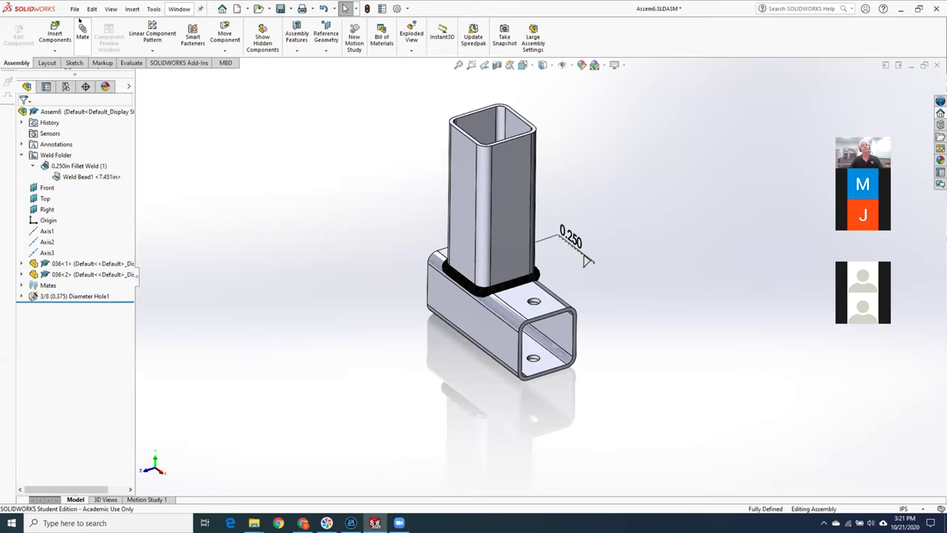
# - Create a new assembly document from the inch assembly template
pyautogui.click(237, 9)
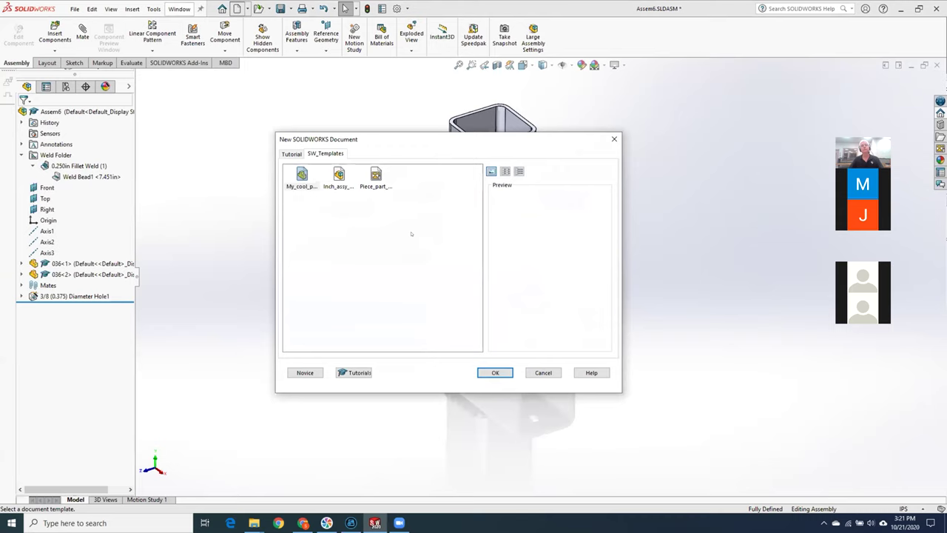
pyautogui.press('Right')
pyautogui.press('Right')
pyautogui.press('Return')
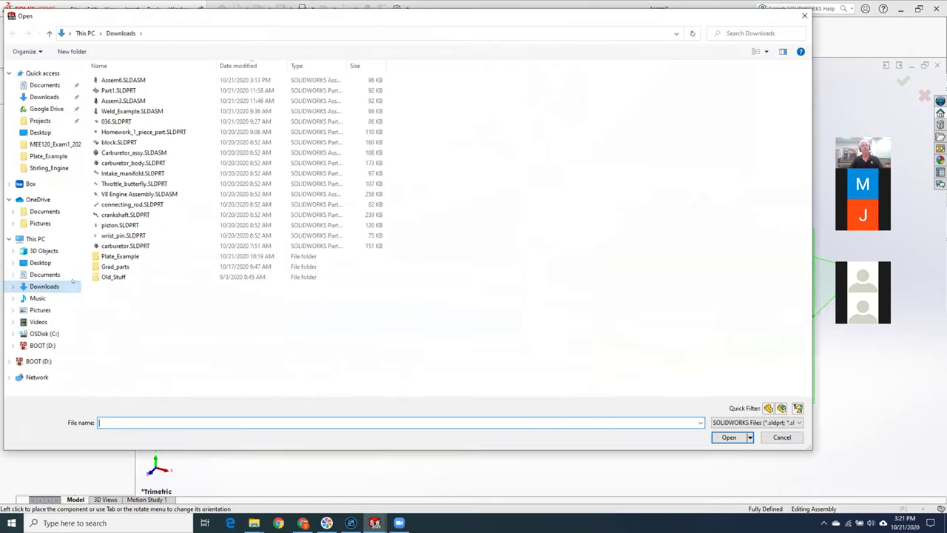
# - Insert can.SLDPRT from the Stirling_Engine folder in Documents as the first component and place it over the assembly planes
pyautogui.click(44, 274)
pyautogui.scroll(-5, 531, 333)
pyautogui.scroll(-4, 531, 334)
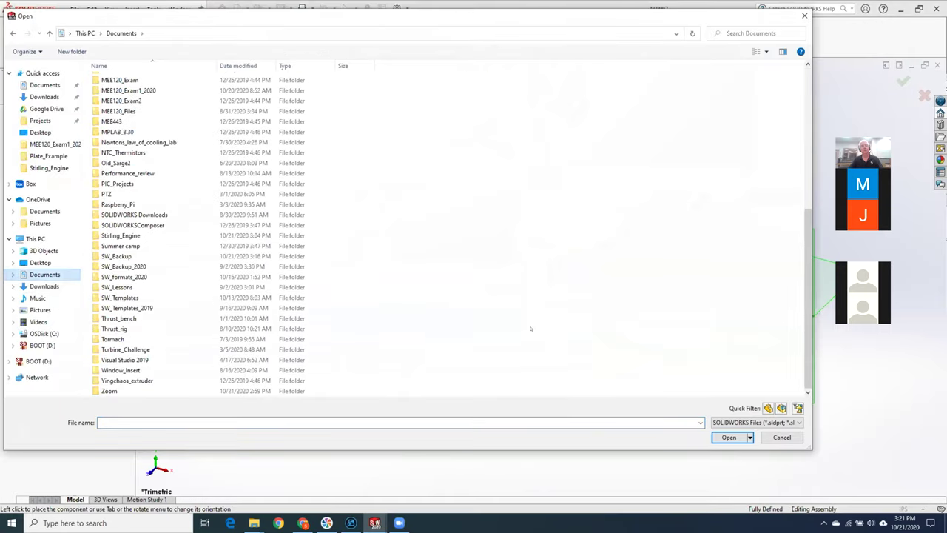
pyautogui.click(151, 238)
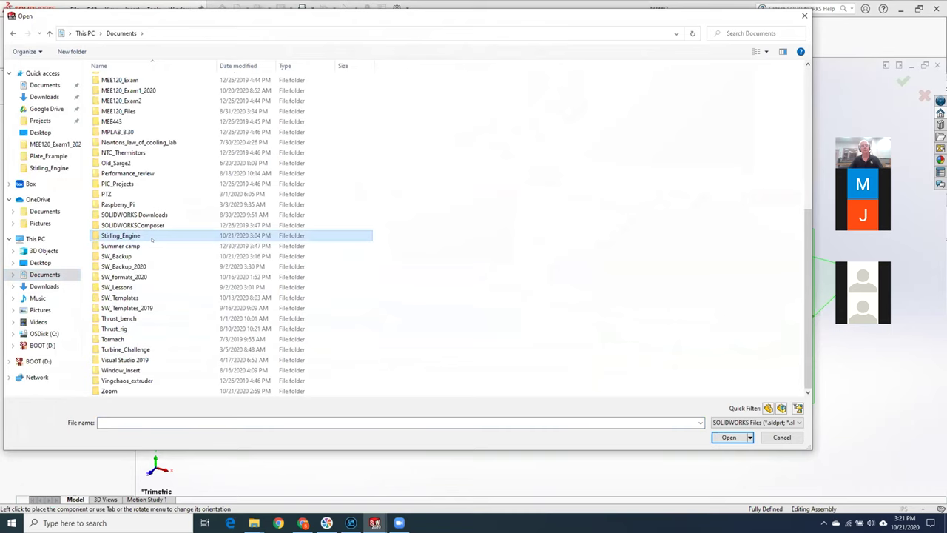
pyautogui.doubleClick(146, 235)
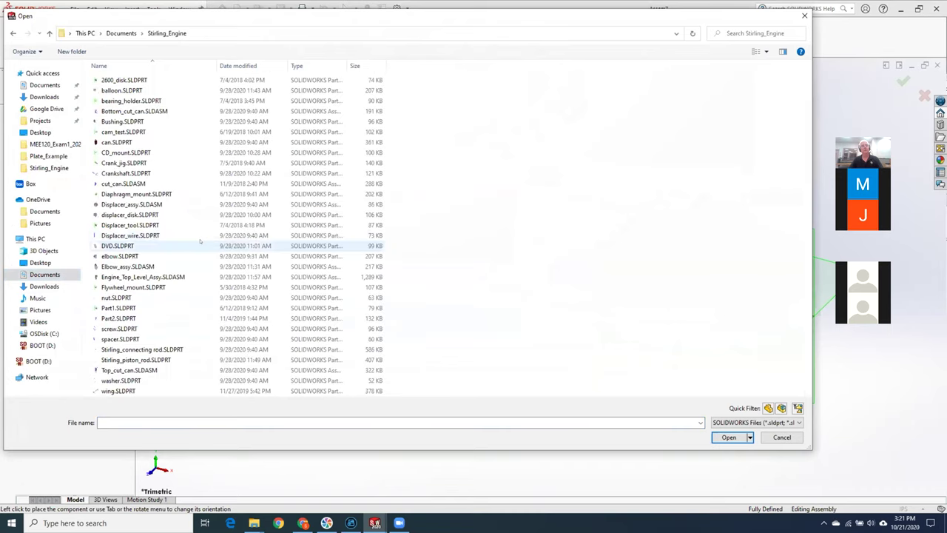
pyautogui.click(153, 143)
pyautogui.click(729, 437)
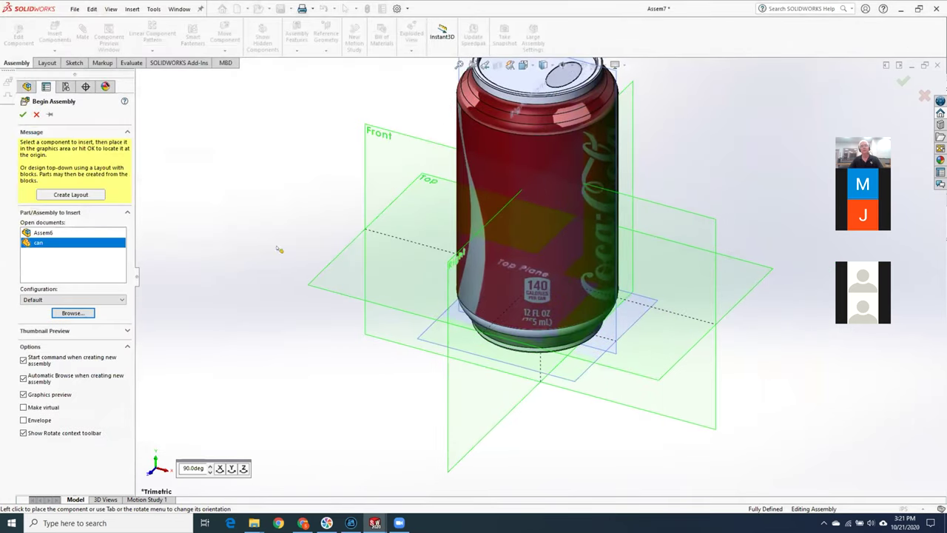
pyautogui.click(540, 195)
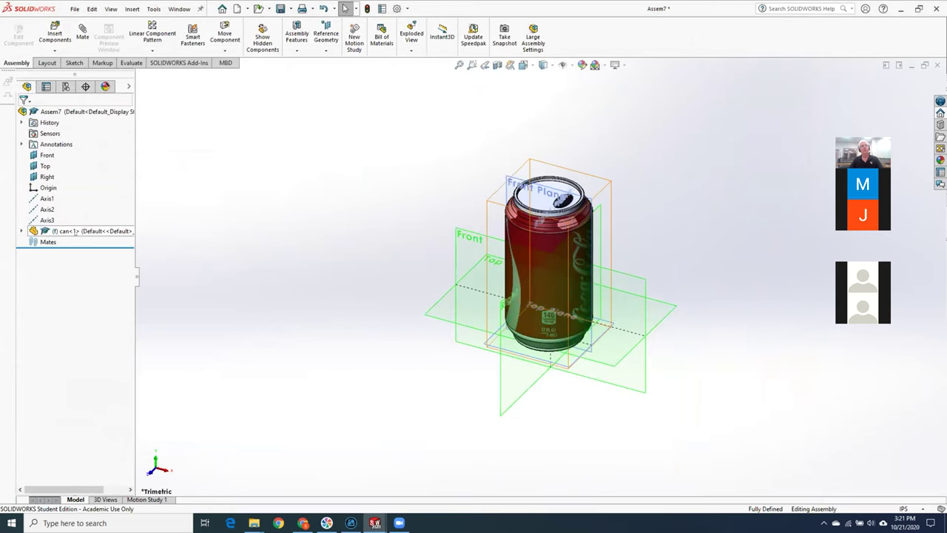
# - Float the fixed can component and move it away from the assembly's reference planes
pyautogui.rightClick(75, 232)
pyautogui.click(118, 320)
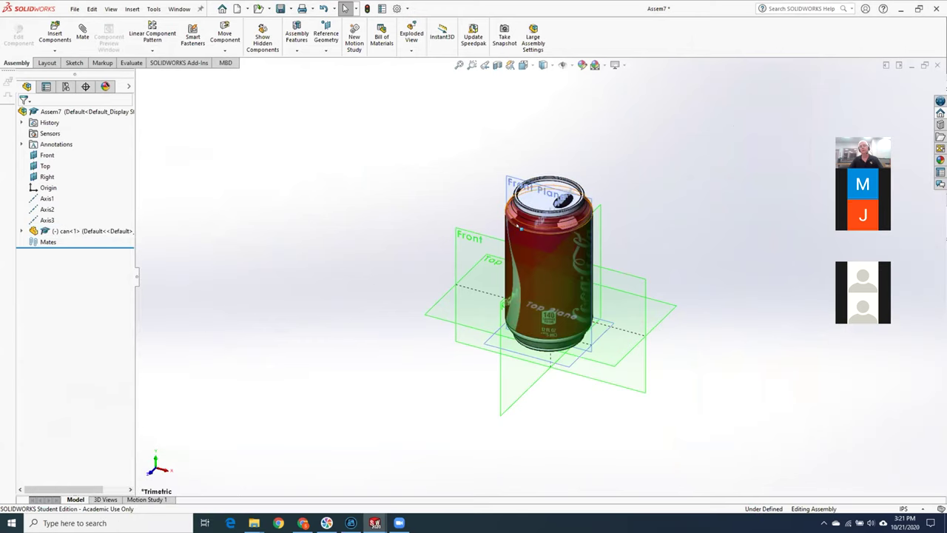
pyautogui.moveTo(534, 225); pyautogui.dragTo(692, 162)
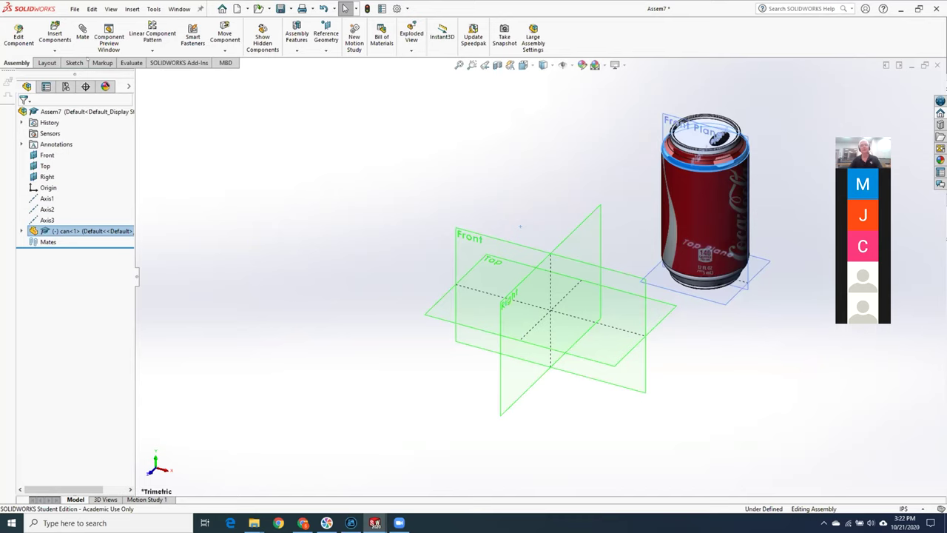
# - Add a concentric mate between the assembly's Axis1 and the can's cylindrical side face
pyautogui.click(232, 202)
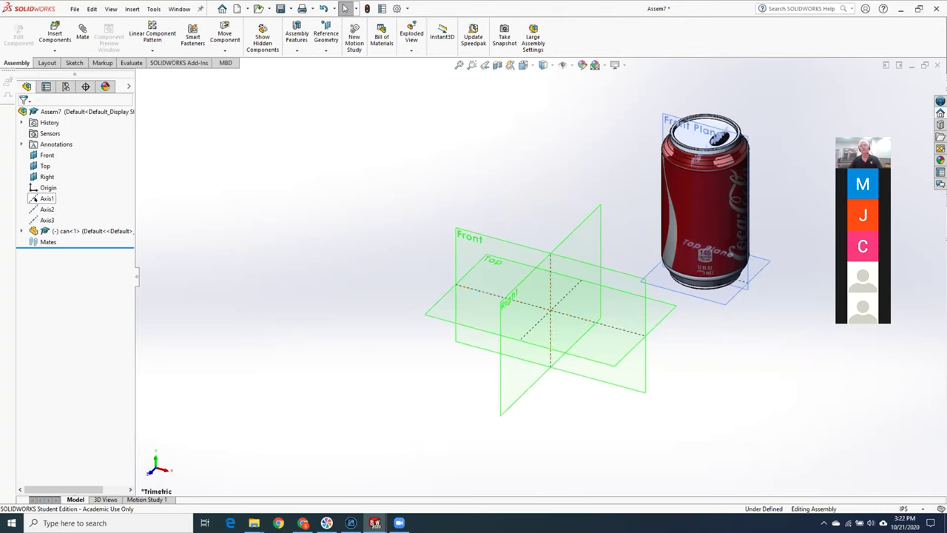
pyautogui.click(46, 198)
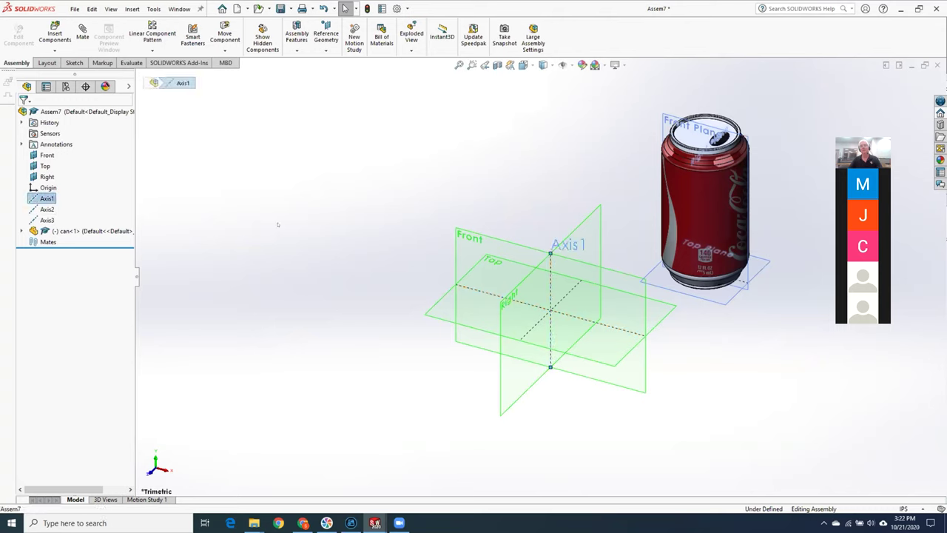
pyautogui.click(83, 33)
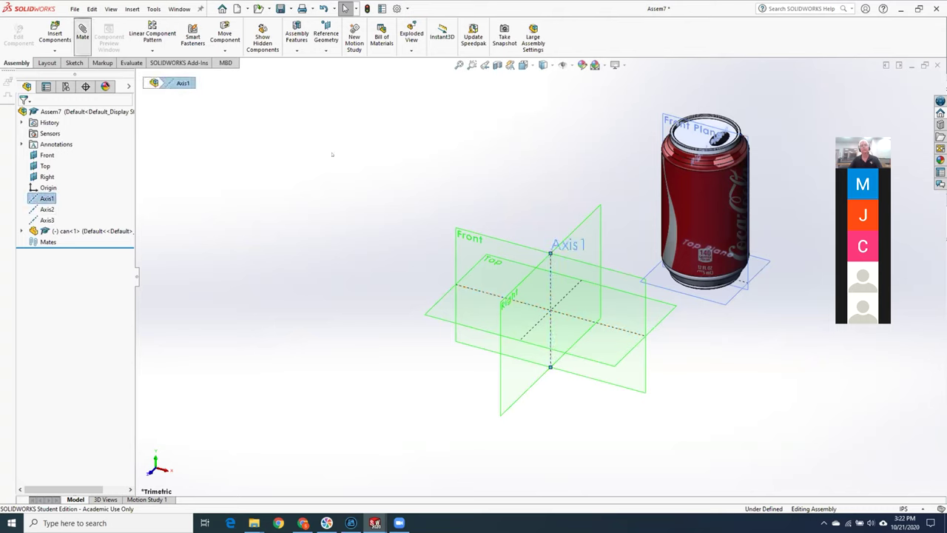
pyautogui.click(721, 203)
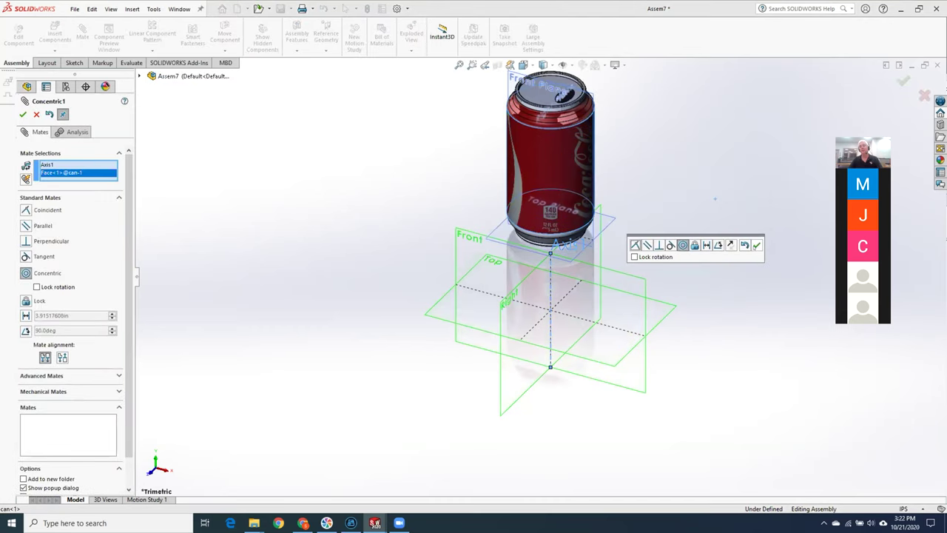
pyautogui.click(757, 245)
# - Add a coincident mate between the can's bottom rim face and the assembly's Top plane
pyautogui.moveTo(701, 226); pyautogui.dragTo(779, 46, button='middle')
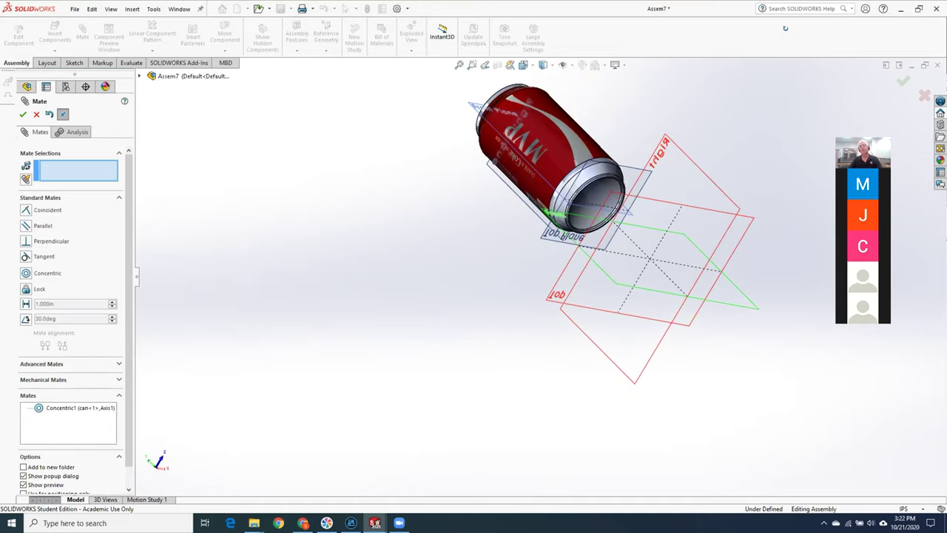
pyautogui.scroll(-5, 612, 234)
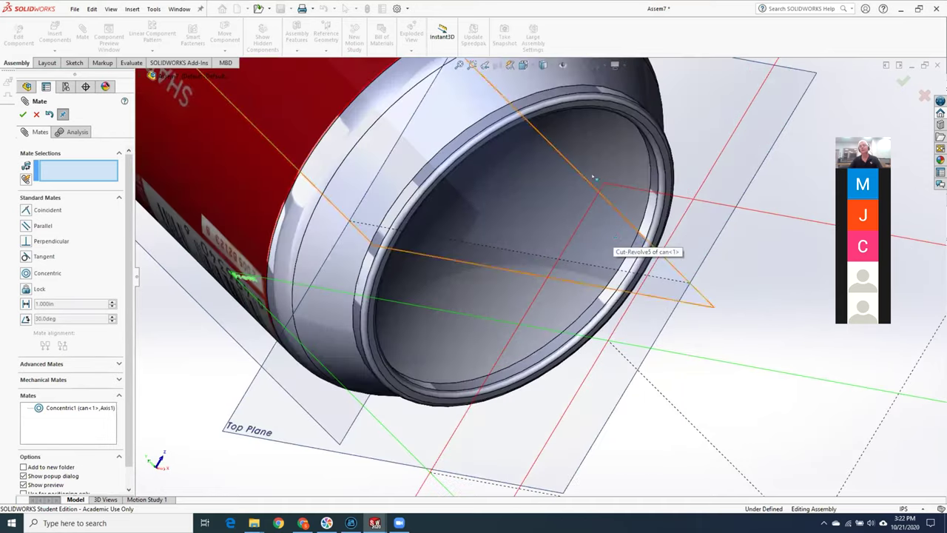
pyautogui.click(611, 107)
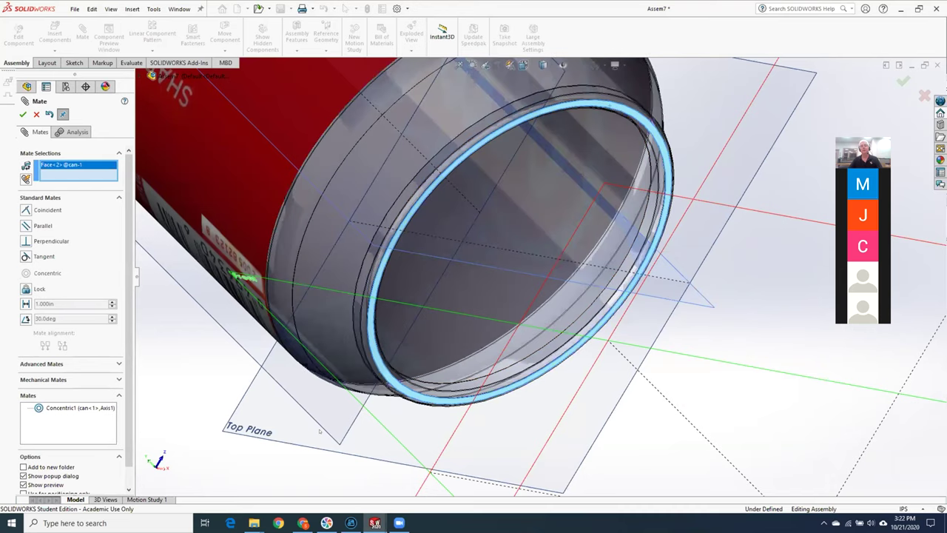
pyautogui.press('f')
pyautogui.moveTo(423, 344); pyautogui.dragTo(641, 454, button='middle')
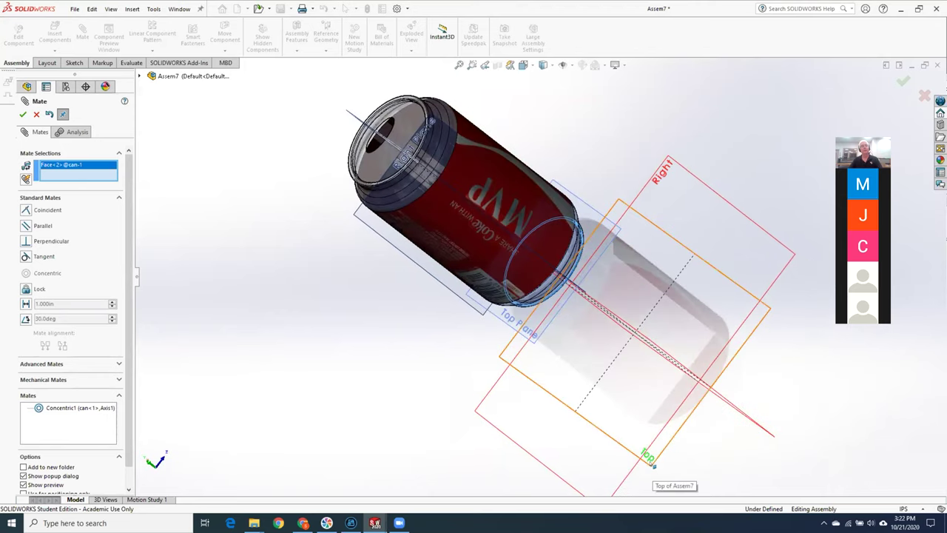
pyautogui.click(650, 461)
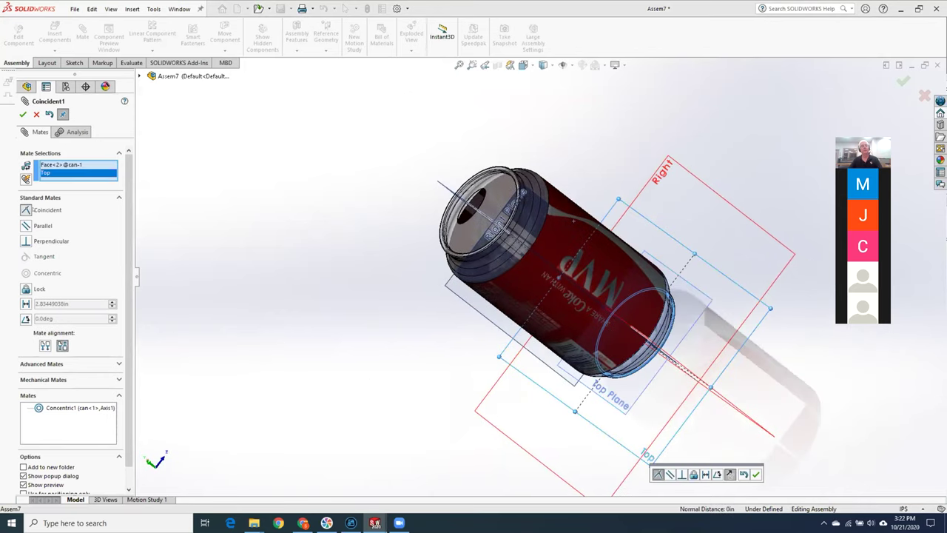
pyautogui.click(23, 114)
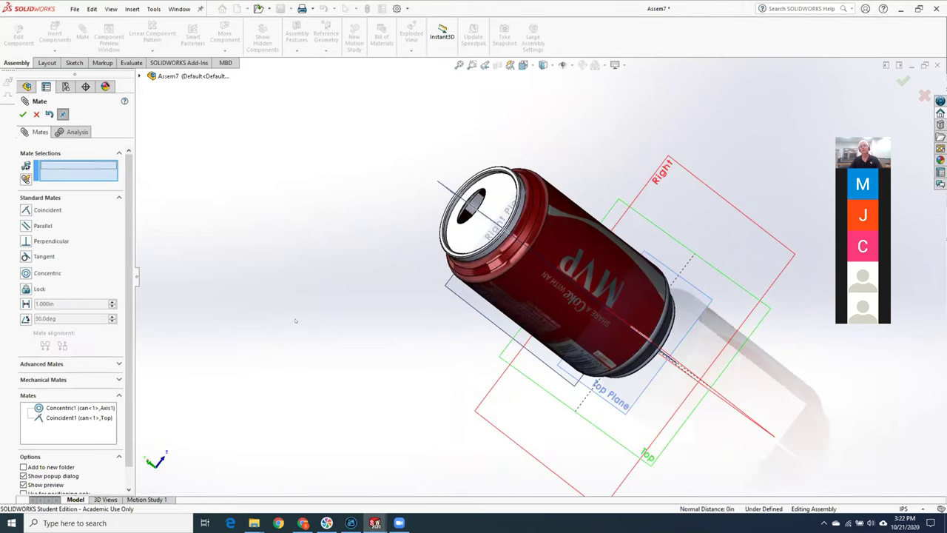
# - Mate the can's Right Plane coincident with the assembly's Right plane, and finish mating
pyautogui.moveTo(300, 317); pyautogui.dragTo(384, 242, button='middle')
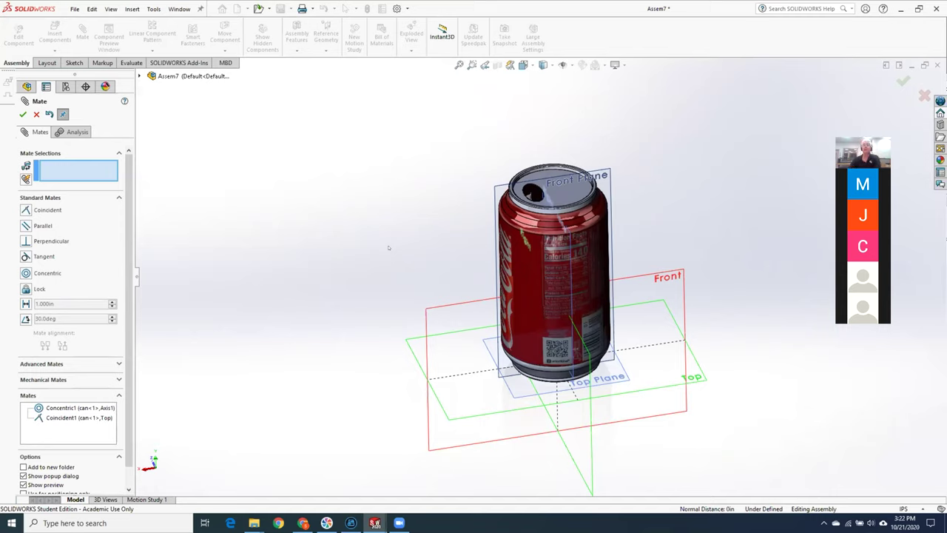
pyautogui.moveTo(382, 207); pyautogui.dragTo(429, 211, button='middle')
pyautogui.moveTo(676, 236); pyautogui.dragTo(695, 250, button='middle')
pyautogui.click(620, 254)
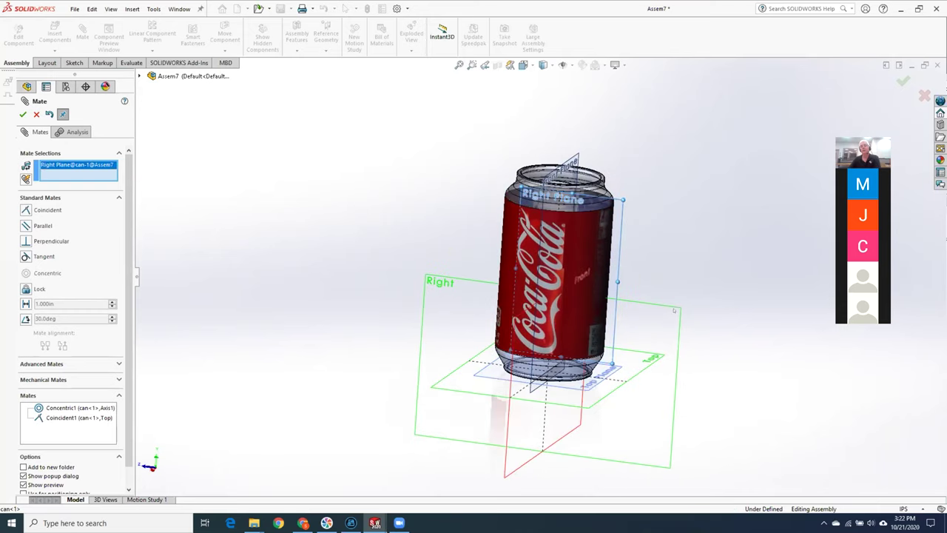
pyautogui.click(675, 335)
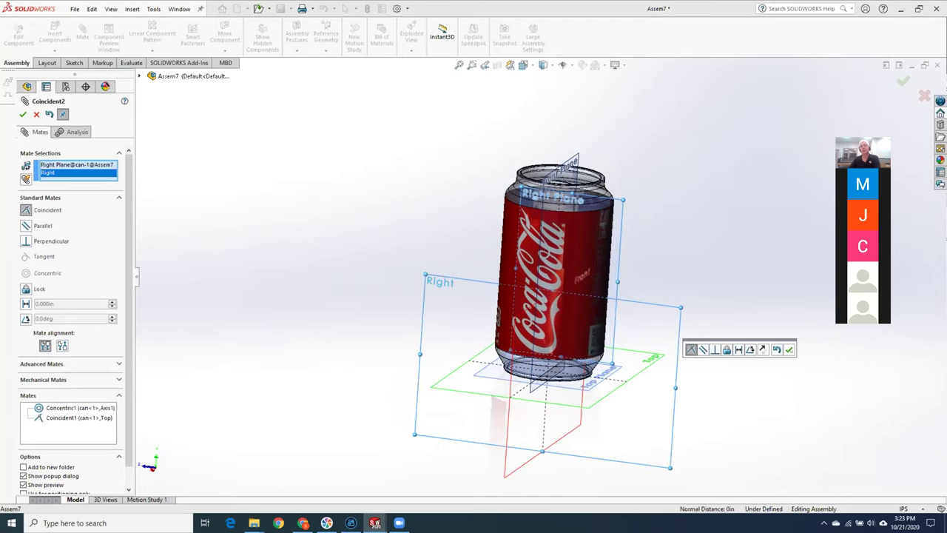
pyautogui.click(789, 349)
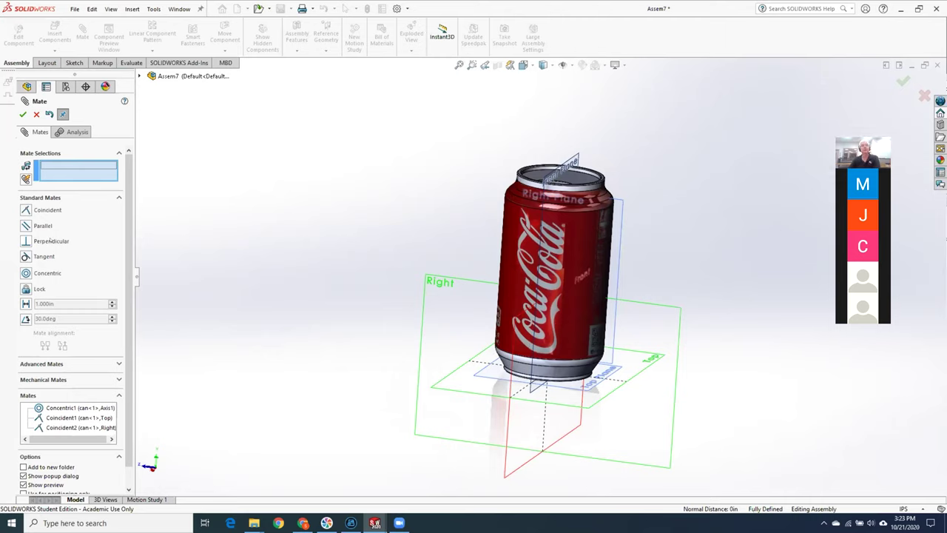
pyautogui.click(23, 114)
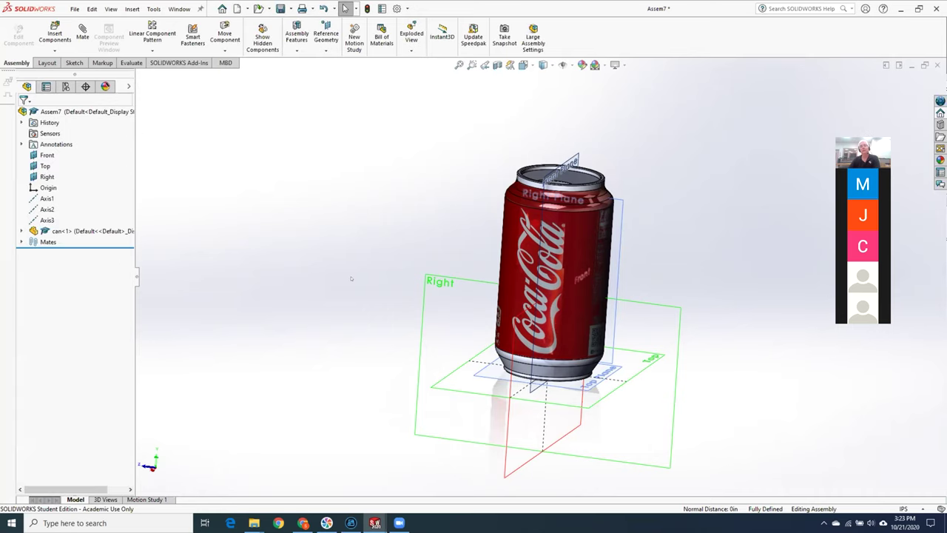
# - Start an assembly-level sketch on the can's recessed lid face and turn off the assembly context sketch warning
pyautogui.moveTo(364, 278); pyautogui.dragTo(405, 349, button='middle')
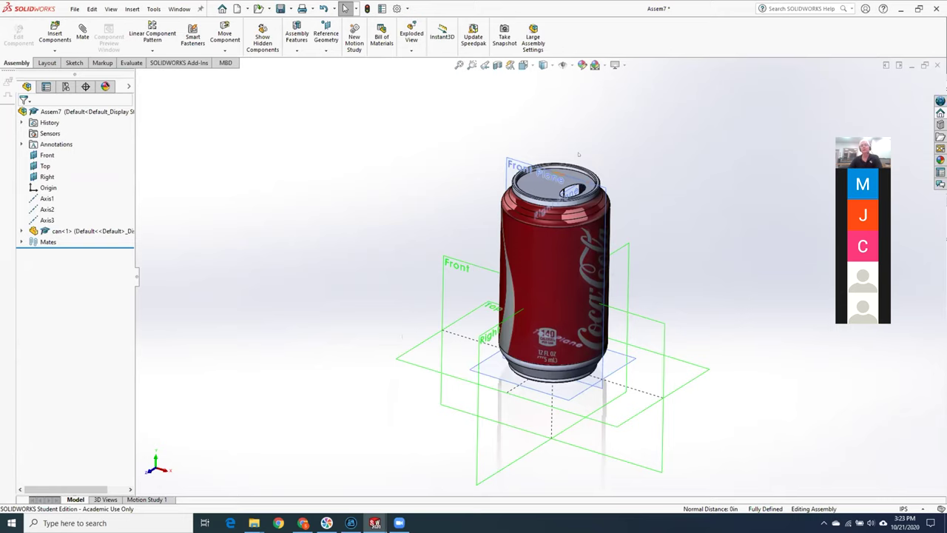
pyautogui.scroll(-3, 579, 154)
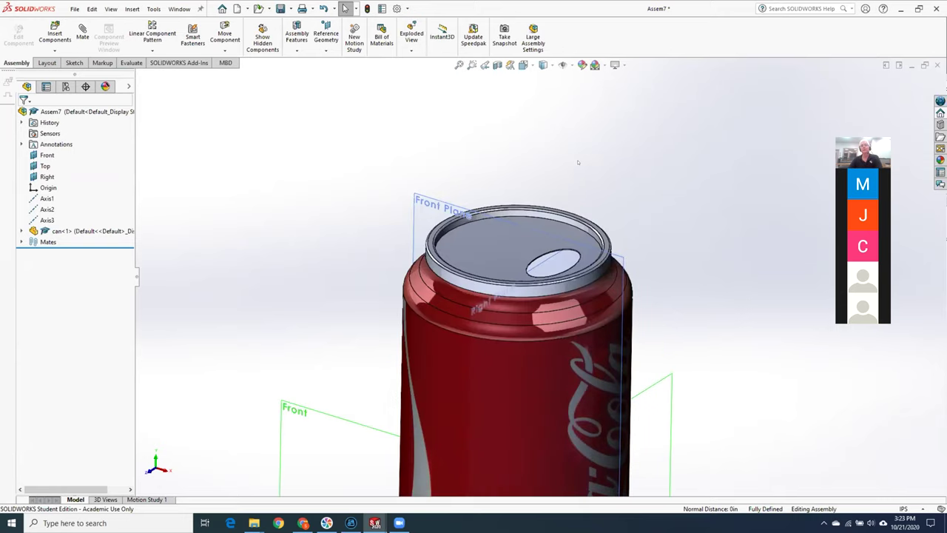
pyautogui.click(468, 250)
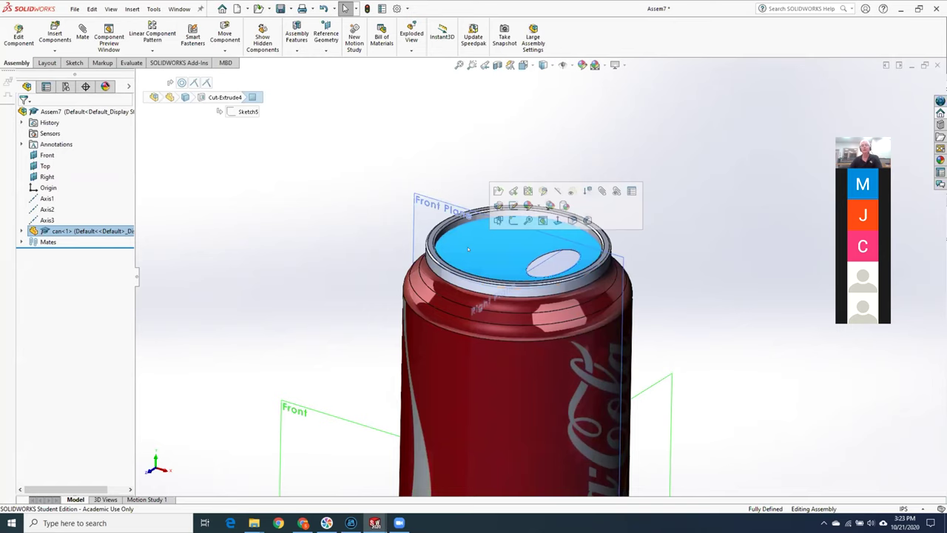
pyautogui.click(512, 223)
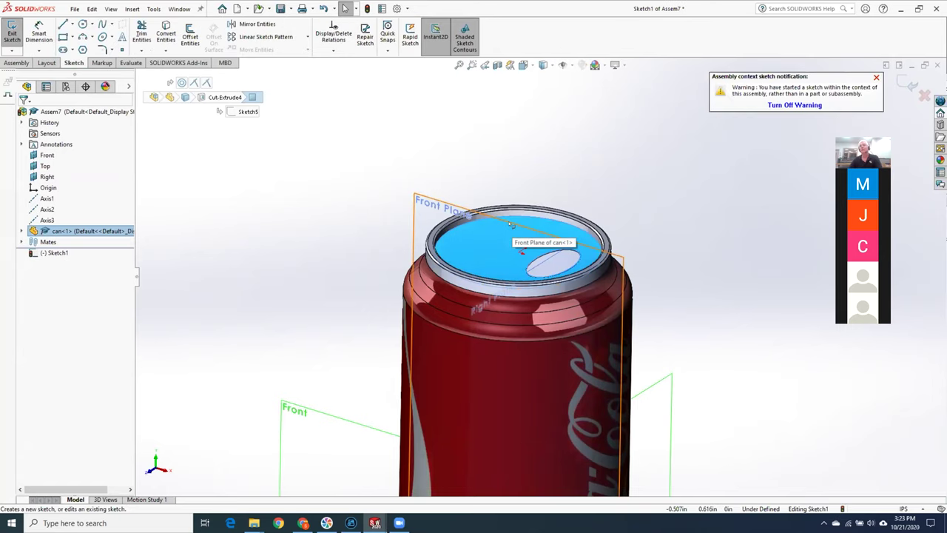
pyautogui.click(800, 104)
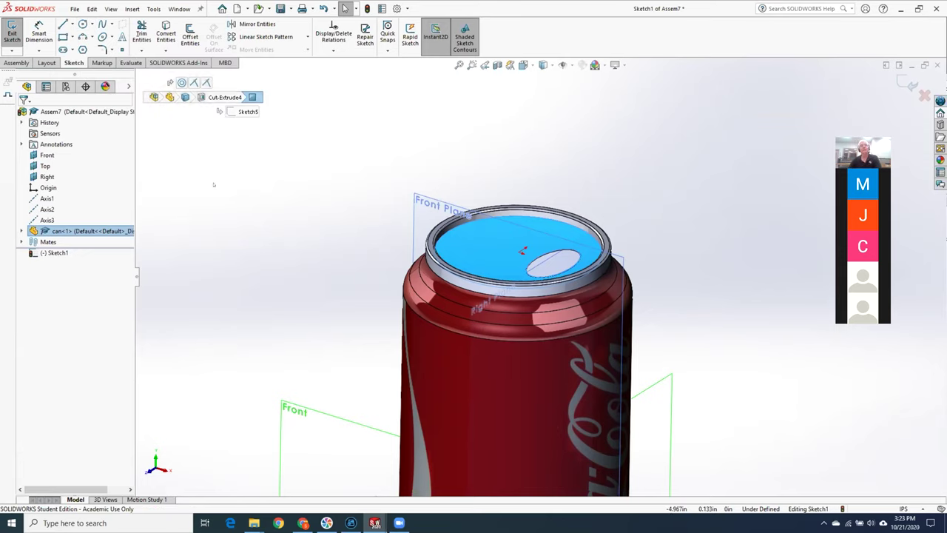
# - Sketch a circle about 0.95 in in radius centred on the can's lid, and exit the sketch
pyautogui.click(83, 24)
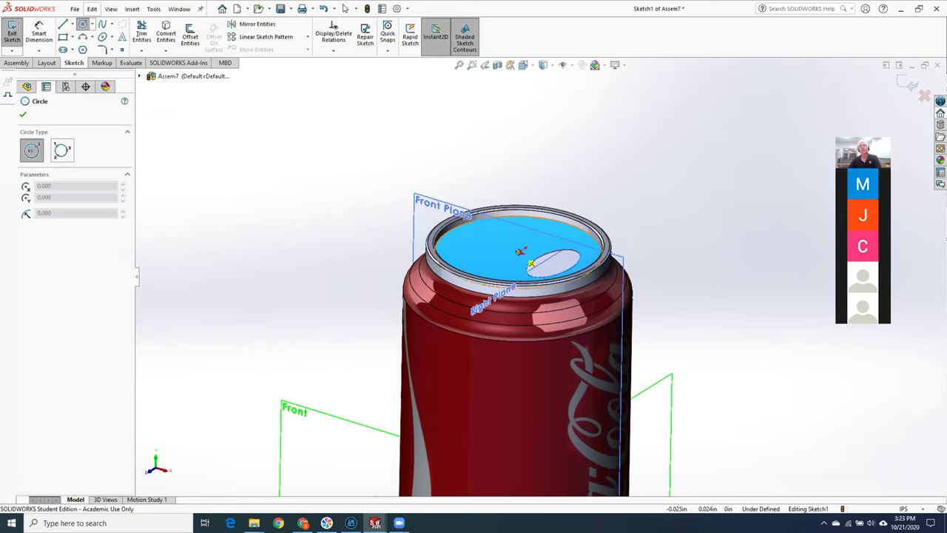
pyautogui.click(523, 251)
pyautogui.click(477, 236)
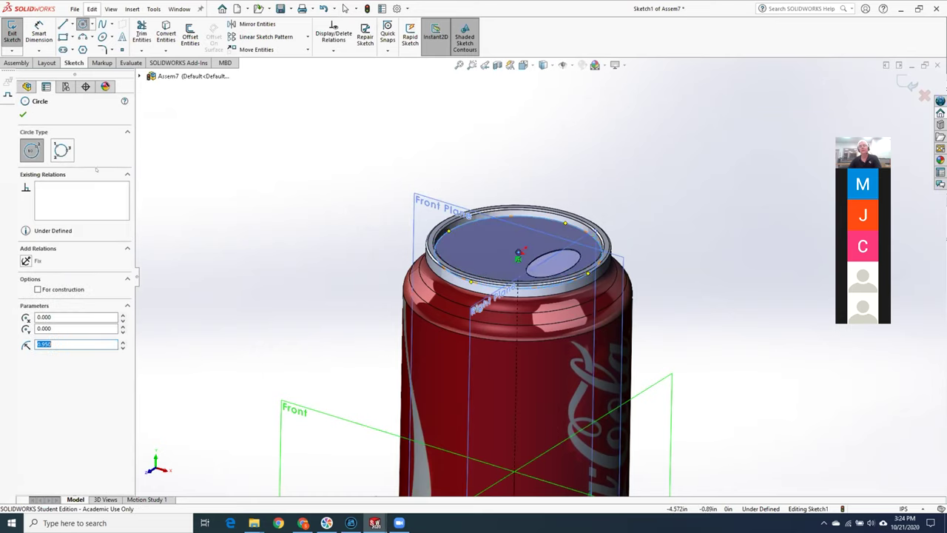
pyautogui.click(23, 115)
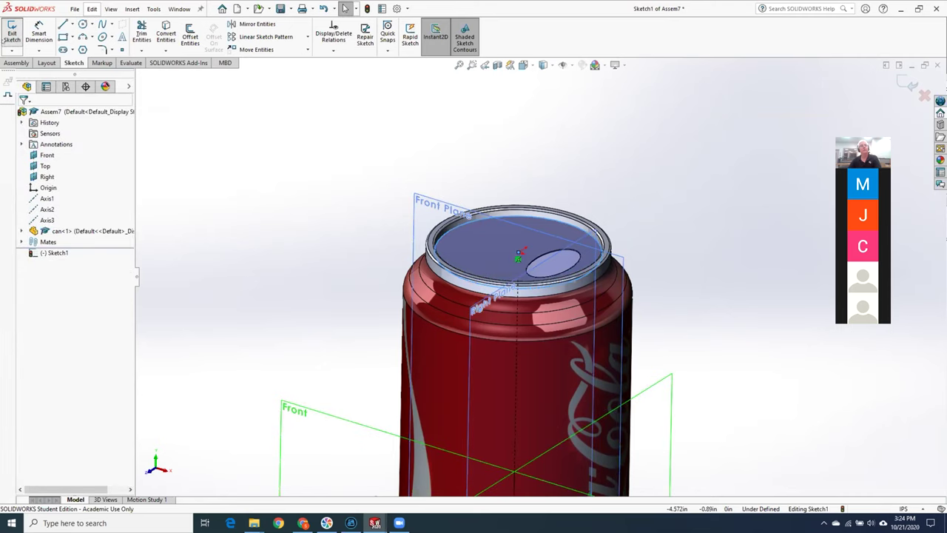
pyautogui.click(12, 33)
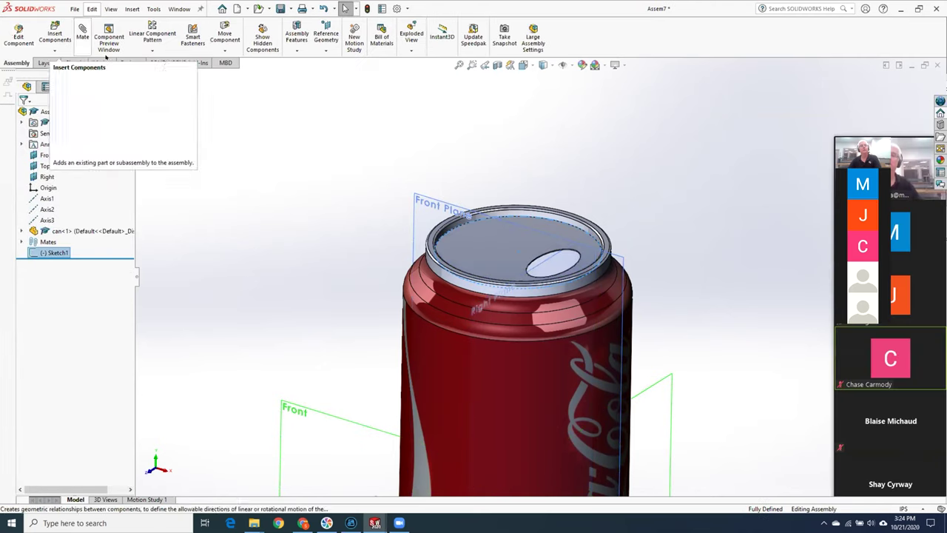
# - Cut away the can's lid with an extruded-cut assembly feature from the circle sketch, blind to 0.100 in
pyautogui.click(132, 9)
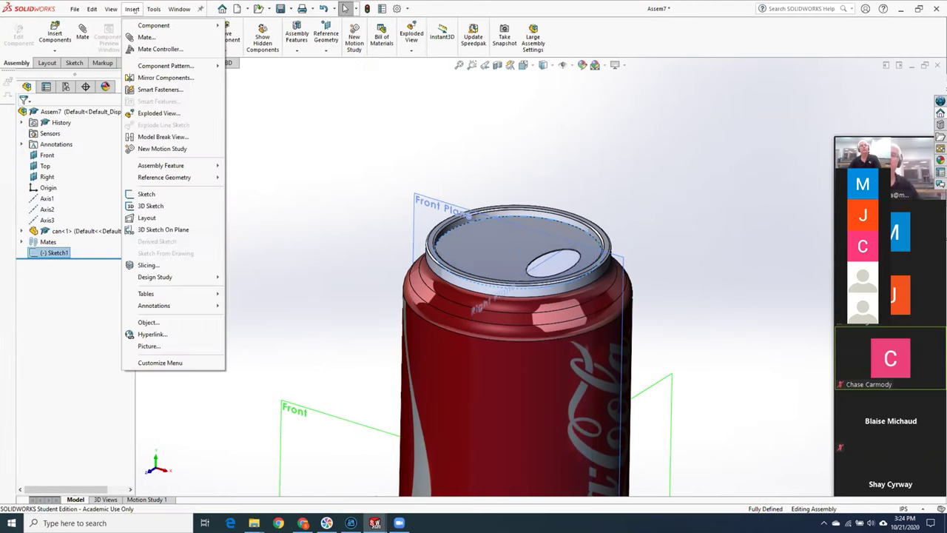
pyautogui.moveTo(178, 165)
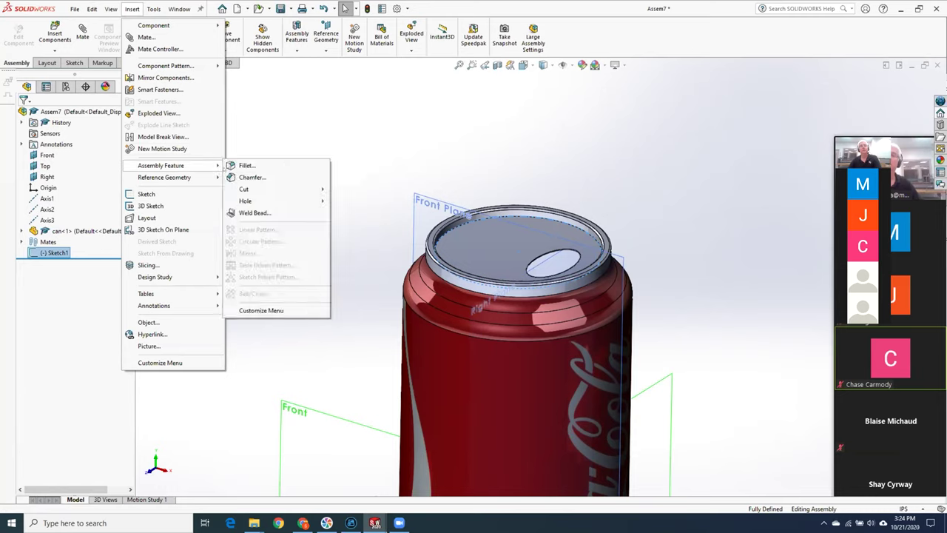
pyautogui.moveTo(309, 191)
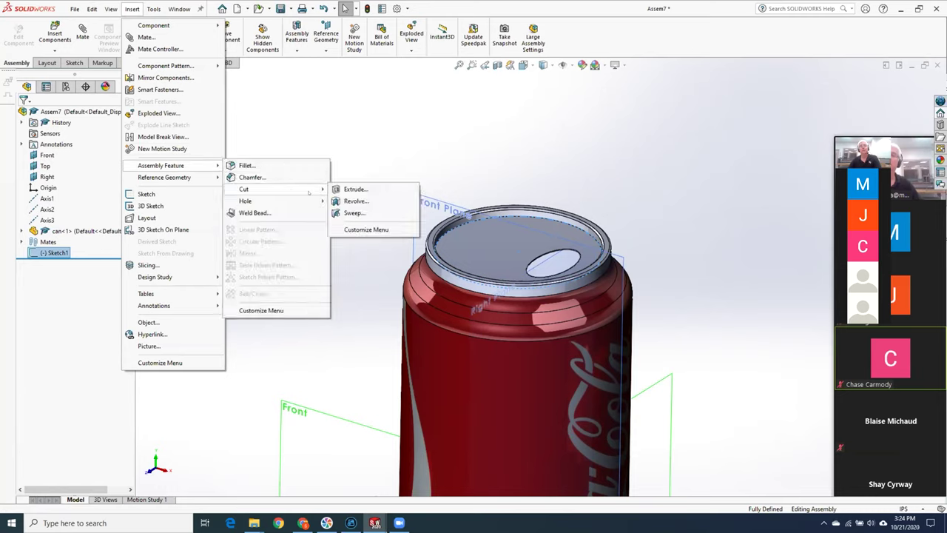
pyautogui.click(355, 189)
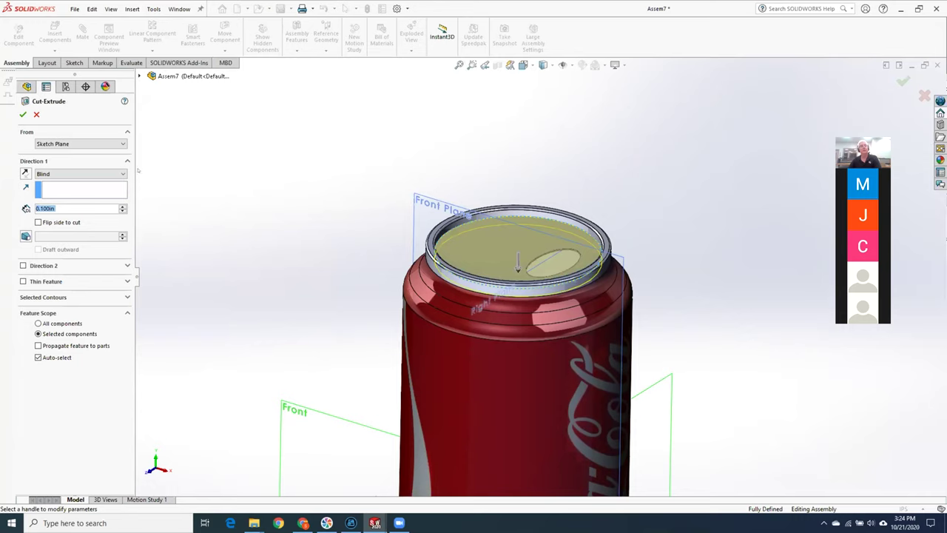
pyautogui.press('Return')
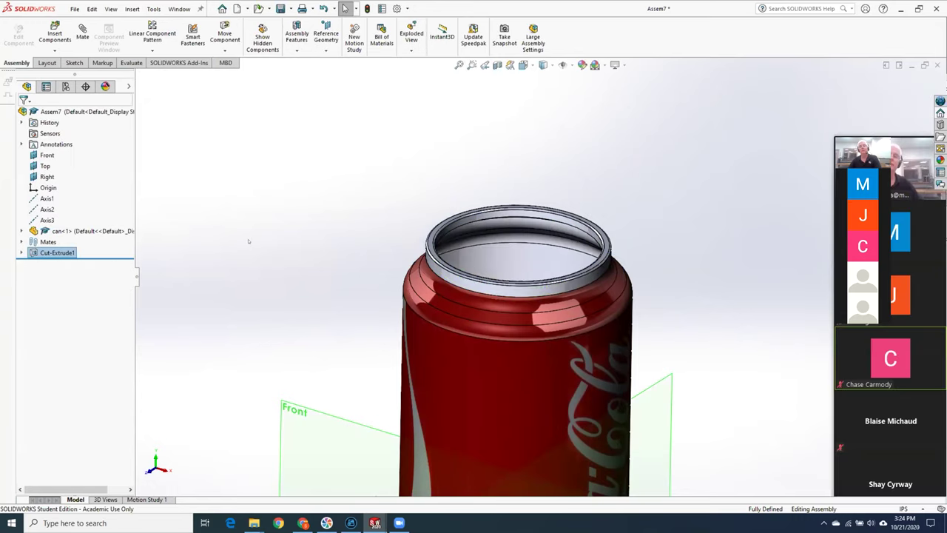
# - Start a new sketch on the assembly's Right plane and orient the view normal to it
pyautogui.moveTo(302, 192)
pyautogui.mouseDown(button='middle')
pyautogui.moveTo(313, 335)
pyautogui.moveTo(297, 187)
pyautogui.mouseUp(button='middle')
pyautogui.scroll(5, 298, 188)
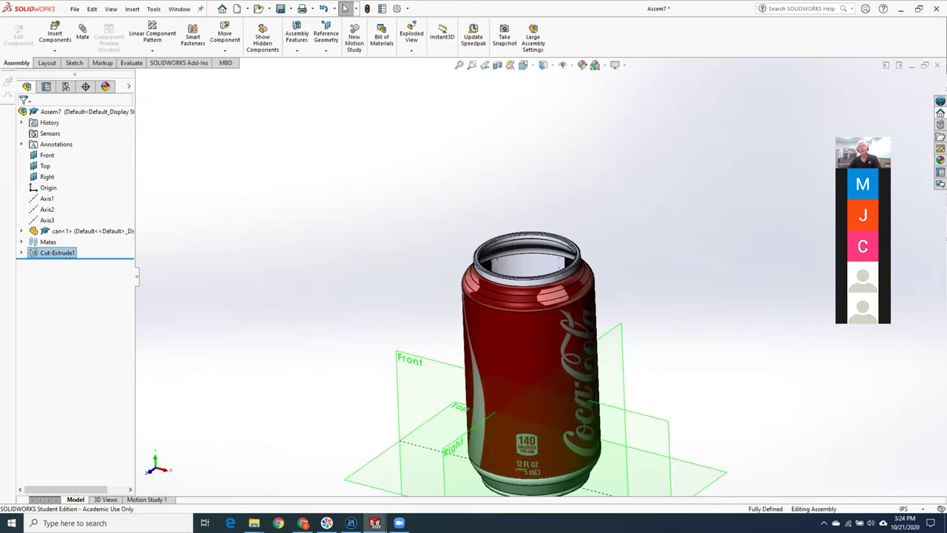
pyautogui.scroll(2, 246, 313)
pyautogui.moveTo(750, 412)
pyautogui.mouseDown(button='middle')
pyautogui.moveTo(740, 355)
pyautogui.moveTo(736, 419)
pyautogui.mouseUp(button='middle')
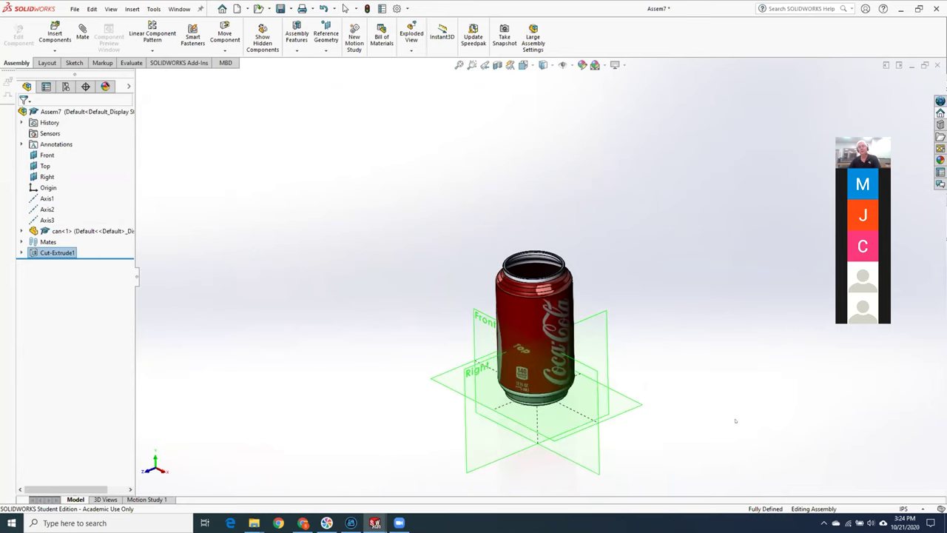
pyautogui.rightClick(475, 460)
pyautogui.press('Escape')
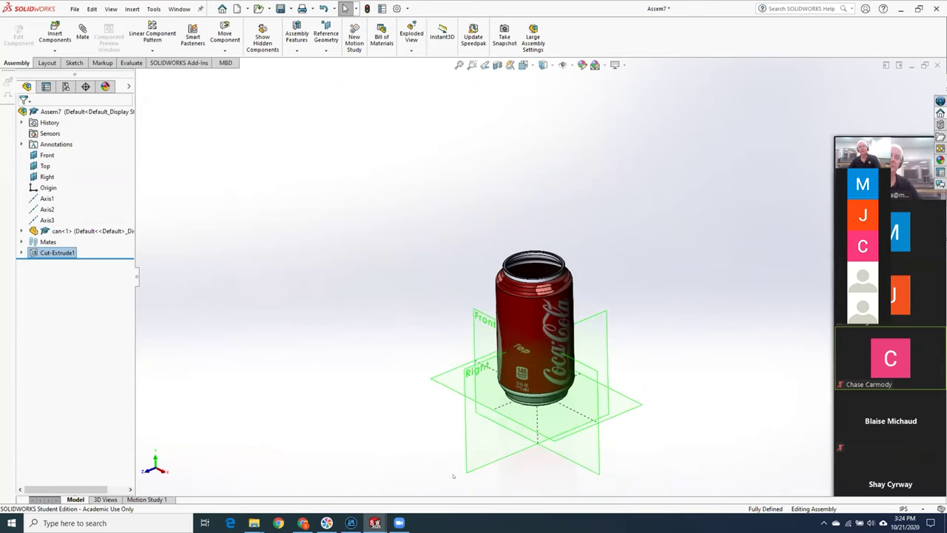
pyautogui.click(463, 464)
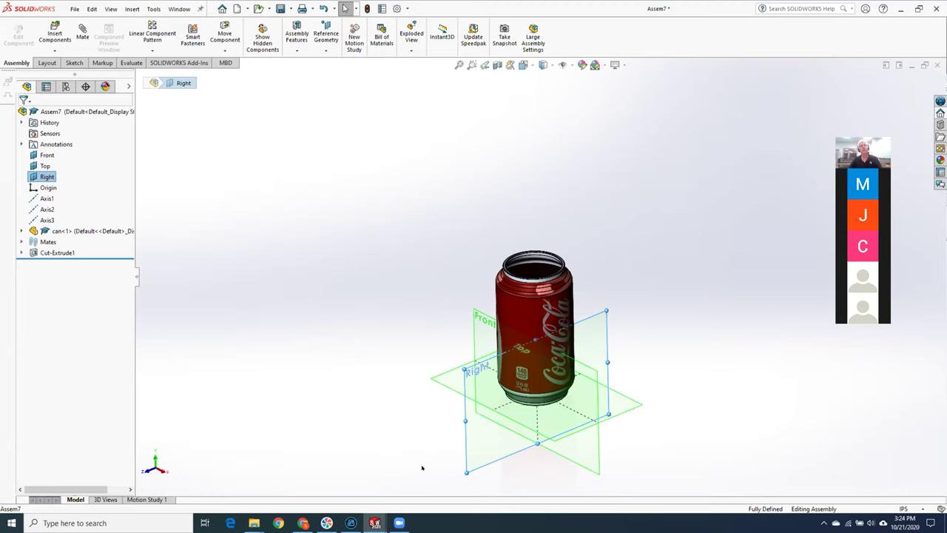
pyautogui.rightClick(486, 465)
pyautogui.click(501, 392)
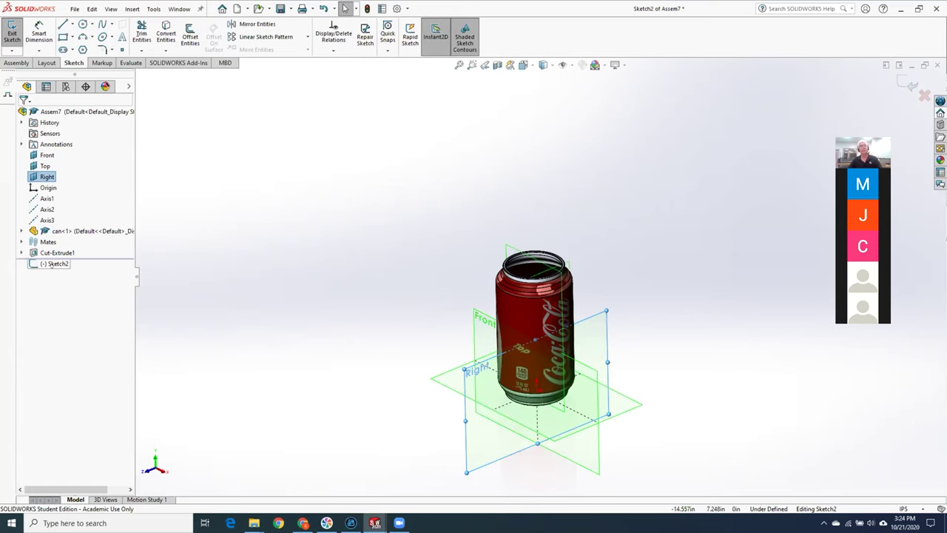
pyautogui.rightClick(53, 263)
pyautogui.click(79, 251)
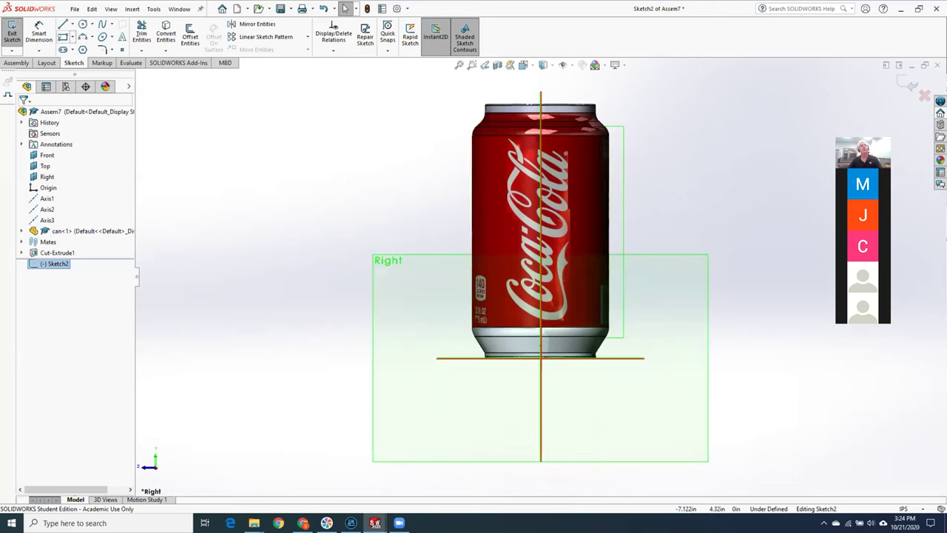
# - Sketch a corner rectangle about 1.86 in wide and 3.40 in high over the can's label on the Right plane
pyautogui.click(63, 36)
pyautogui.click(491, 141)
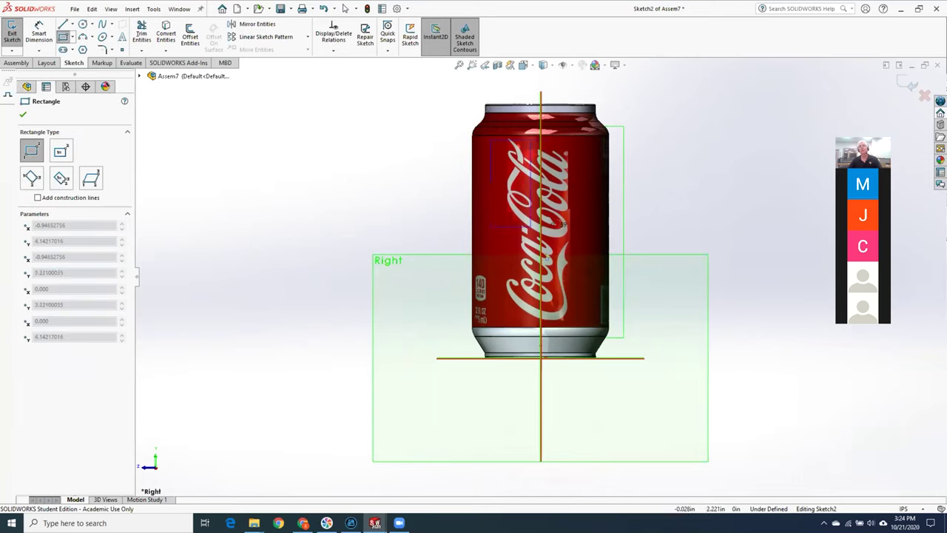
pyautogui.click(589, 320)
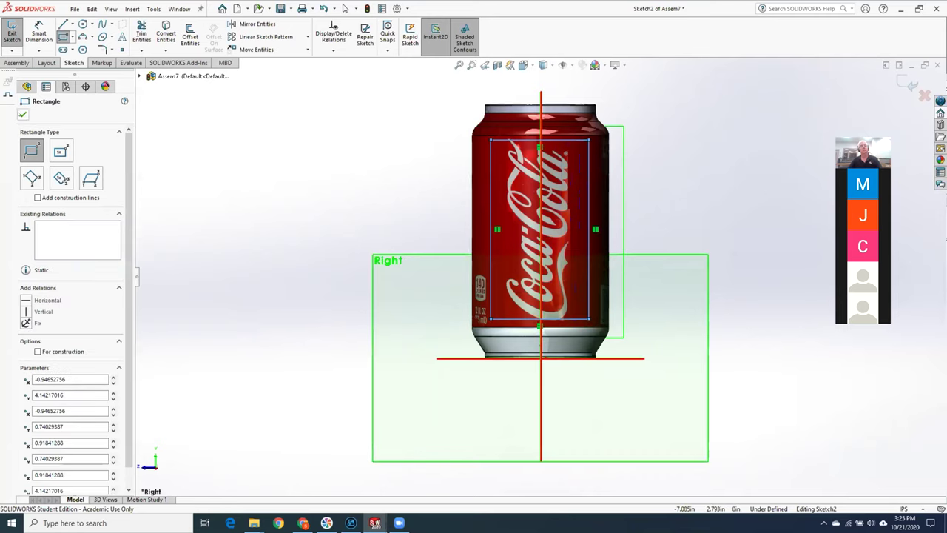
pyautogui.press('Escape')
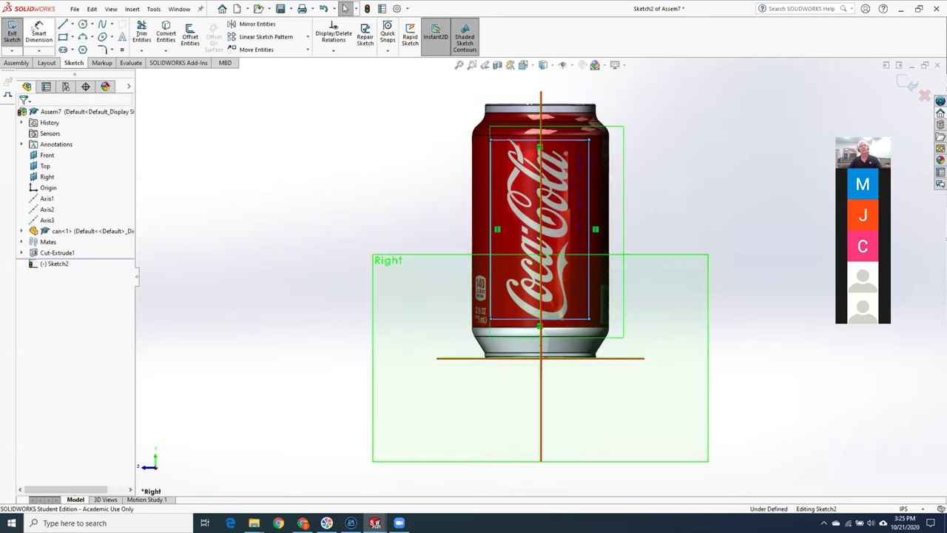
# - Dimension the rectangle's upper edge and set its width to 1.8 in
pyautogui.click(34, 33)
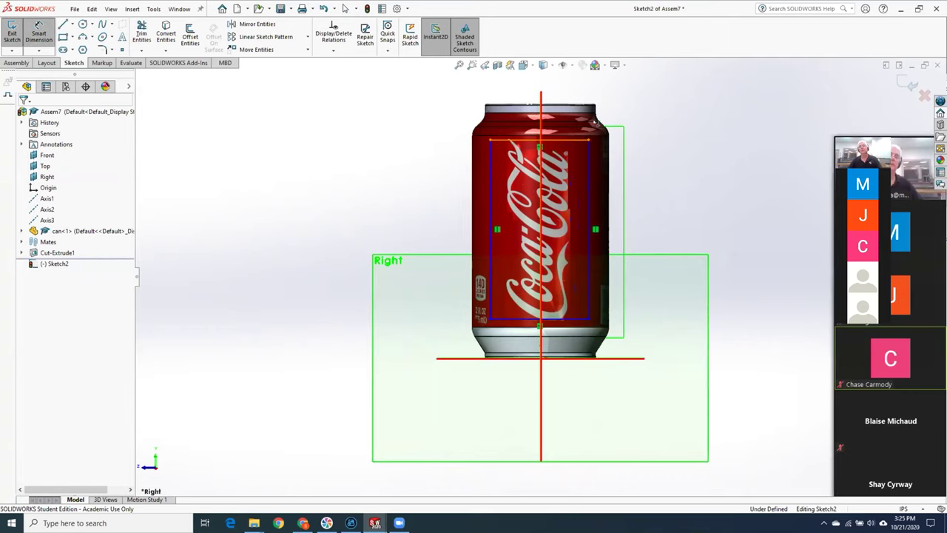
pyautogui.click(573, 140)
pyautogui.click(669, 102)
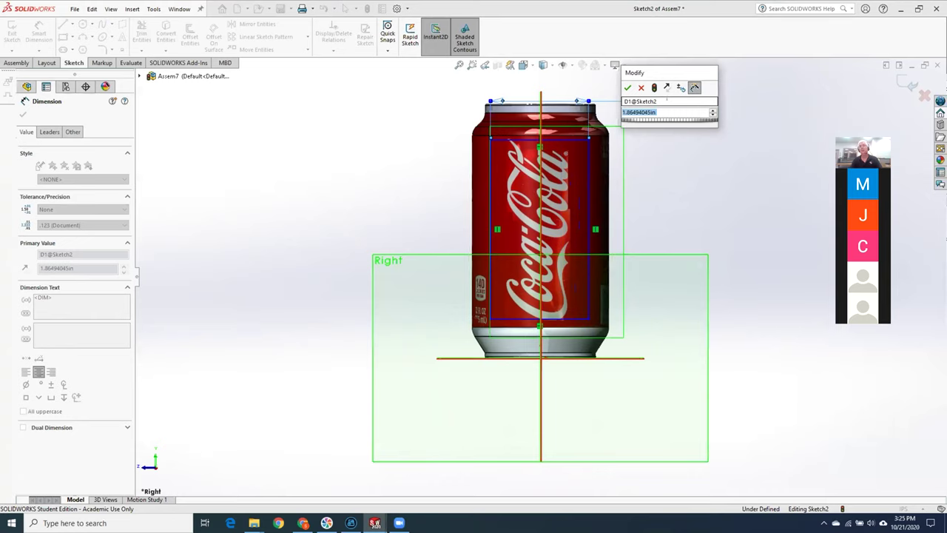
pyautogui.write('1.8')
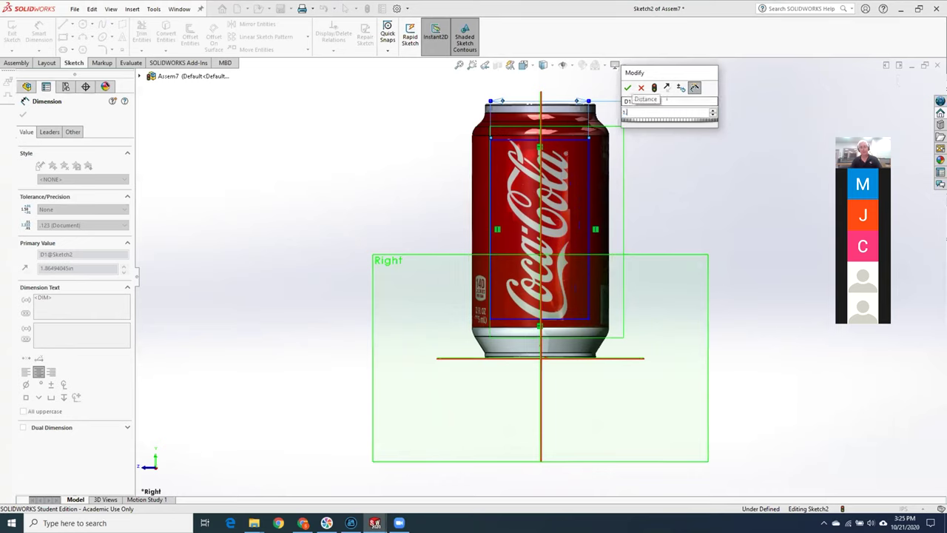
pyautogui.press('Return')
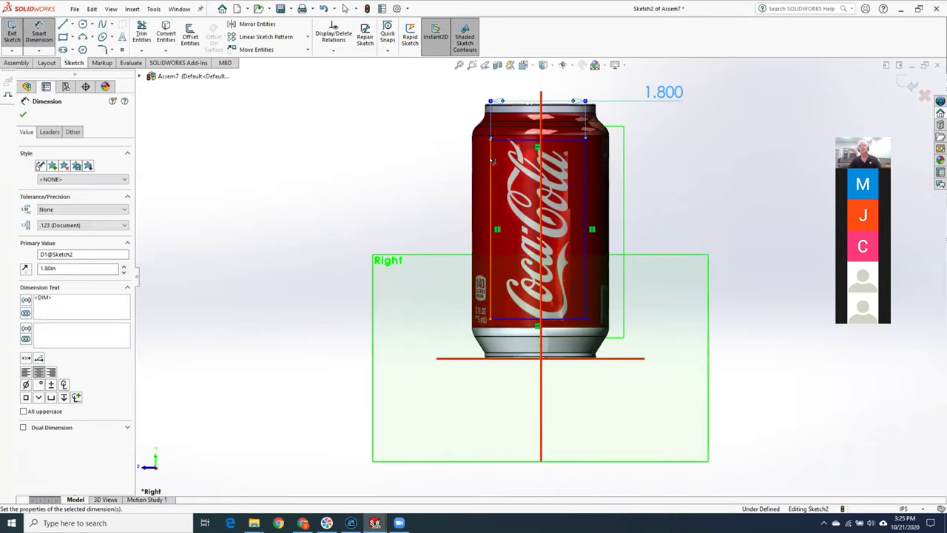
# - Dimension the rectangle's vertical side from the can's vertical centre plane and set the distance to 0.9 in
pyautogui.click(535, 151)
pyautogui.click(539, 156)
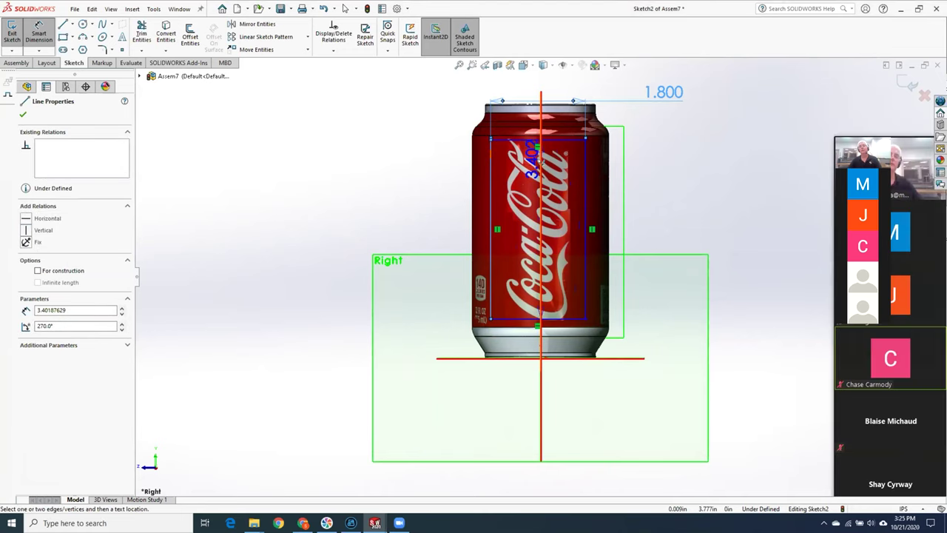
pyautogui.click(422, 160)
pyautogui.write('.9')
pyautogui.press('Return')
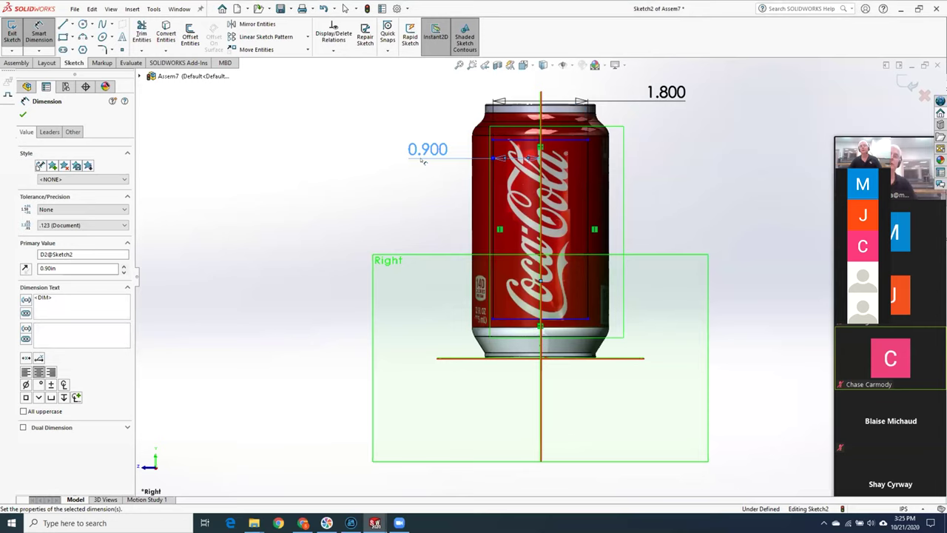
# - Dimension the rectangle's lower edge from the horizontal plane at the can's base and set the distance to 0.75 in
pyautogui.click(565, 359)
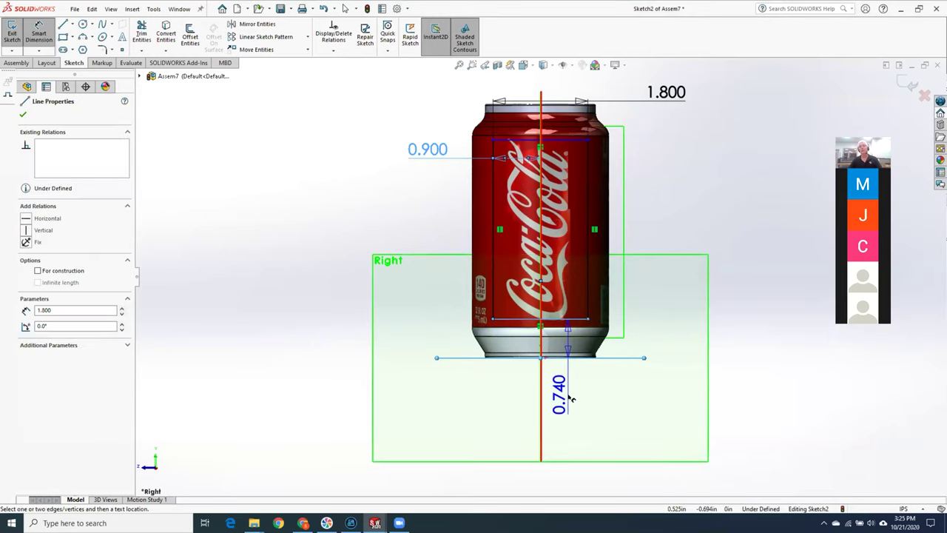
pyautogui.click(569, 398)
pyautogui.write('.75')
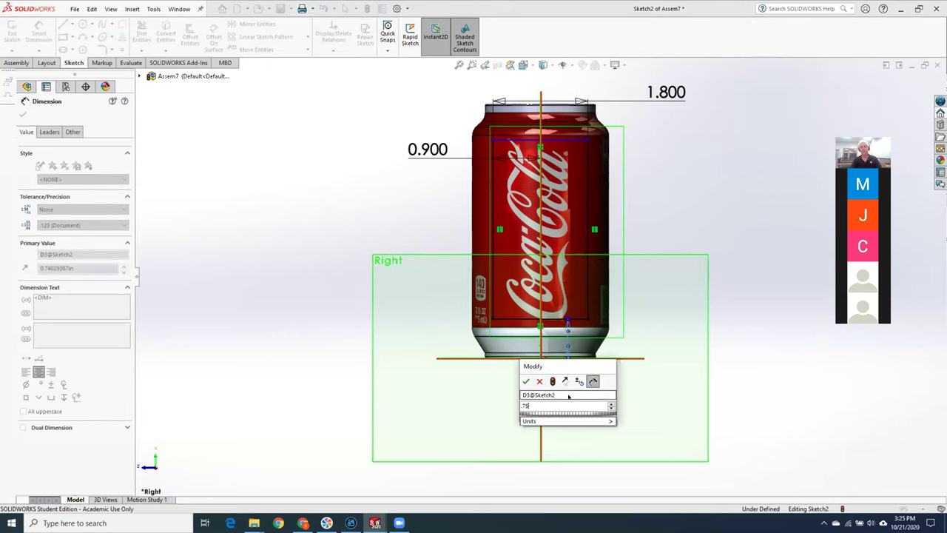
pyautogui.press('Return')
# - Dimension the vertical distance from the rectangle's upper edge to the can's top rim, accept the proposed value and finish dimensioning
pyautogui.scroll(-5, 566, 131)
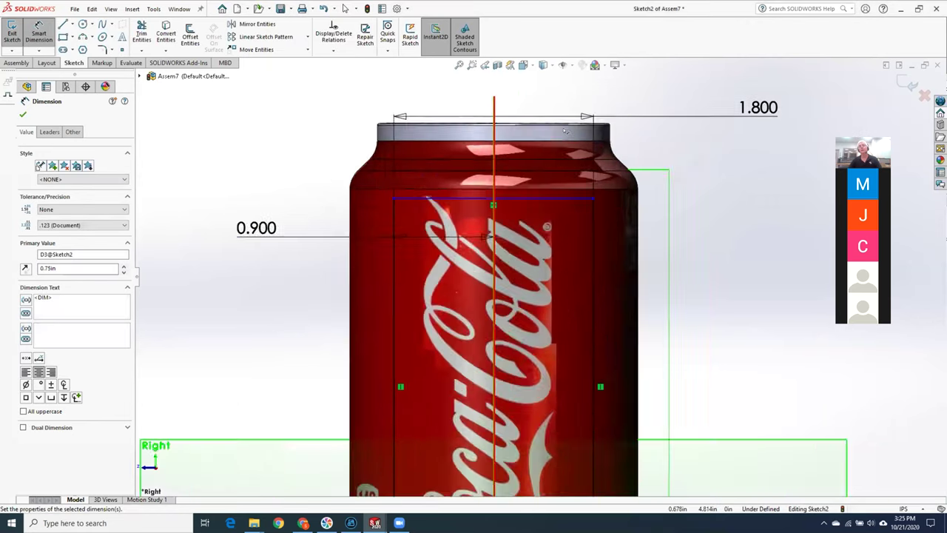
pyautogui.scroll(-2, 566, 131)
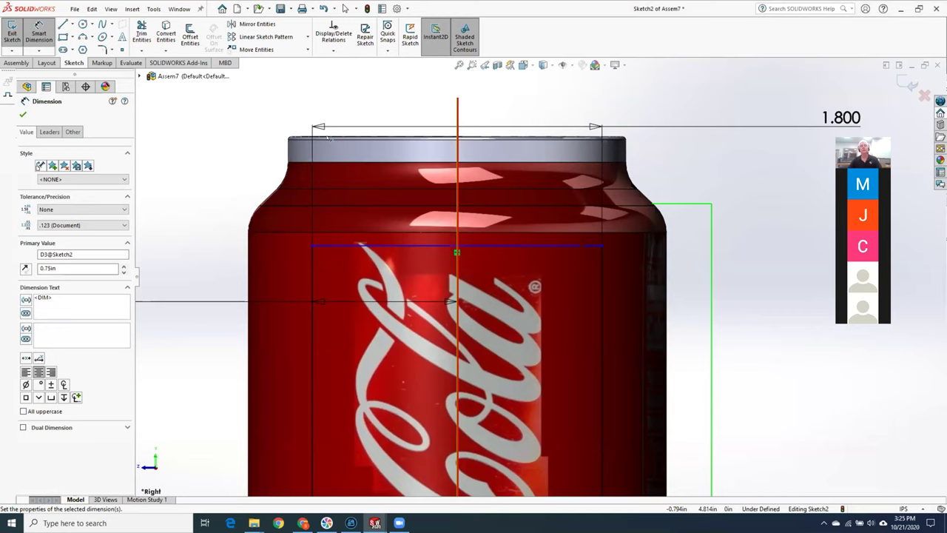
pyautogui.click(375, 244)
pyautogui.click(177, 164)
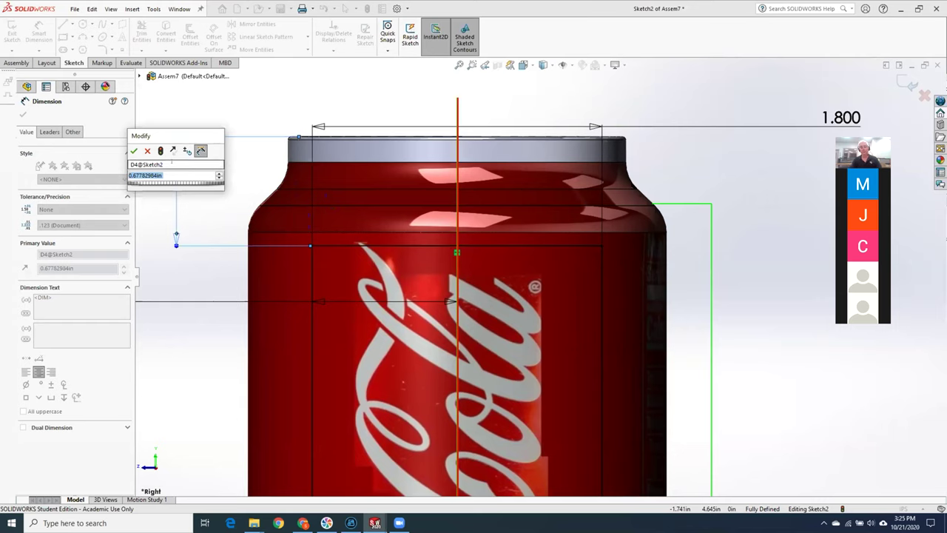
pyautogui.press('Return')
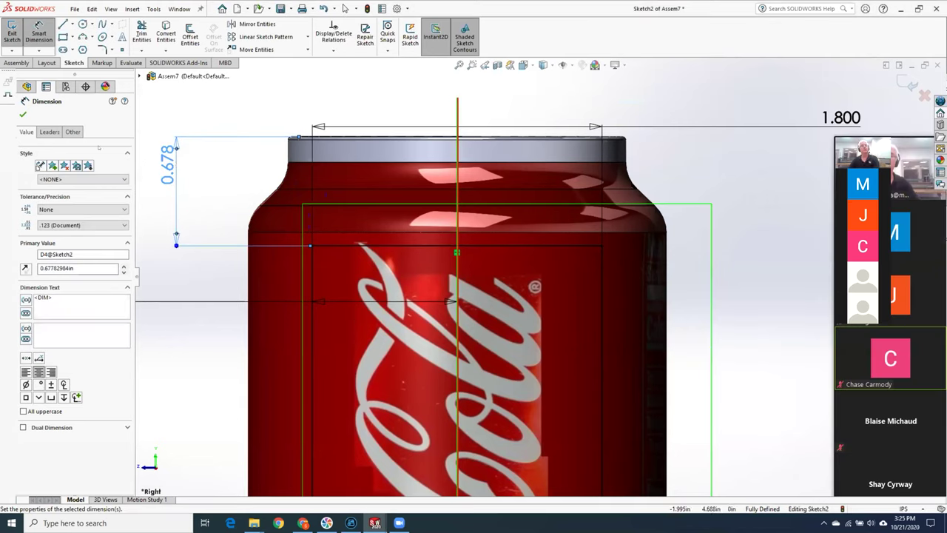
pyautogui.click(23, 115)
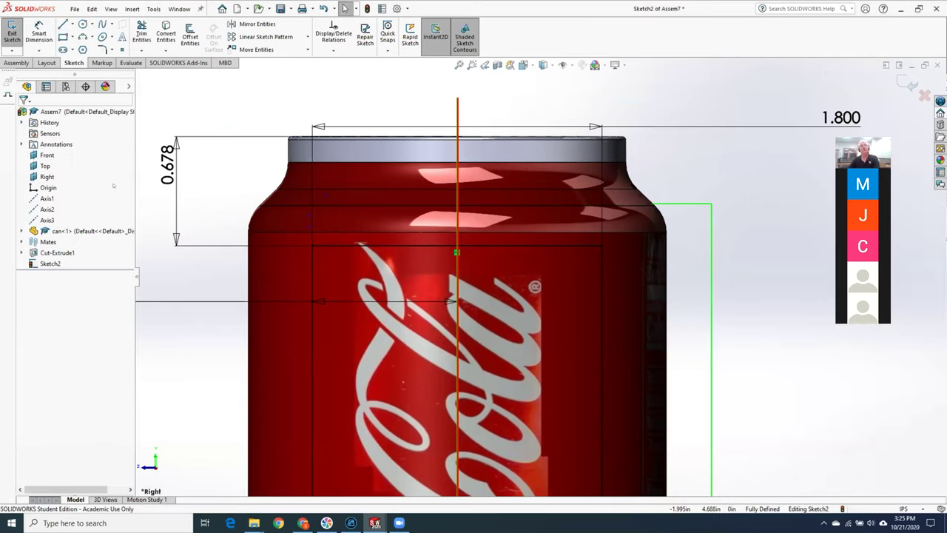
# - Round all four corners of the rectangle with 0.300 in sketch fillets
pyautogui.scroll(8, 400, 408)
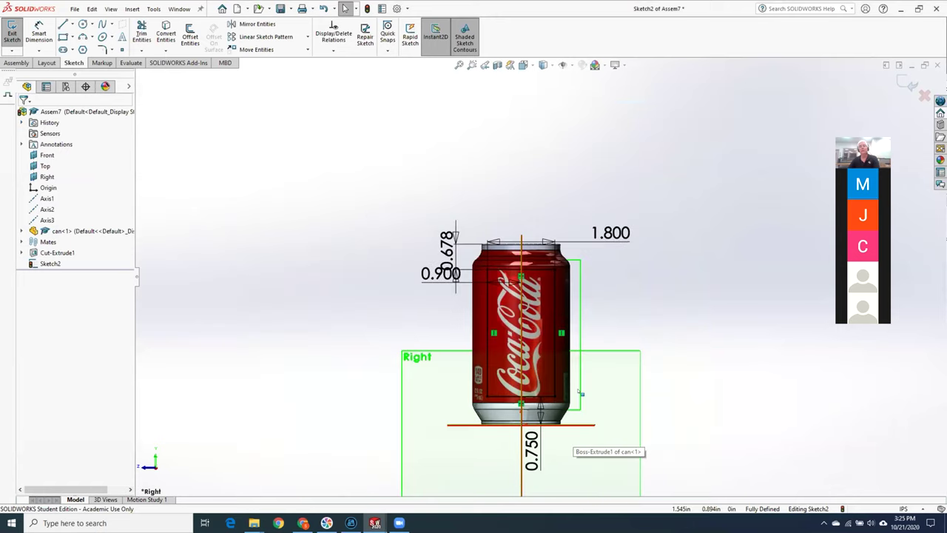
pyautogui.scroll(-4, 581, 393)
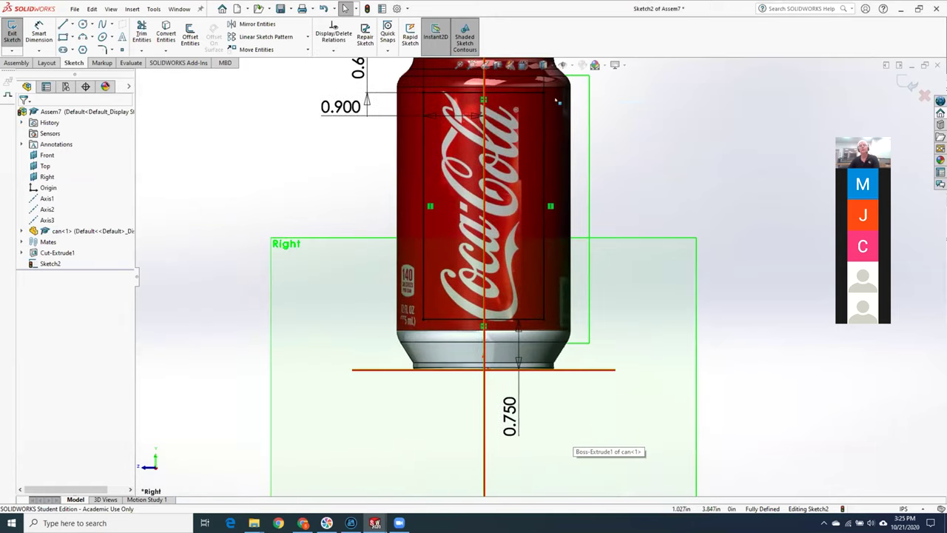
pyautogui.scroll(-2, 556, 100)
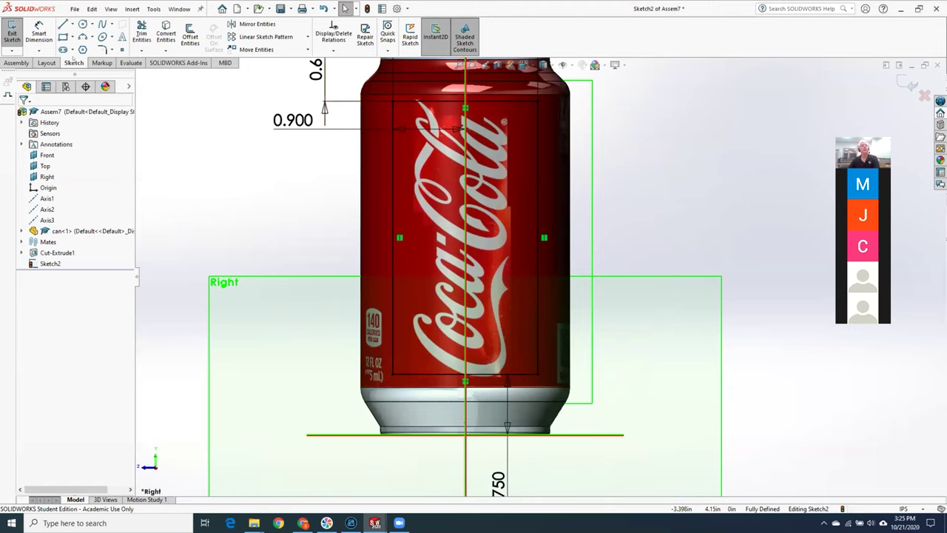
pyautogui.click(102, 49)
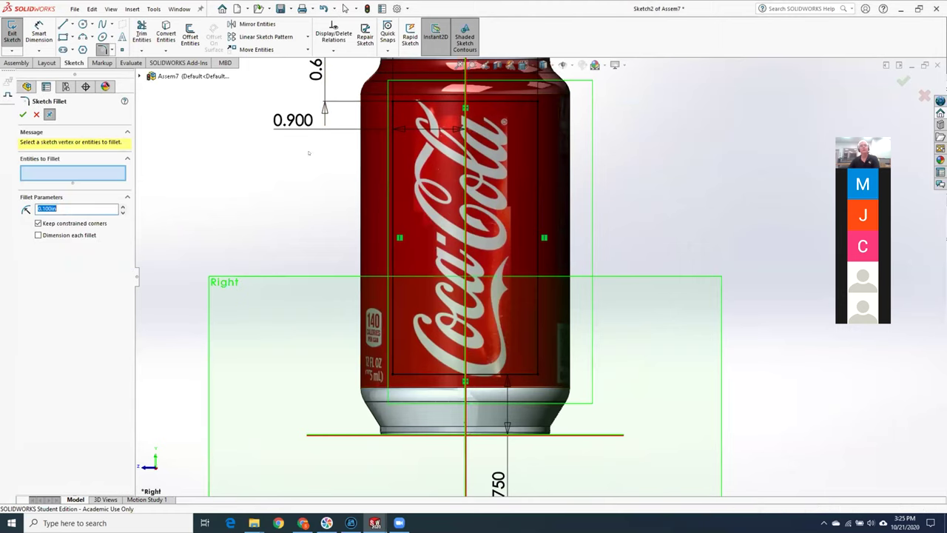
pyautogui.click(393, 102)
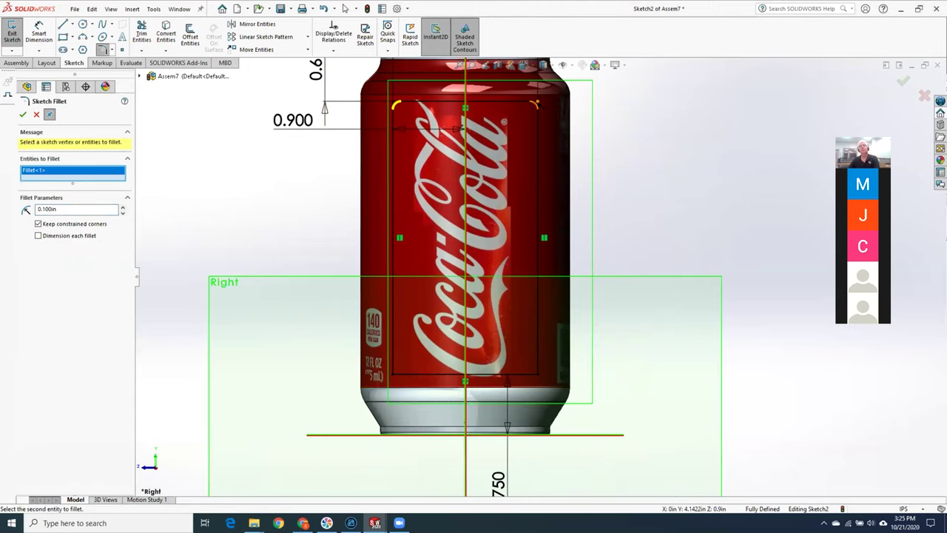
pyautogui.click(539, 104)
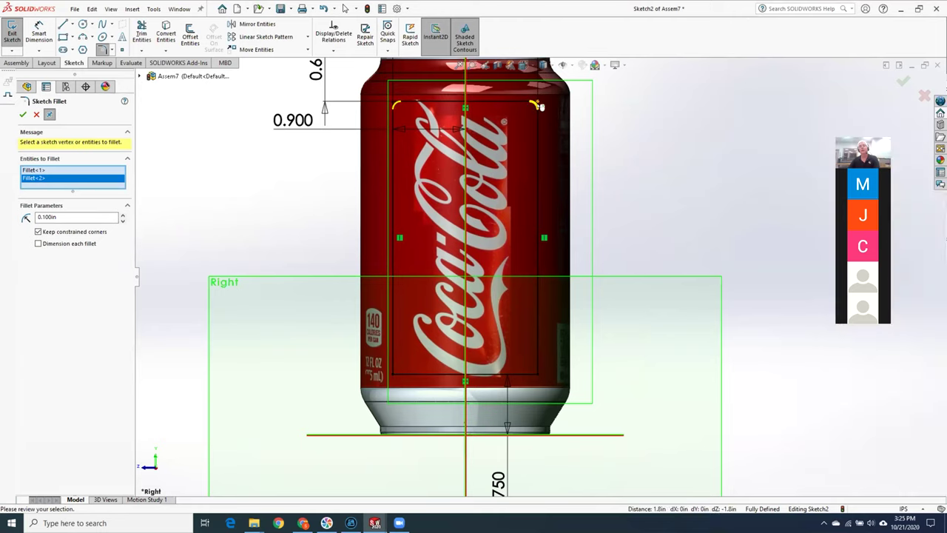
pyautogui.click(538, 373)
pyautogui.click(391, 375)
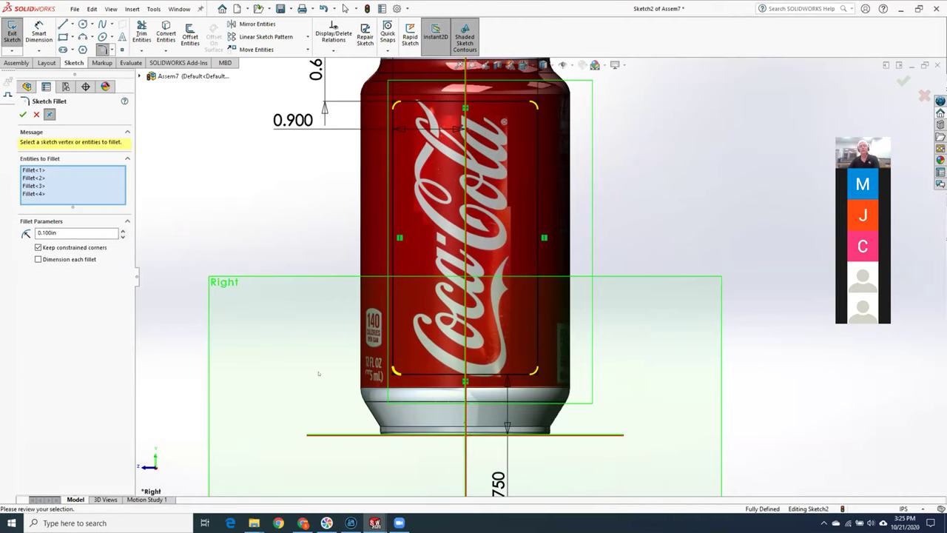
pyautogui.click(122, 230)
pyautogui.click(123, 230)
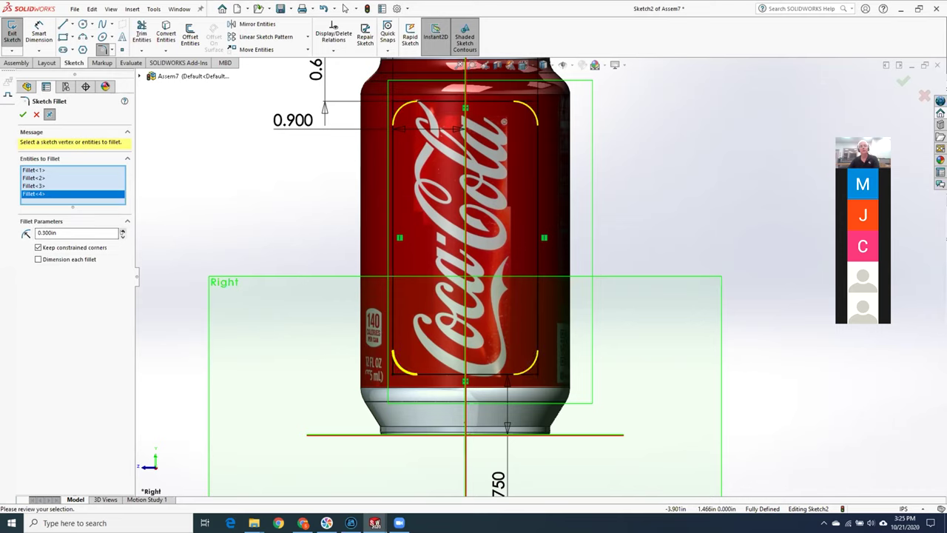
pyautogui.click(23, 115)
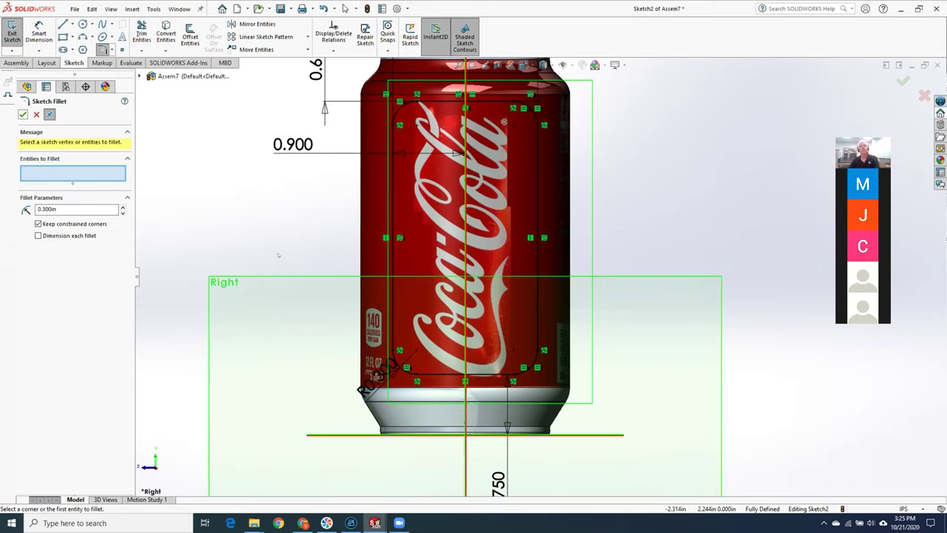
pyautogui.press('z')
pyautogui.hotkey('ctrl', '7')
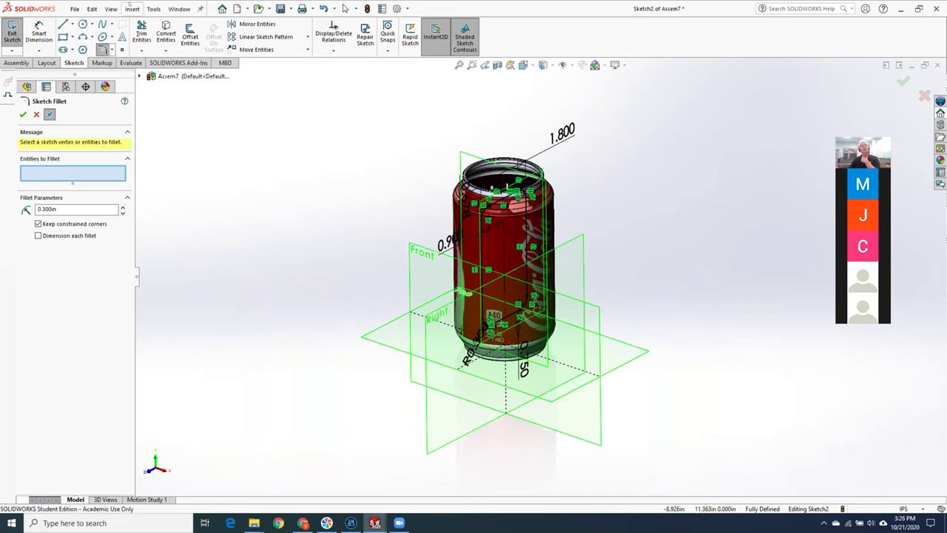
pyautogui.click(23, 115)
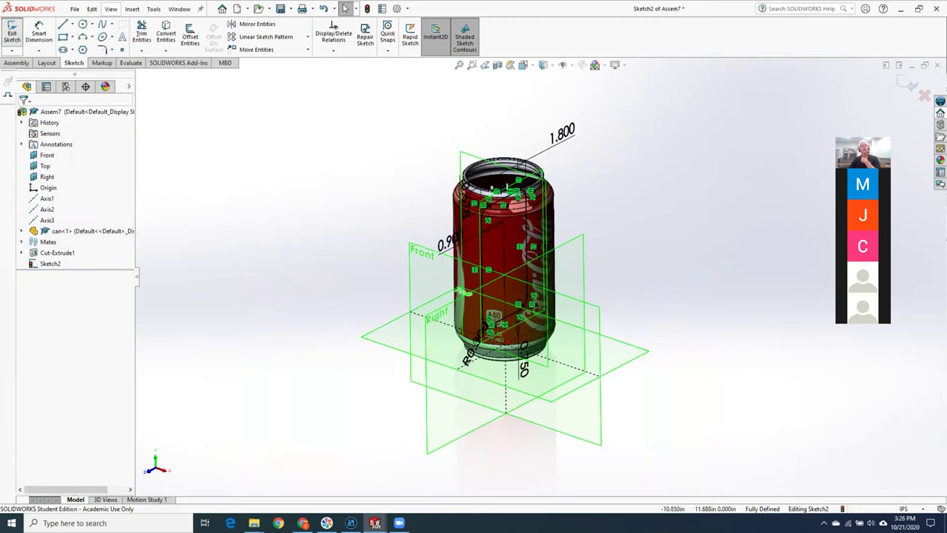
# - Exit the sketch and cut a window through one side of the can with an extruded-cut assembly feature, blind to 6.500 in
pyautogui.click(12, 33)
pyautogui.click(134, 9)
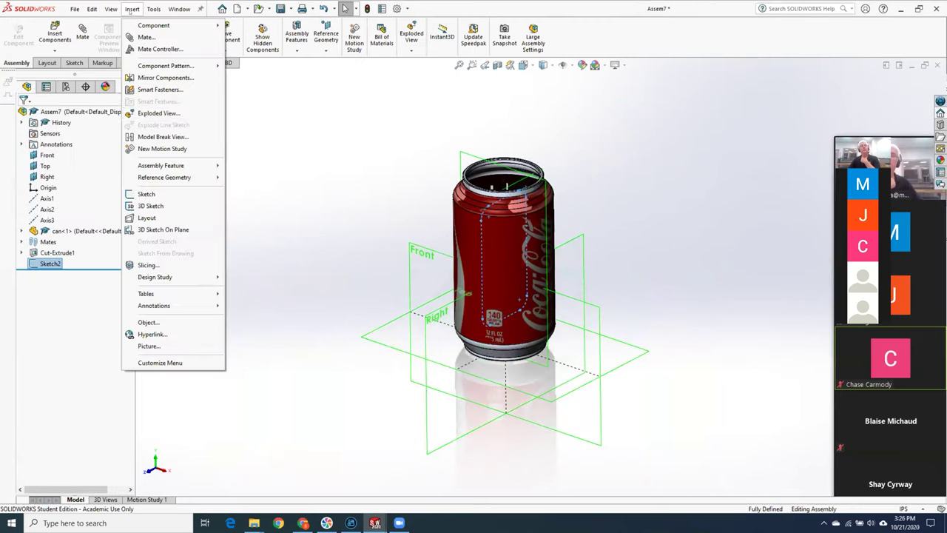
pyautogui.moveTo(186, 163)
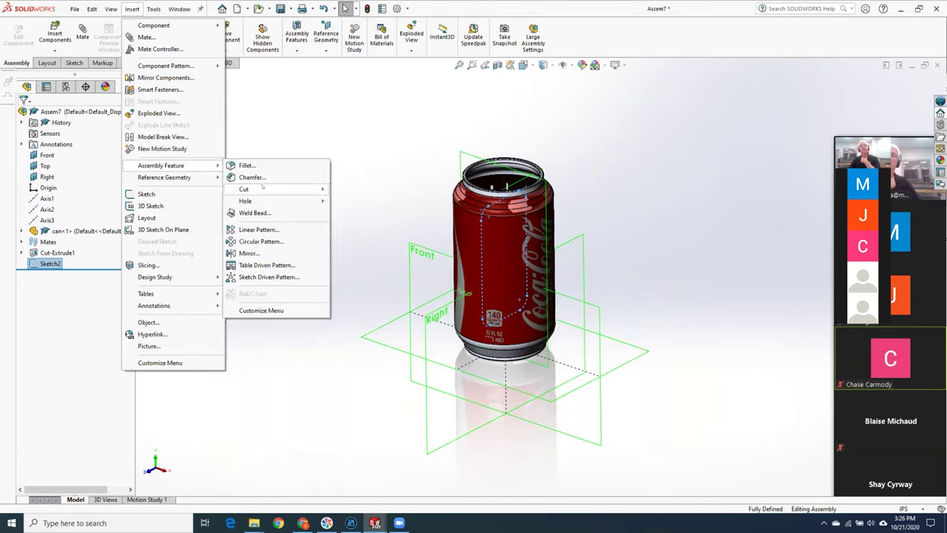
pyautogui.moveTo(262, 188)
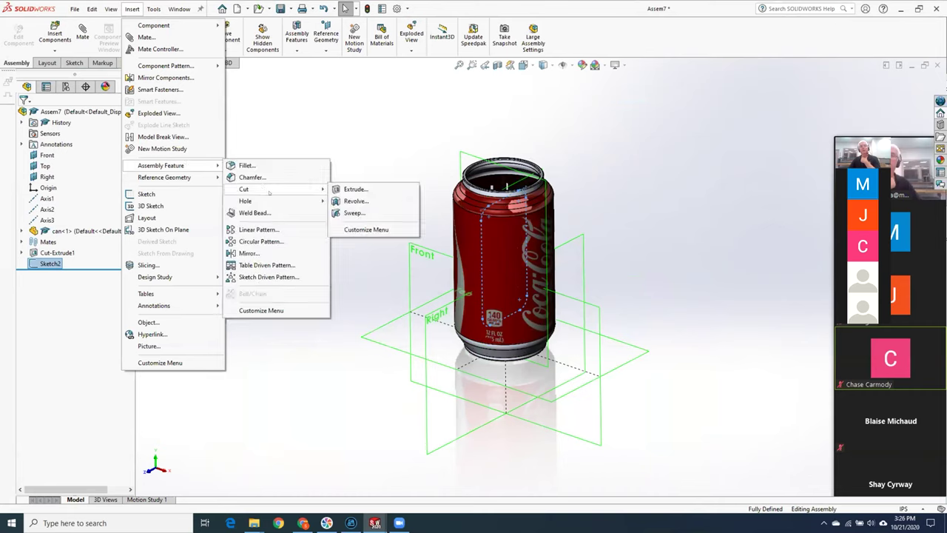
pyautogui.click(353, 189)
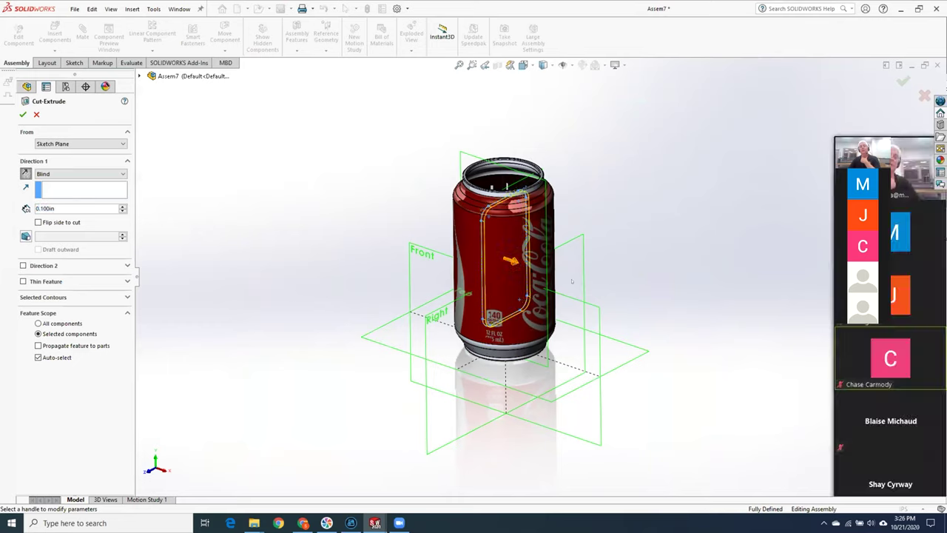
pyautogui.moveTo(511, 261); pyautogui.dragTo(707, 325)
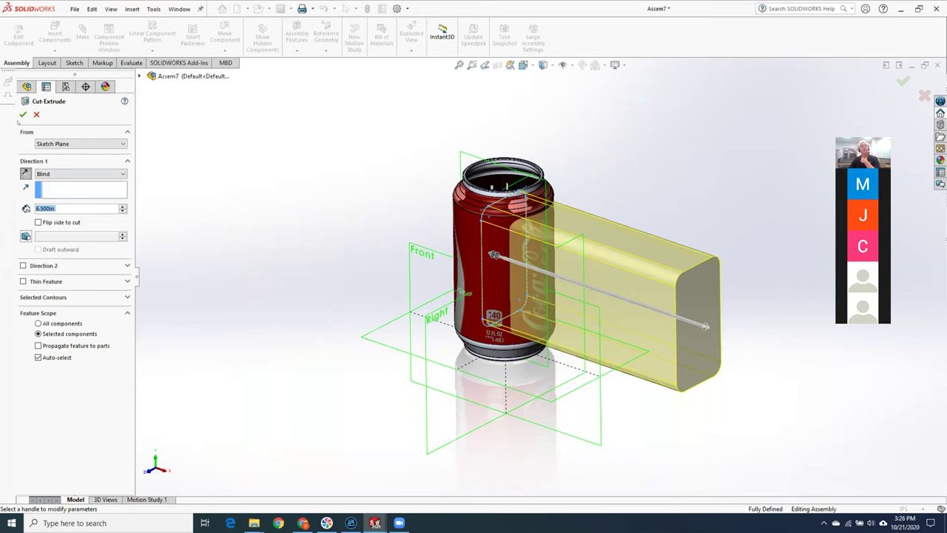
pyautogui.click(23, 114)
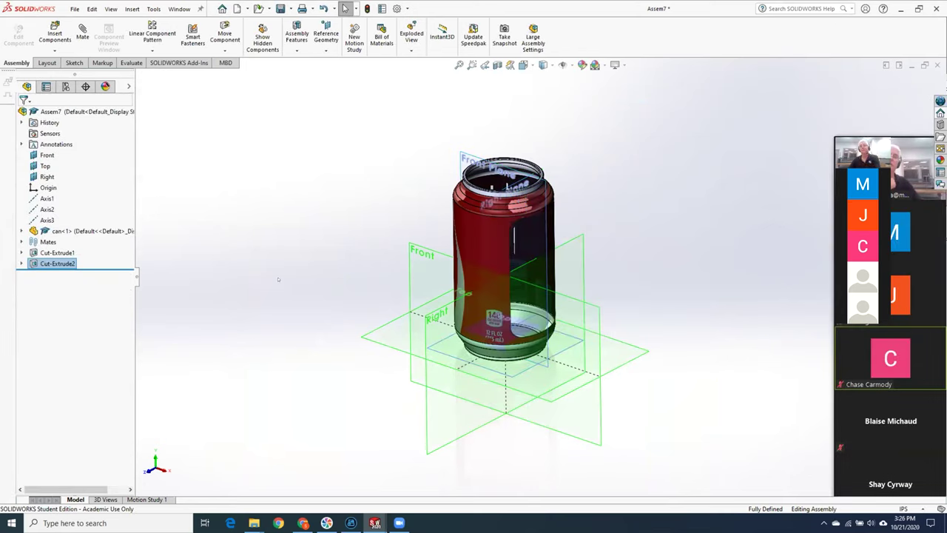
# - Open the can component as its own part, orbit around it to inspect its lid and wall, and close it
pyautogui.moveTo(358, 276); pyautogui.dragTo(313, 328, button='middle')
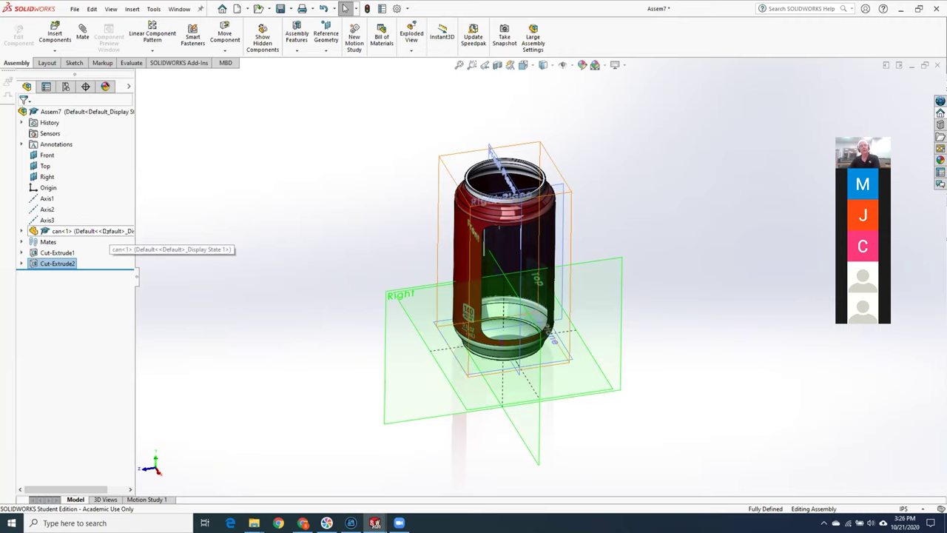
pyautogui.rightClick(109, 231)
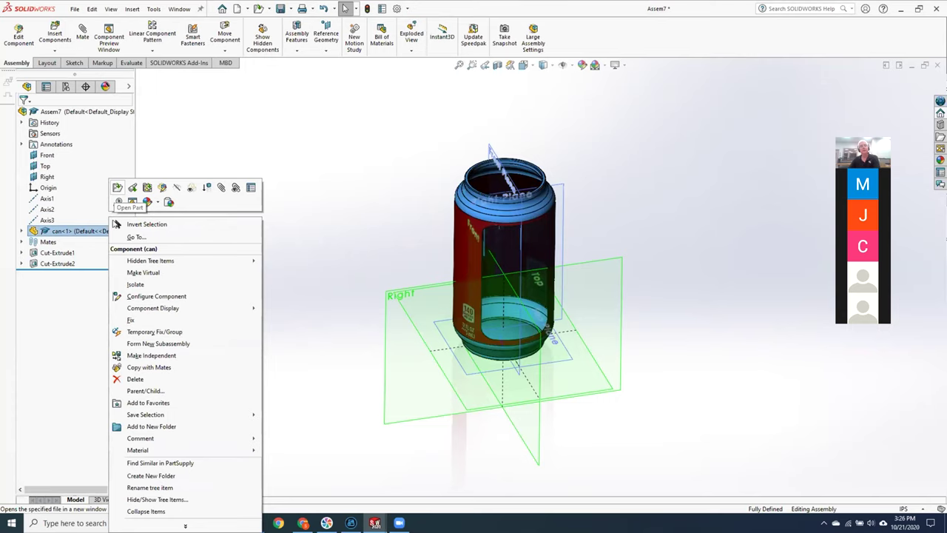
pyautogui.click(117, 203)
pyautogui.moveTo(397, 287); pyautogui.dragTo(190, 327, button='middle')
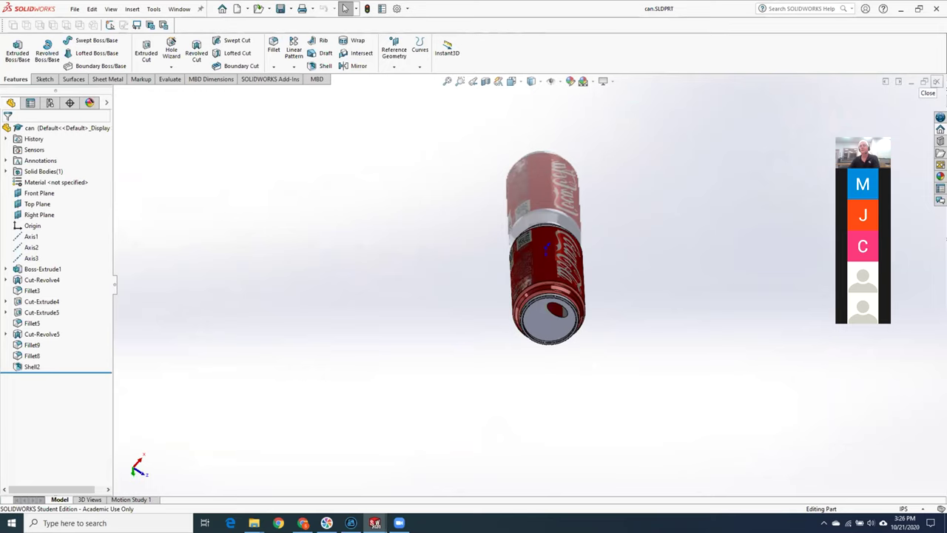
pyautogui.click(936, 82)
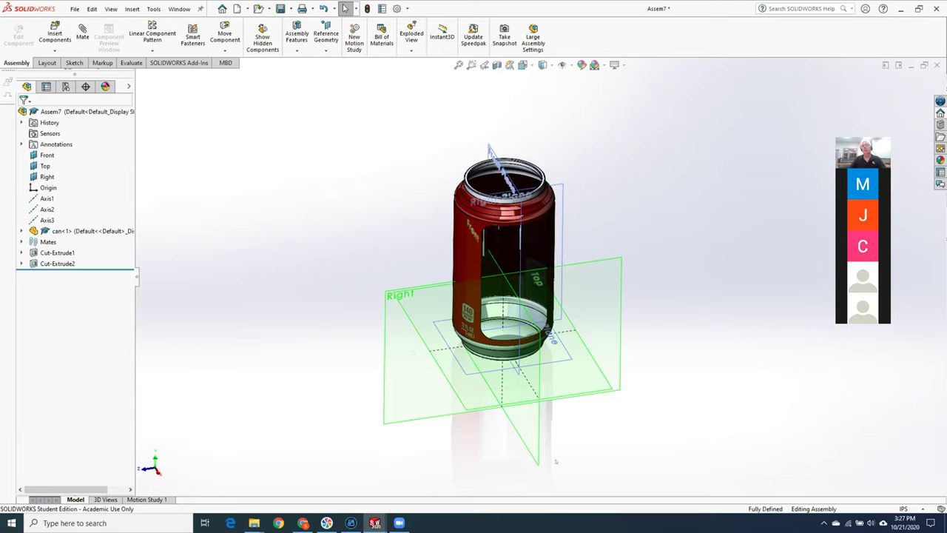
# - Switch to the browser and open the Lesson_16 presentation from the Google Drive lesson folder
pyautogui.moveTo(303, 521)
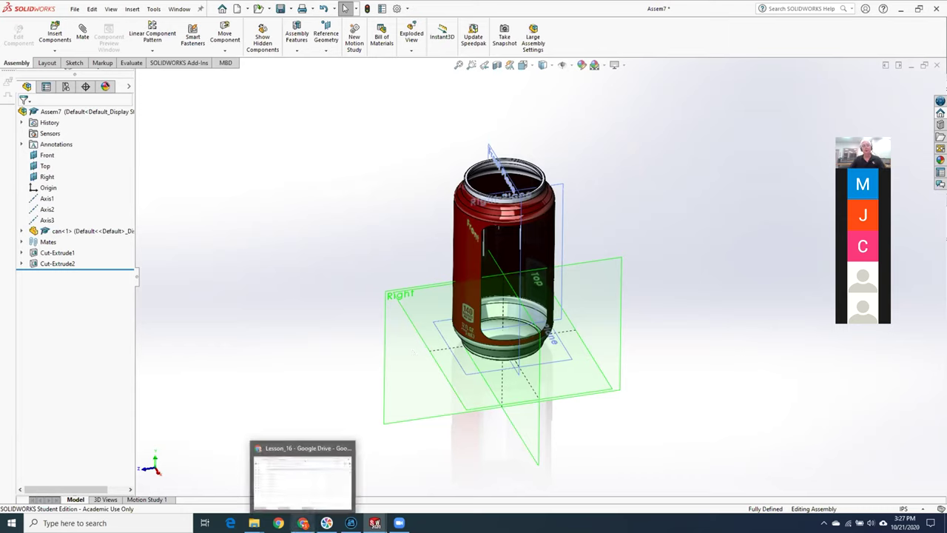
pyautogui.click(303, 466)
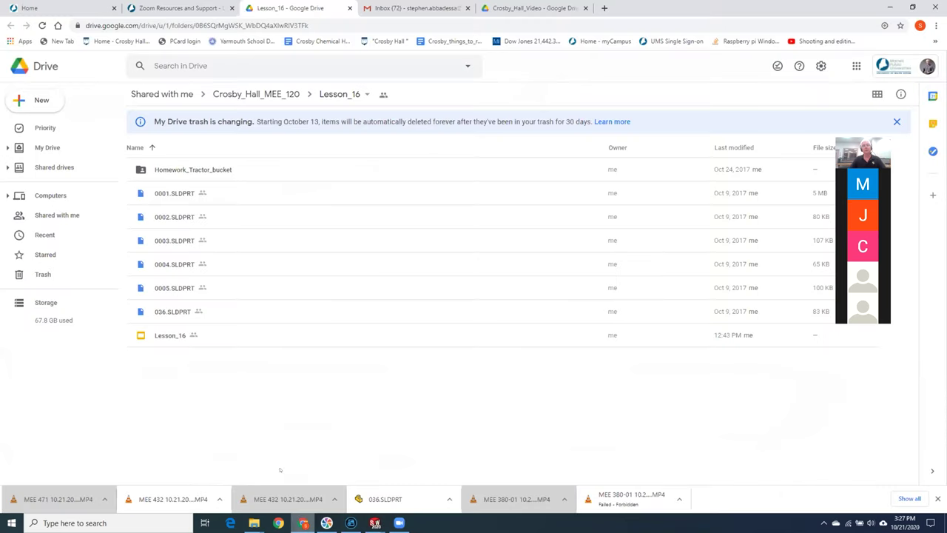
pyautogui.doubleClick(175, 335)
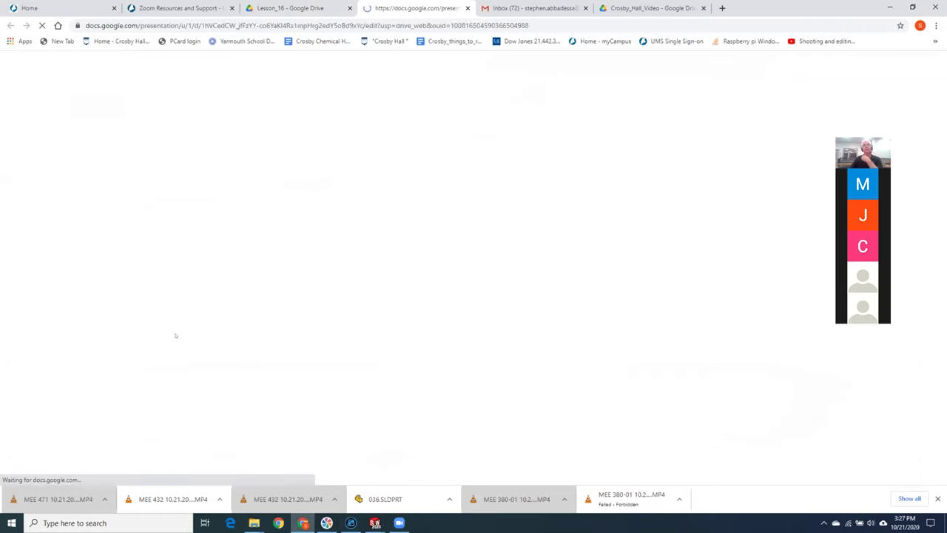
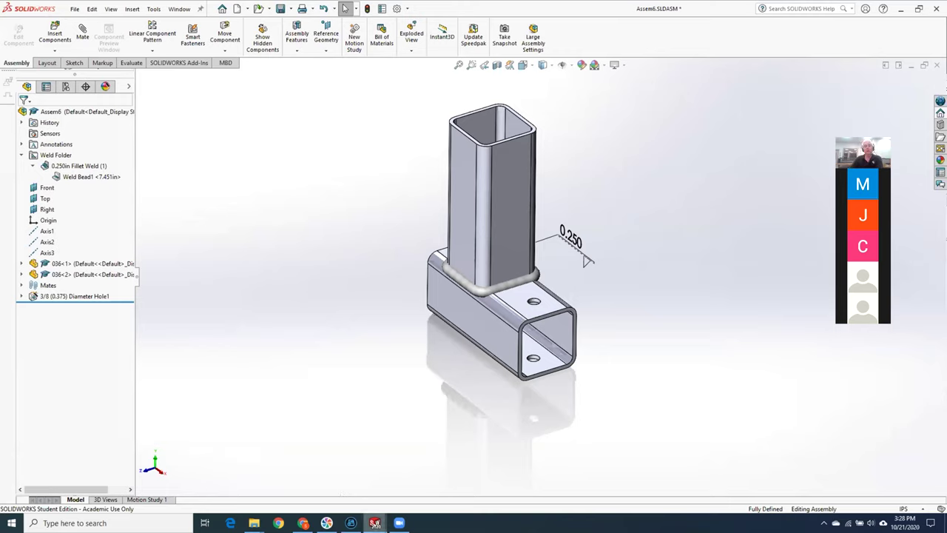
# - Switch to the browser and open the Final Project page of the MEE120 course site
pyautogui.moveTo(399, 523)
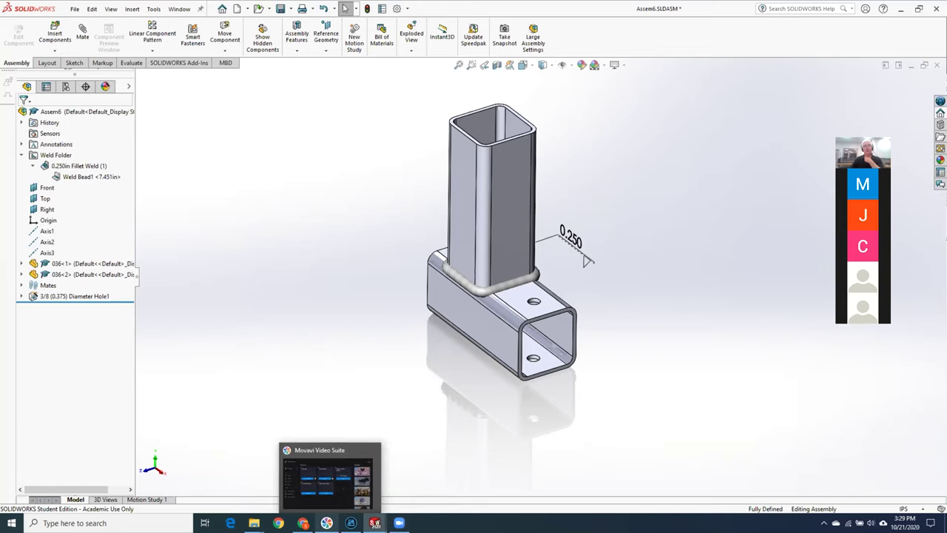
pyautogui.click(303, 523)
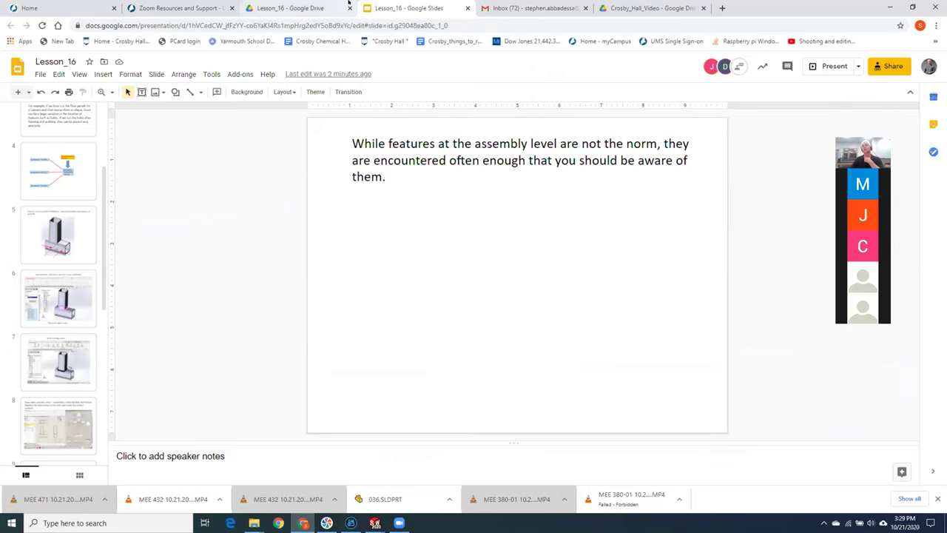
pyautogui.click(936, 41)
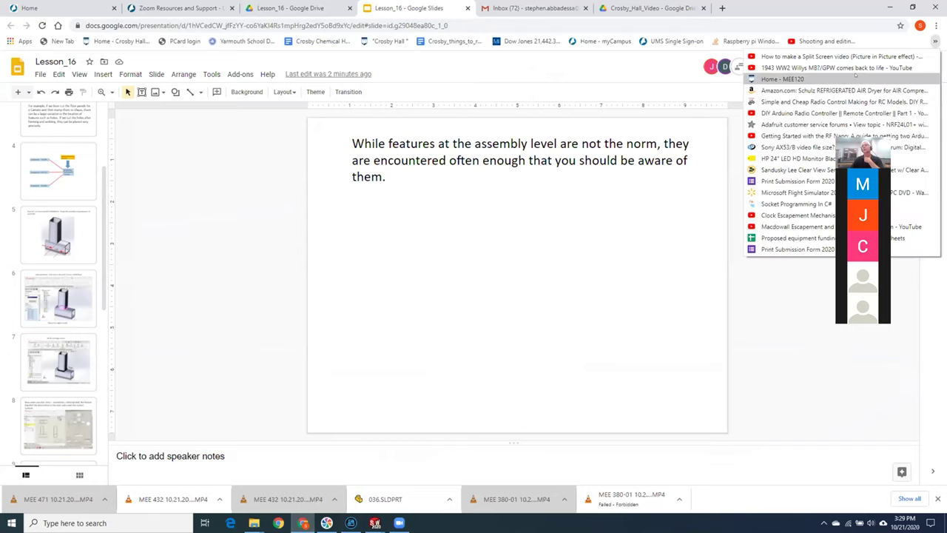
pyautogui.click(854, 78)
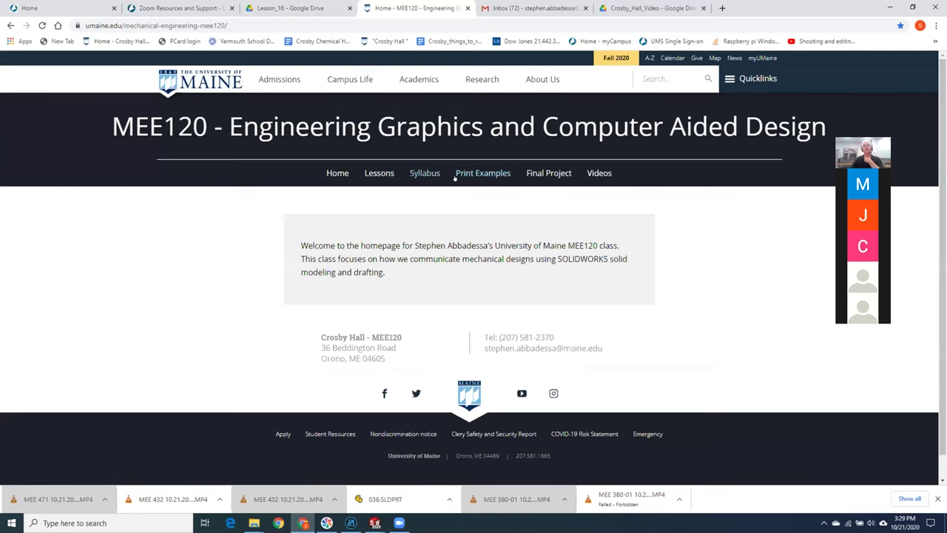
pyautogui.click(549, 173)
# - Open the Stirling Engine Final Drawing Package Requirements document and read through its numbered requirements
pyautogui.scroll(-3, 589, 282)
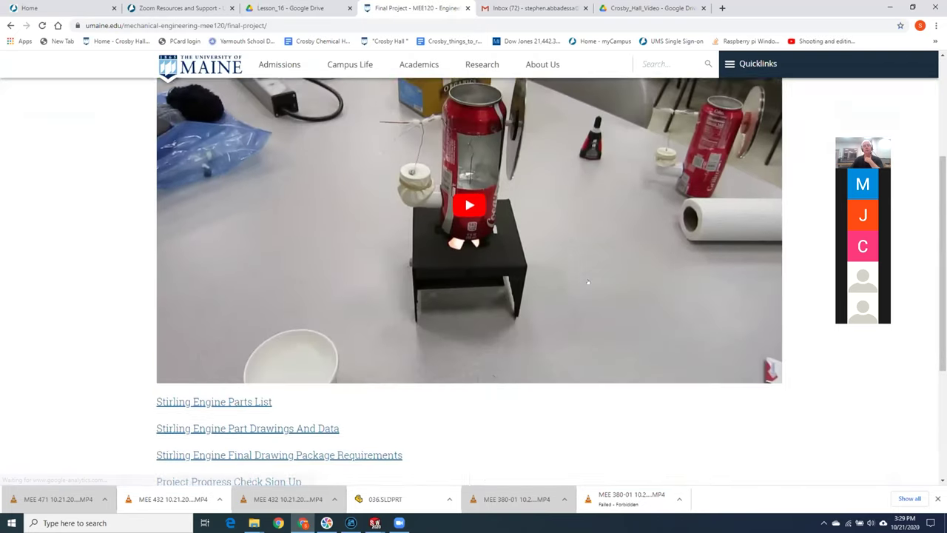
pyautogui.scroll(-2, 588, 282)
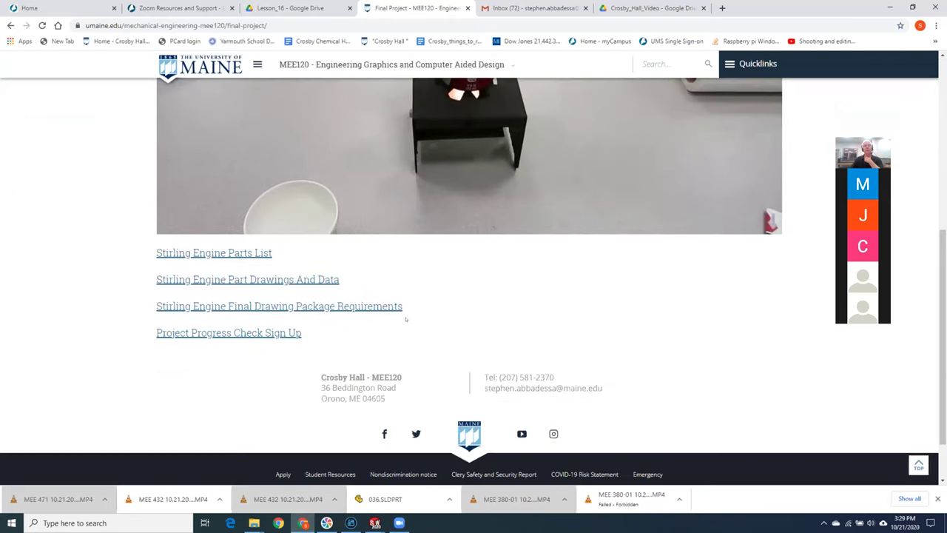
pyautogui.click(263, 306)
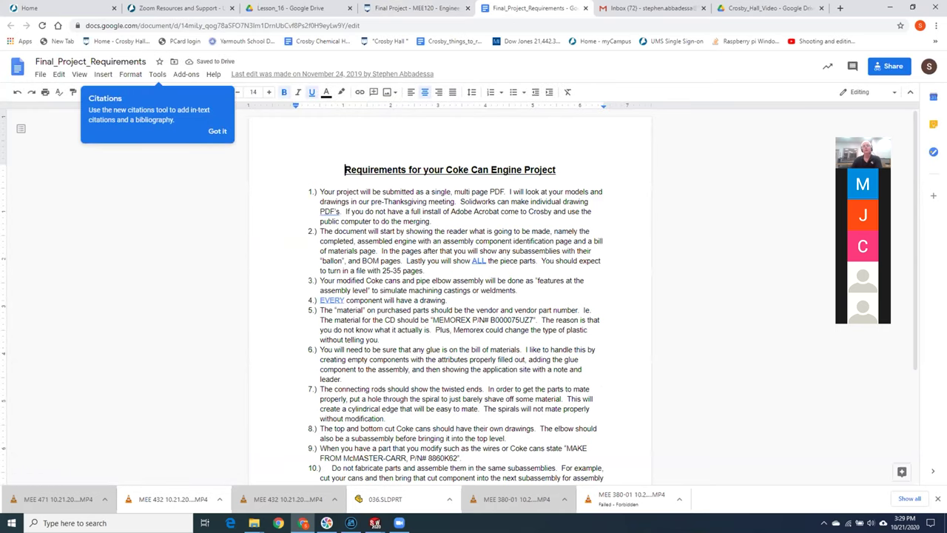
pyautogui.scroll(-2, 450, 296)
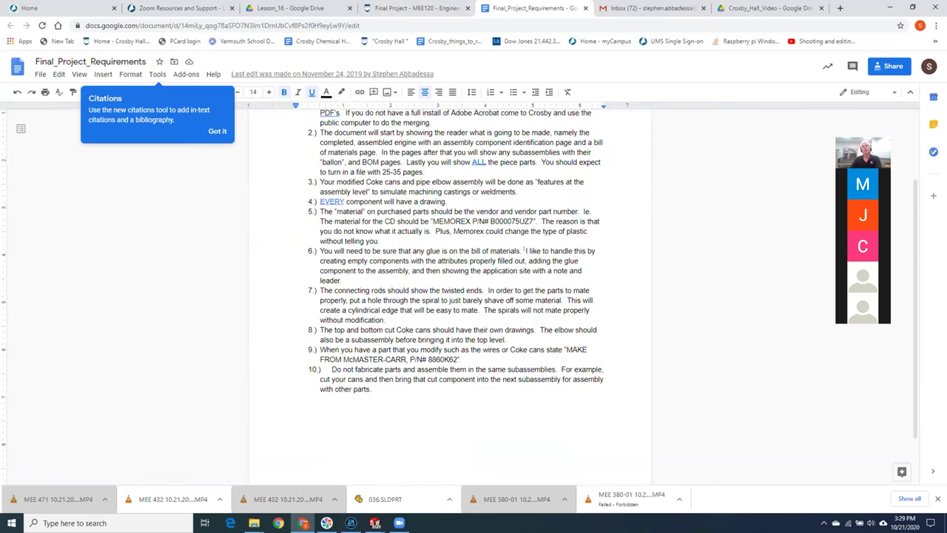
pyautogui.scroll(1, 519, 251)
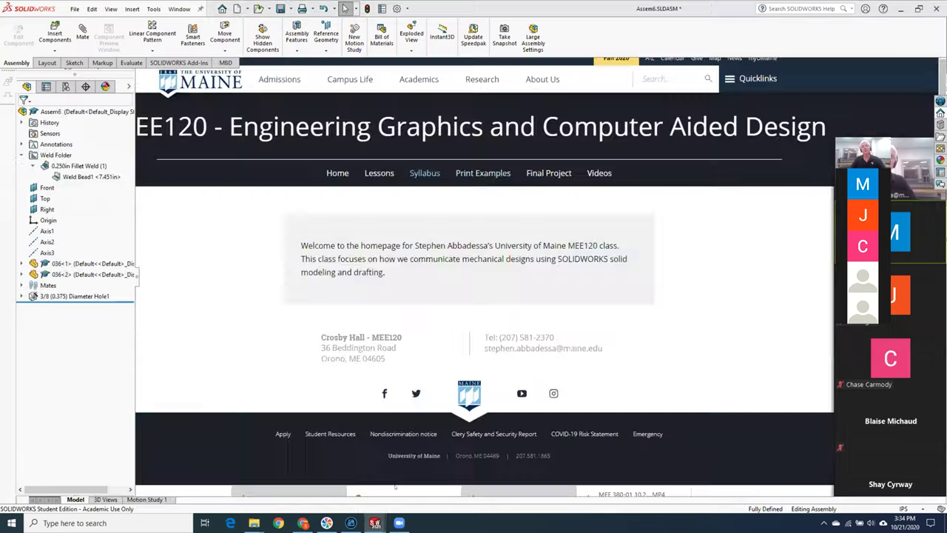
# - Switch back to SOLIDWORKS and close the can assembly Assem7 without saving it
pyautogui.click(395, 487)
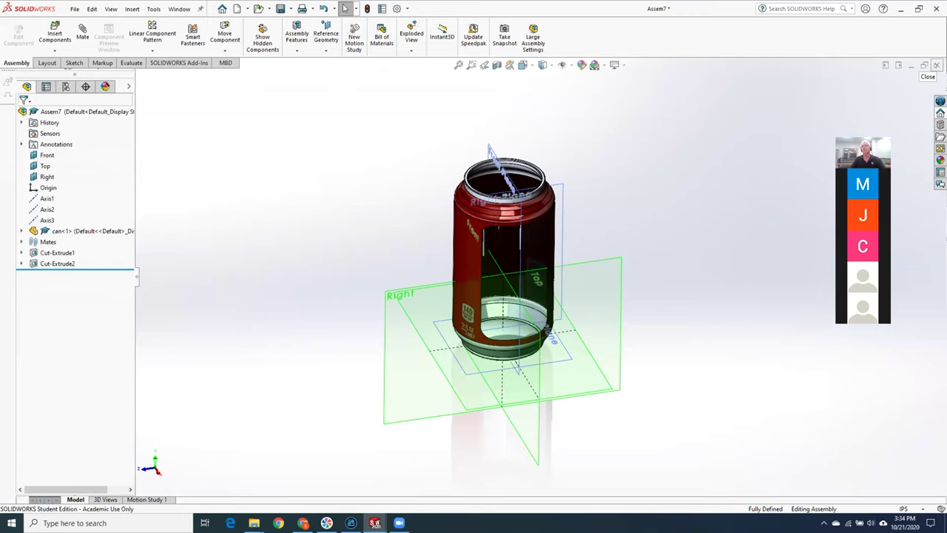
pyautogui.click(937, 65)
pyautogui.click(433, 266)
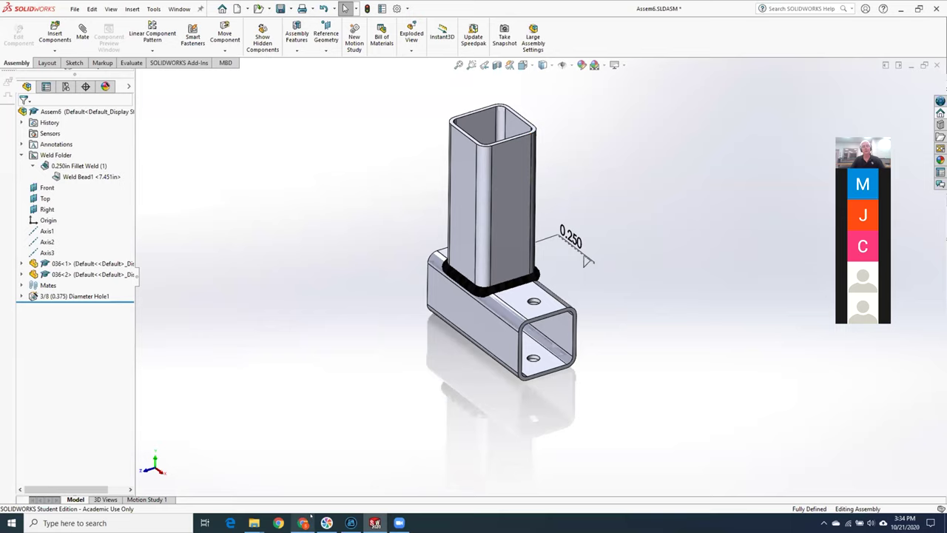
# - Open the assembly Engine_Top_Level_Assy.SLDASM from the Stirling_Engine folder
pyautogui.moveTo(376, 522)
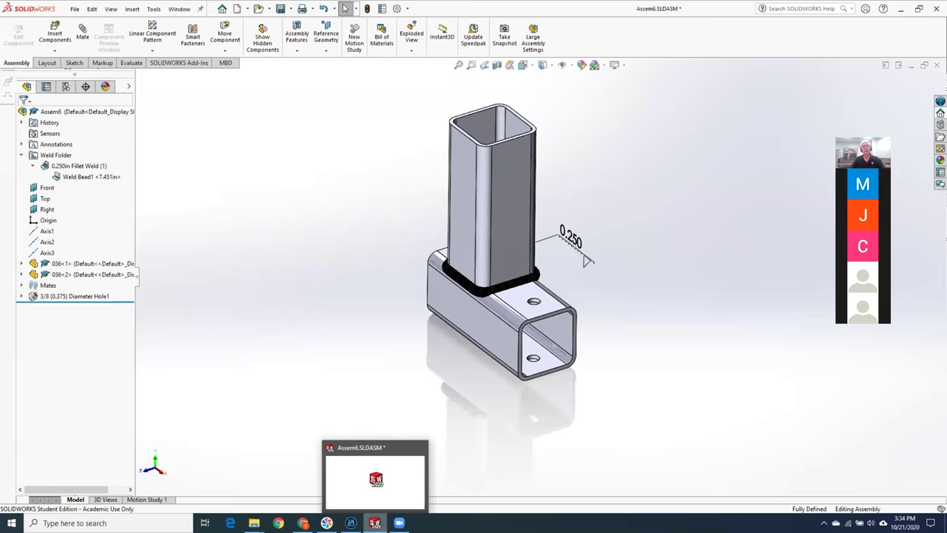
pyautogui.click(75, 9)
pyautogui.click(91, 37)
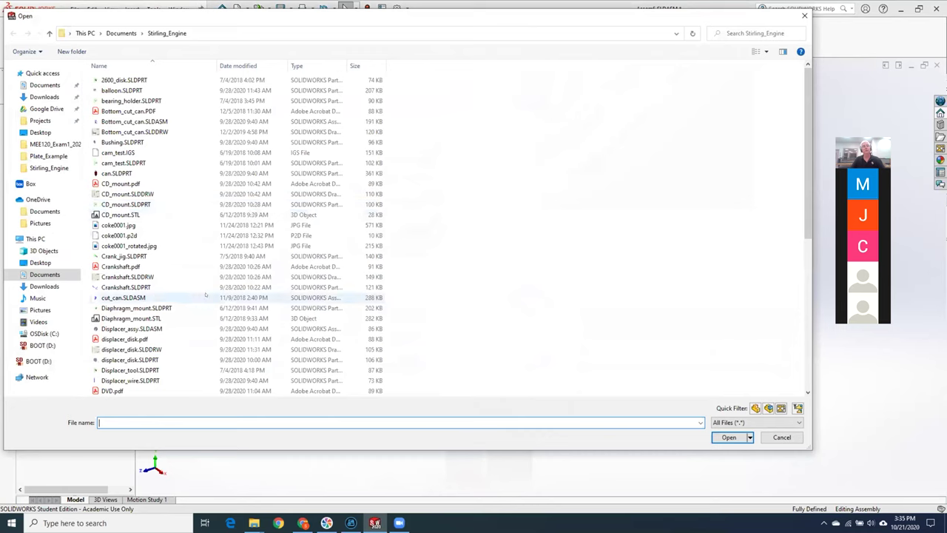
pyautogui.scroll(-2, 205, 295)
pyautogui.scroll(-7, 205, 294)
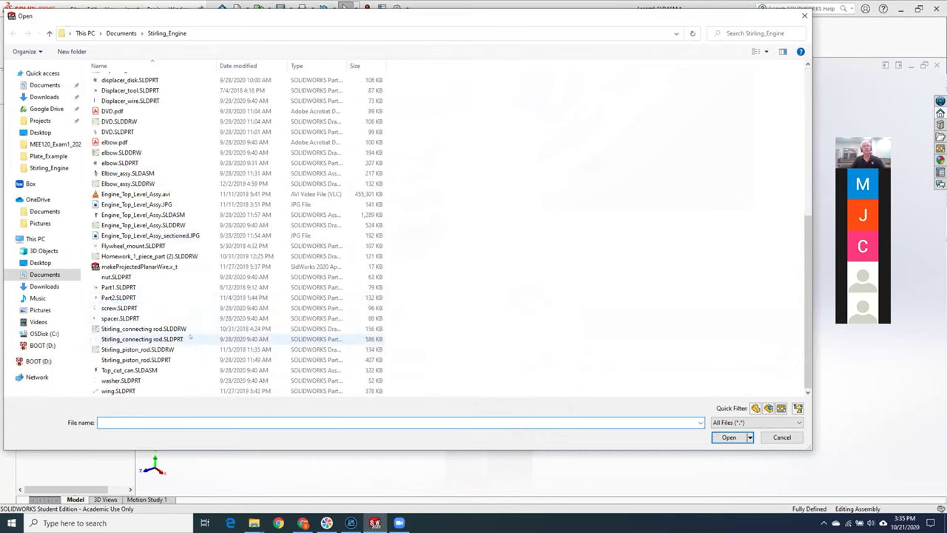
pyautogui.doubleClick(185, 215)
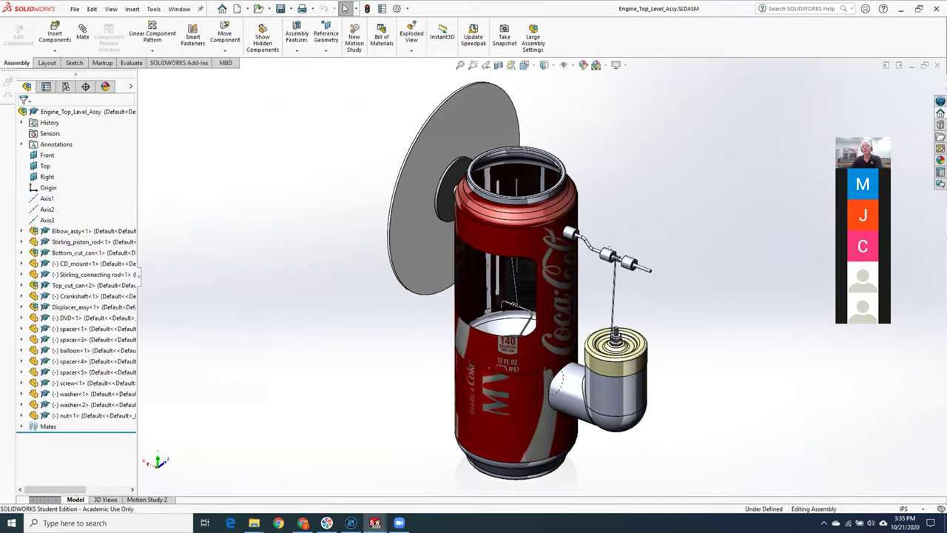
# - Hide the two spacers on either side of the wire coil on the crankshaft
pyautogui.scroll(-5, 621, 263)
pyautogui.scroll(-3, 602, 294)
pyautogui.click(603, 294)
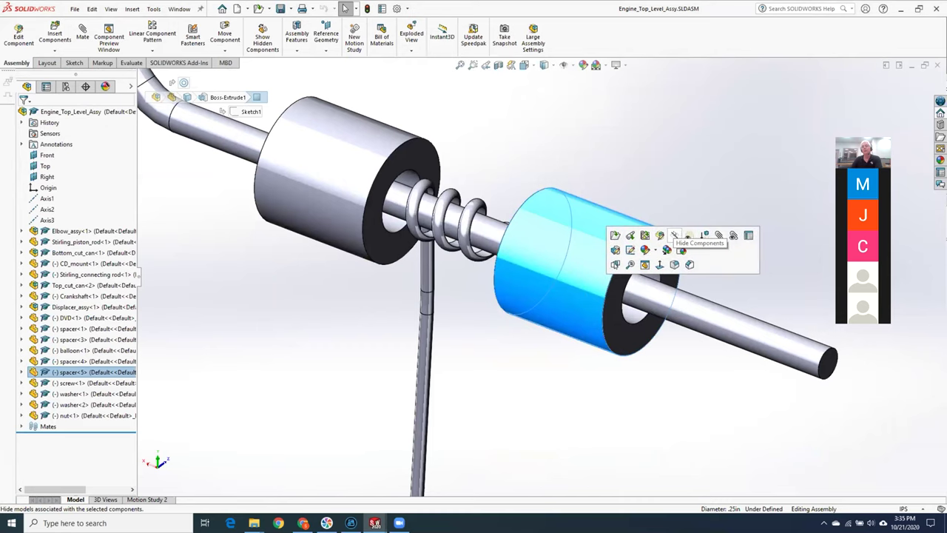
pyautogui.click(674, 236)
pyautogui.rightClick(349, 181)
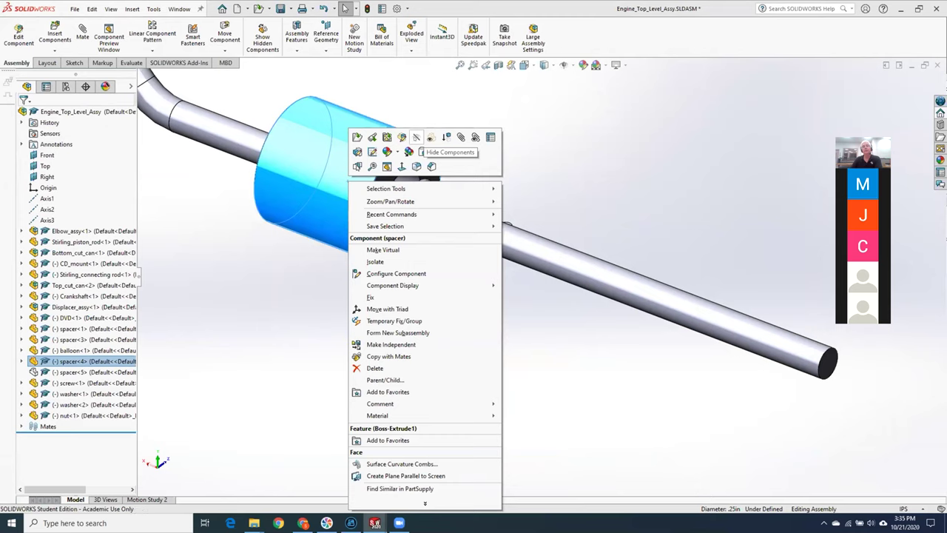
pyautogui.click(413, 144)
# - Hide the crankshaft and examine the piston rod's coiled end, including the inner face cut by the hole through the spiral
pyautogui.rightClick(508, 237)
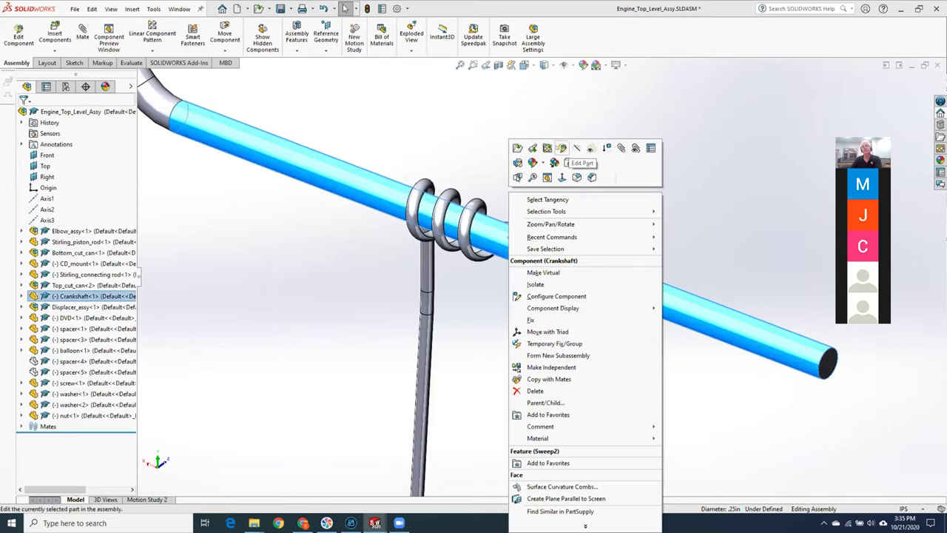
pyautogui.click(590, 148)
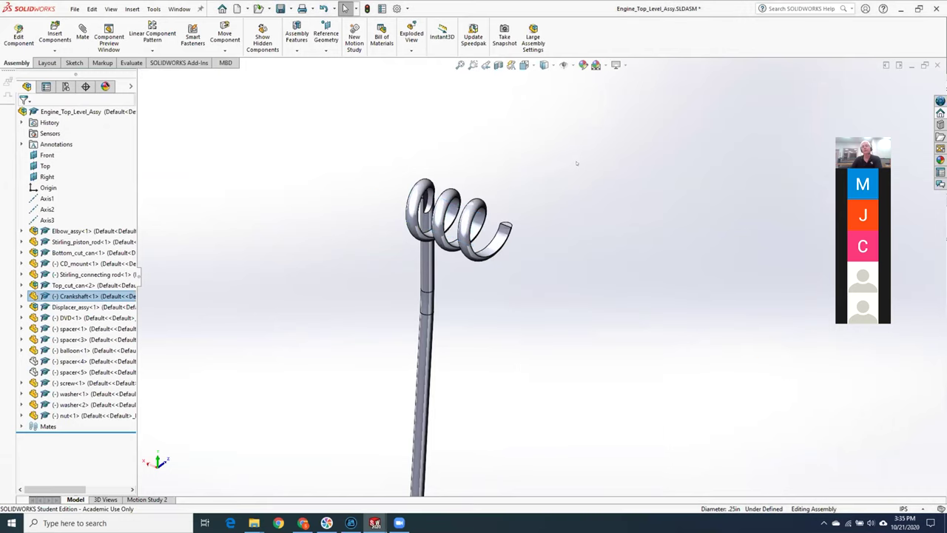
pyautogui.moveTo(555, 278); pyautogui.dragTo(546, 258, button='middle')
pyautogui.scroll(-3, 287, 274)
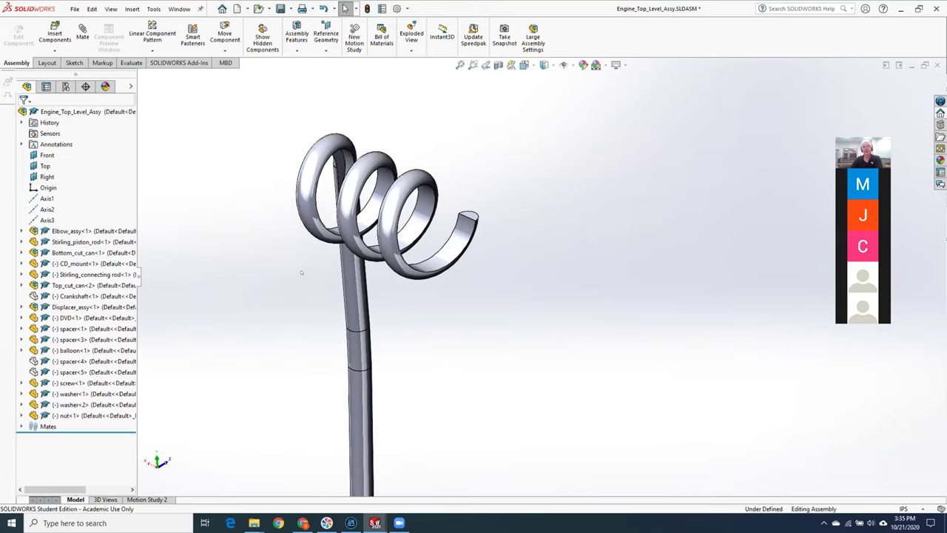
pyautogui.click(456, 249)
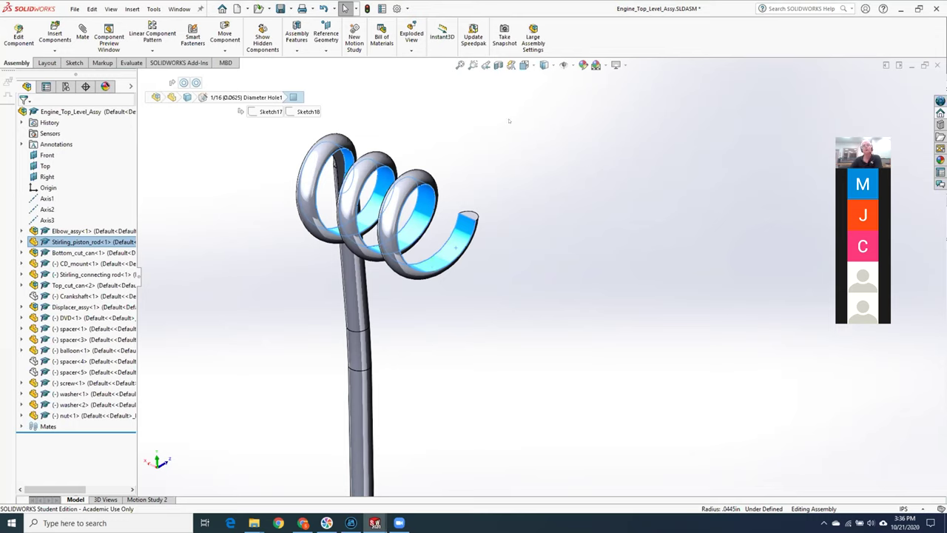
pyautogui.click(611, 178)
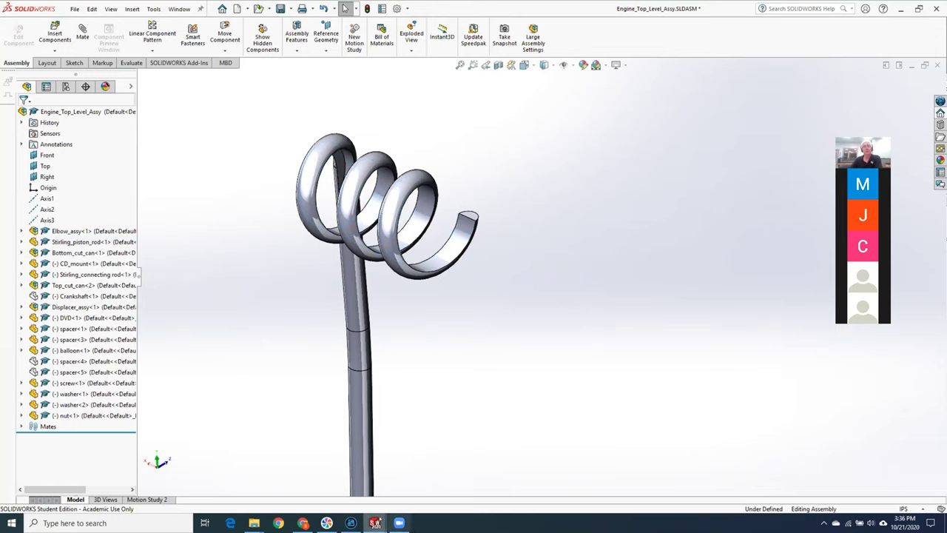
pyautogui.moveTo(303, 523)
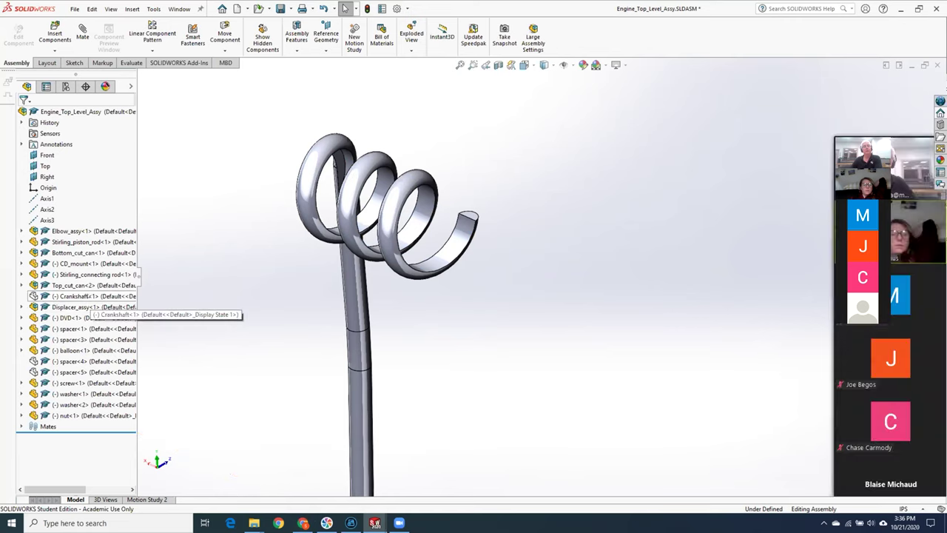
# - Show the hidden crankshaft again and view it running through the piston rod's coil
pyautogui.rightClick(87, 298)
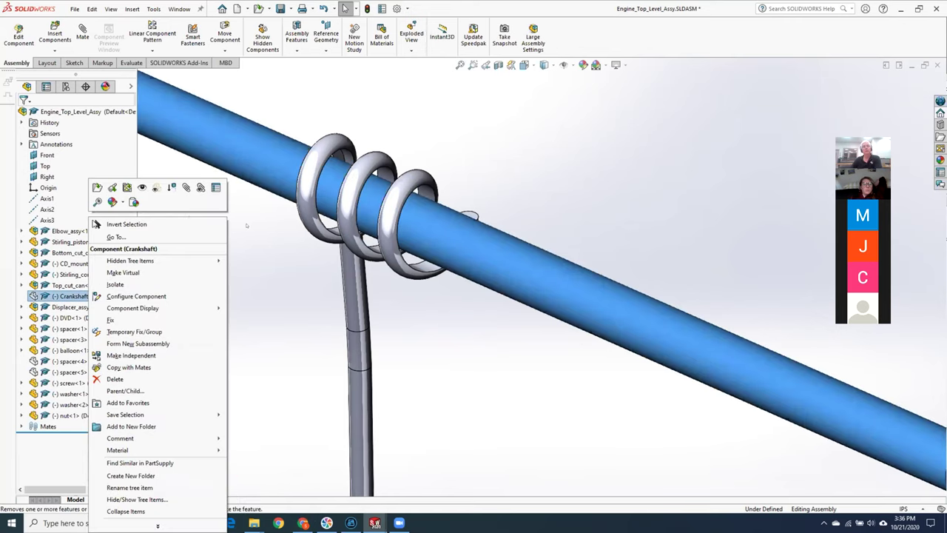
pyautogui.click(142, 187)
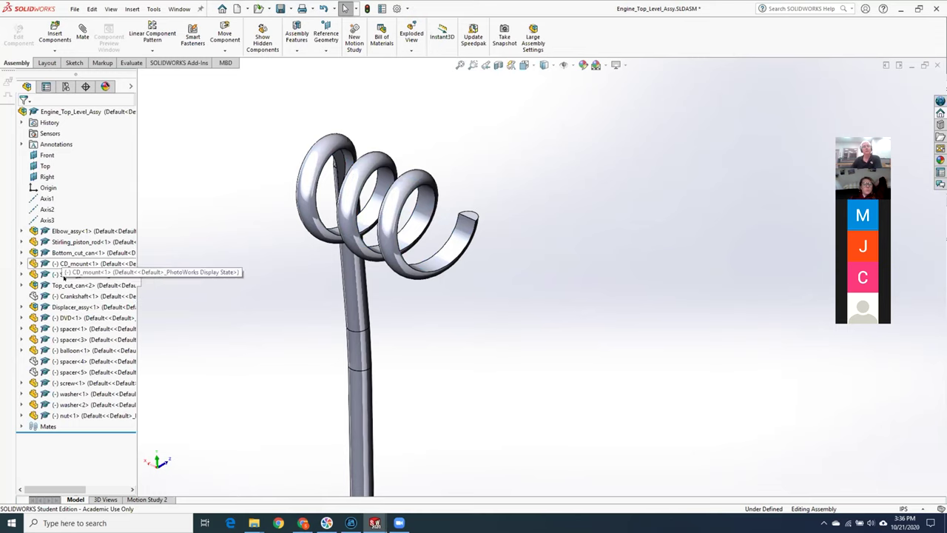
pyautogui.click(89, 296)
pyautogui.click(124, 265)
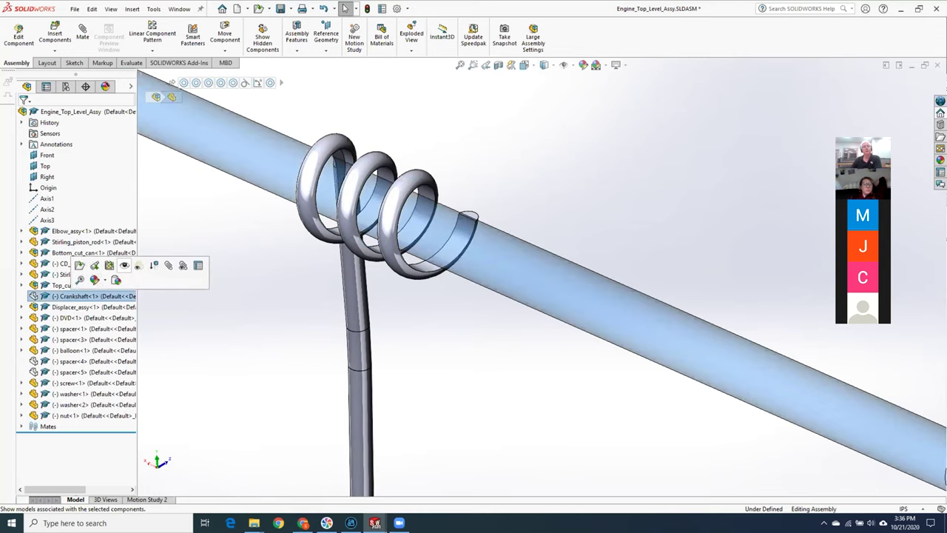
pyautogui.scroll(3, 214, 305)
pyautogui.click(214, 305)
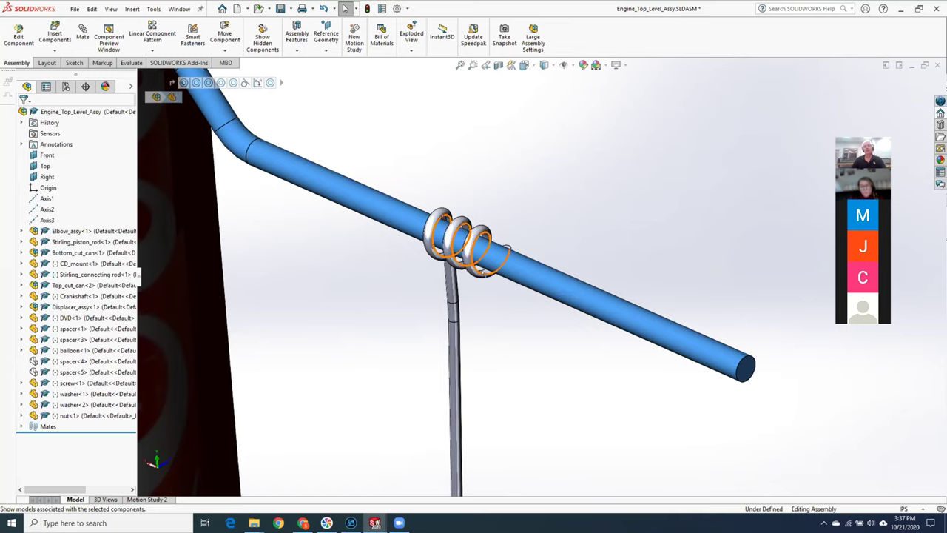
pyautogui.scroll(5, 539, 278)
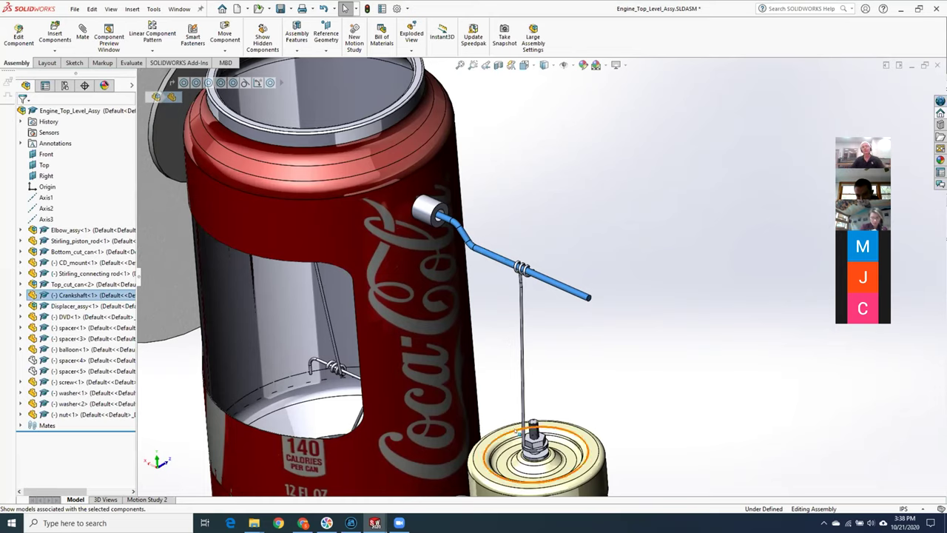
pyautogui.scroll(1, 650, 319)
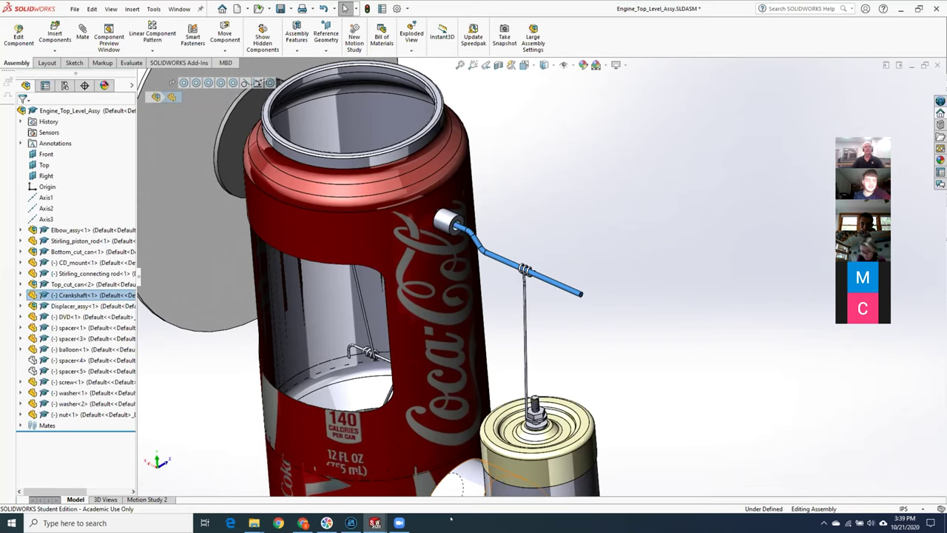
pyautogui.moveTo(375, 523)
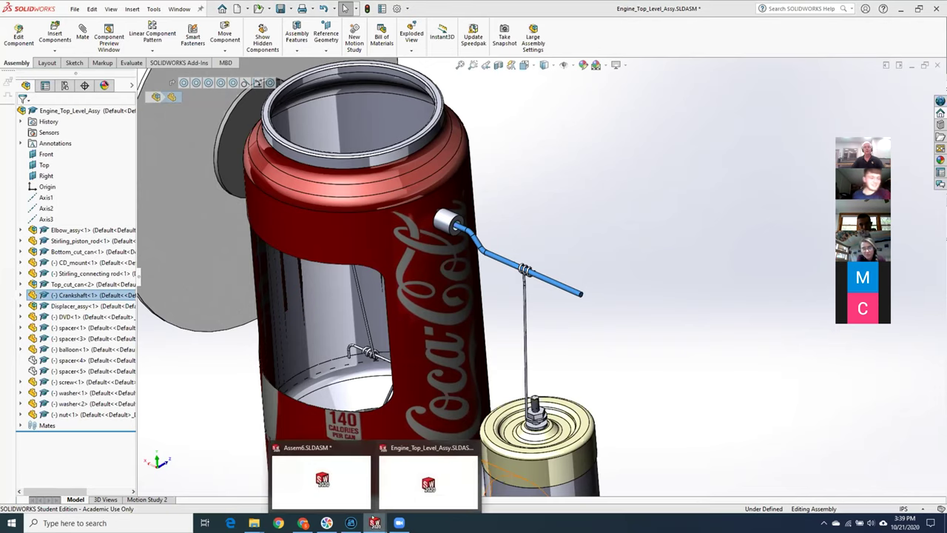
pyautogui.click(414, 481)
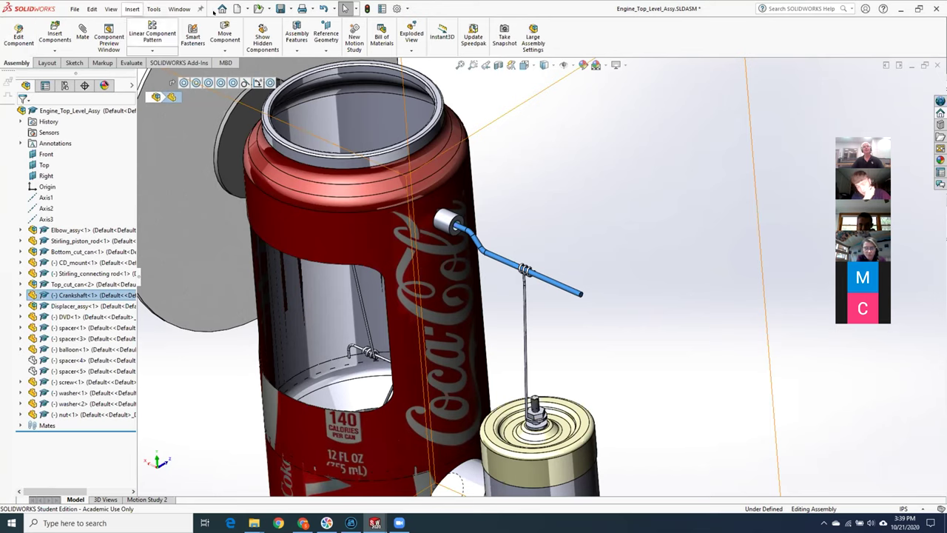
# - Create a new part document from the custom part template (My_cool_p...) in SW_Templates
pyautogui.click(236, 8)
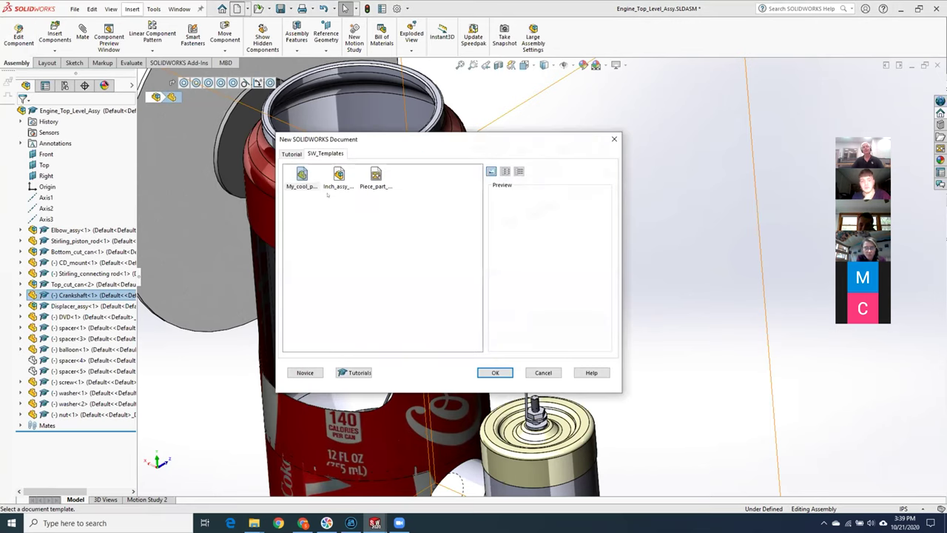
pyautogui.click(302, 176)
pyautogui.click(496, 372)
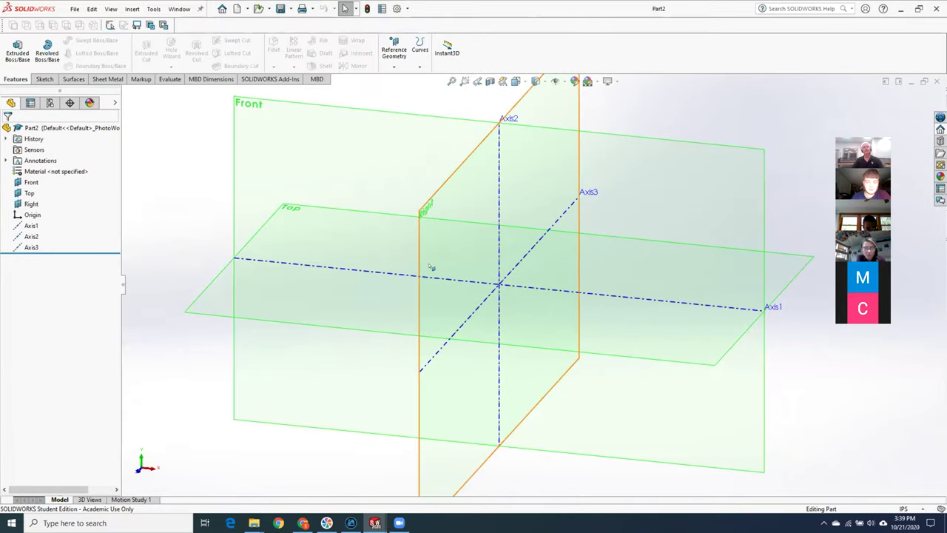
# - Sketch an L-shaped line profile on the Front plane between Axis1 and Axis2, with a sloping inner edge and an inner leg about 0.84 in high
pyautogui.rightClick(662, 152)
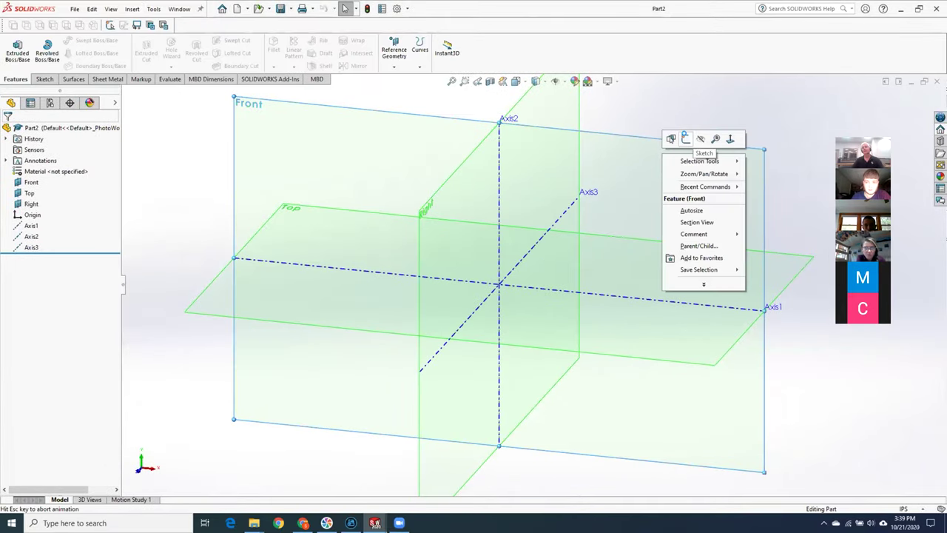
pyautogui.click(670, 138)
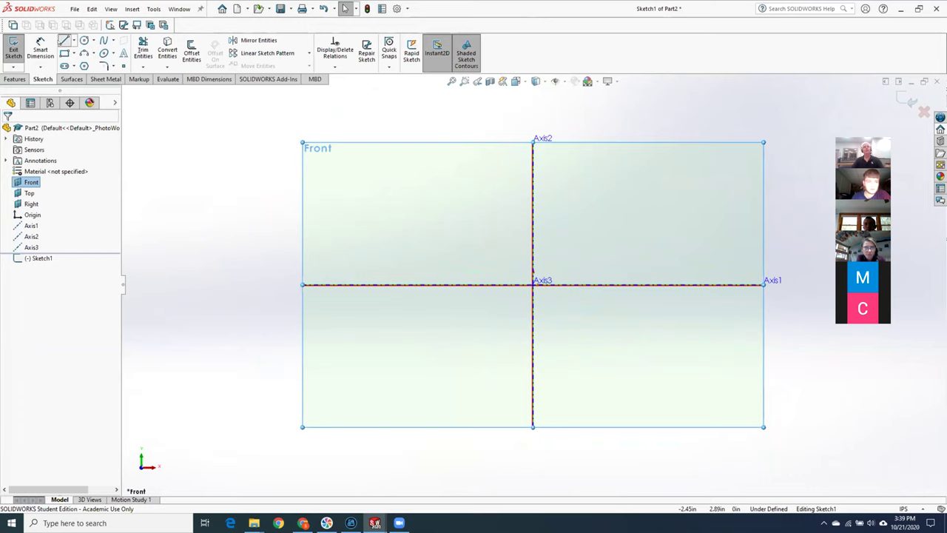
pyautogui.click(64, 41)
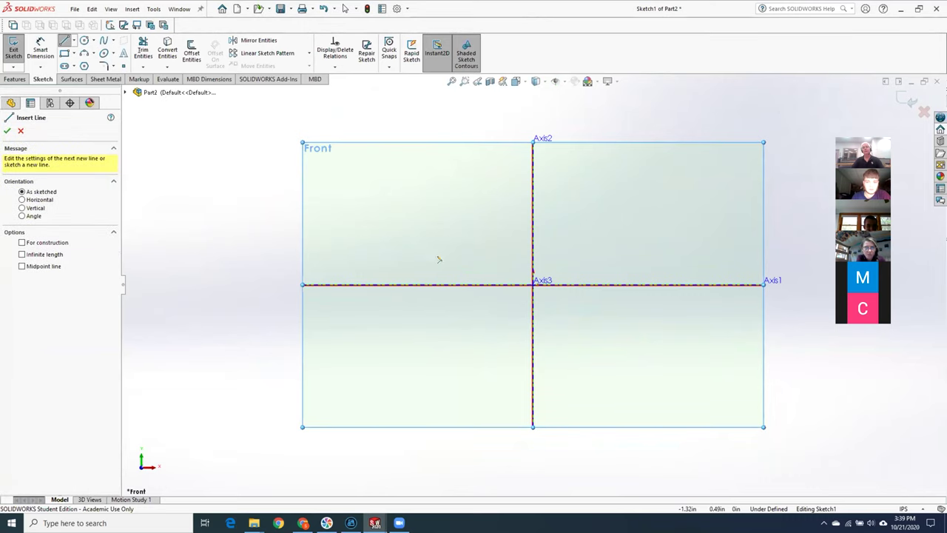
pyautogui.click(450, 284)
pyautogui.click(449, 208)
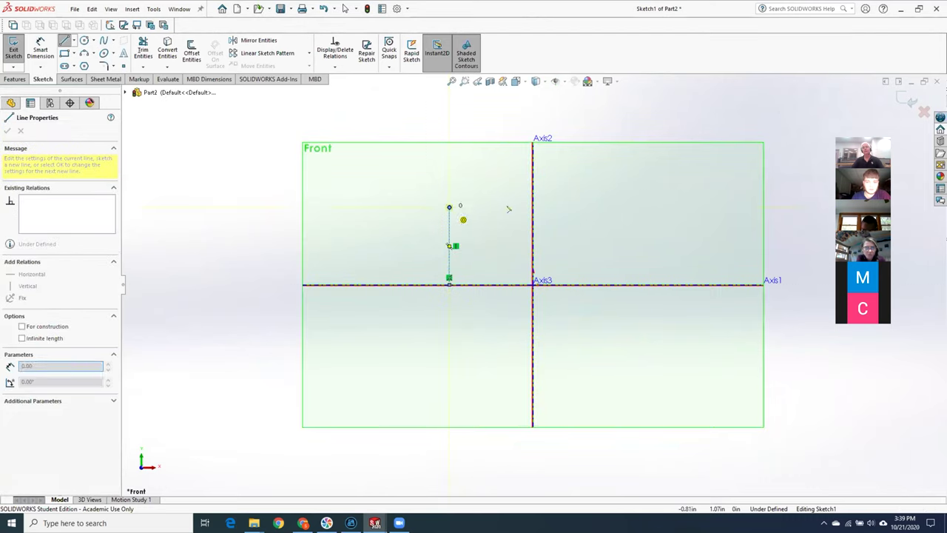
pyautogui.click(533, 207)
pyautogui.click(533, 221)
pyautogui.click(465, 218)
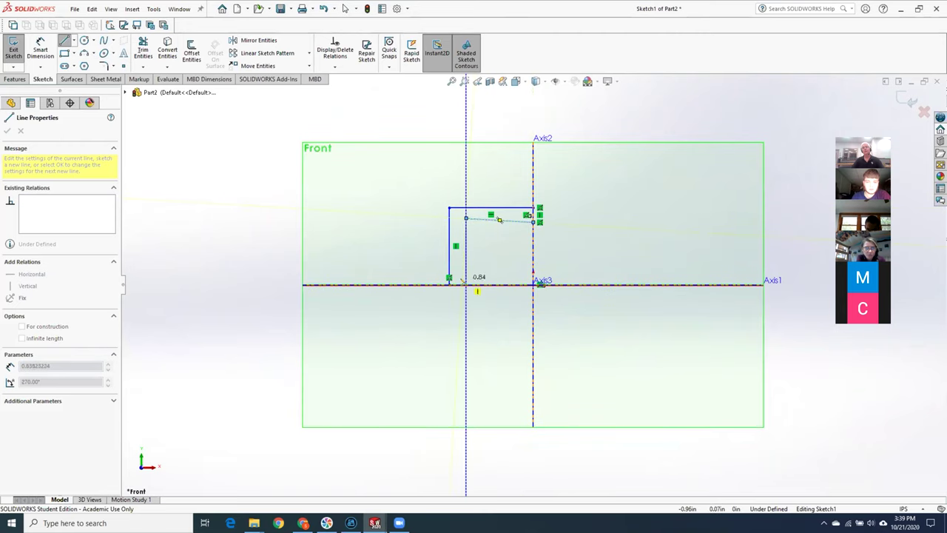
pyautogui.click(465, 284)
pyautogui.click(449, 285)
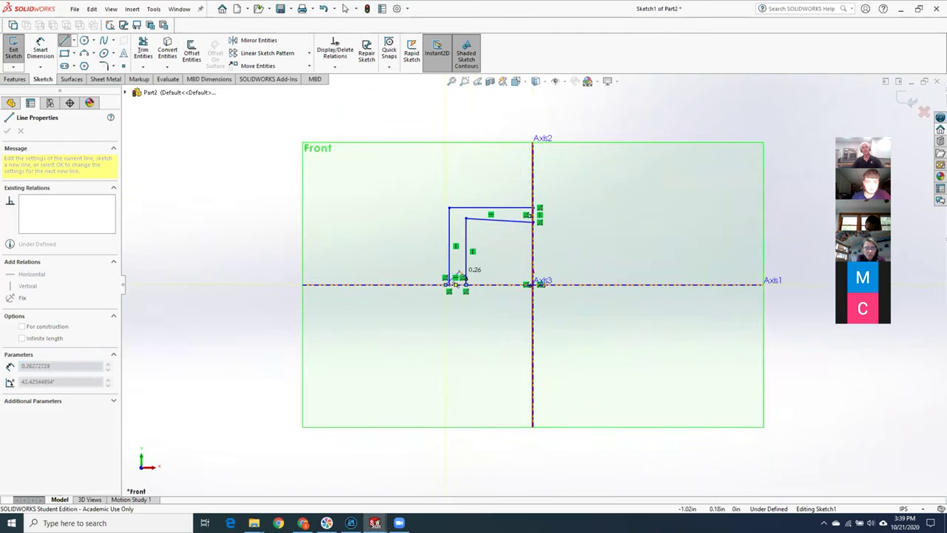
pyautogui.press('Escape')
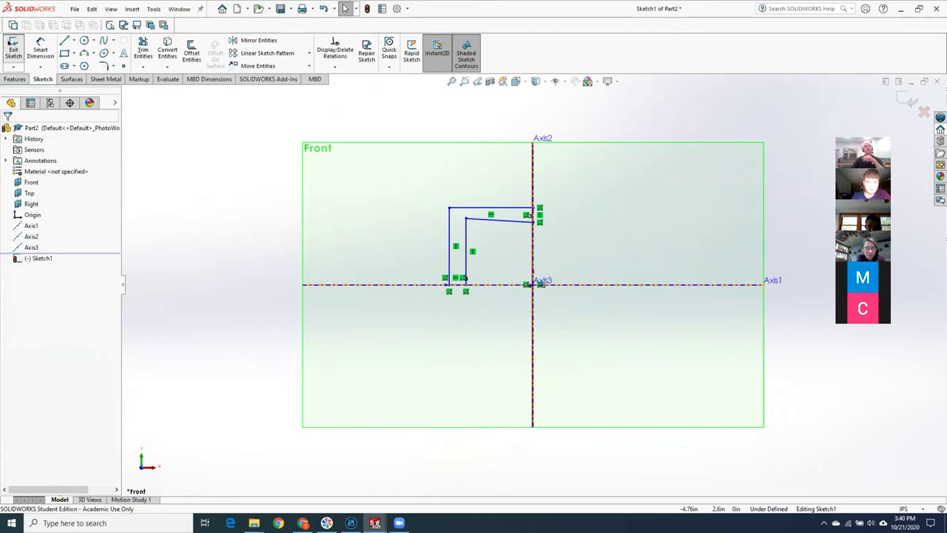
pyautogui.click(13, 50)
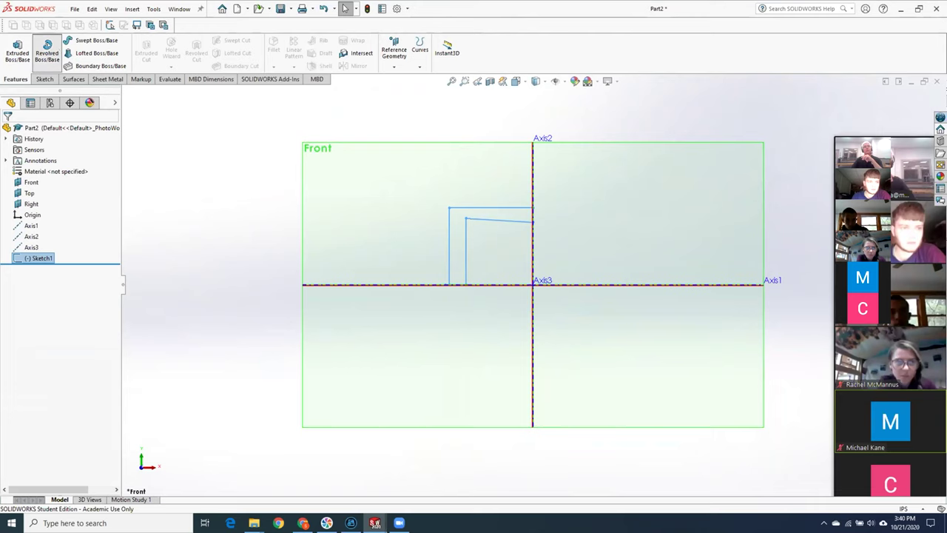
# - Try to revolve the profile sketch 360 degrees about Axis2 as a one-direction thin feature with 0.10 in thickness
pyautogui.click(46, 50)
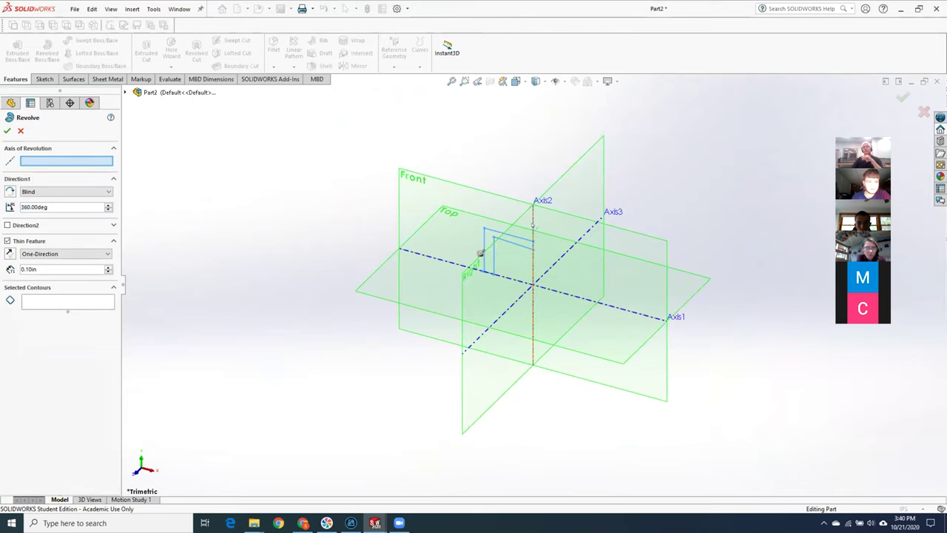
pyautogui.click(533, 228)
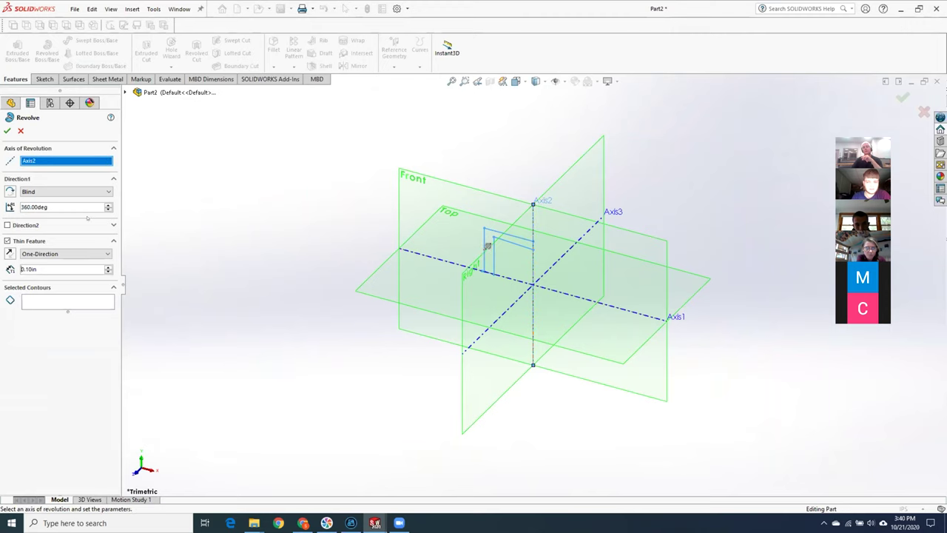
pyautogui.click(6, 131)
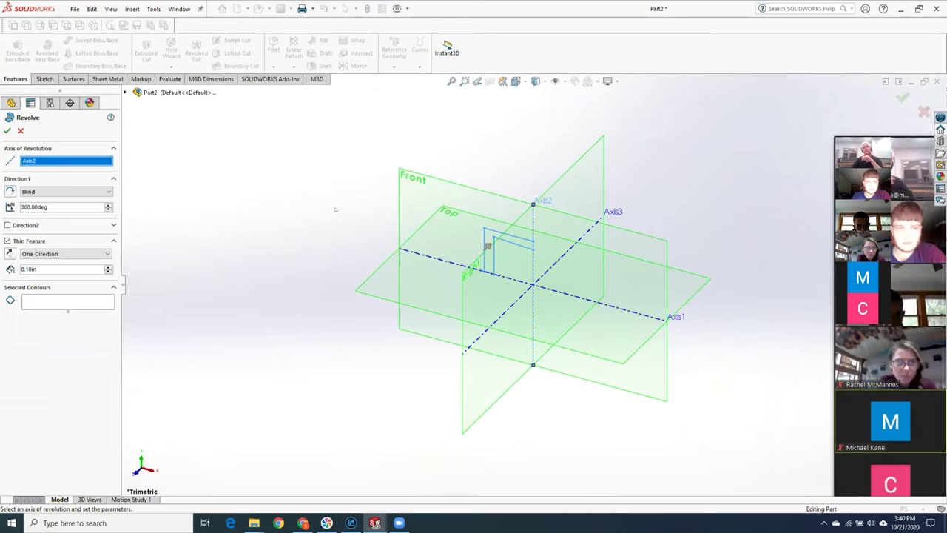
pyautogui.scroll(-5, 511, 265)
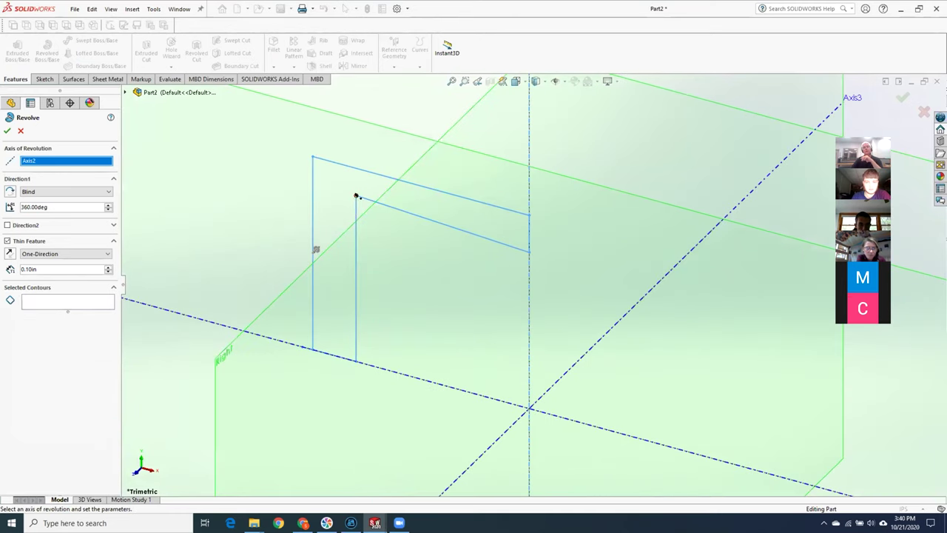
pyautogui.click(355, 199)
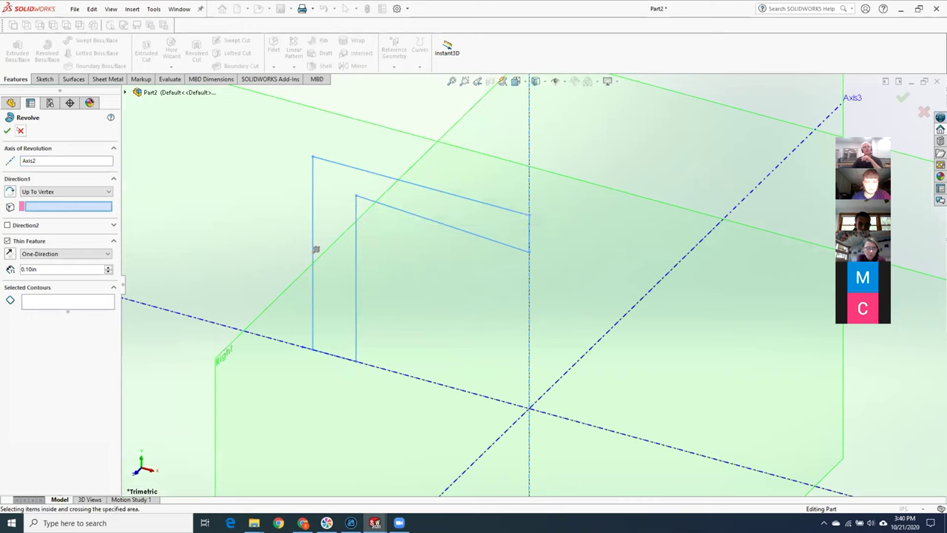
pyautogui.press('Escape')
# - Reopen the L-shaped profile sketch for editing
pyautogui.click(356, 197)
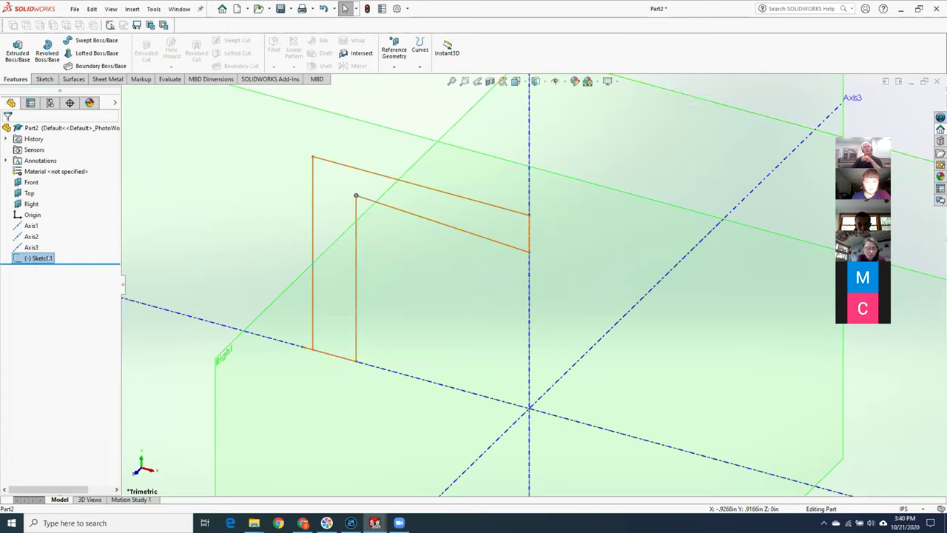
pyautogui.rightClick(38, 258)
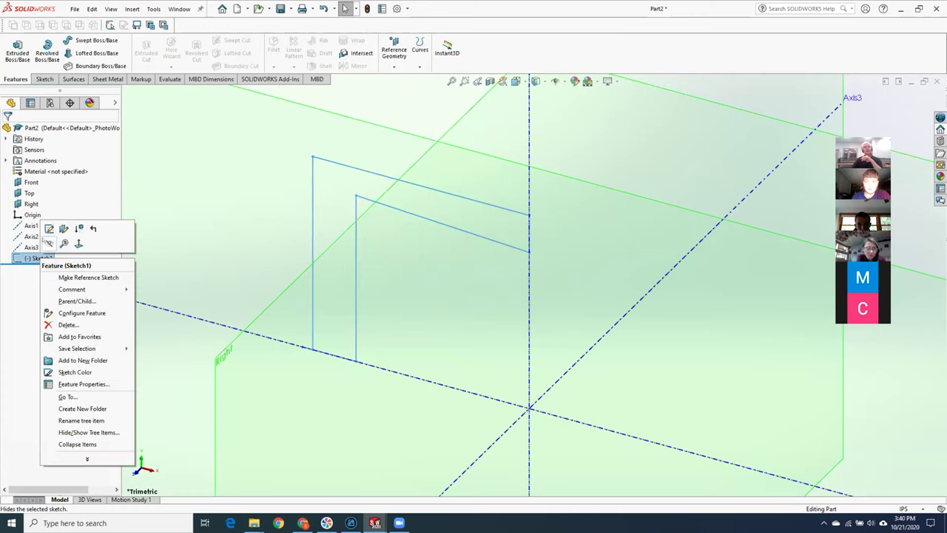
pyautogui.click(47, 225)
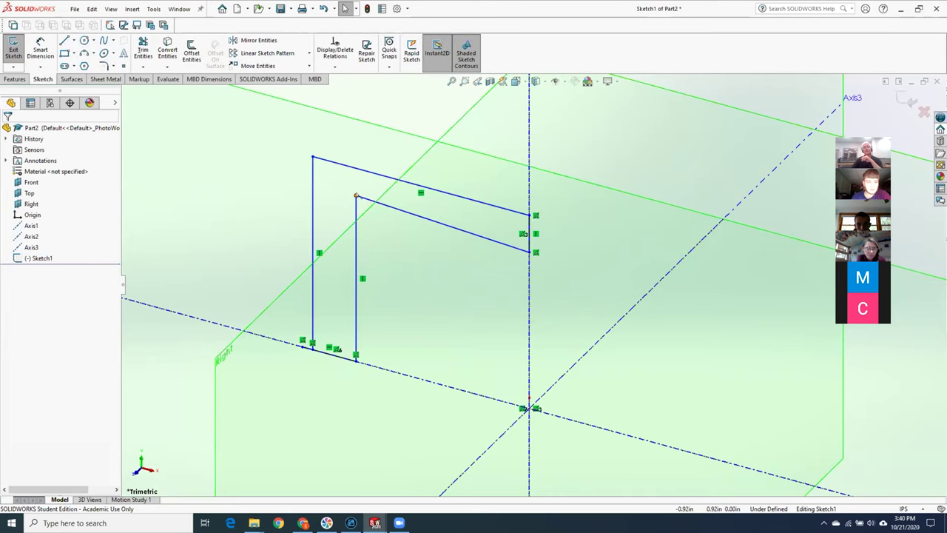
# - Move the profile's inner corner to about X -0.94, Y 0.86 in, and trim the bottom line's stub extending past the outer vertical line
pyautogui.moveTo(356, 197)
pyautogui.mouseDown()
pyautogui.moveTo(353, 213)
pyautogui.moveTo(354, 205)
pyautogui.mouseUp()
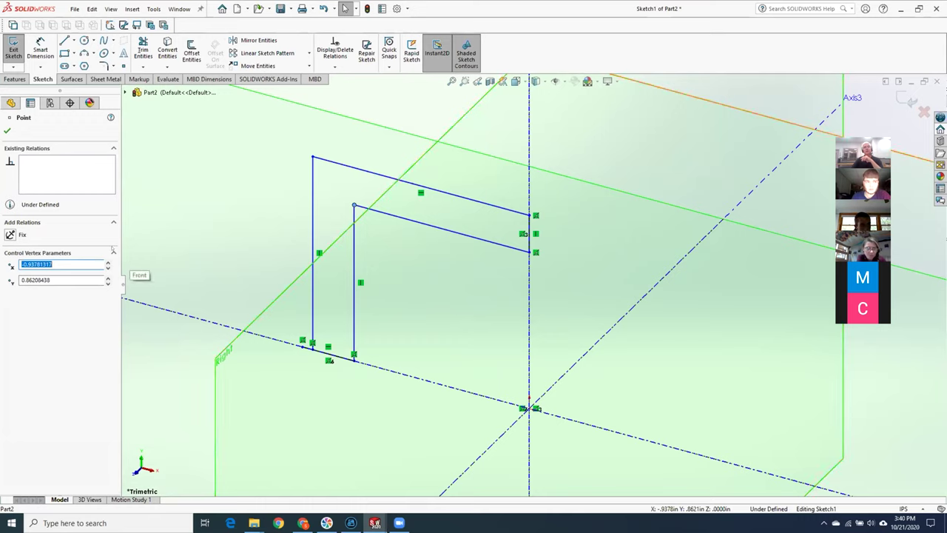
pyautogui.press('Escape')
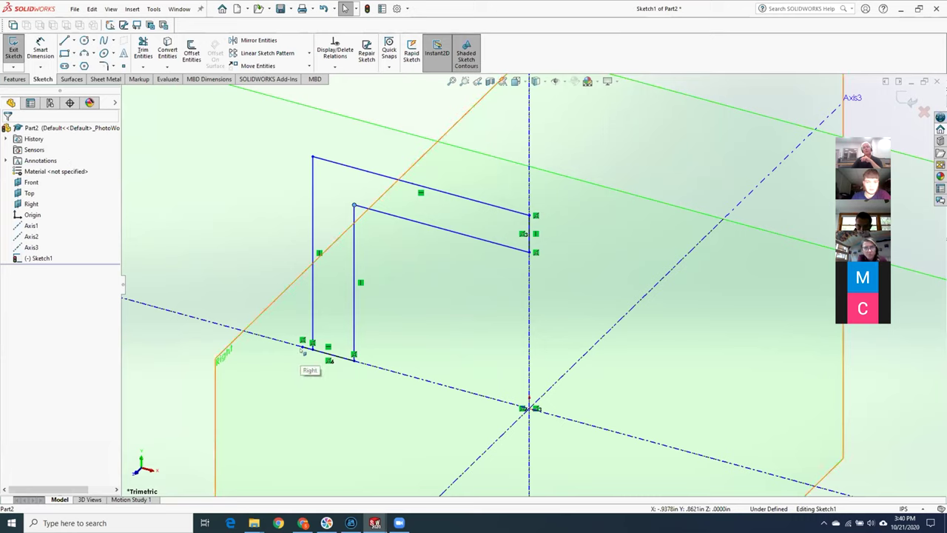
pyautogui.scroll(5, 329, 299)
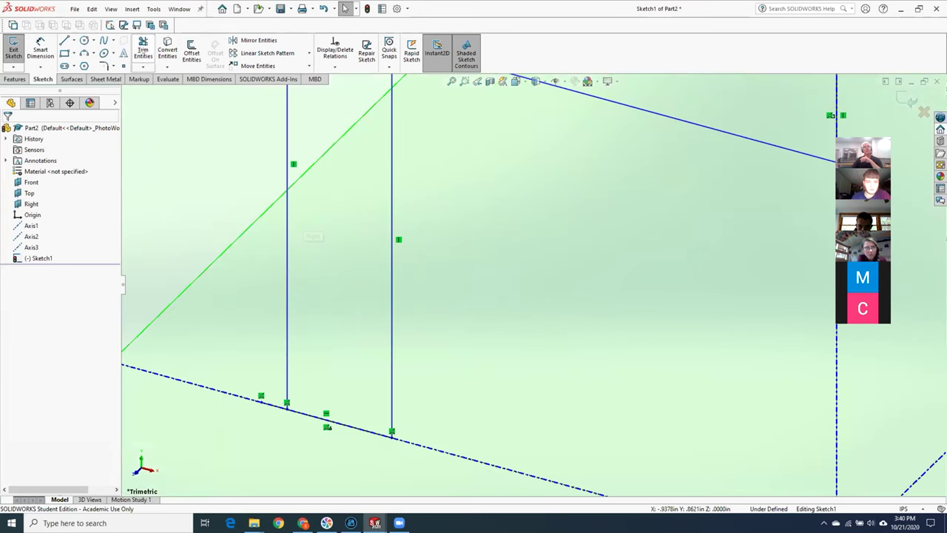
pyautogui.click(143, 49)
pyautogui.moveTo(263, 375)
pyautogui.mouseDown()
pyautogui.moveTo(269, 427)
pyautogui.moveTo(254, 422)
pyautogui.mouseUp()
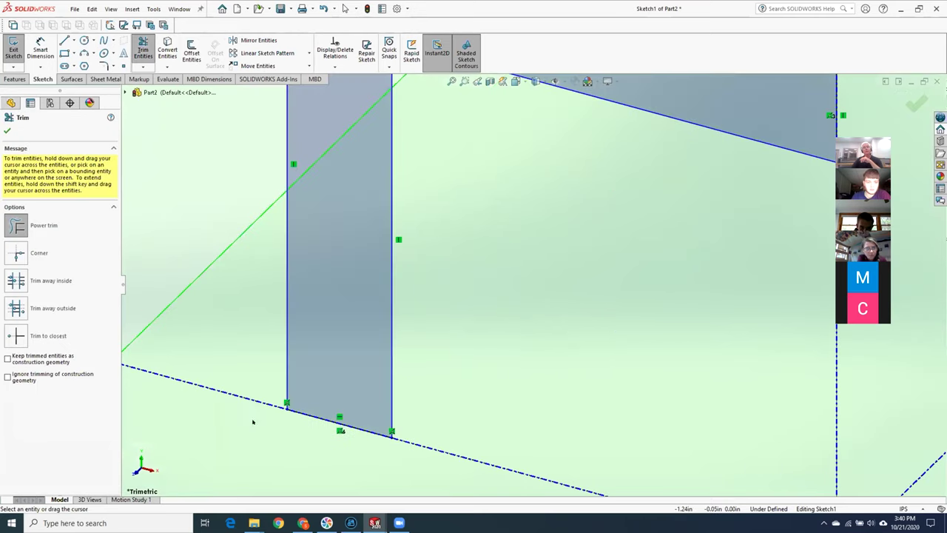
pyautogui.scroll(-5, 533, 285)
pyautogui.click(13, 49)
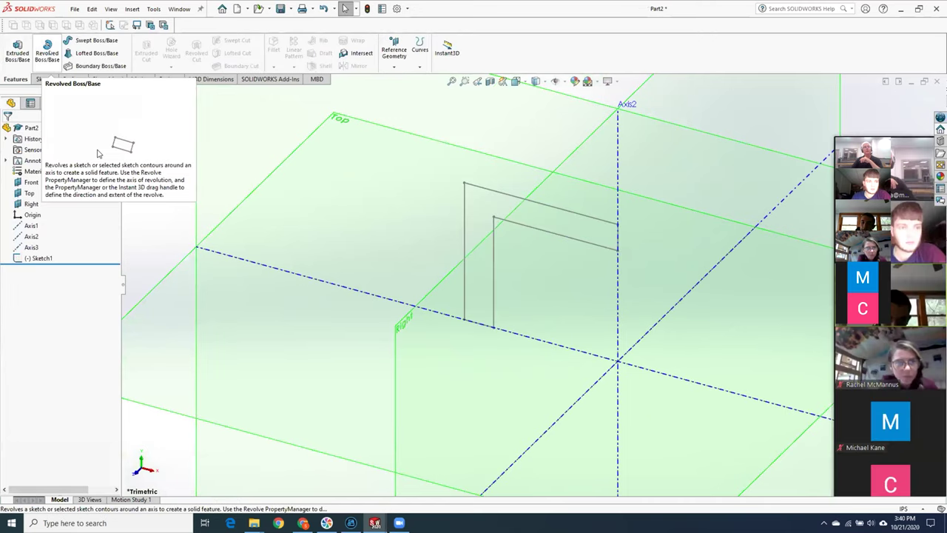
# - Revolve the open-bottomed cap profile 360 degrees about the vertical Axis2 to form a solid body
pyautogui.click(47, 53)
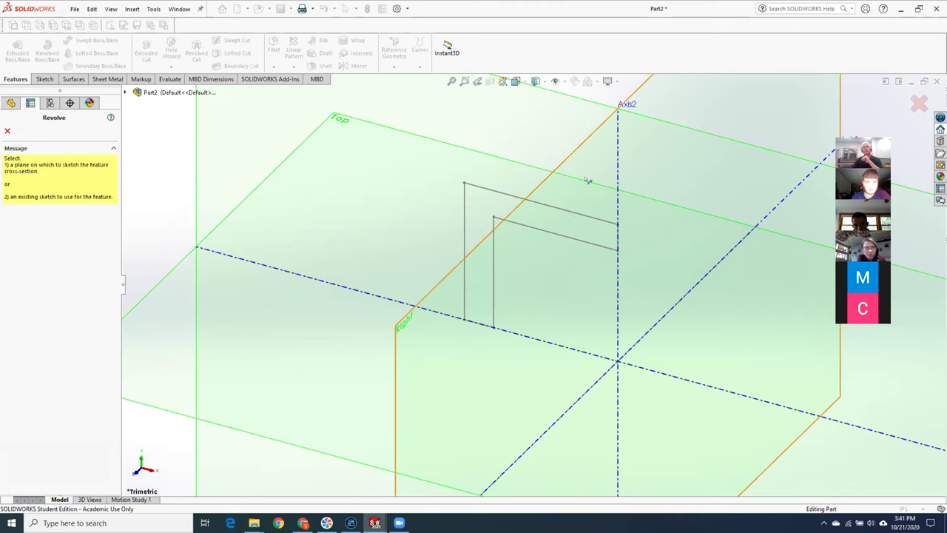
pyautogui.click(581, 217)
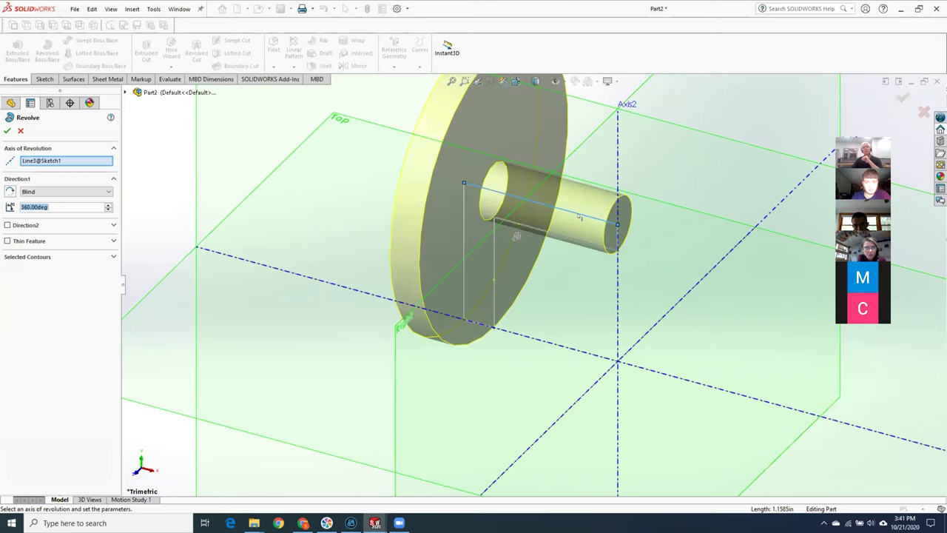
pyautogui.click(65, 166)
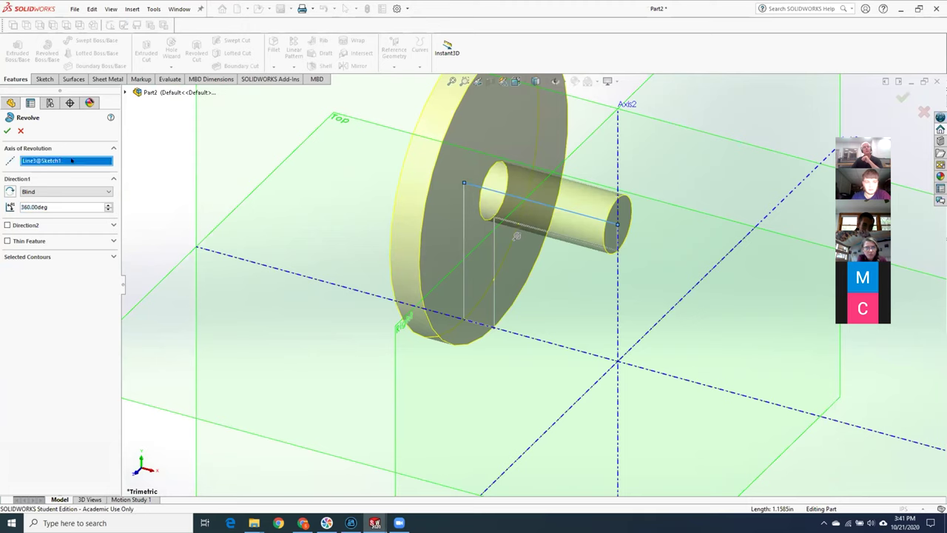
pyautogui.click(618, 287)
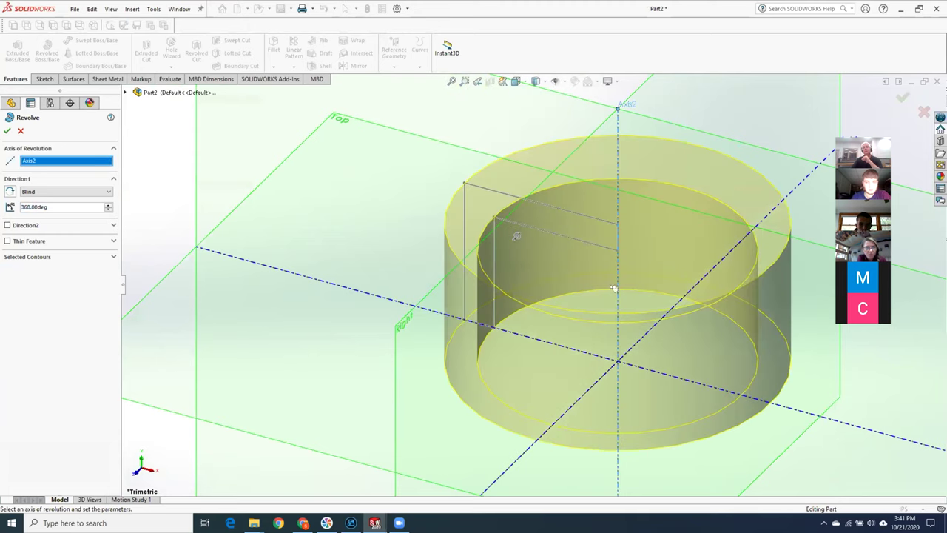
pyautogui.click(7, 130)
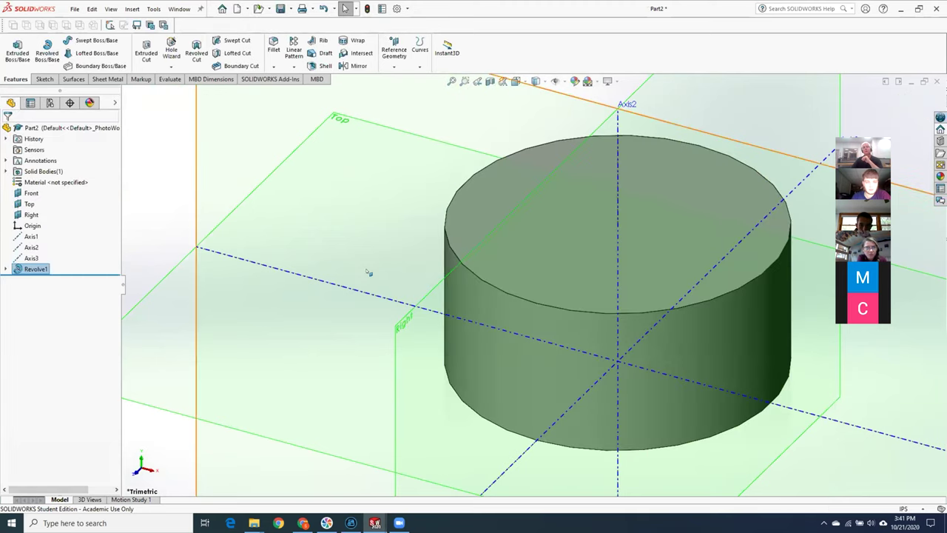
# - Review the revolved body together with its planes and axes, and close the part without saving
pyautogui.moveTo(370, 272)
pyautogui.mouseDown(button='middle')
pyautogui.moveTo(367, 93)
pyautogui.moveTo(358, 224)
pyautogui.moveTo(334, 262)
pyautogui.mouseUp(button='middle')
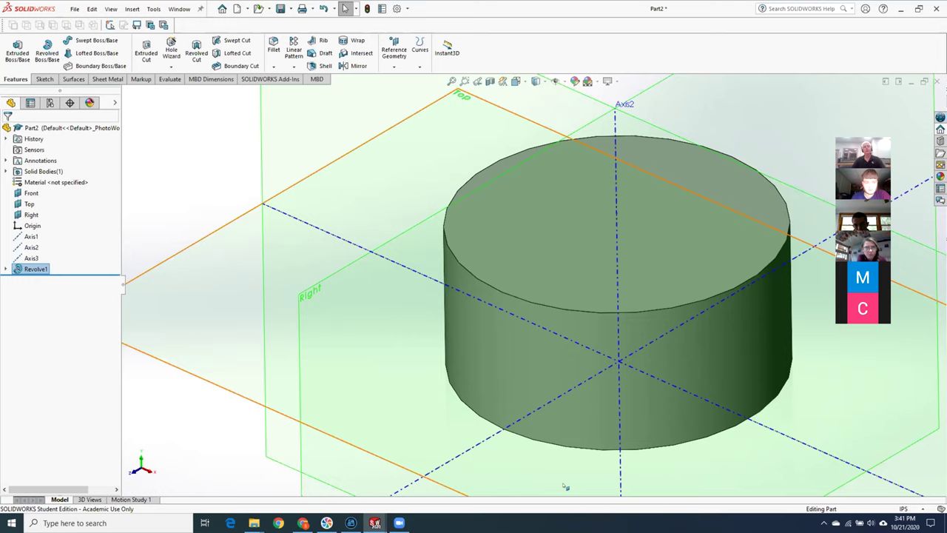
pyautogui.press('f')
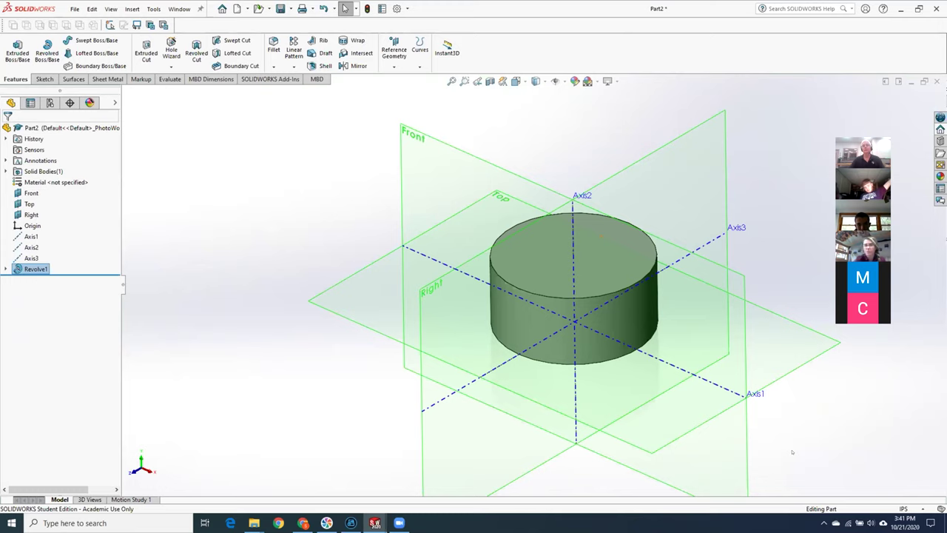
pyautogui.click(272, 209)
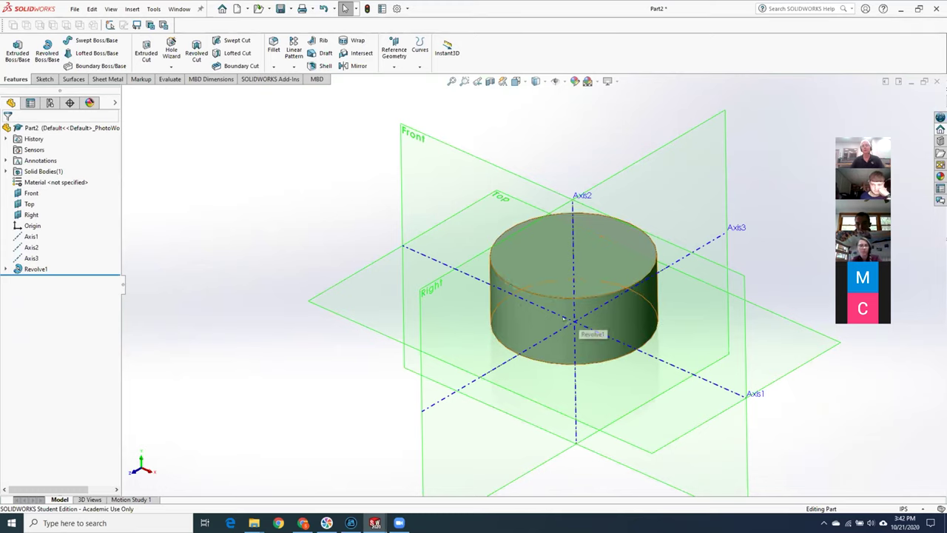
pyautogui.click(937, 81)
pyautogui.click(453, 270)
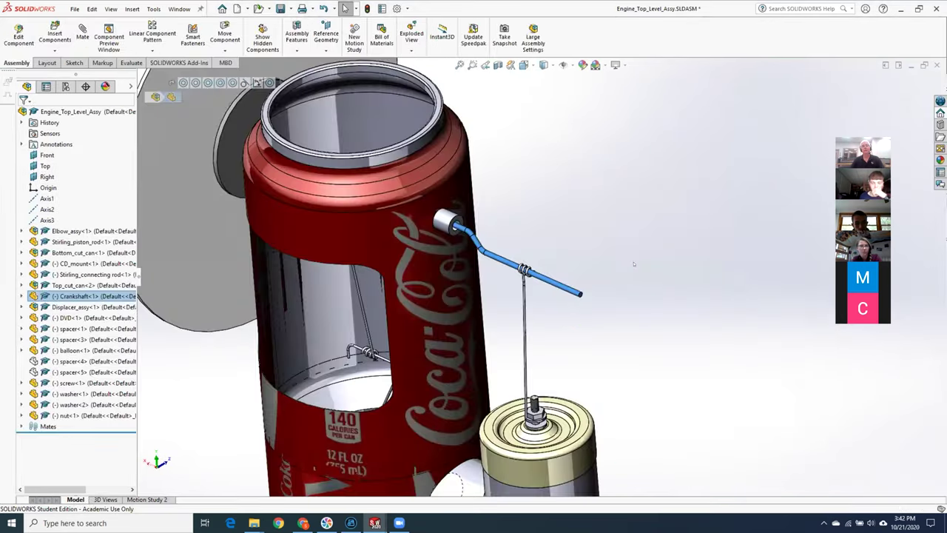
# - Close the Engine_Top_Level_Assy assembly without saving its changes
pyautogui.scroll(5, 634, 265)
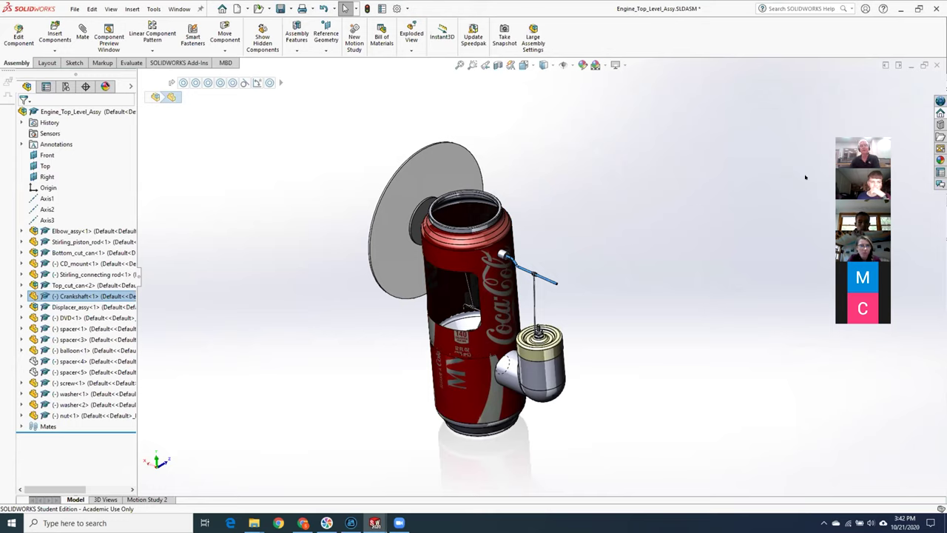
pyautogui.hotkey('ctrl', 'w')
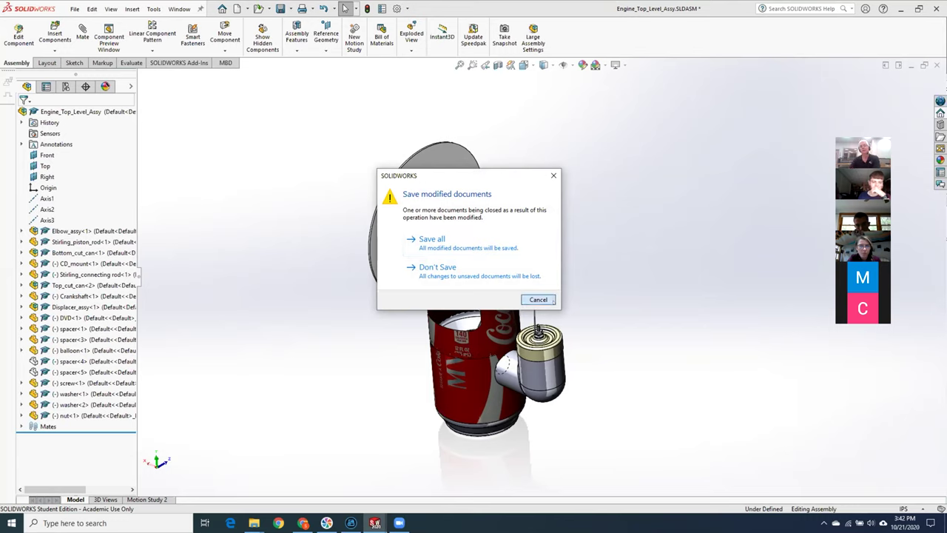
pyautogui.click(527, 299)
pyautogui.click(937, 65)
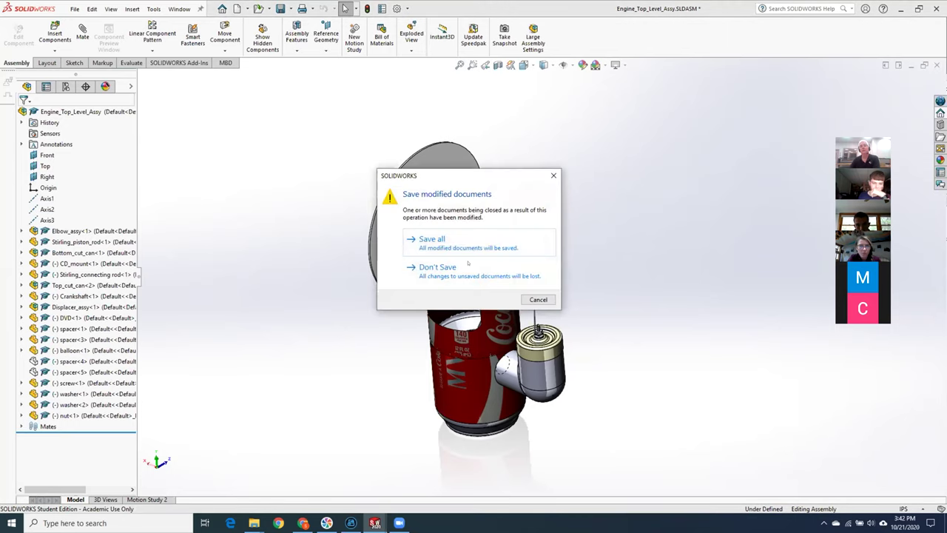
pyautogui.click(467, 265)
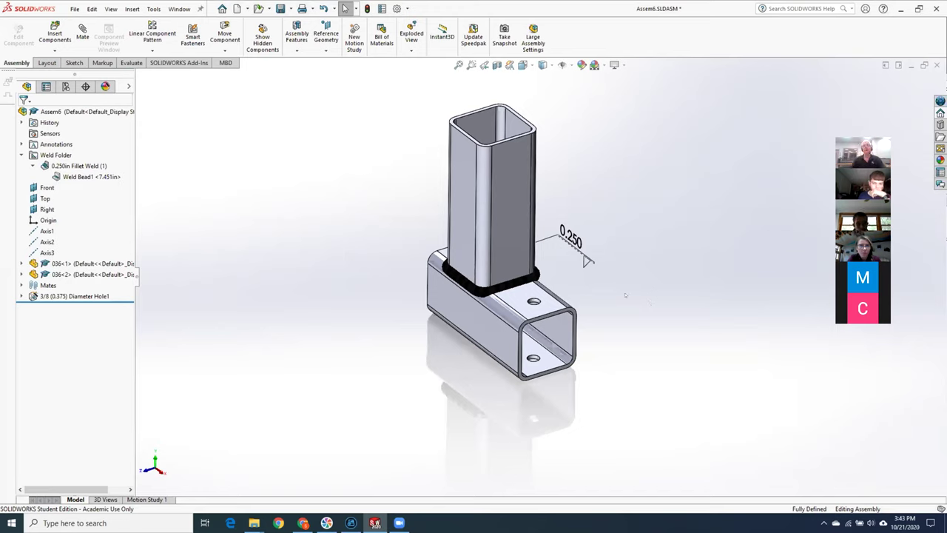
# - Add an assembly-level fillet of 0.100 in radius around the outer top edge of the upright square tube
pyautogui.moveTo(612, 334); pyautogui.dragTo(535, 346, button='middle')
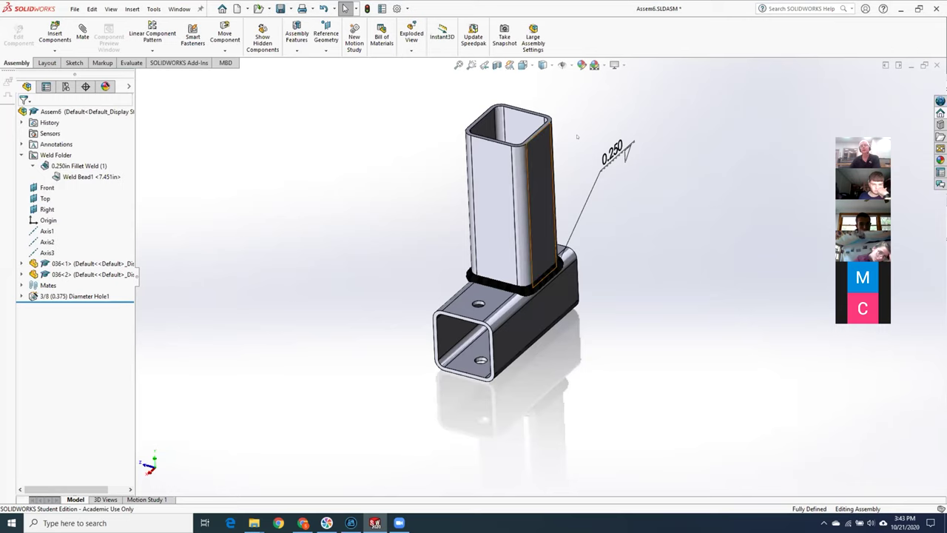
pyautogui.scroll(-5, 497, 169)
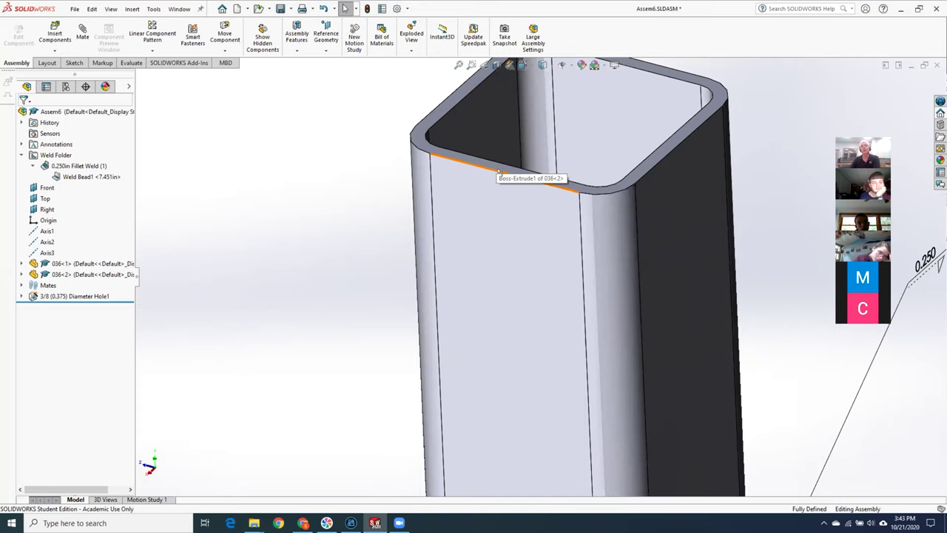
pyautogui.click(132, 9)
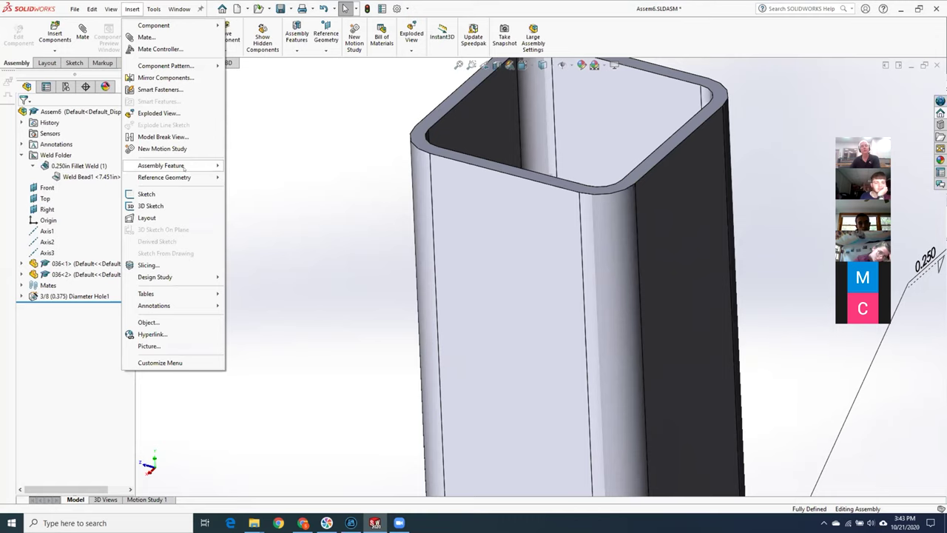
pyautogui.moveTo(184, 167)
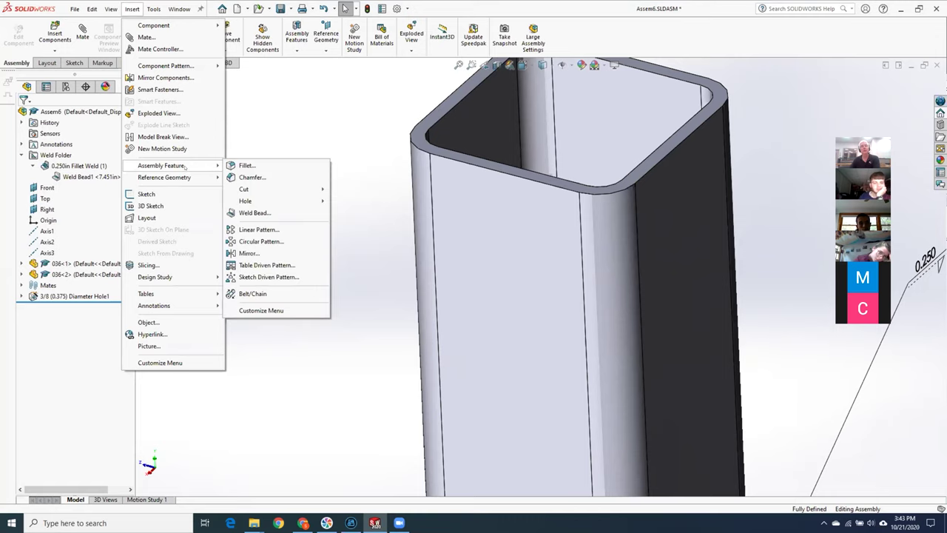
pyautogui.click(247, 165)
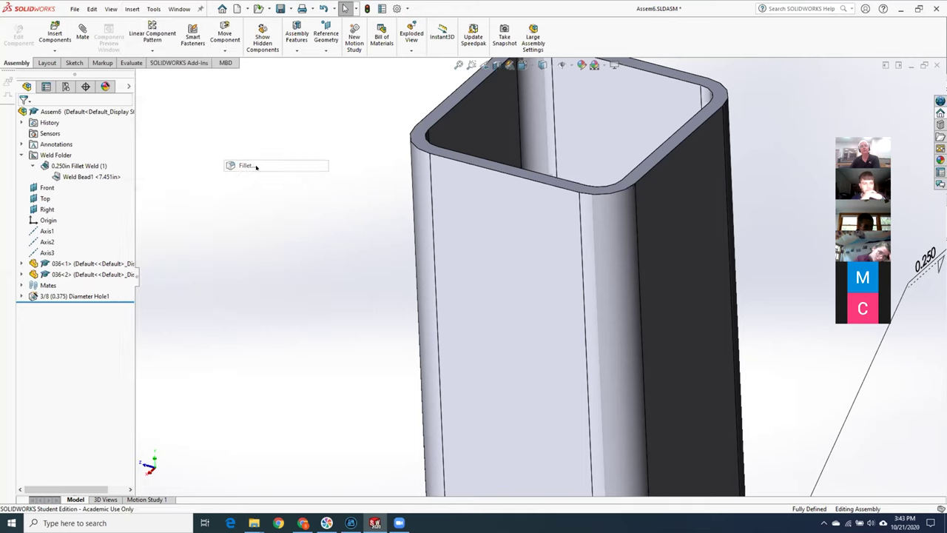
pyautogui.click(530, 186)
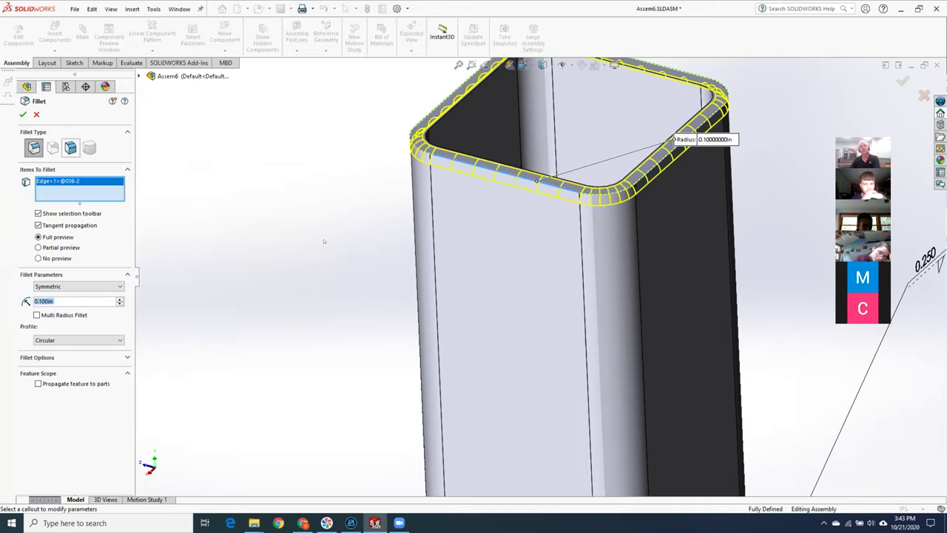
pyautogui.click(82, 185)
pyautogui.press('Return')
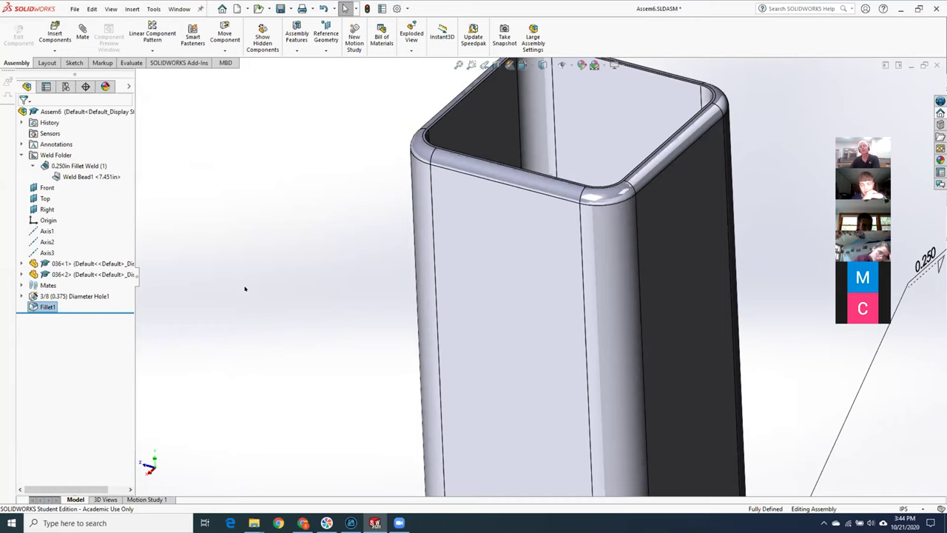
pyautogui.press('z')
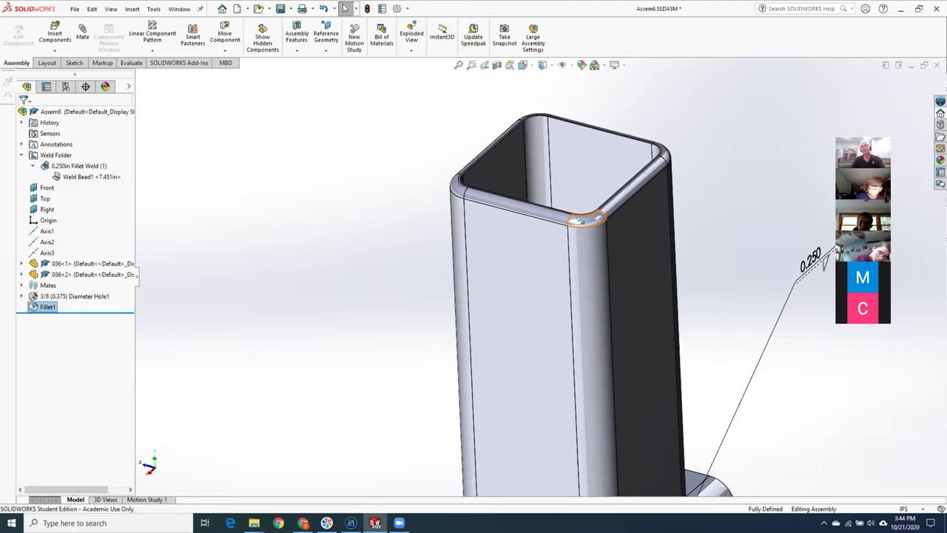
pyautogui.scroll(3, 540, 240)
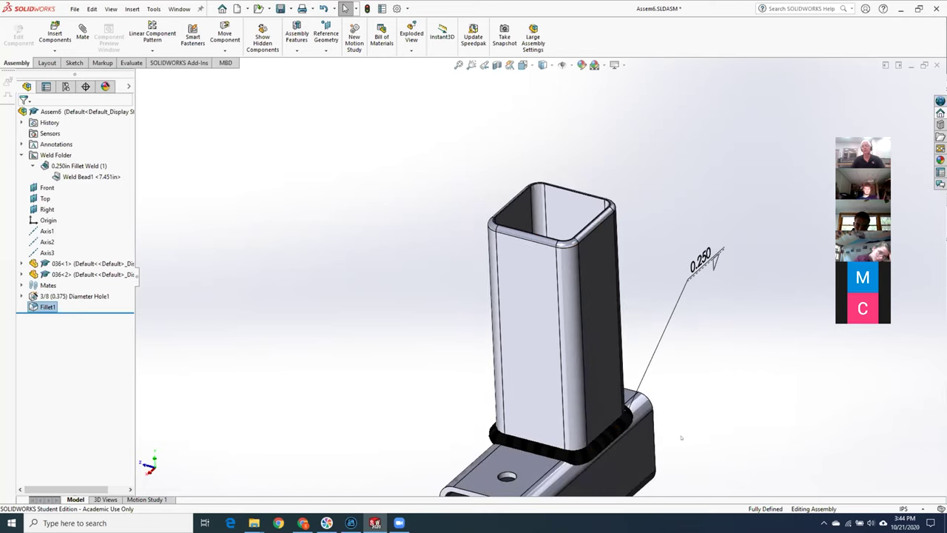
pyautogui.moveTo(690, 429); pyautogui.dragTo(588, 433, button='middle')
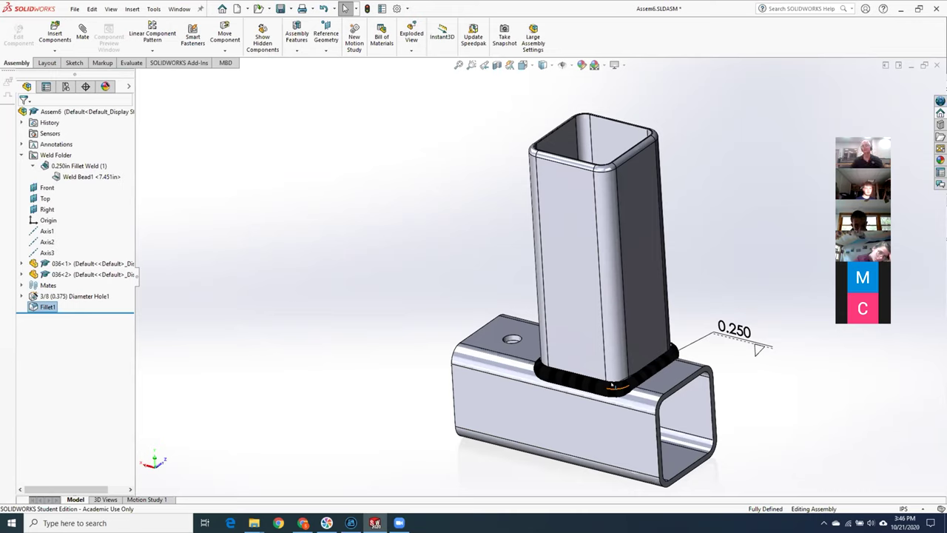
pyautogui.click(372, 234)
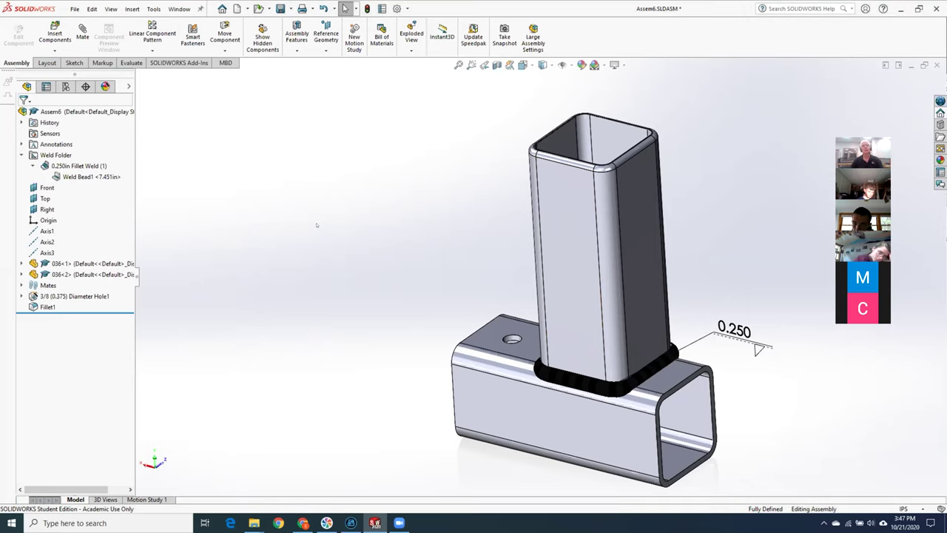
# - Switch to Chrome and close the Final_Project_Requirements document to return to the Final Project course page
pyautogui.click(303, 523)
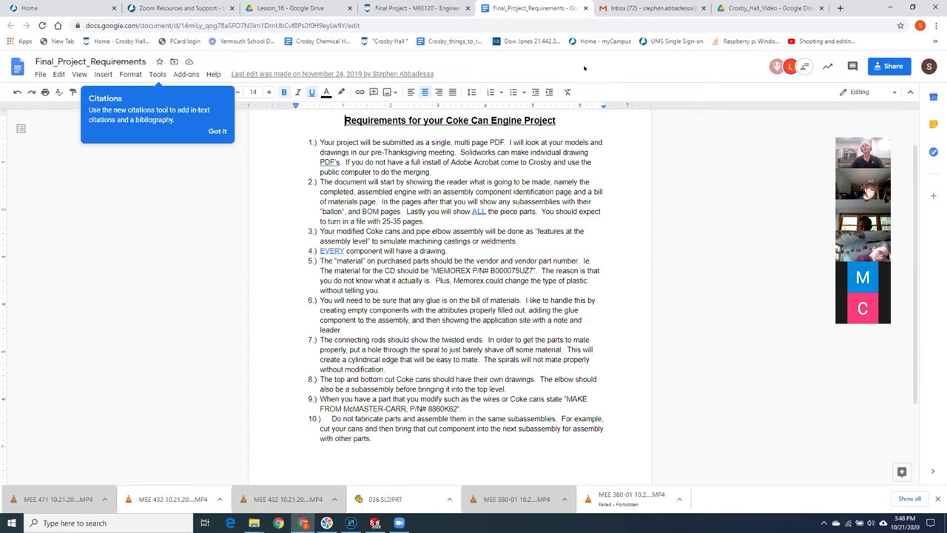
pyautogui.click(586, 8)
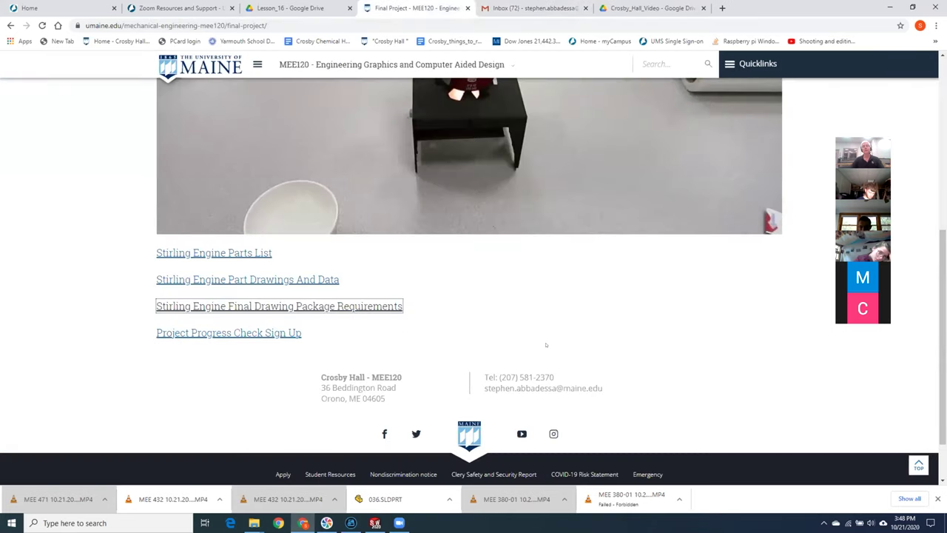
# - Open the Stirling Engine Part Drawings And Data folder from the course page and view Engine_Top_Level_Assy_sectioned.JPG
pyautogui.scroll(3, 544, 335)
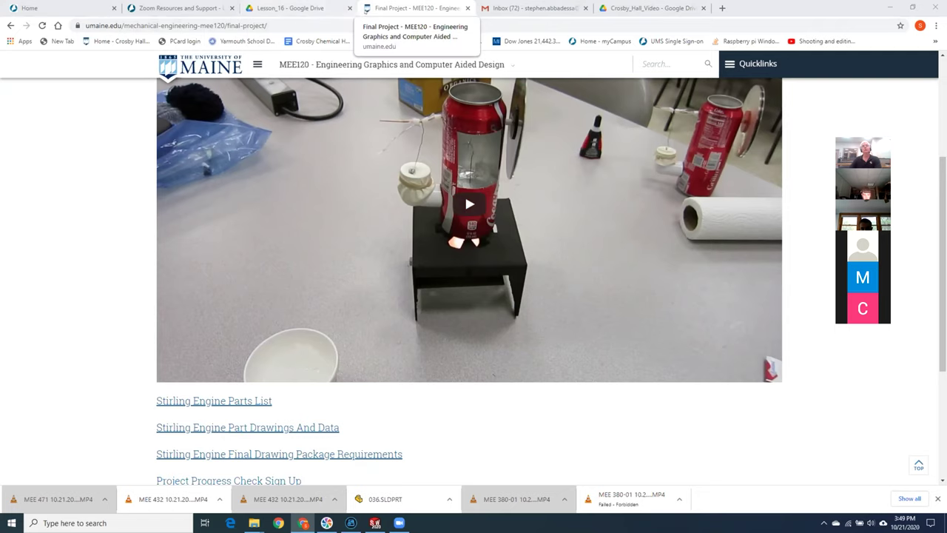
pyautogui.scroll(-2, 355, 356)
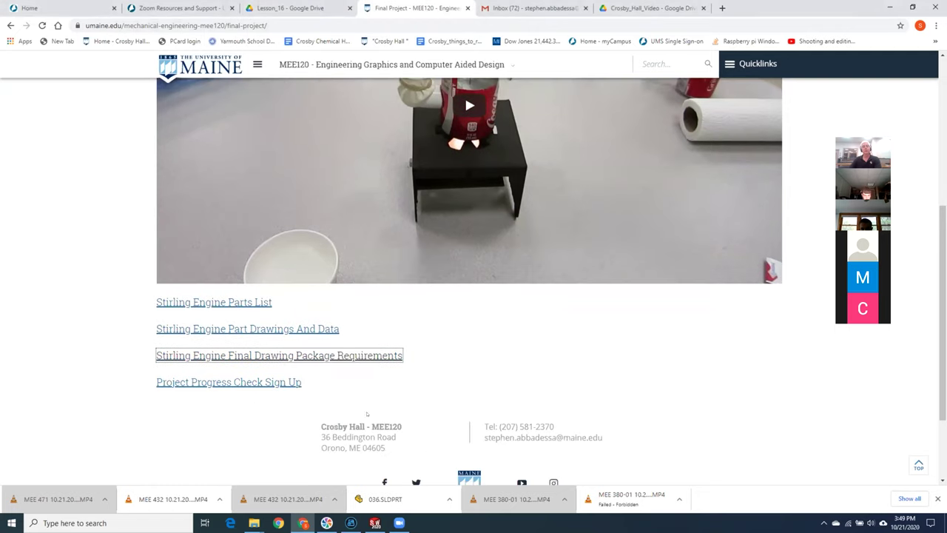
pyautogui.click(356, 357)
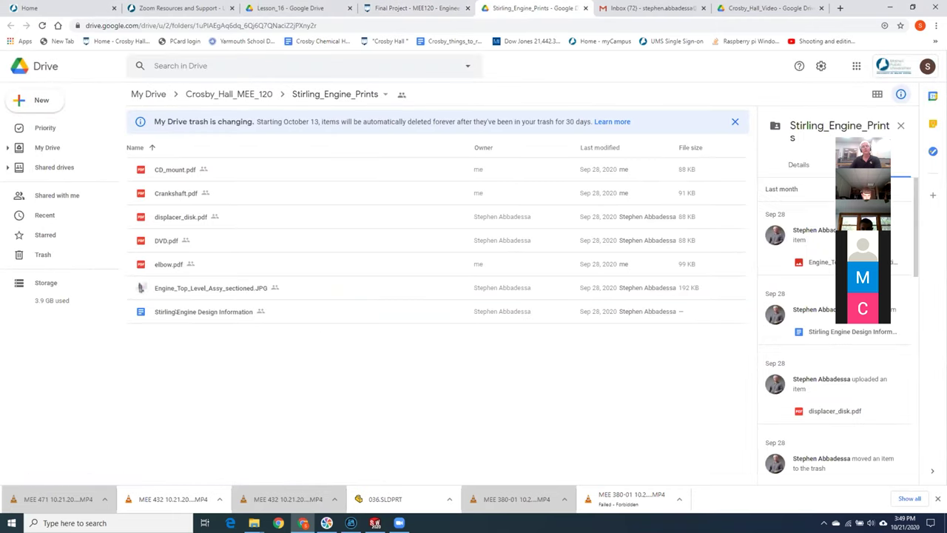
pyautogui.doubleClick(140, 288)
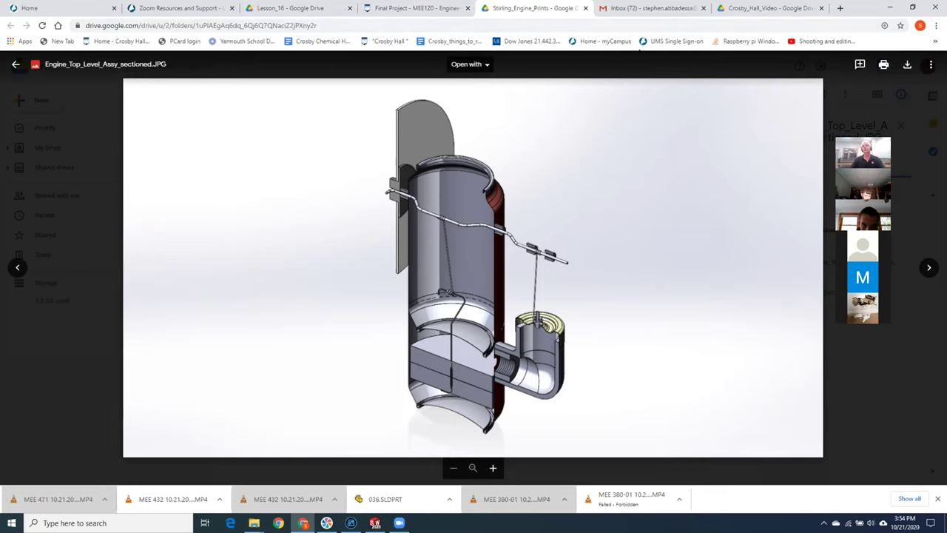
# - Close the sectioned engine image and open the Lesson_16 presentation from the Lesson_16 Drive folder
pyautogui.press('Escape')
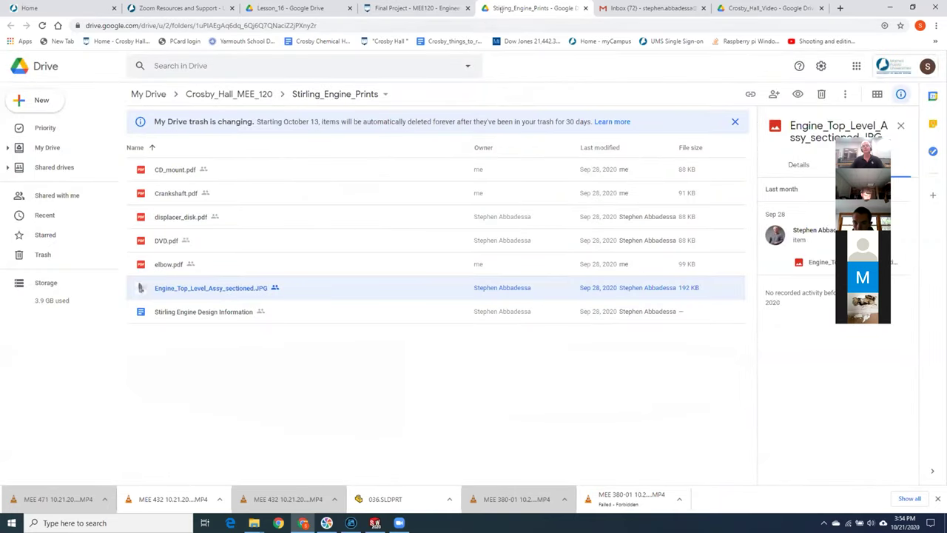
pyautogui.click(250, 7)
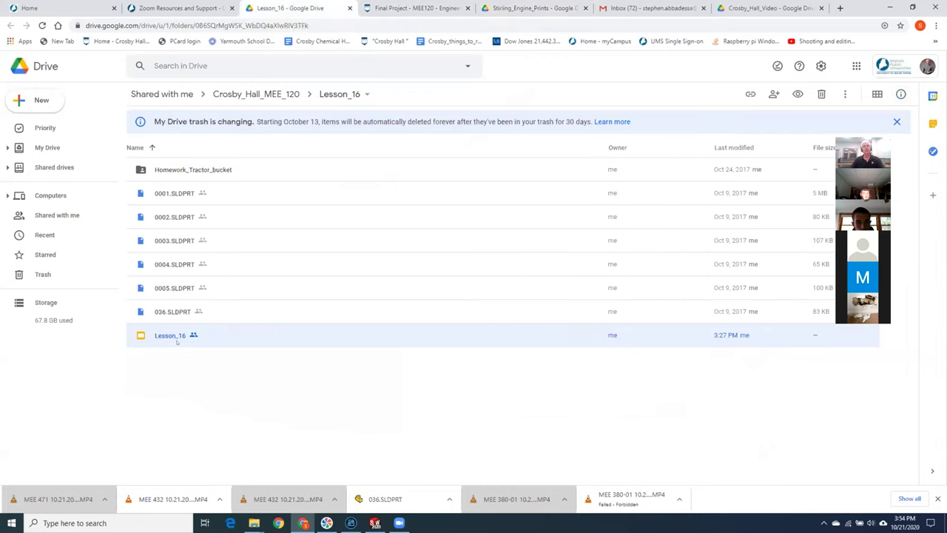
pyautogui.doubleClick(176, 335)
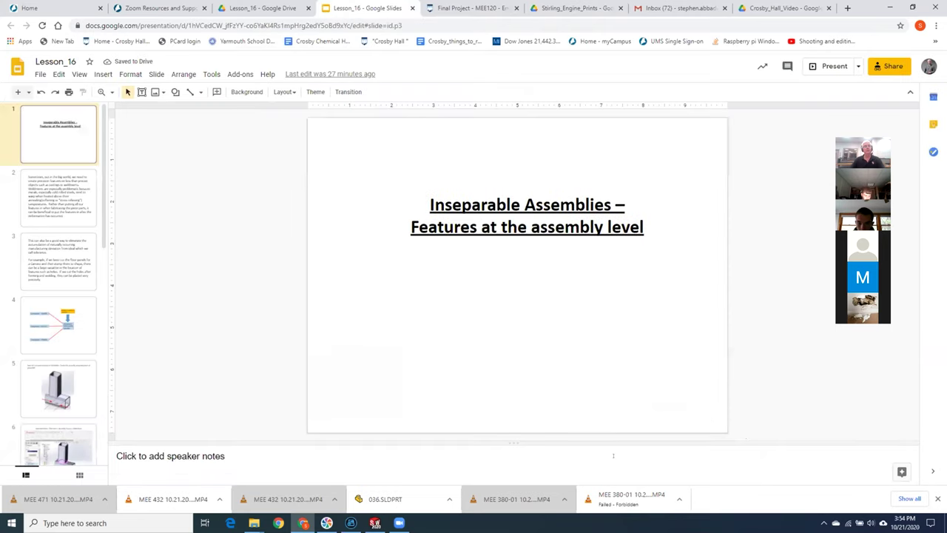
# - View slides 10 and 11 of the presentation, covering holes placed at the assembly level
pyautogui.moveTo(104, 169); pyautogui.dragTo(118, 399)
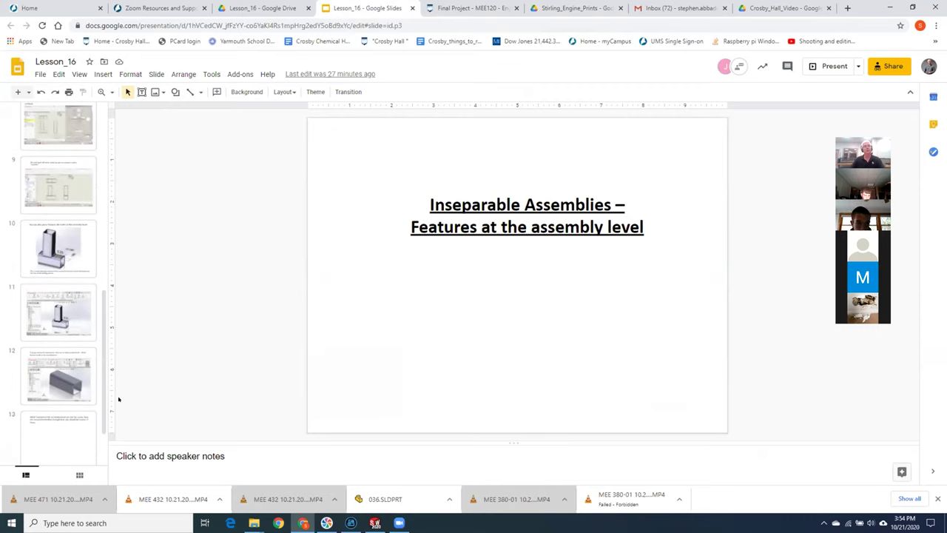
pyautogui.scroll(-2, 87, 344)
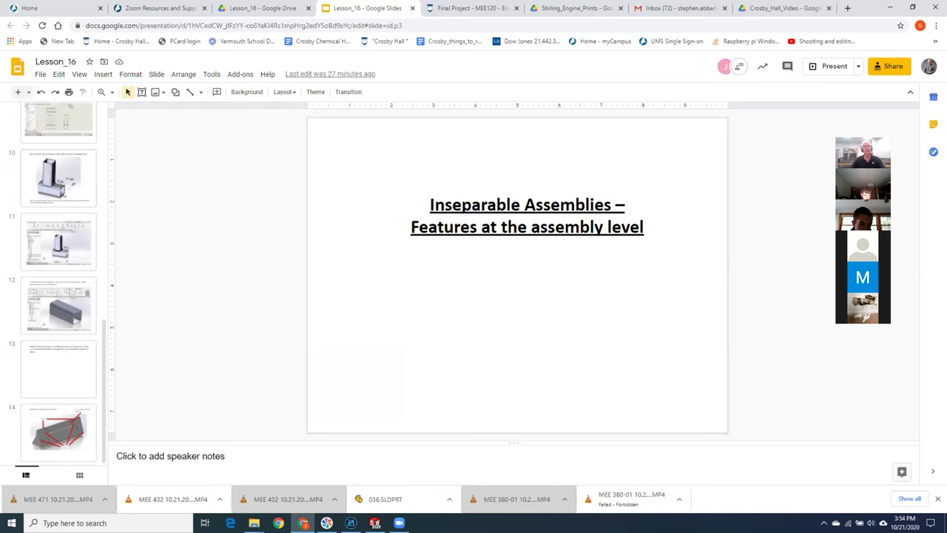
pyautogui.click(64, 190)
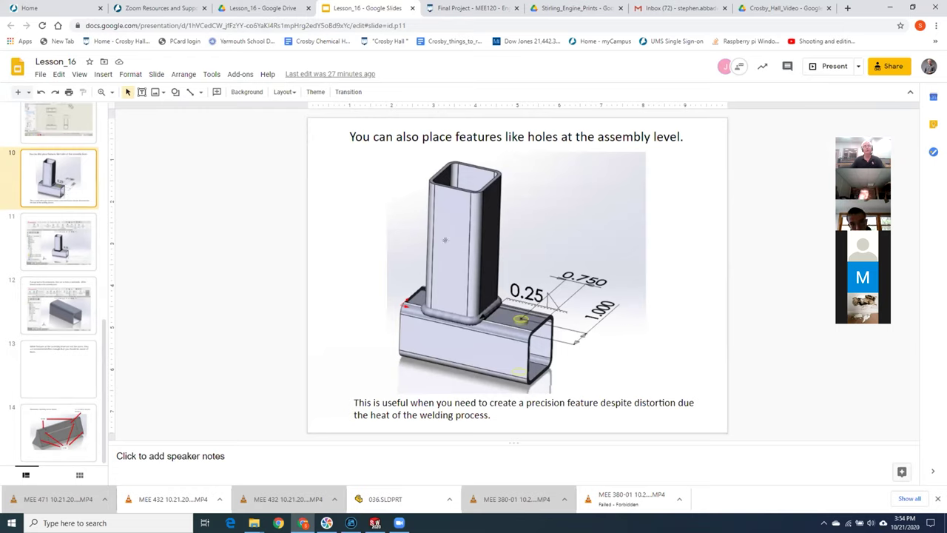
pyautogui.click(58, 240)
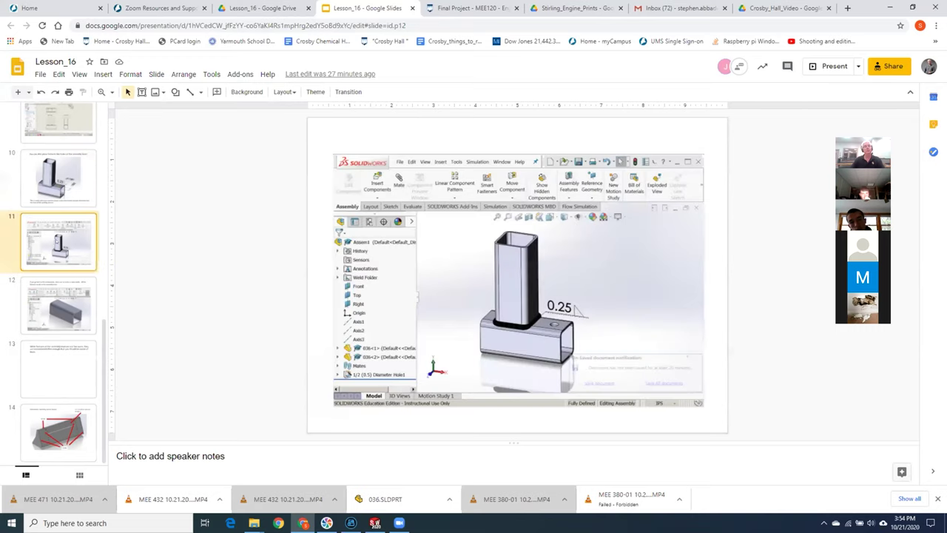
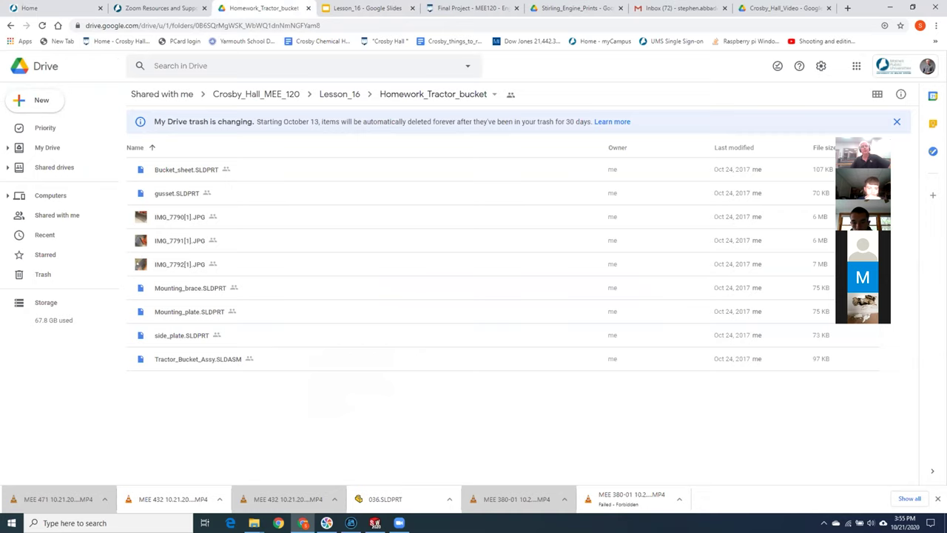
# - View the tractor bucket photos IMG_7792[1].JPG, IMG_7791[1].JPG and IMG_7790[1].JPG in the Homework_Tractor_bucket folder, closing each one after viewing
pyautogui.doubleClick(400, 264)
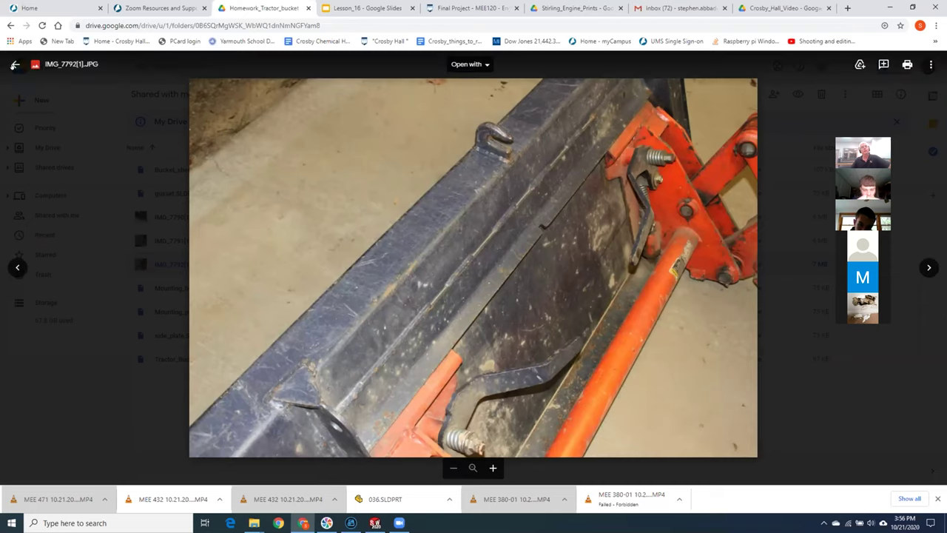
pyautogui.click(17, 65)
pyautogui.doubleClick(168, 240)
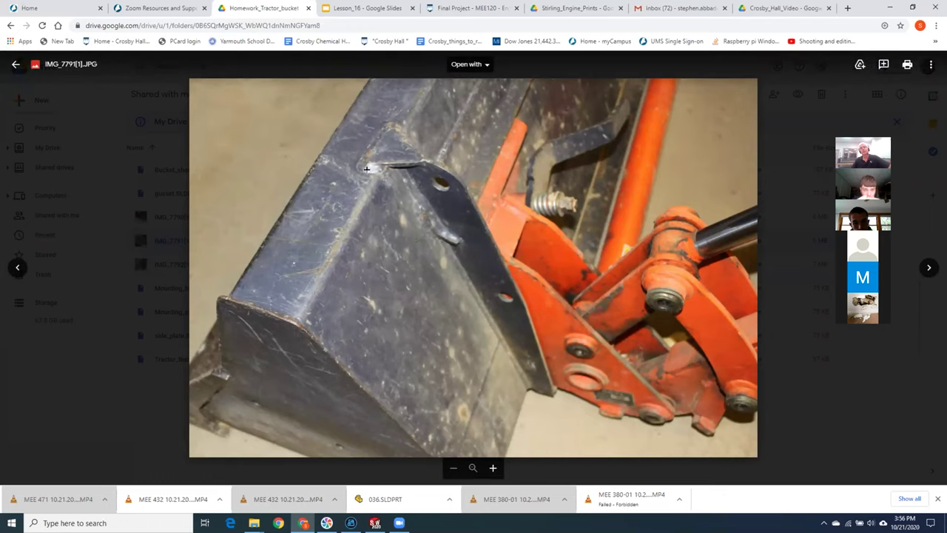
pyautogui.click(14, 65)
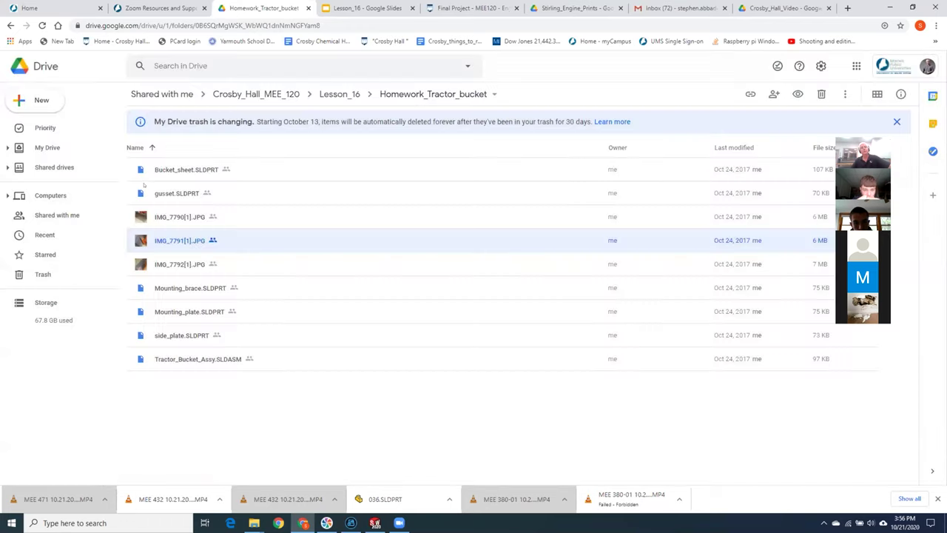
pyautogui.doubleClick(593, 216)
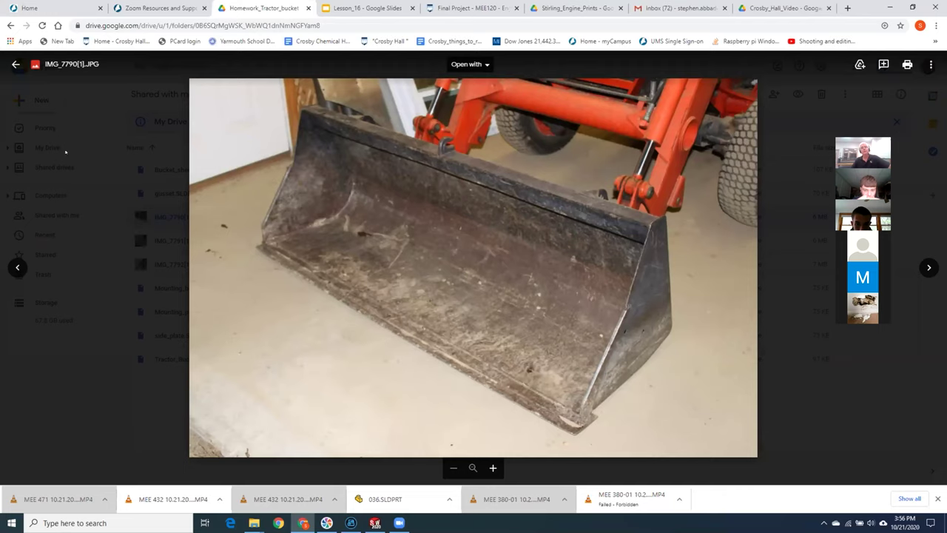
pyautogui.click(16, 64)
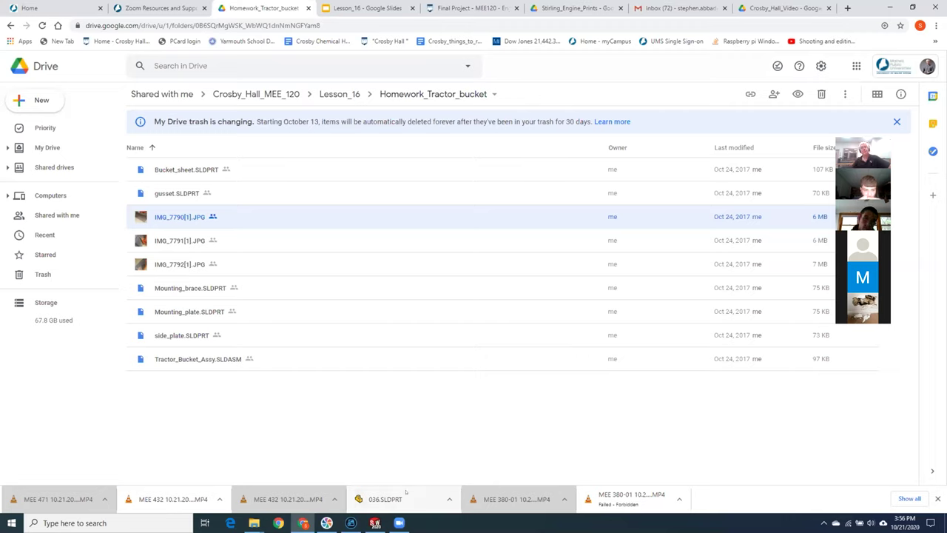
# - Switch to SolidWorks and change the fillet weld bead around the base of the upright tube to an intermittent weld
pyautogui.click(376, 523)
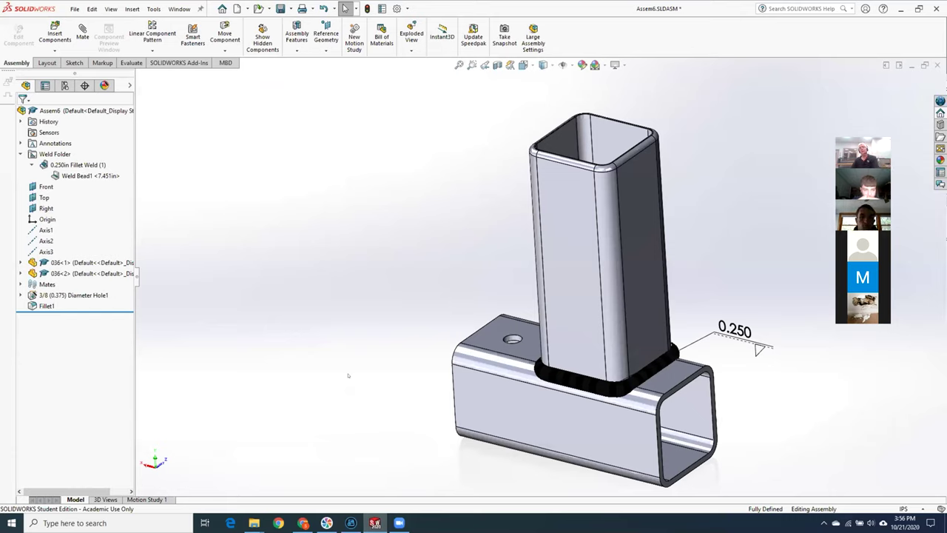
pyautogui.moveTo(492, 288); pyautogui.dragTo(681, 296, button='middle')
pyautogui.moveTo(444, 333); pyautogui.dragTo(504, 321, button='middle')
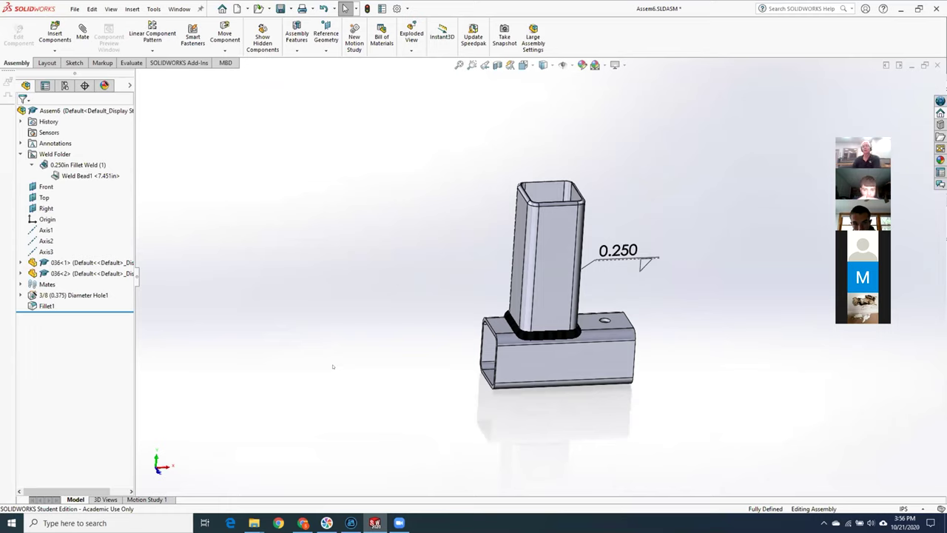
pyautogui.moveTo(437, 431)
pyautogui.mouseDown(button='middle')
pyautogui.moveTo(467, 372)
pyautogui.moveTo(448, 444)
pyautogui.mouseUp(button='middle')
pyautogui.scroll(-5, 602, 367)
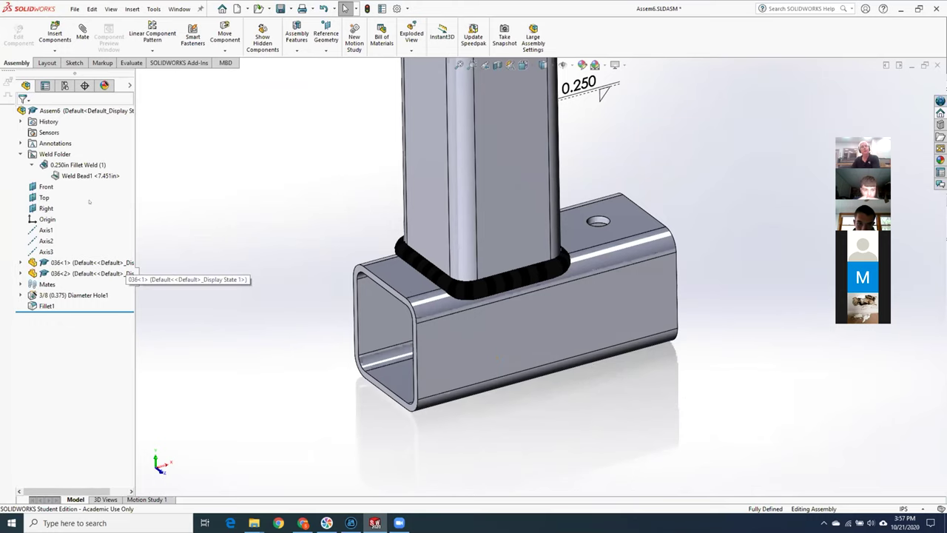
pyautogui.rightClick(88, 177)
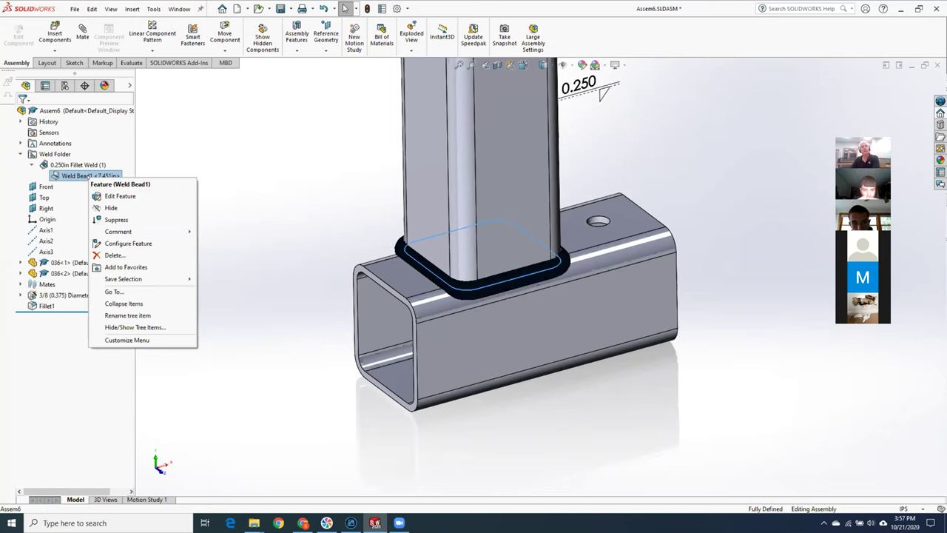
pyautogui.click(111, 196)
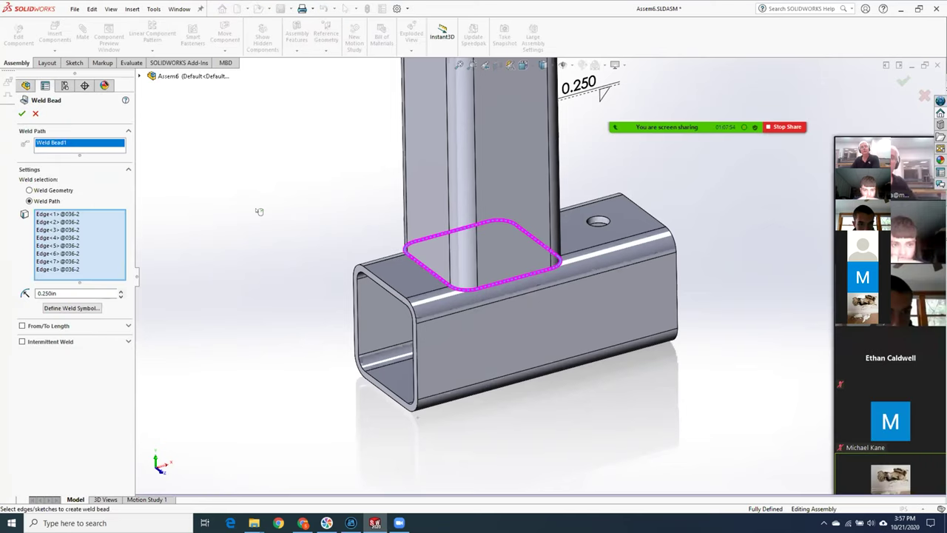
pyautogui.click(22, 342)
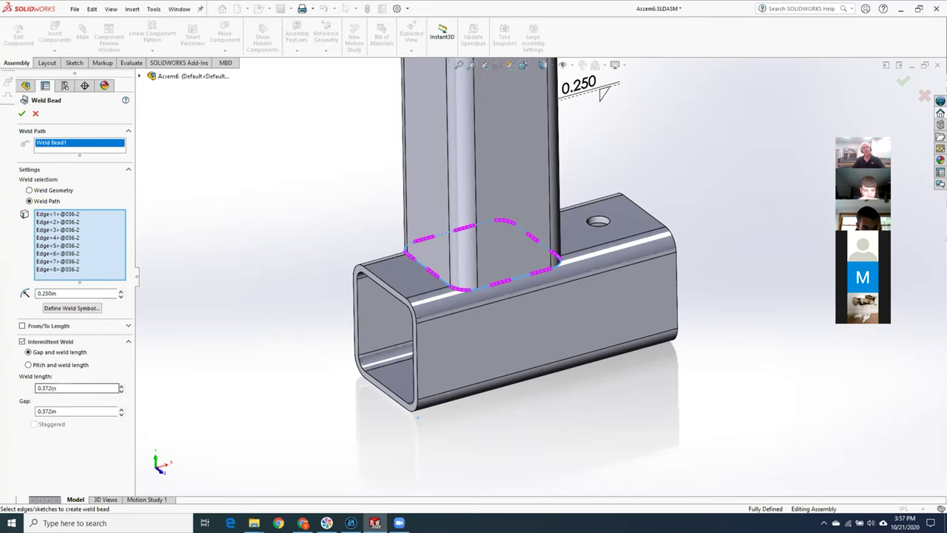
pyautogui.click(22, 113)
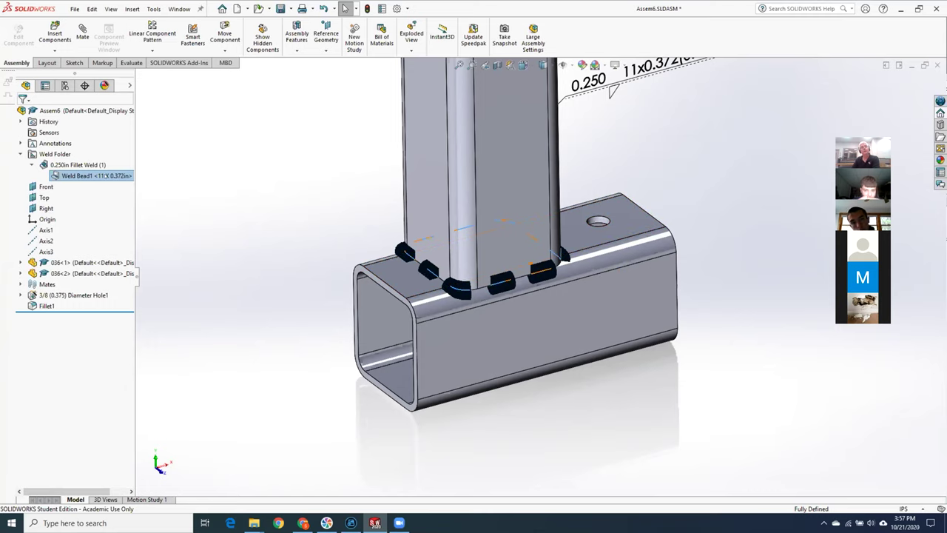
# - Edit the intermittent weld bead to use a weld length of 0.500 in and a gap of 0.500 in
pyautogui.rightClick(106, 176)
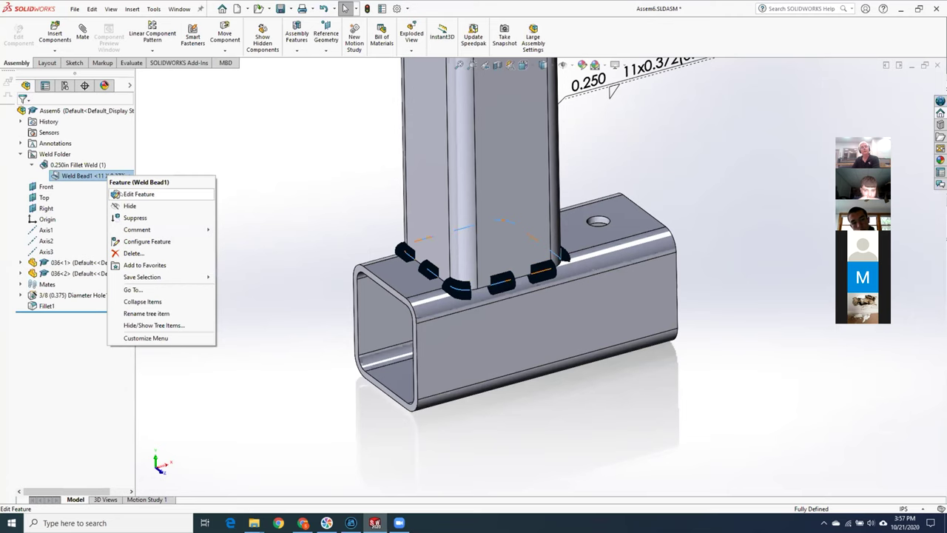
pyautogui.click(137, 194)
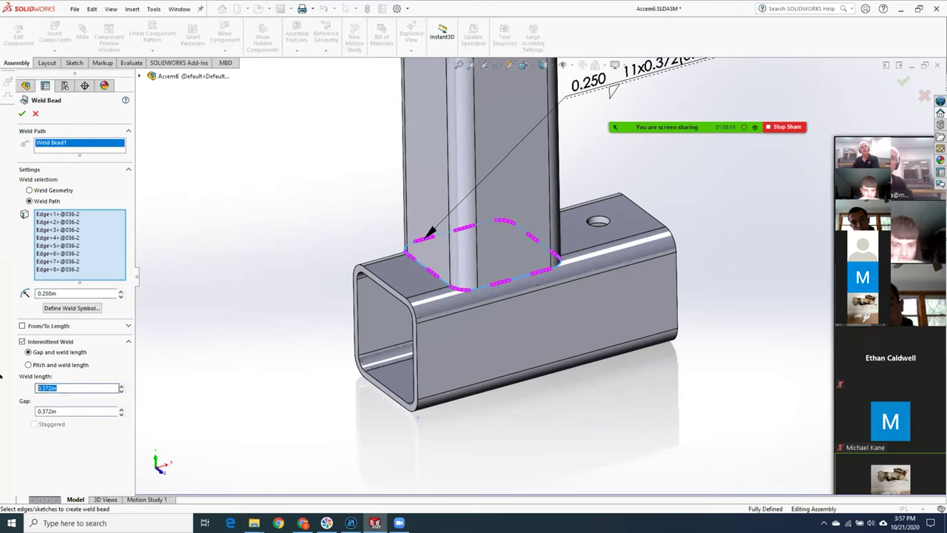
pyautogui.write('.5')
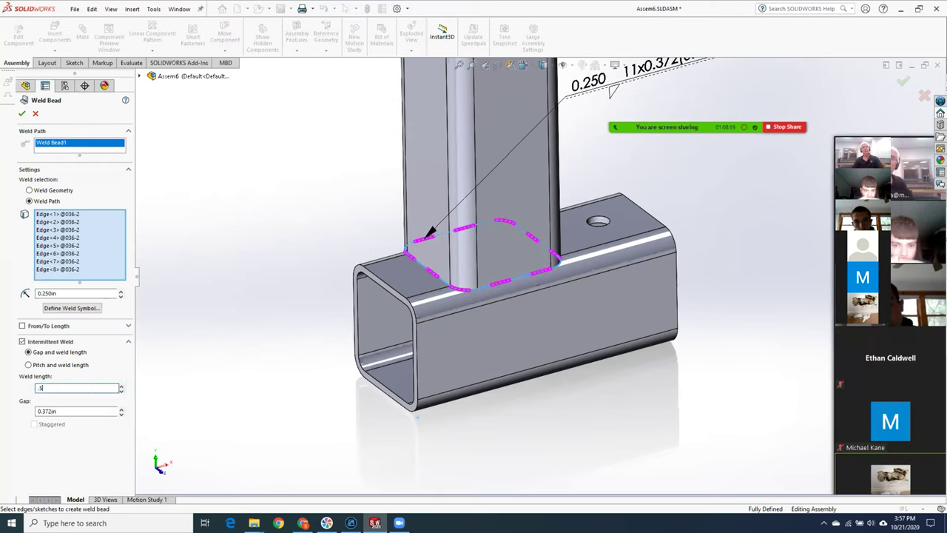
pyautogui.press('Tab')
pyautogui.write('15')
pyautogui.press('Tab')
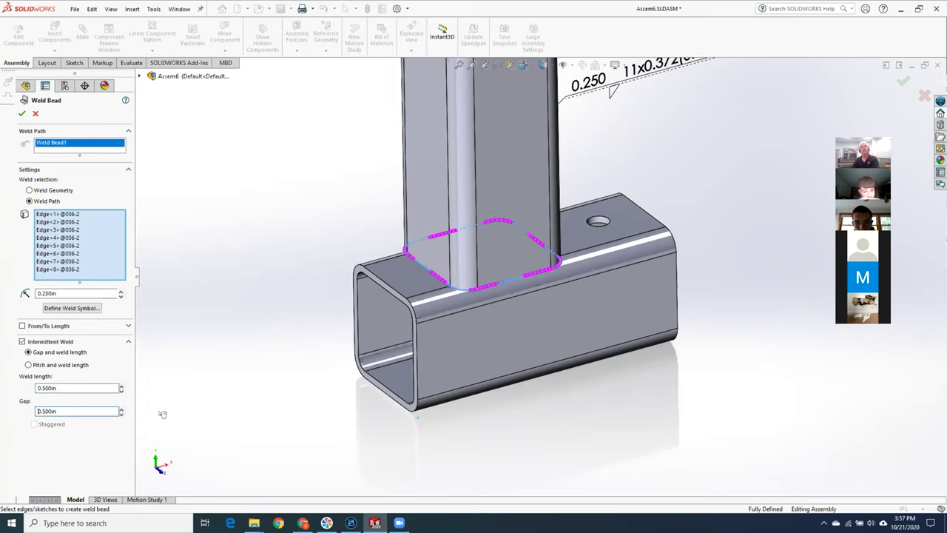
pyautogui.click(22, 113)
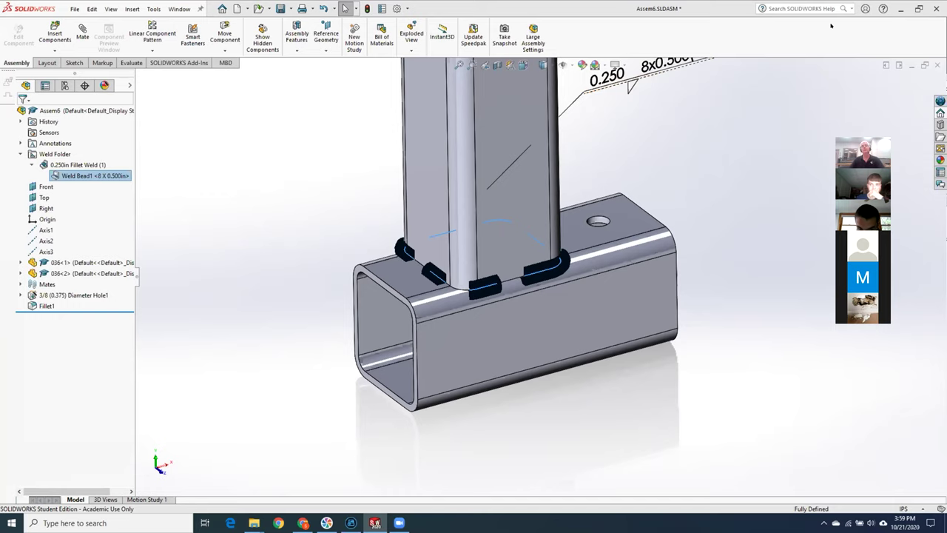
# - Switch to Chrome and open the Project Progress Check Sign Up sheet from the Final Project course page
pyautogui.click(302, 523)
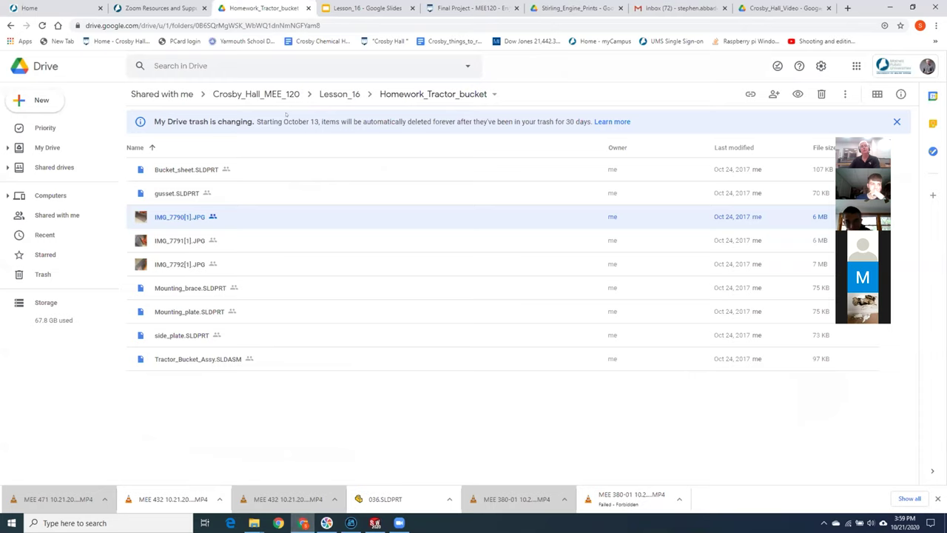
pyautogui.click(470, 8)
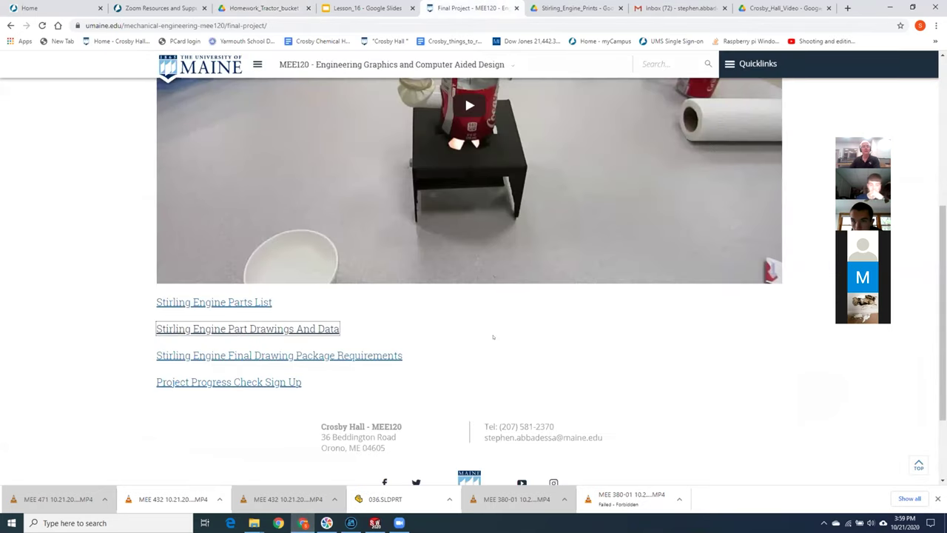
pyautogui.scroll(3, 493, 335)
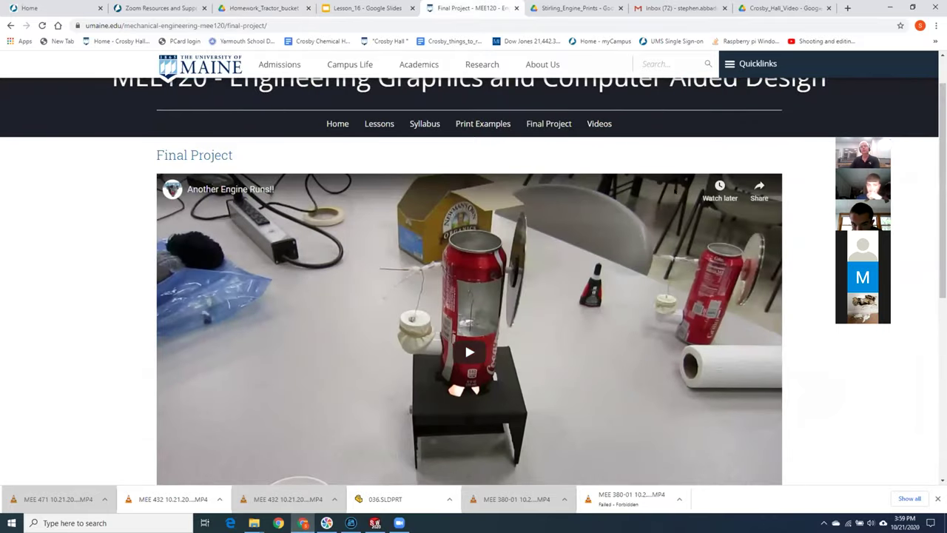
pyautogui.scroll(-5, 542, 329)
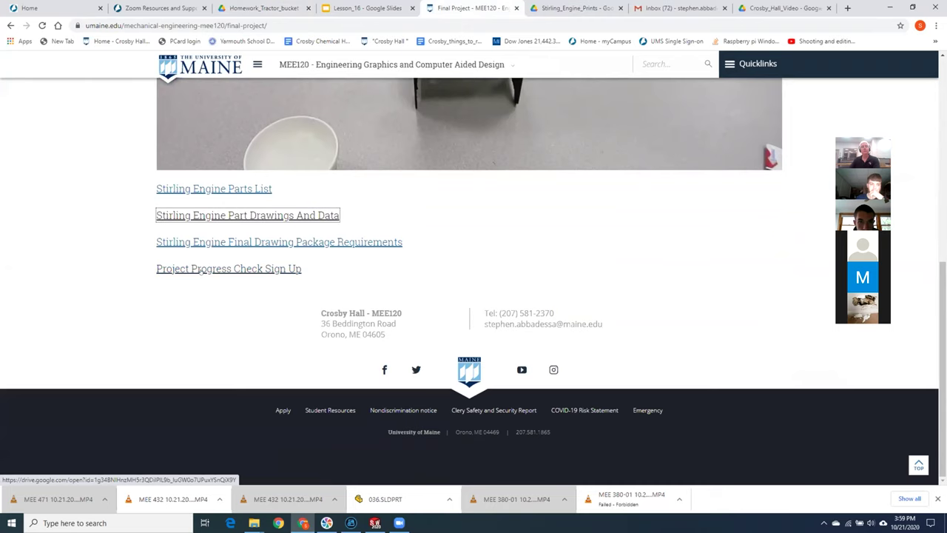
pyautogui.click(200, 271)
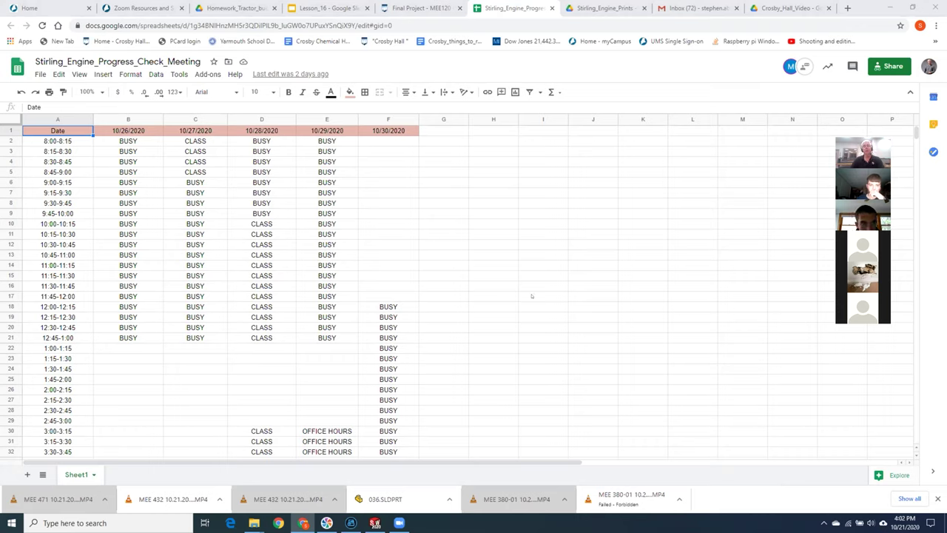
# - Switch back to SolidWorks and examine the intermittent weld and its weld symbol on the tube assembly
pyautogui.click(375, 523)
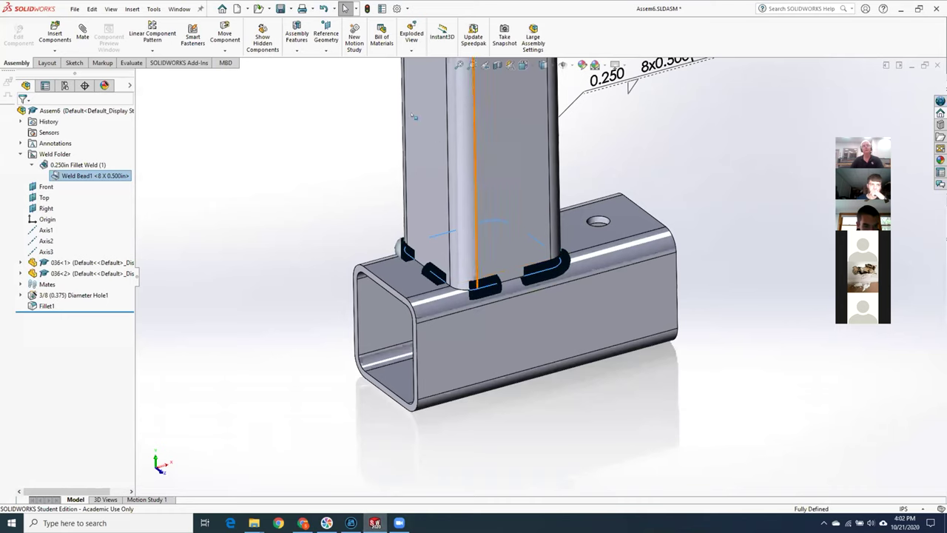
pyautogui.scroll(3, 542, 268)
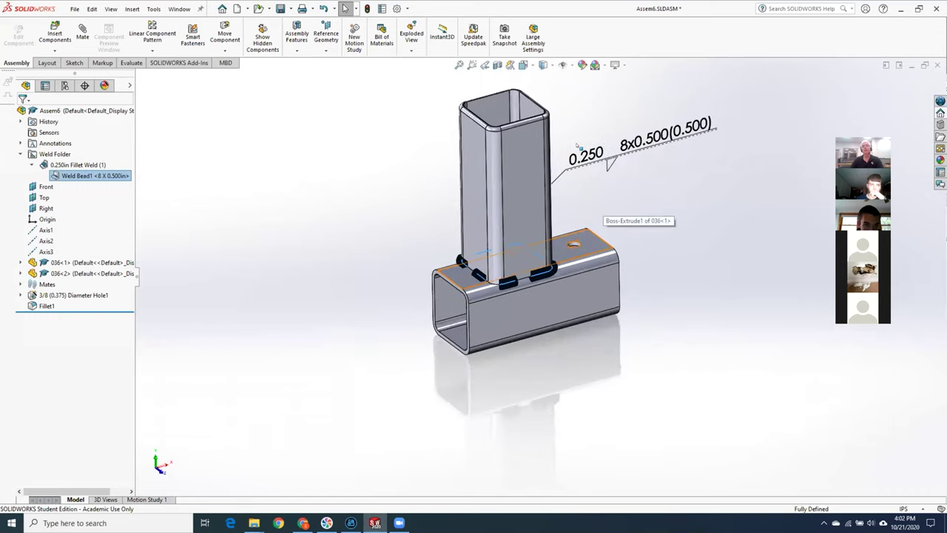
pyautogui.scroll(-2, 577, 146)
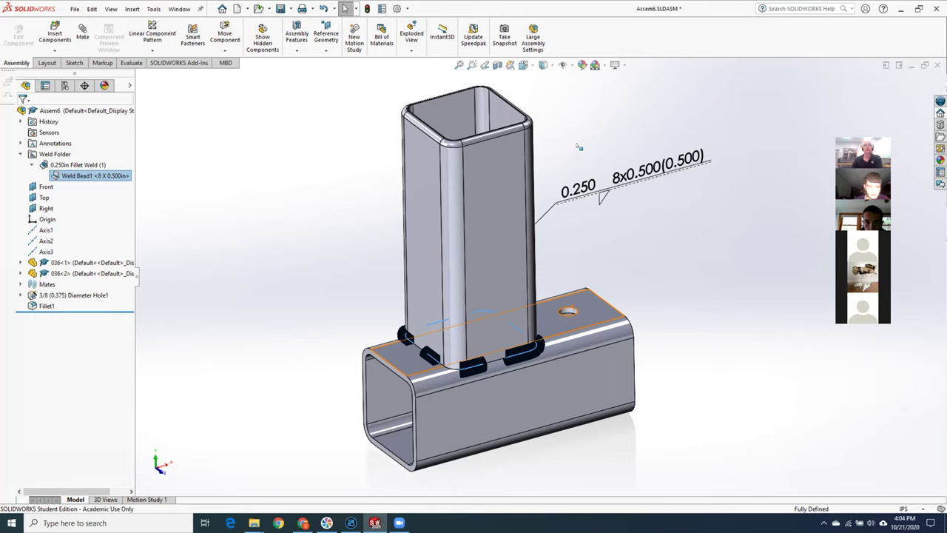
pyautogui.moveTo(303, 523)
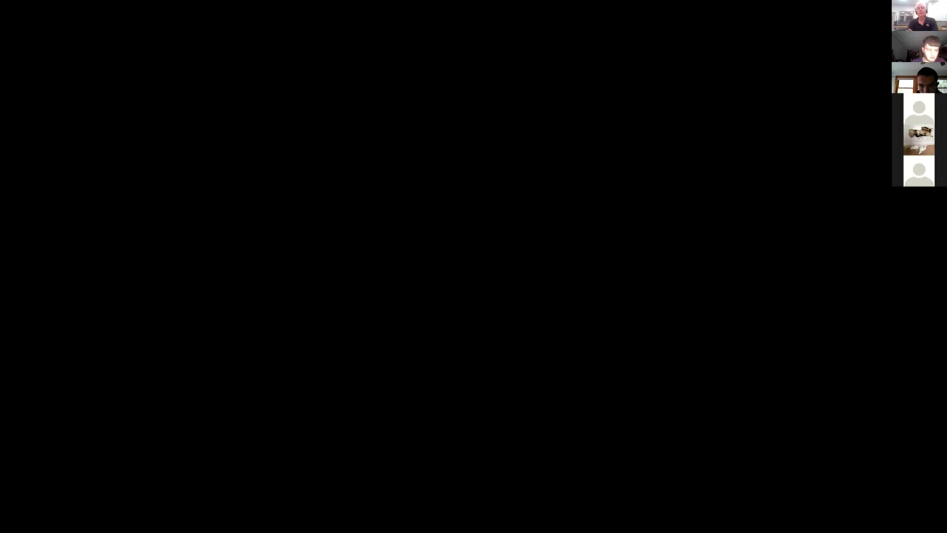
pyautogui.scroll(2, 557, 182)
pyautogui.scroll(-1, 592, 222)
pyautogui.scroll(2, 677, 260)
pyautogui.scroll(-1, 724, 192)
pyautogui.scroll(2, 724, 192)
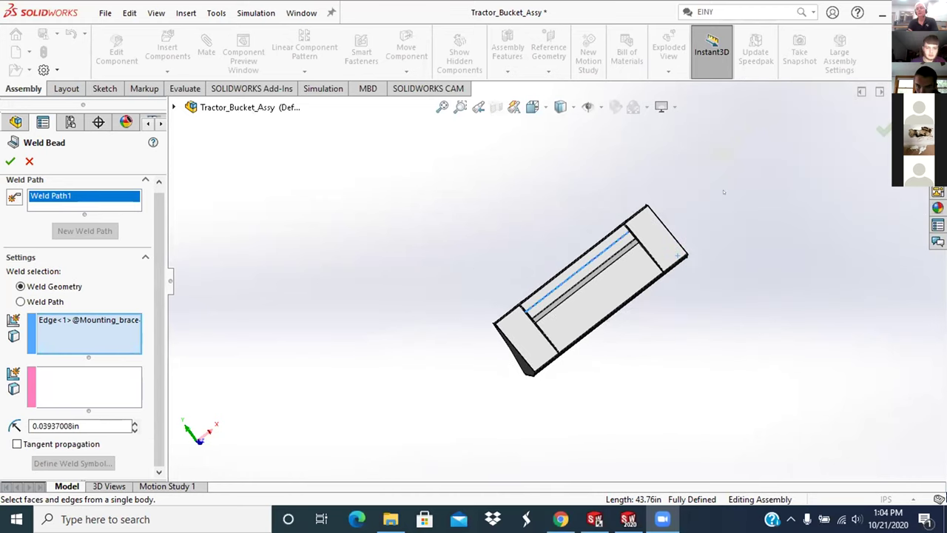
# - Define the weld bead by Weld Path along the long upper edge of the mounting brace, with a bead size of 0.25 in
pyautogui.scroll(-3, 607, 283)
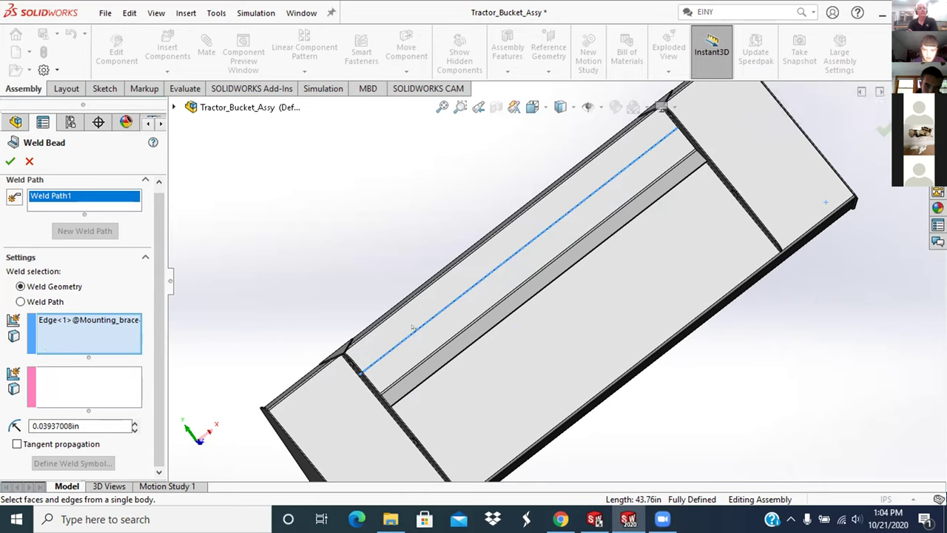
pyautogui.click(69, 195)
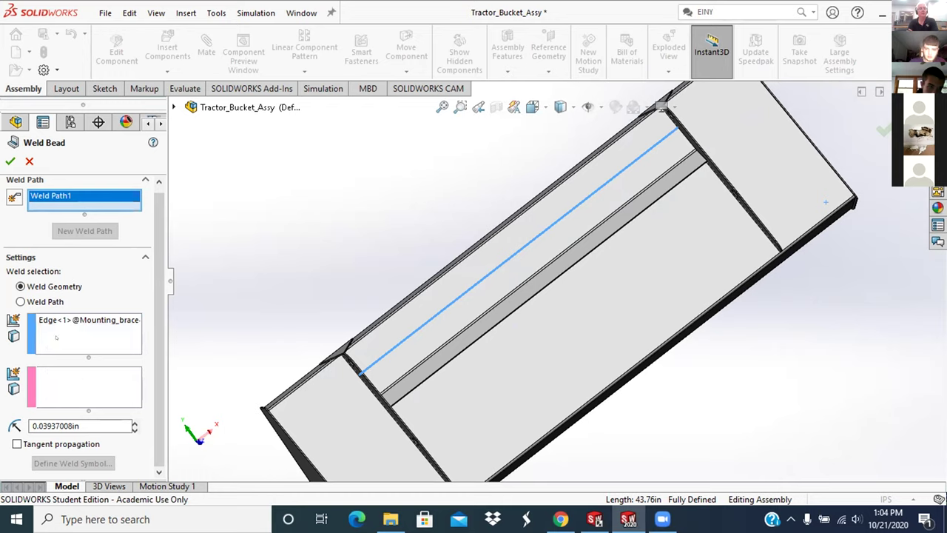
pyautogui.click(21, 301)
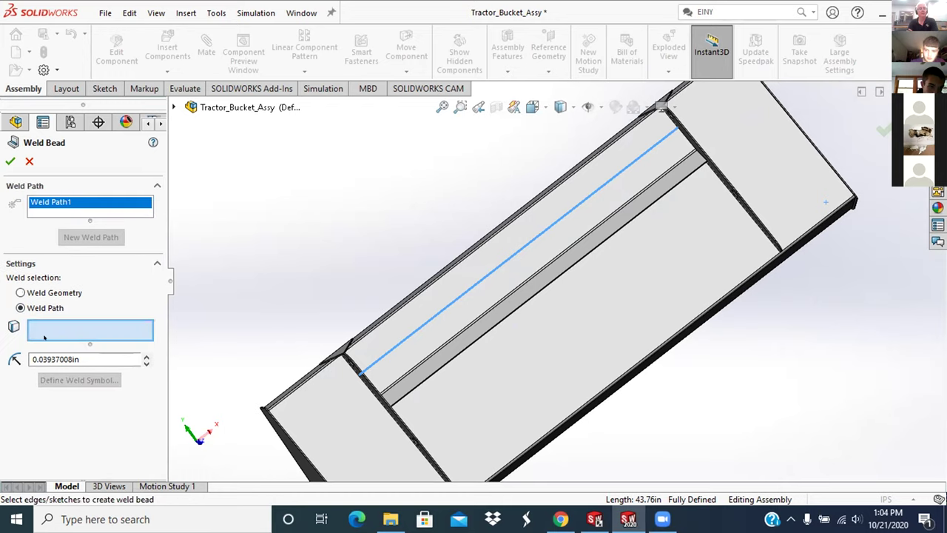
pyautogui.click(424, 324)
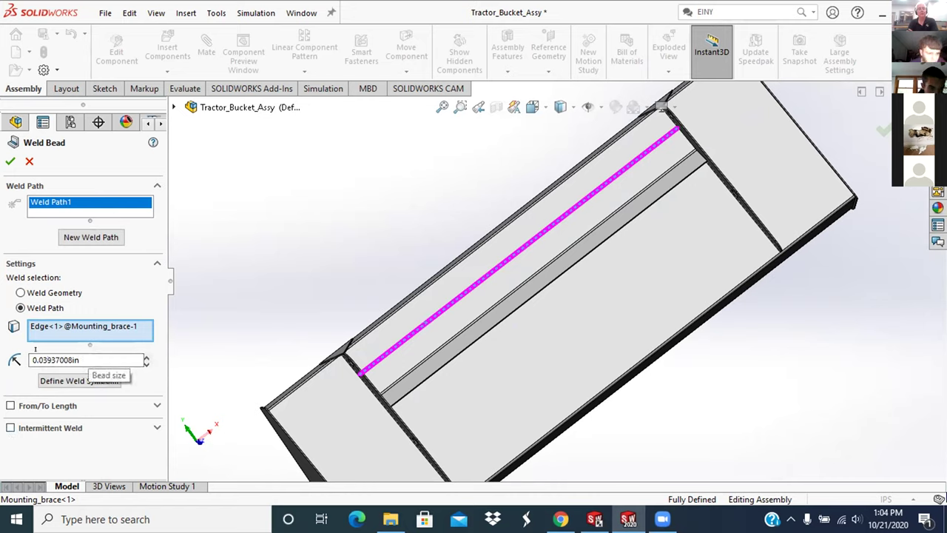
pyautogui.moveTo(38, 359); pyautogui.dragTo(77, 359)
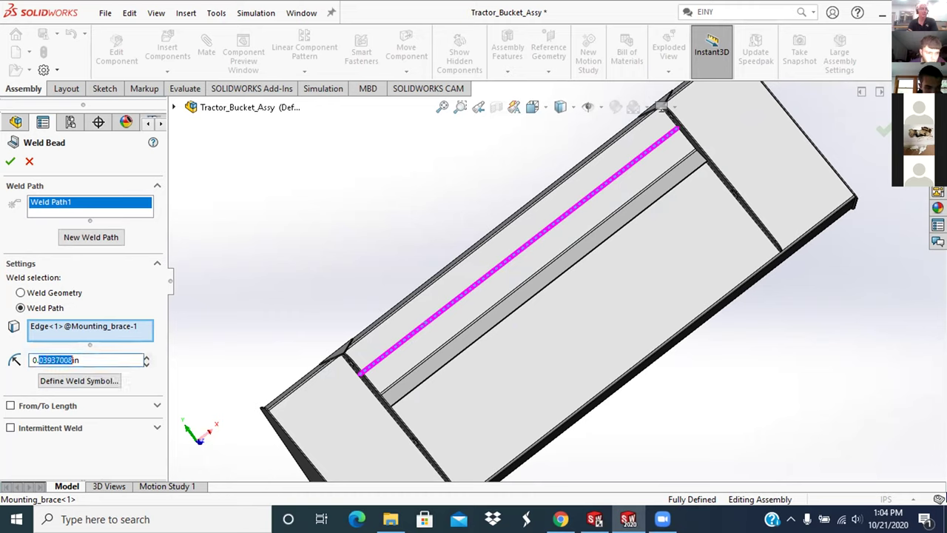
pyautogui.write('25')
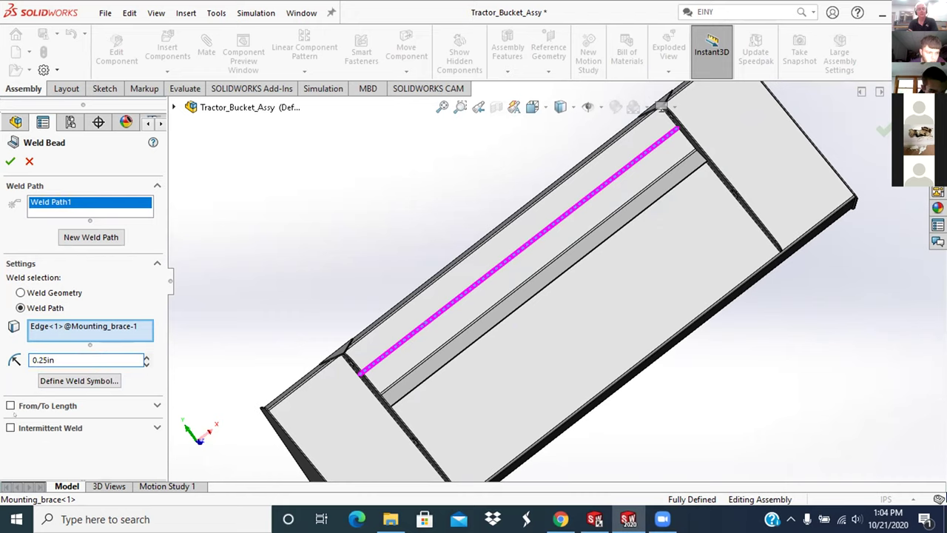
pyautogui.press('Return')
# - Make the mounting brace weld intermittent with a weld length of 3 in and a gap of 3 in, and create the bead
pyautogui.click(11, 428)
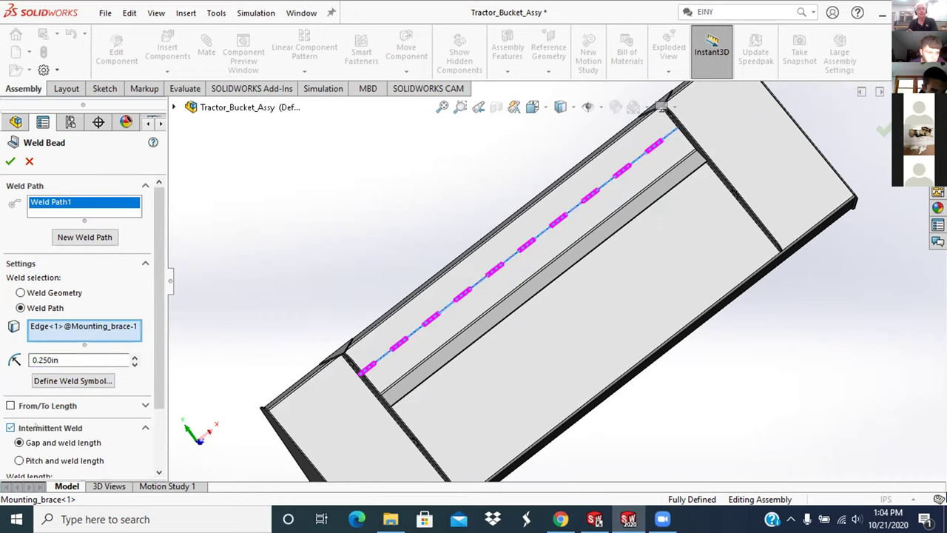
pyautogui.scroll(-2, 49, 406)
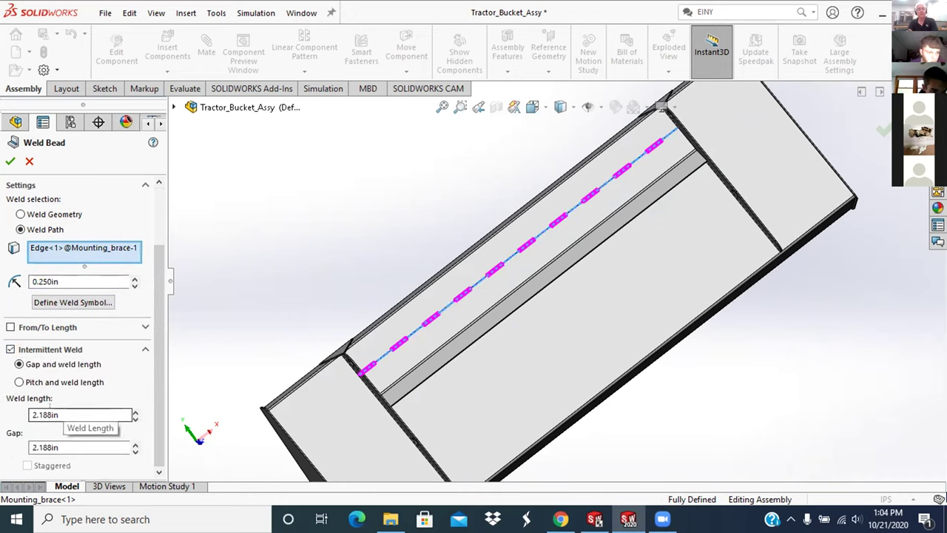
pyautogui.moveTo(61, 415); pyautogui.dragTo(3, 405)
pyautogui.write('3')
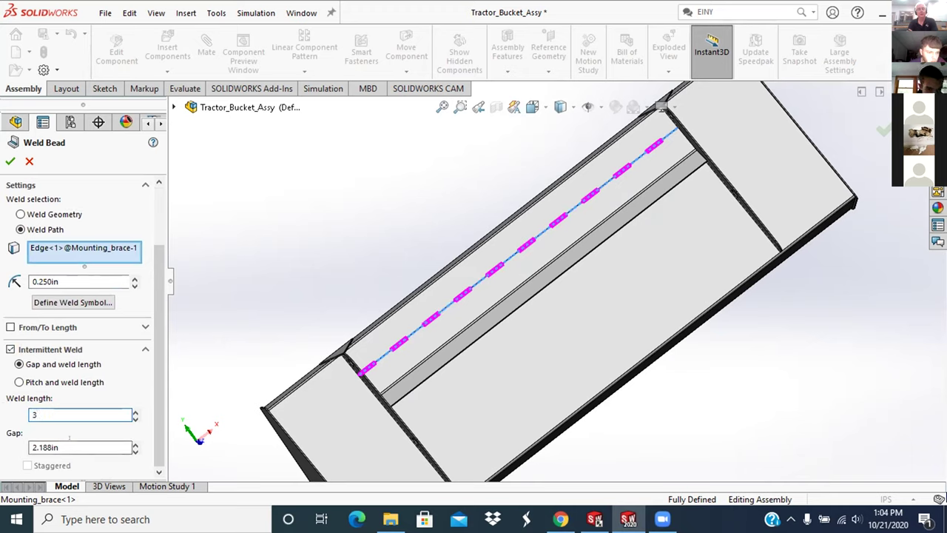
pyautogui.press('Tab')
pyautogui.write('3')
pyautogui.press('Return')
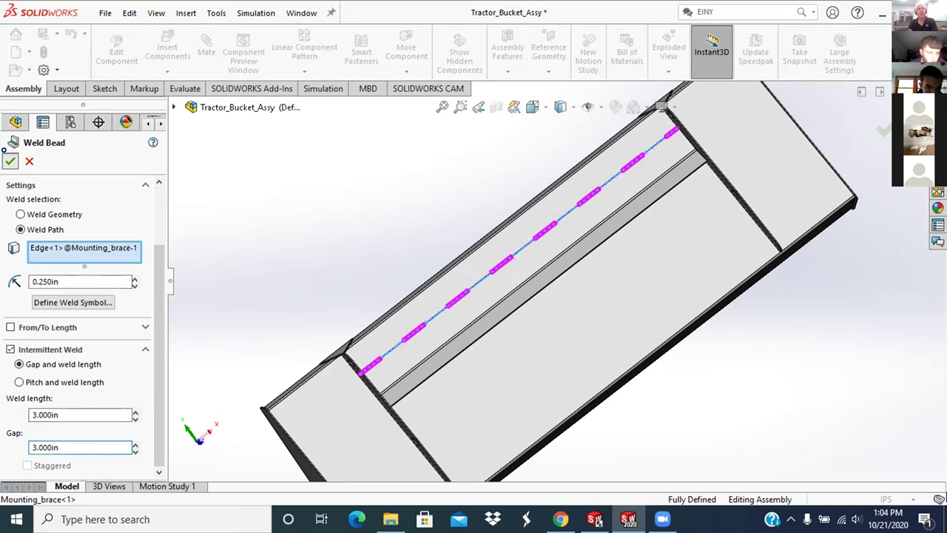
pyautogui.press('Return')
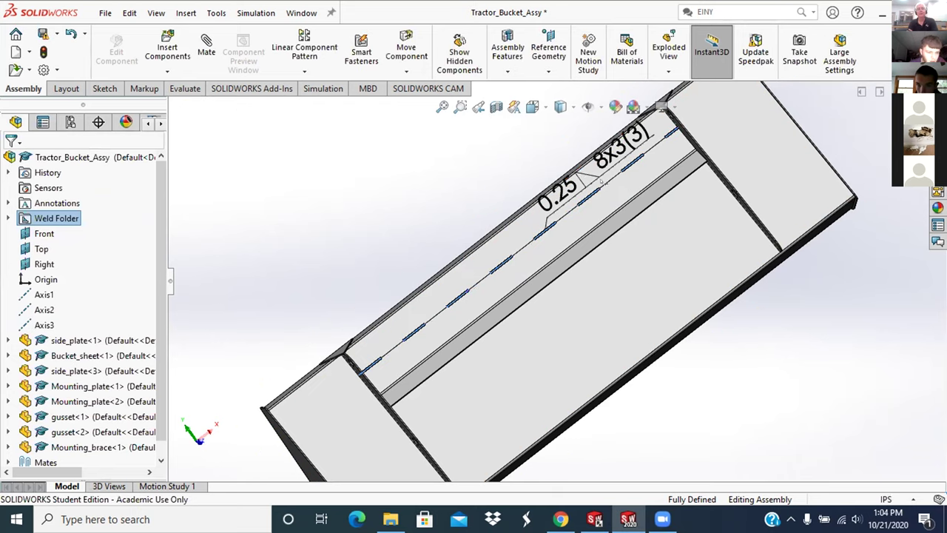
# - Reopen the mounting brace's intermittent fillet weld bead from the Weld Folder for editing
pyautogui.click(571, 184)
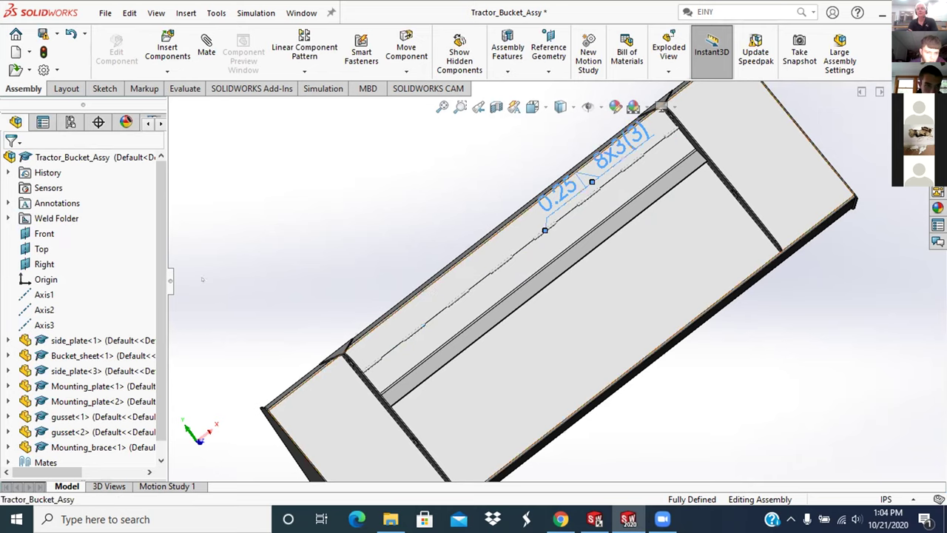
pyautogui.scroll(-1, 60, 311)
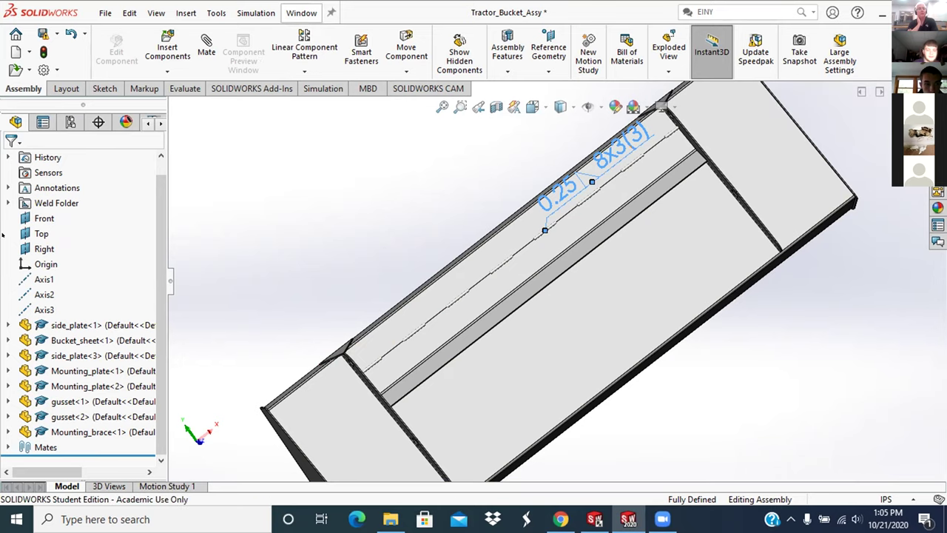
pyautogui.click(56, 202)
pyautogui.doubleClick(56, 203)
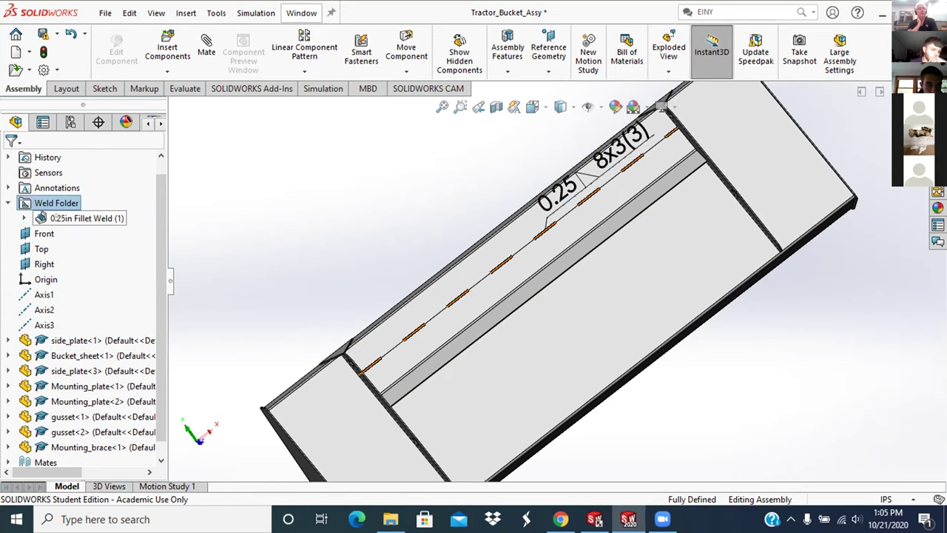
pyautogui.click(50, 218)
pyautogui.rightClick(56, 219)
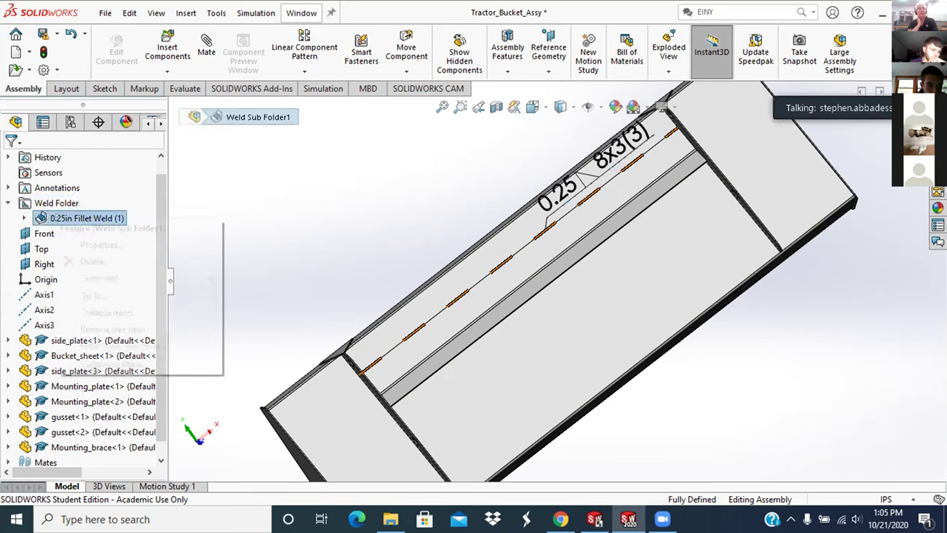
pyautogui.press('Escape')
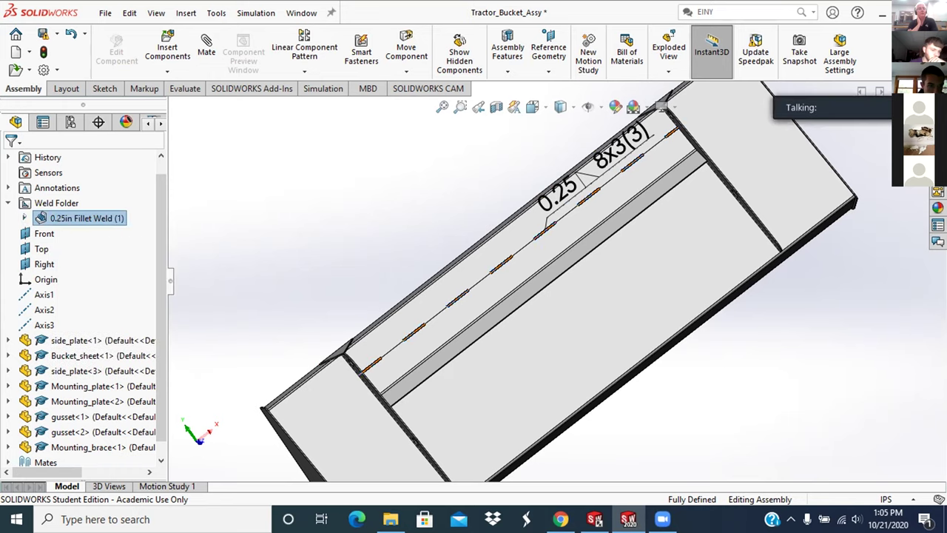
pyautogui.press('Right')
pyautogui.click(87, 233)
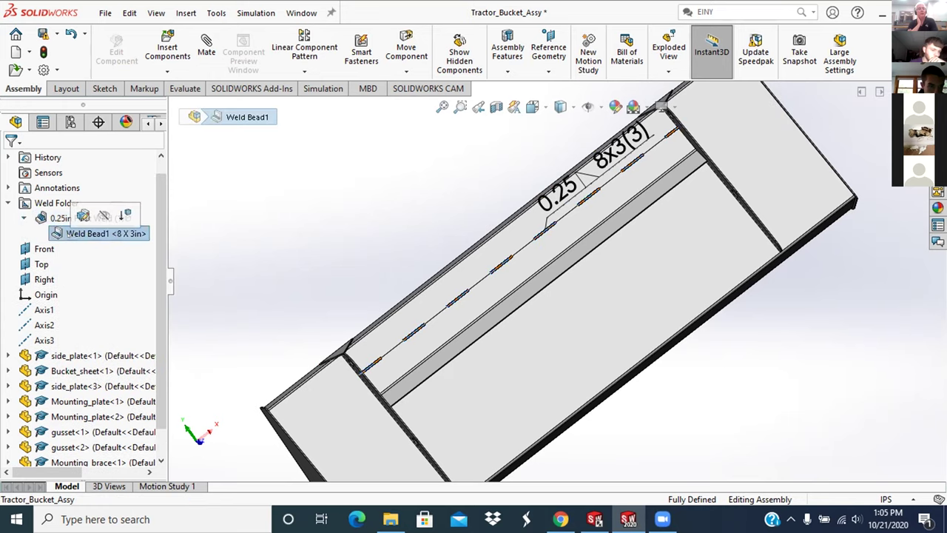
pyautogui.click(83, 216)
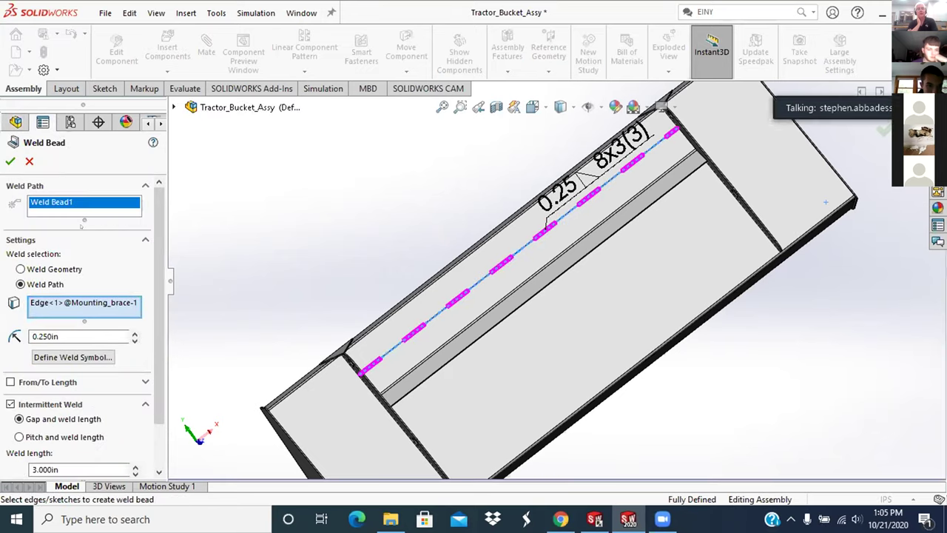
pyautogui.scroll(-2, 82, 326)
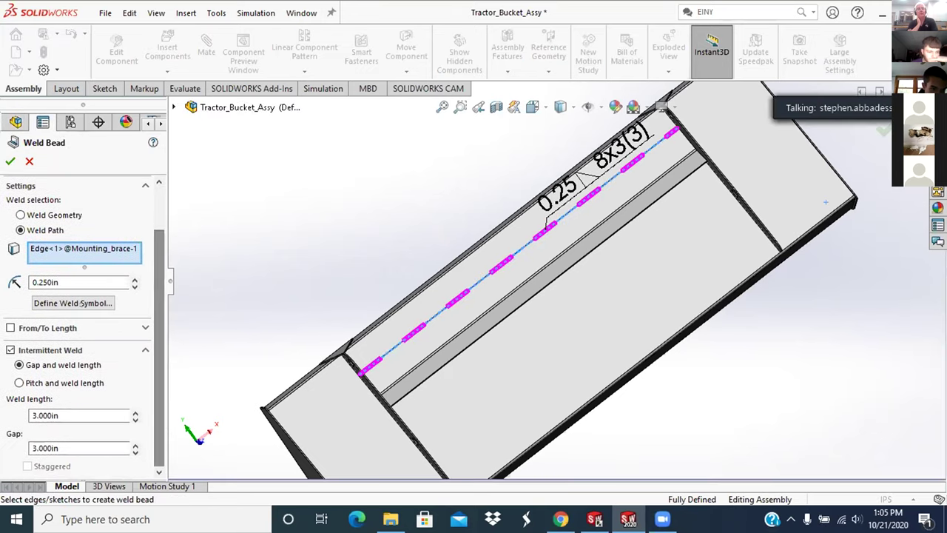
# - Redefine the bead's weld symbol with the fillet symbol below the reference line instead of above it, and position the symbol above the bucket
pyautogui.click(72, 303)
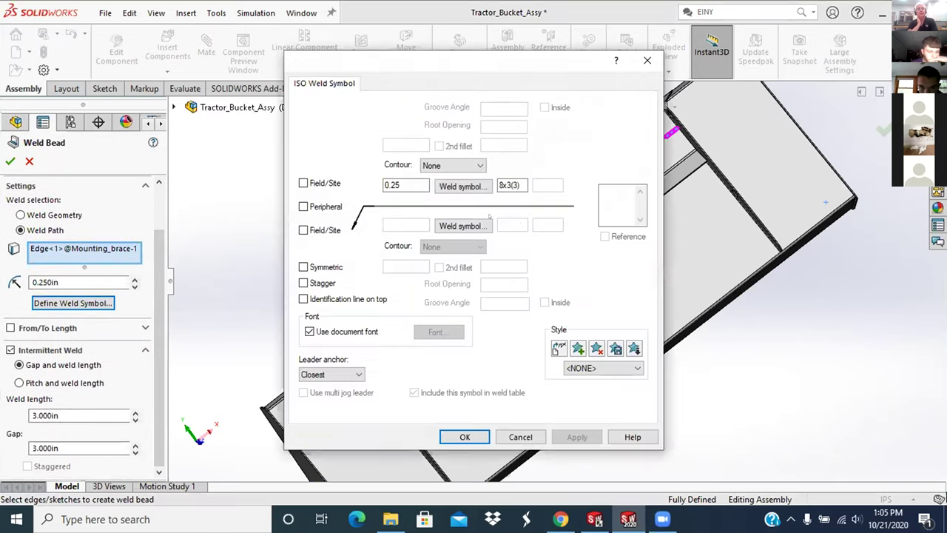
pyautogui.click(463, 226)
pyautogui.click(522, 268)
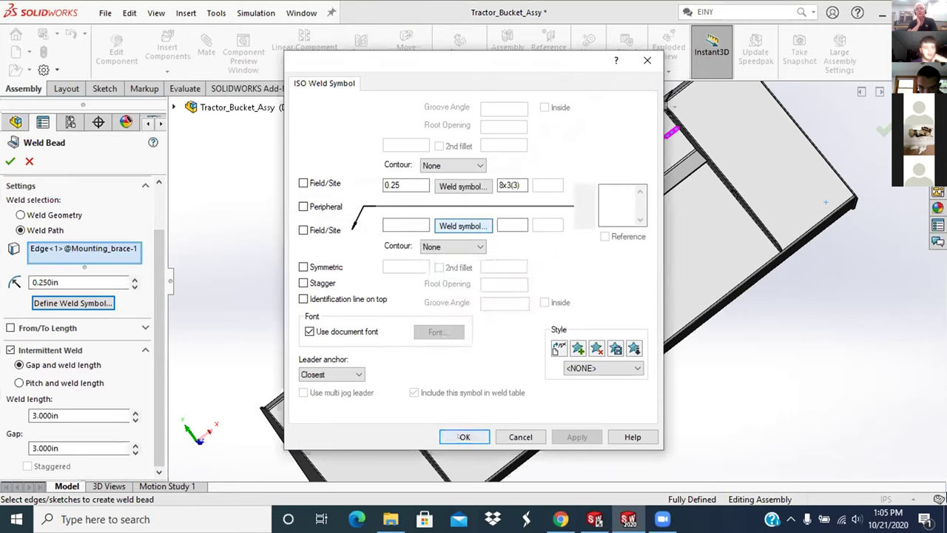
pyautogui.click(479, 186)
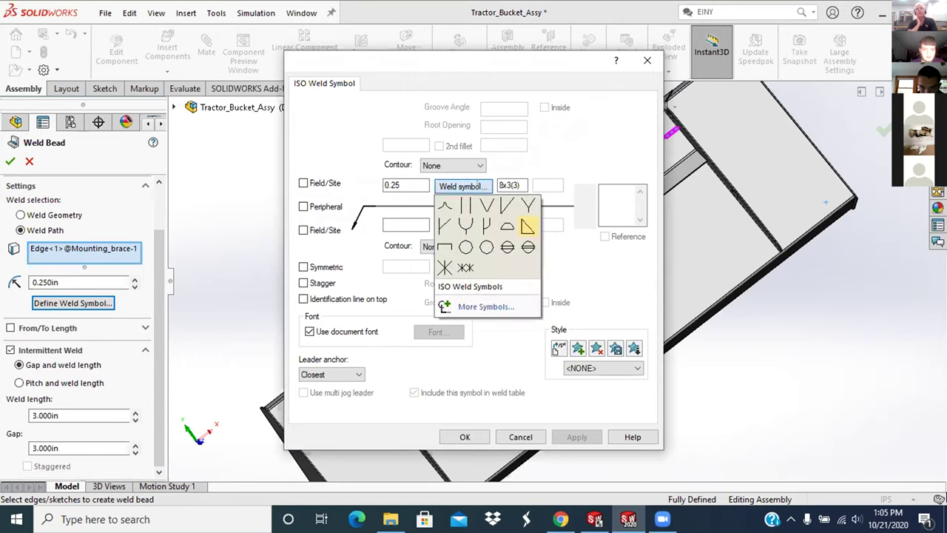
pyautogui.click(527, 226)
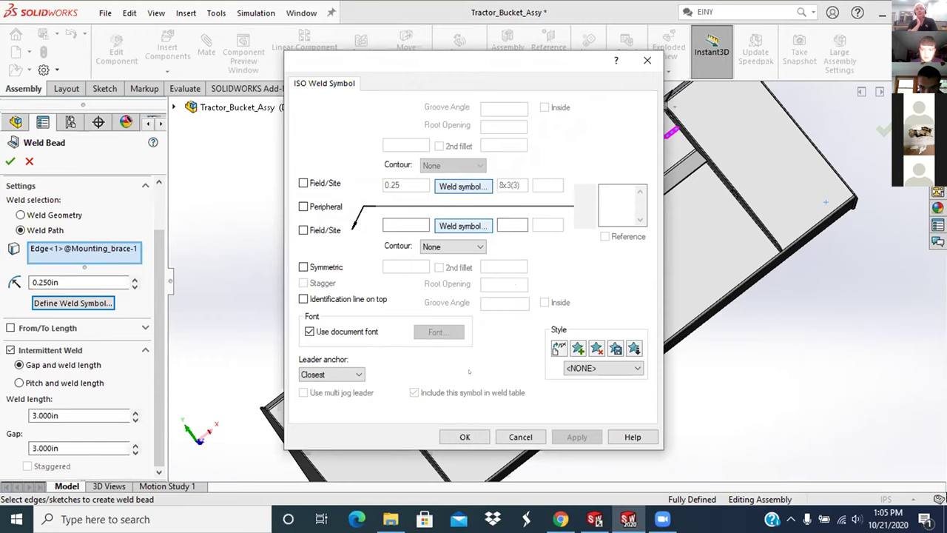
pyautogui.click(463, 437)
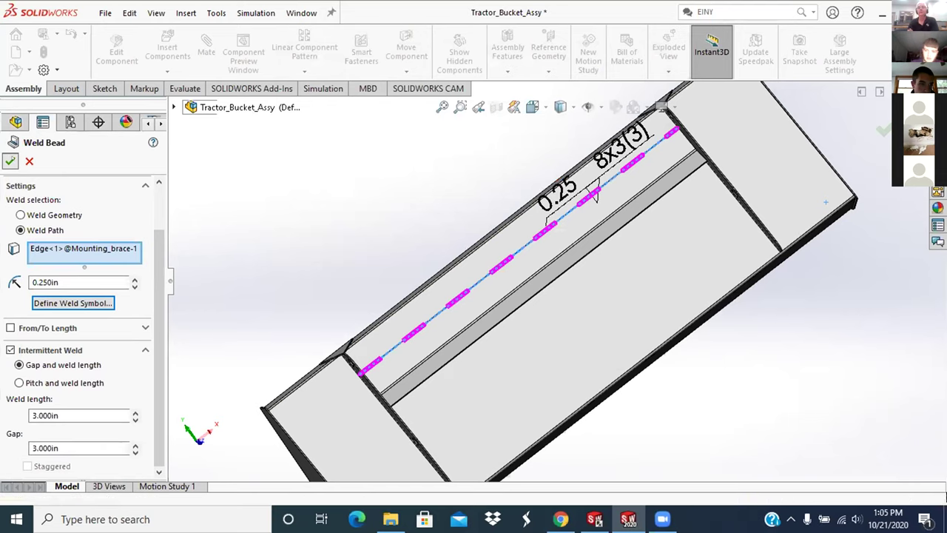
pyautogui.click(9, 160)
pyautogui.moveTo(403, 292); pyautogui.dragTo(571, 169, button='middle')
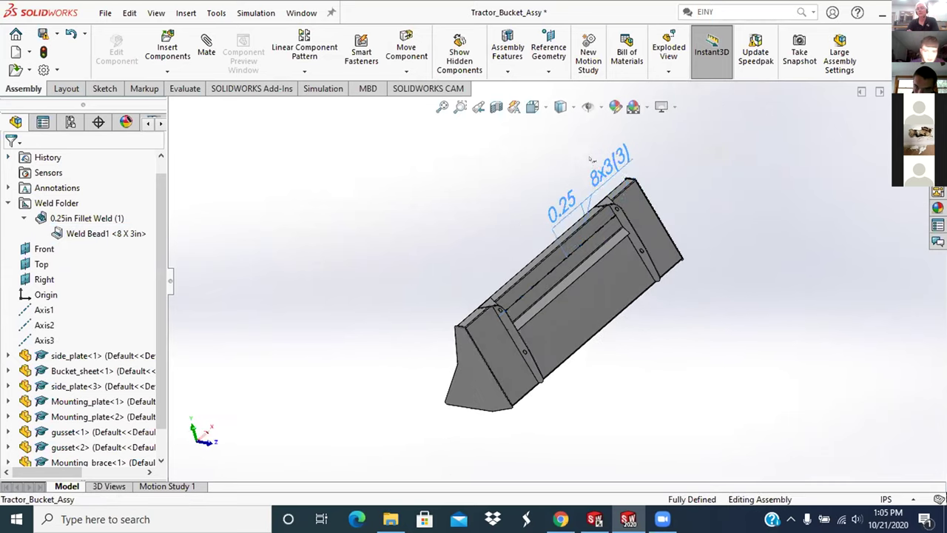
pyautogui.click(591, 159)
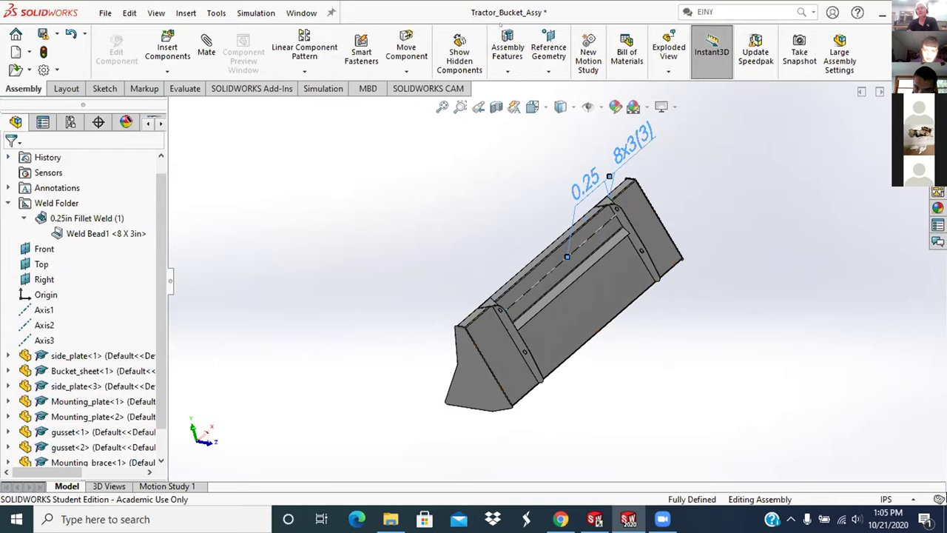
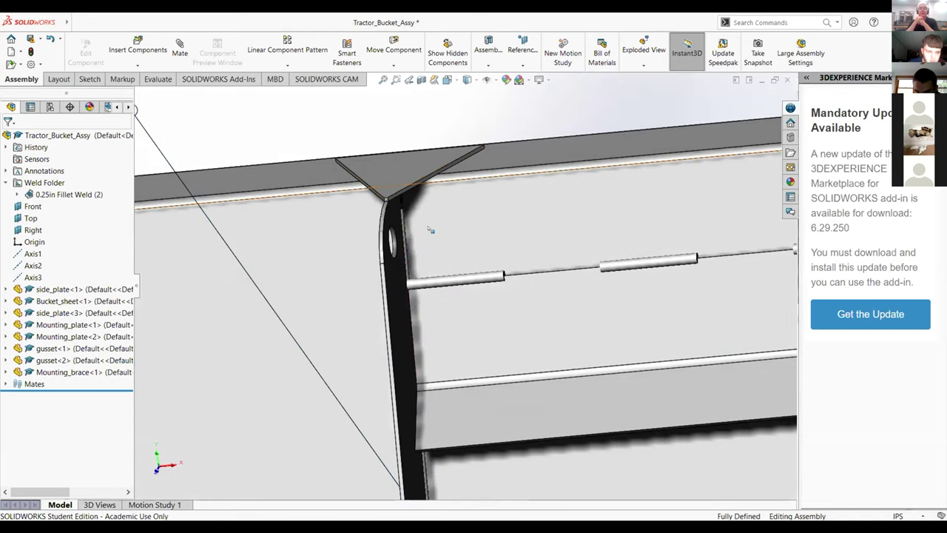
# - Inspect the weld beads at the mounting plate and move the mounting brace's weld symbol clear above the bucket's top edge
pyautogui.scroll(-6, 427, 238)
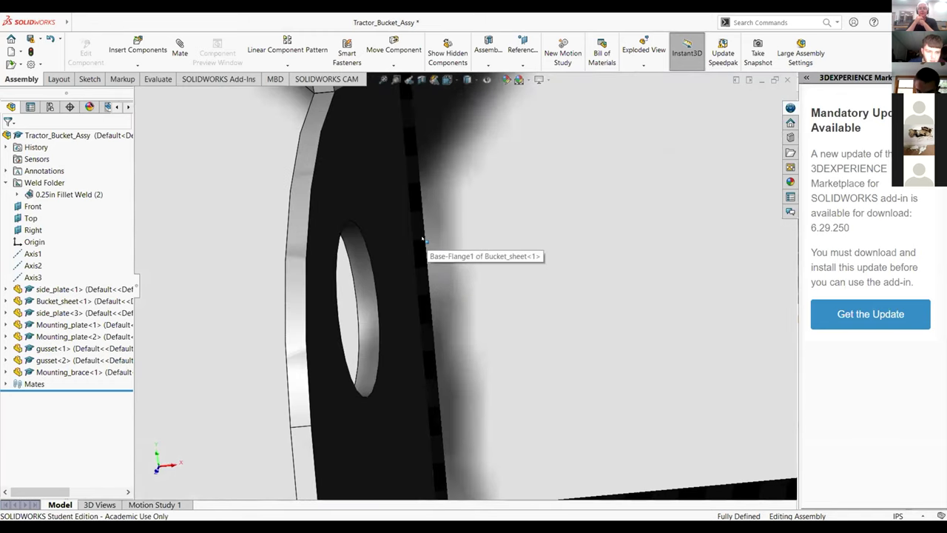
pyautogui.scroll(5, 430, 200)
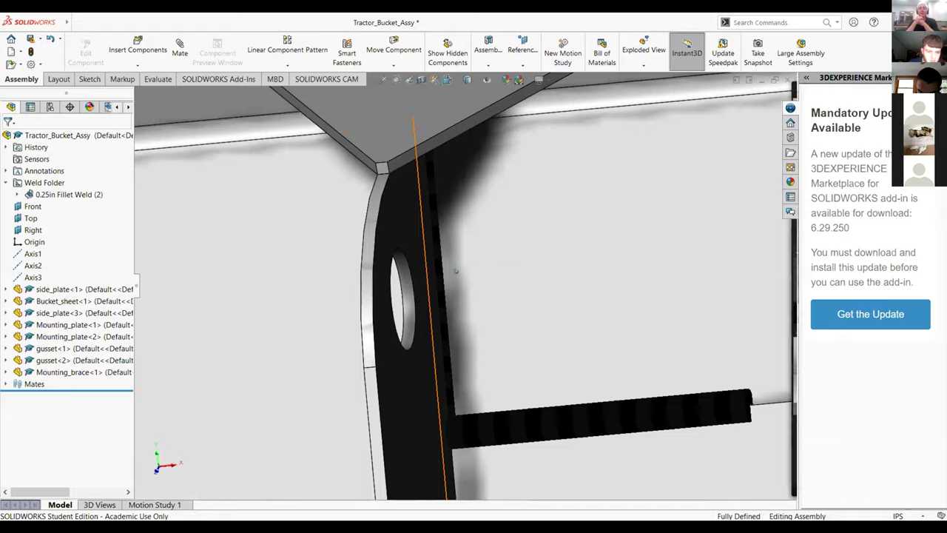
pyautogui.scroll(-1, 462, 279)
pyautogui.moveTo(461, 280); pyautogui.dragTo(390, 374, button='middle')
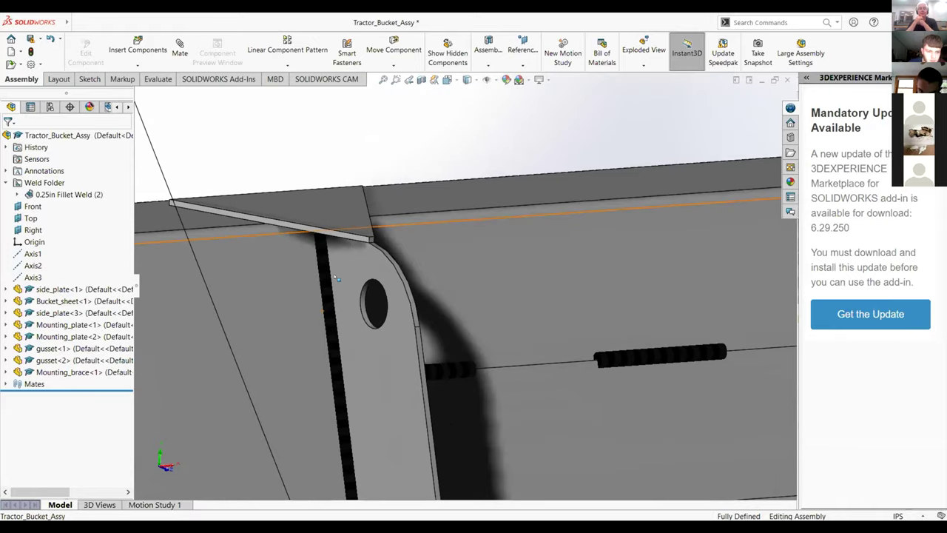
pyautogui.scroll(10, 390, 374)
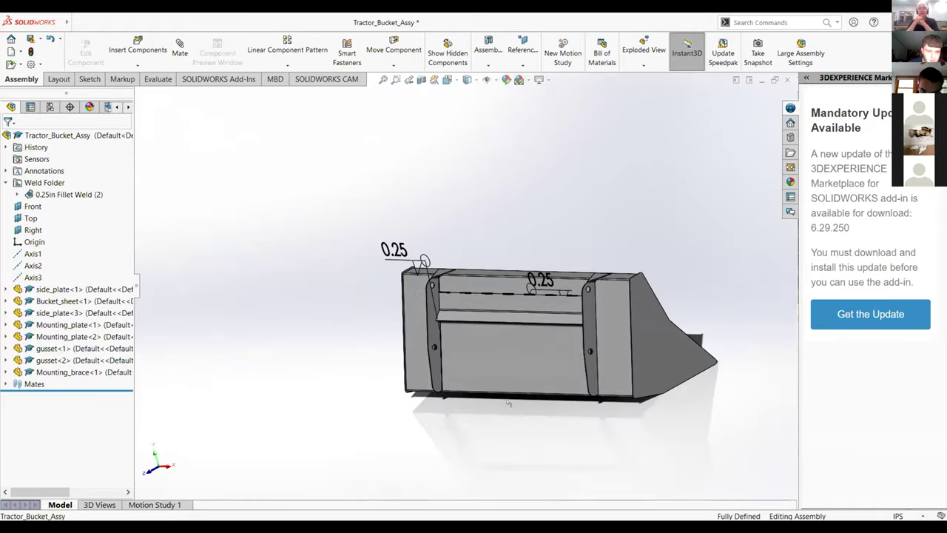
pyautogui.moveTo(549, 278); pyautogui.dragTo(529, 240)
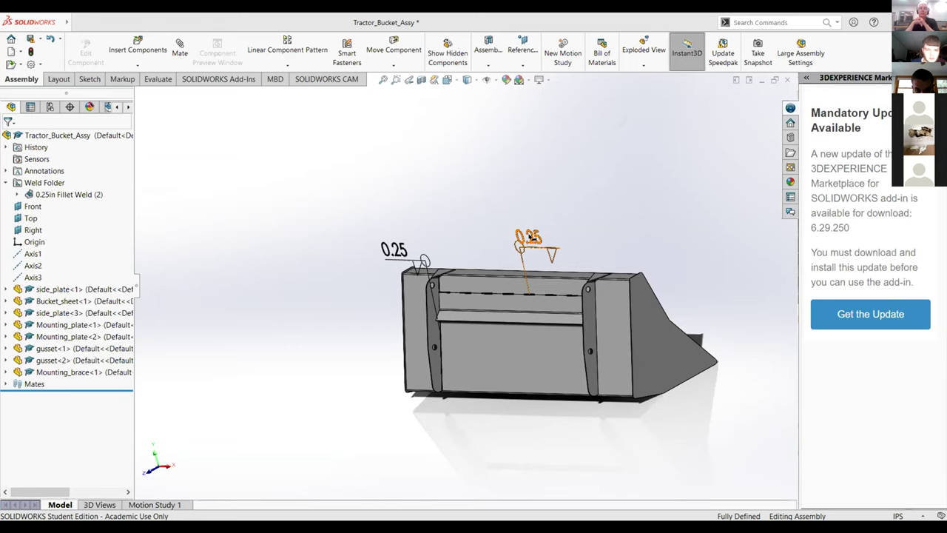
# - Remove the peripheral (all-around) option from the mounting plate's 0.25 weld symbol
pyautogui.scroll(-3, 510, 245)
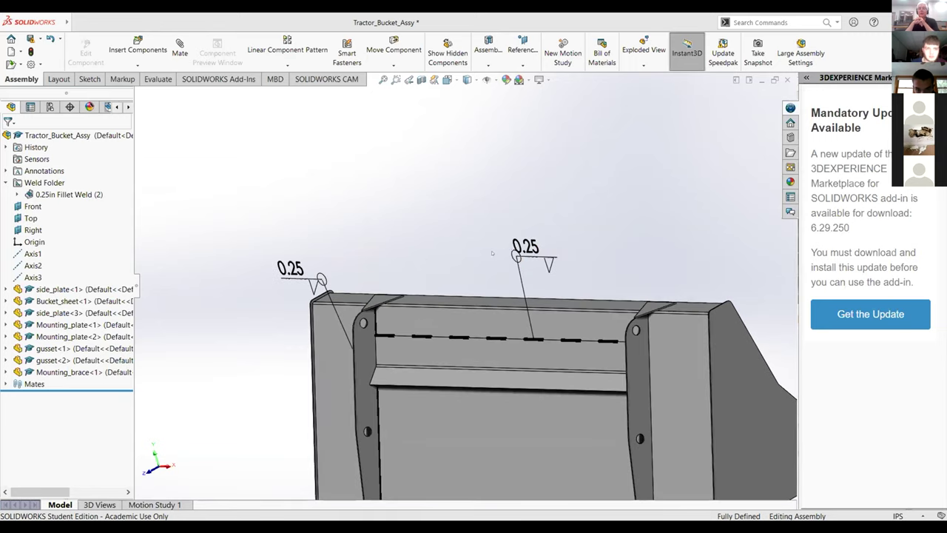
pyautogui.click(289, 268)
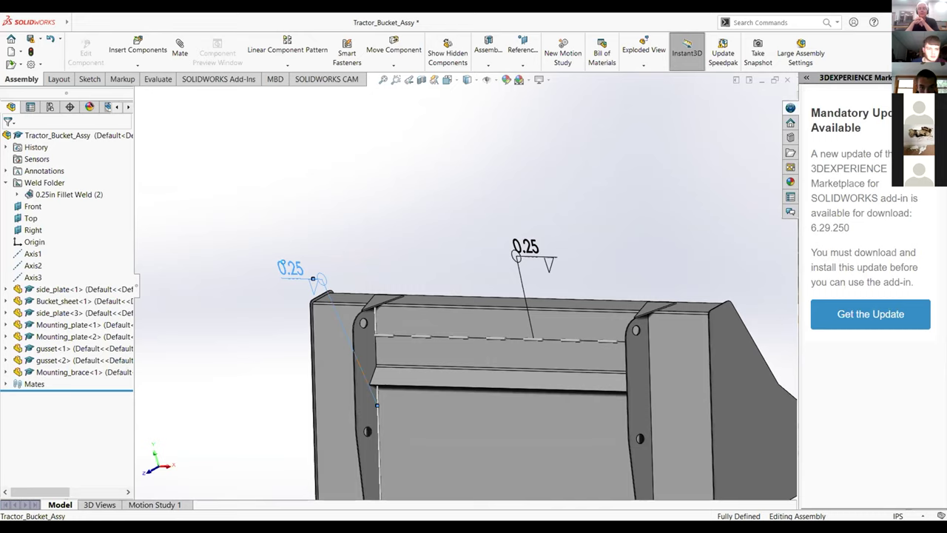
pyautogui.doubleClick(288, 268)
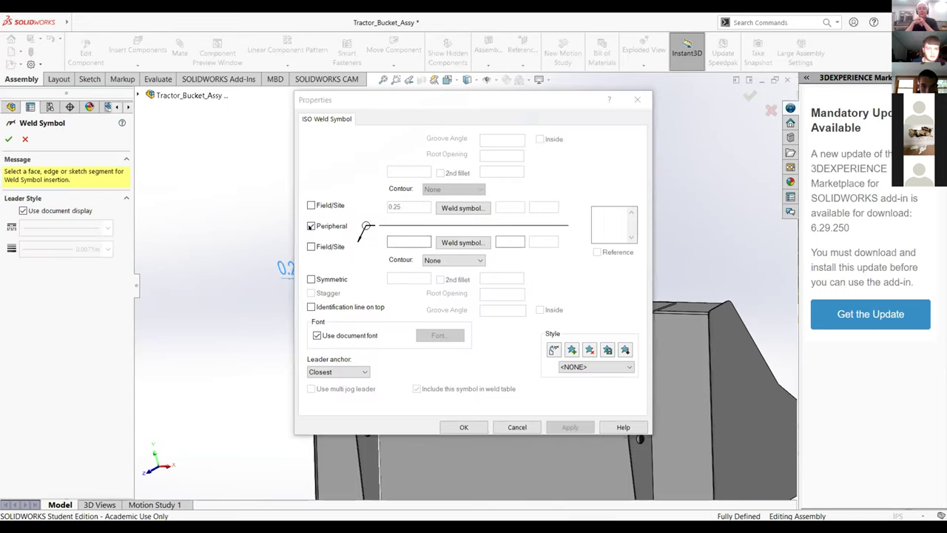
pyautogui.click(311, 225)
pyautogui.click(460, 427)
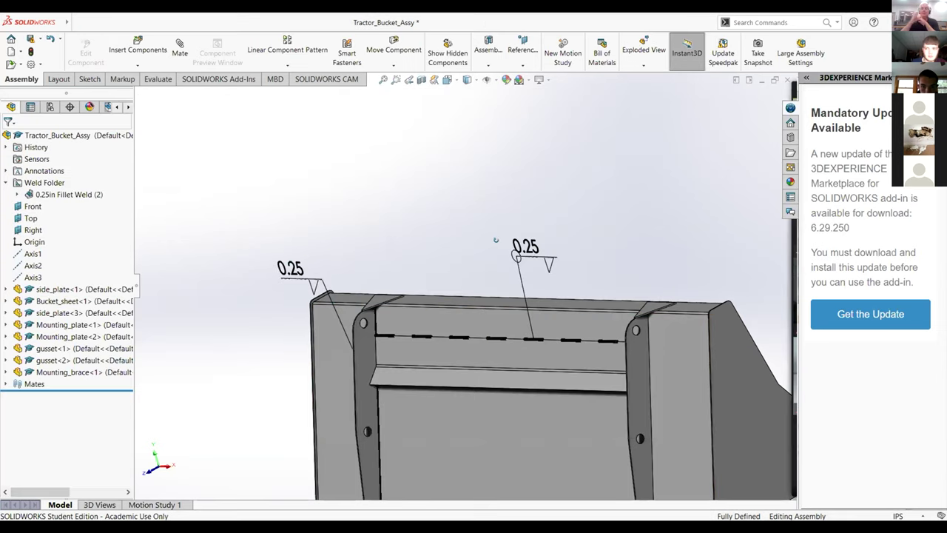
# - Remove the peripheral (all-around) option from the mounting brace's weld symbol
pyautogui.scroll(-3, 436, 250)
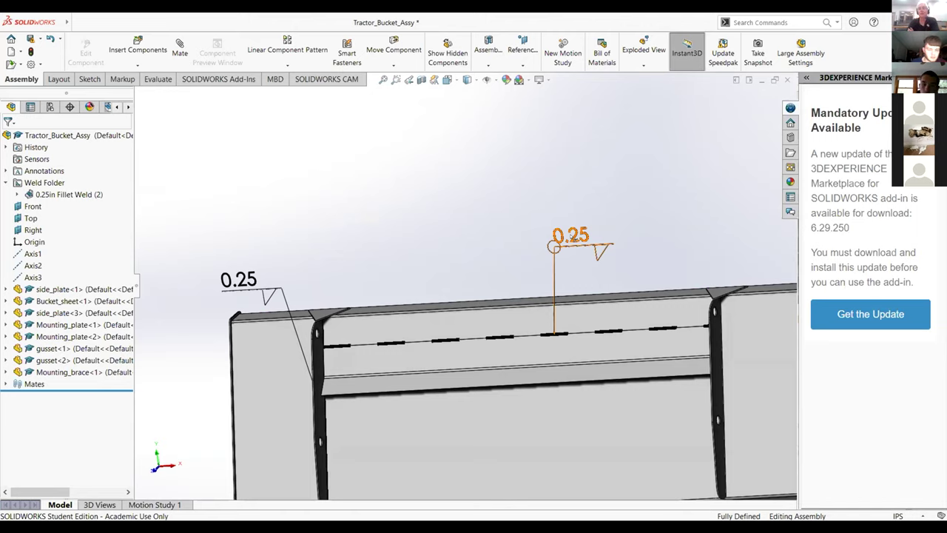
pyautogui.click(592, 245)
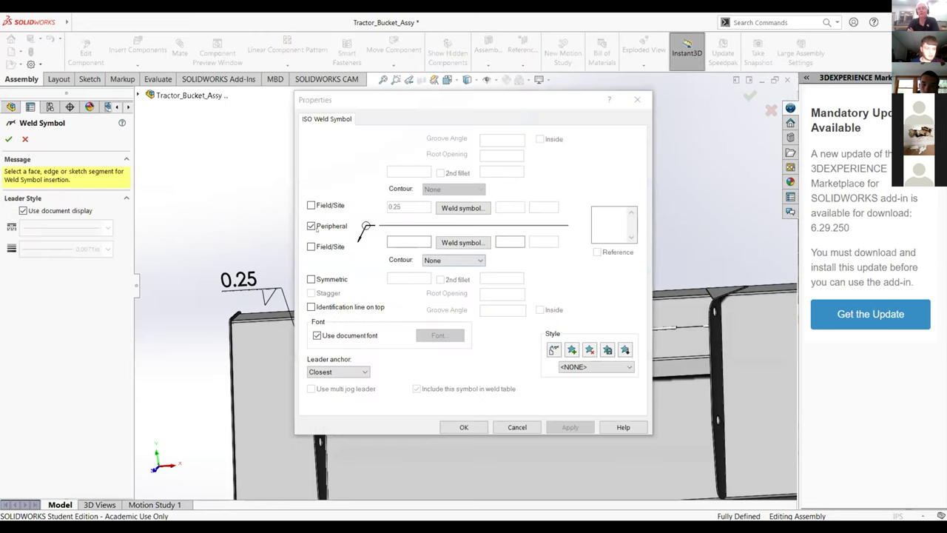
pyautogui.click(311, 226)
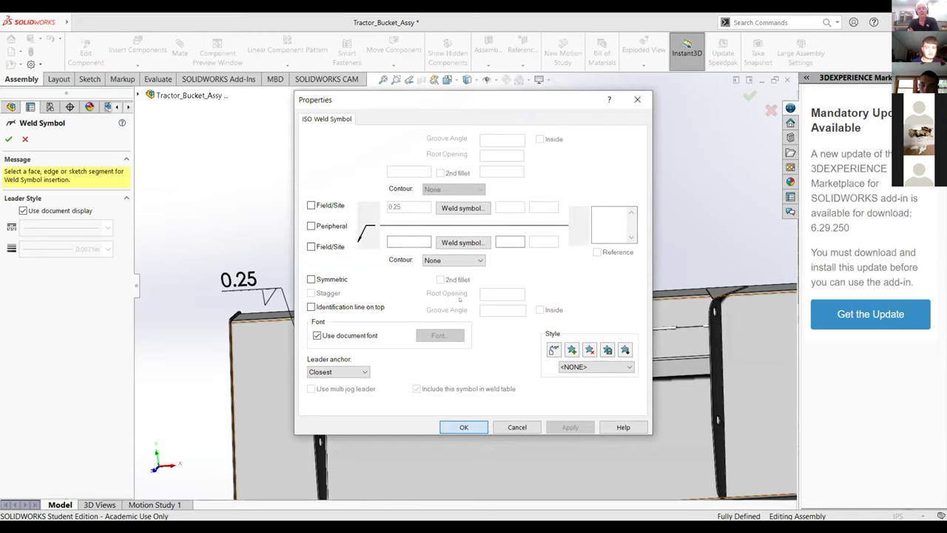
pyautogui.click(464, 427)
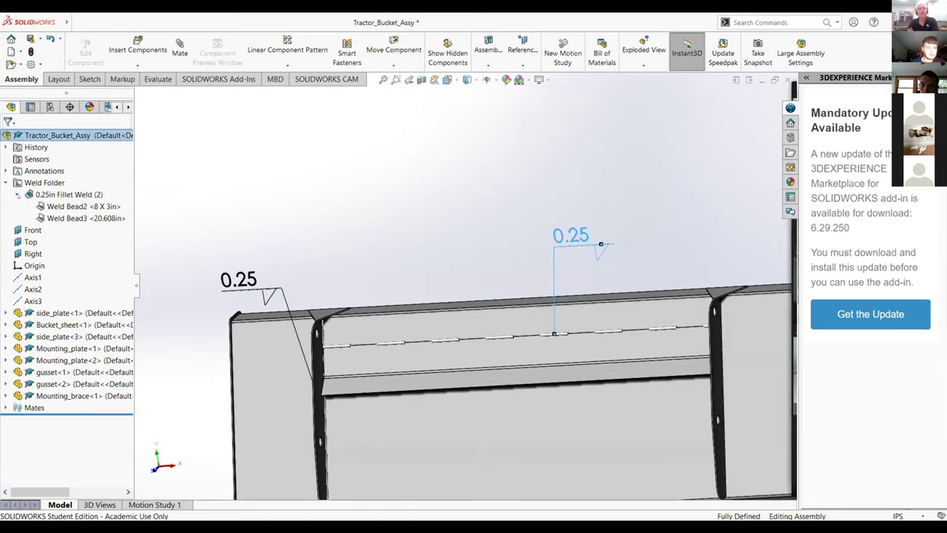
# - Edit the mounting brace's weld bead, reapply its intermittent settings of 3 in weld length and 3 in gap, and save the assembly
pyautogui.click(83, 206)
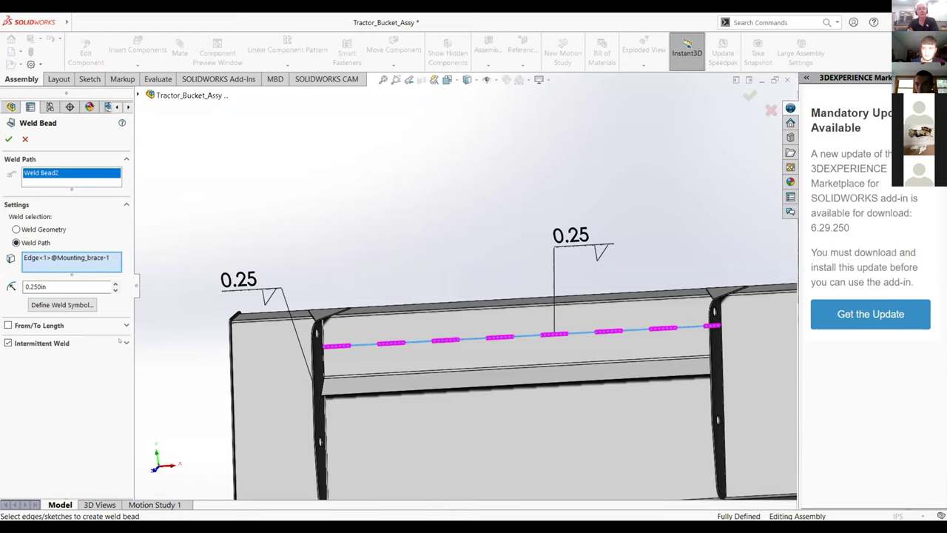
pyautogui.click(119, 341)
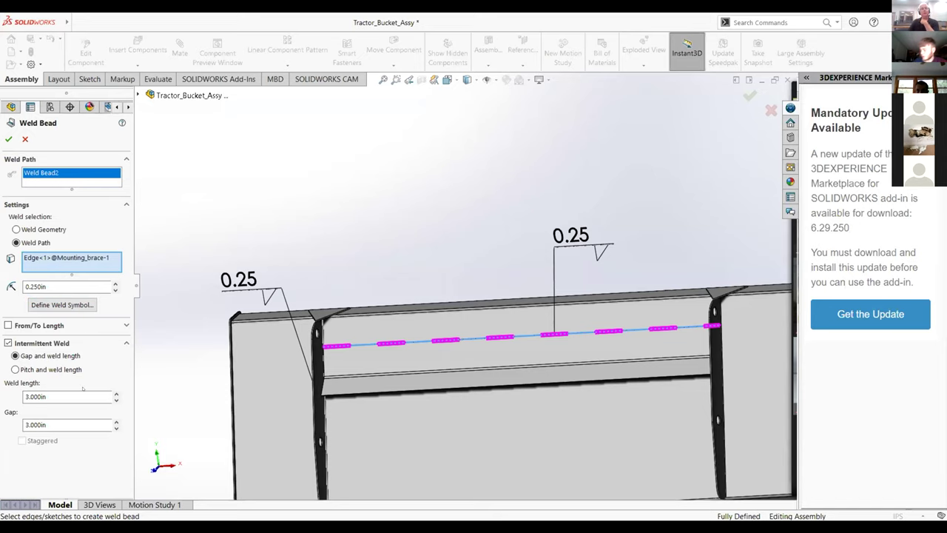
pyautogui.click(8, 138)
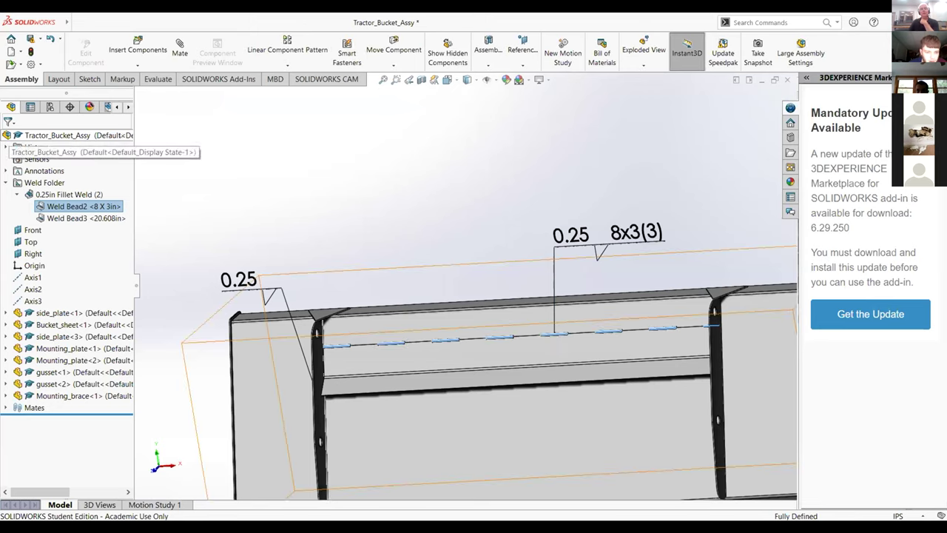
pyautogui.click(30, 37)
pyautogui.click(492, 303)
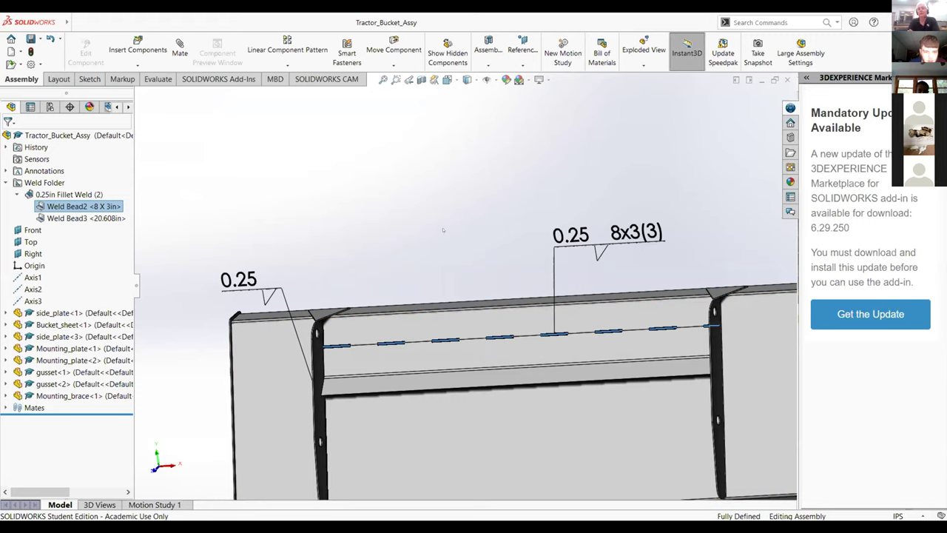
pyautogui.moveTo(444, 230); pyautogui.dragTo(462, 210, button='middle')
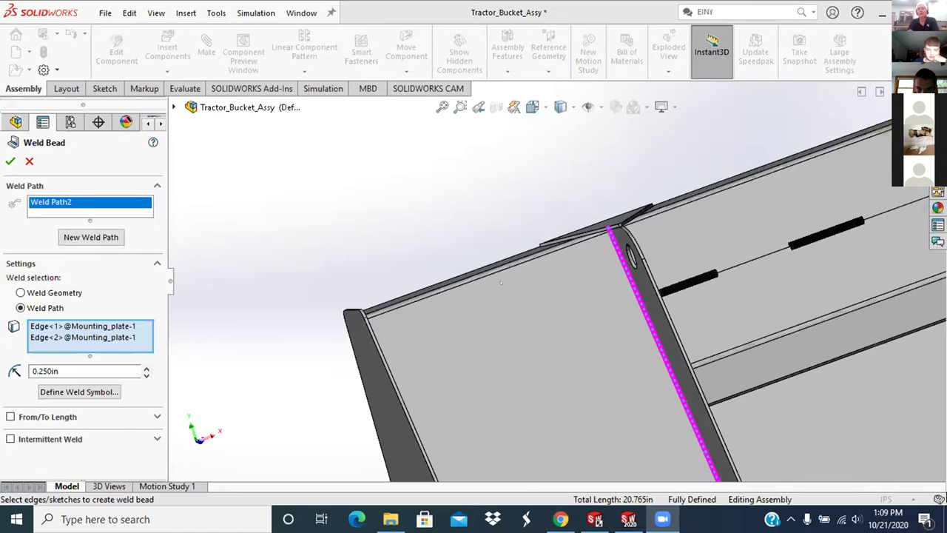
# - Examine the gusset's edges and the mounting plate's weld path around the gusset joint, and open the weld symbol definition
pyautogui.moveTo(501, 282); pyautogui.dragTo(380, 301, button='middle')
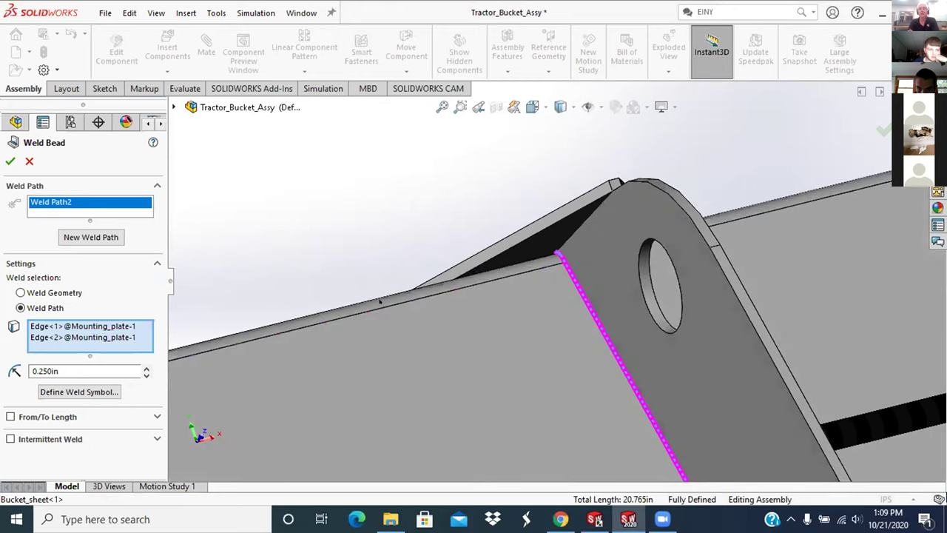
pyautogui.scroll(-2, 433, 347)
pyautogui.moveTo(433, 348); pyautogui.dragTo(811, 248, button='middle')
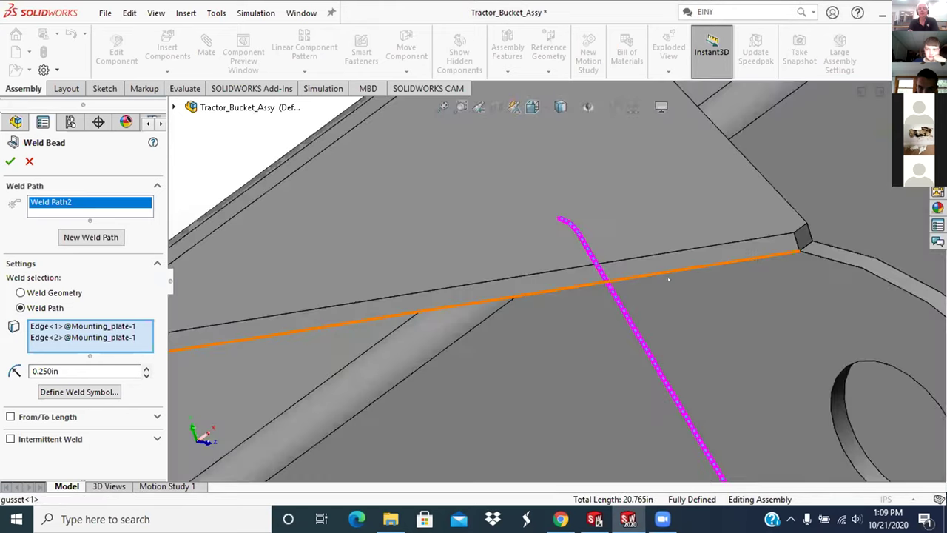
pyautogui.moveTo(459, 337); pyautogui.dragTo(315, 325, button='middle')
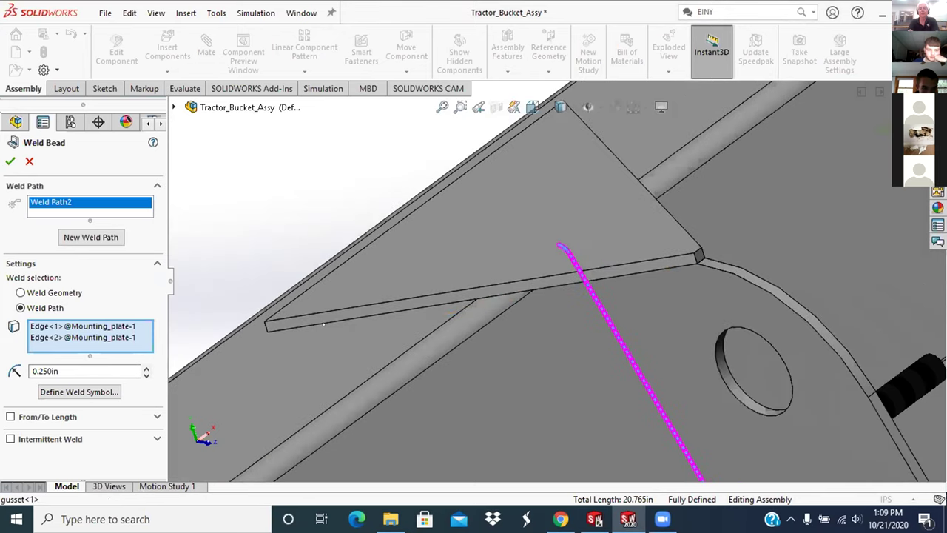
pyautogui.click(380, 305)
pyautogui.click(414, 304)
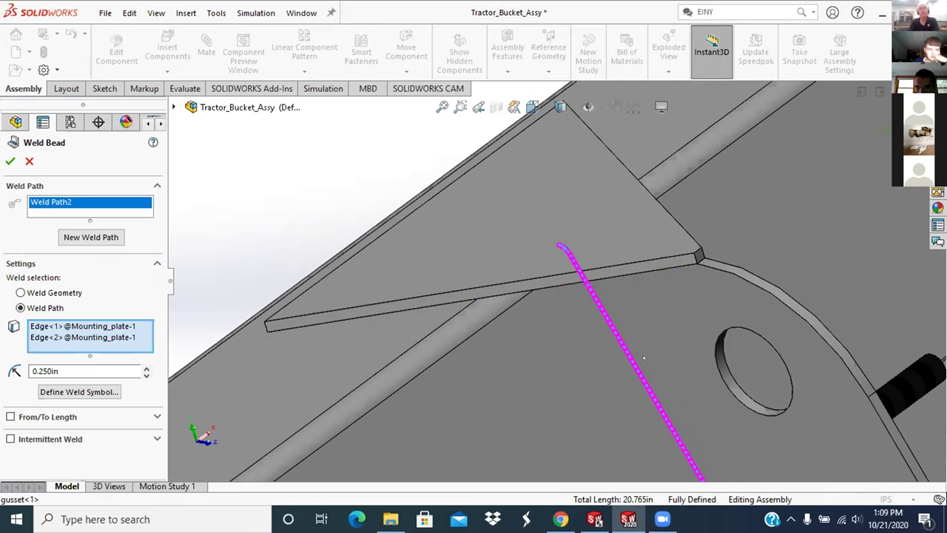
pyautogui.click(394, 314)
pyautogui.moveTo(301, 315); pyautogui.dragTo(495, 334, button='middle')
pyautogui.scroll(-3, 501, 271)
pyautogui.moveTo(549, 363); pyautogui.dragTo(480, 301, button='middle')
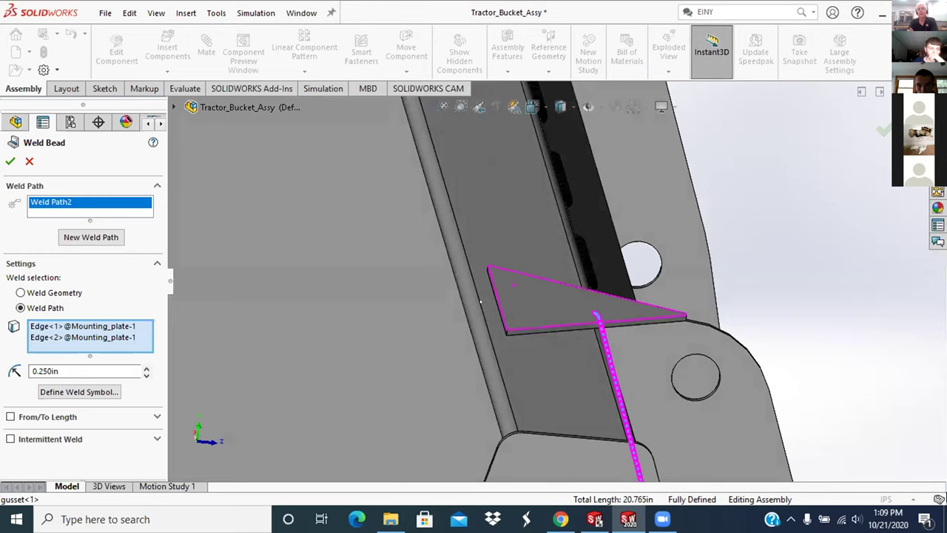
pyautogui.click(490, 293)
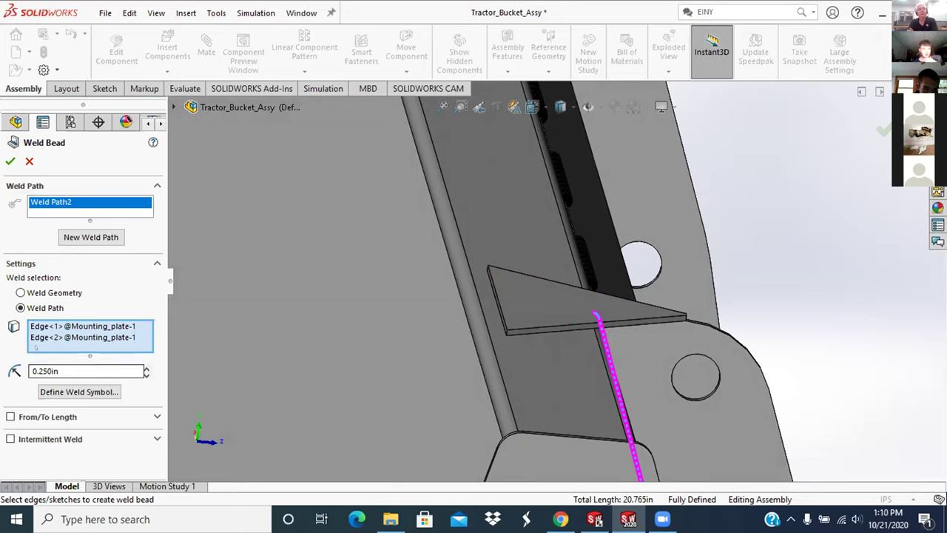
pyautogui.click(79, 392)
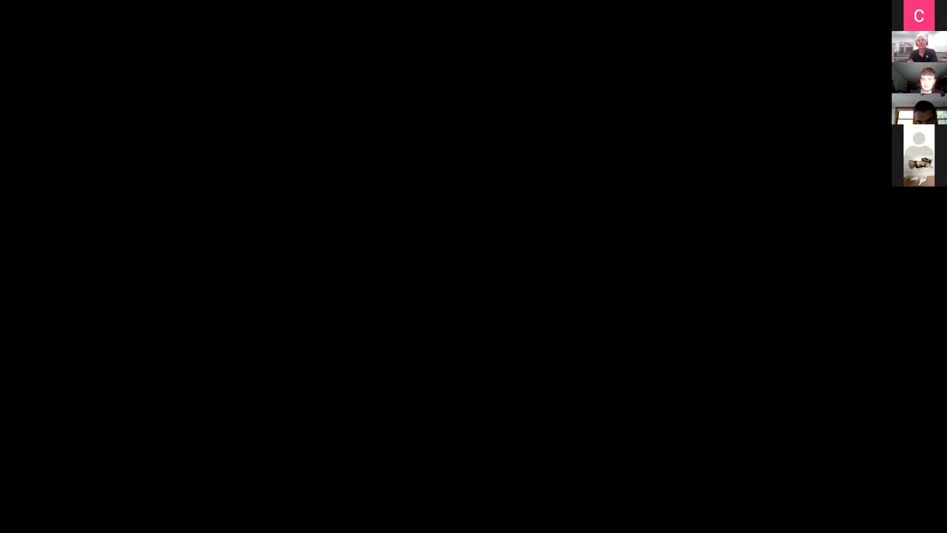
# - Edit the mounting plate's double fillet weld bead and remove the fillet symbol above the reference line, keeping the one below
pyautogui.press('super+Up')
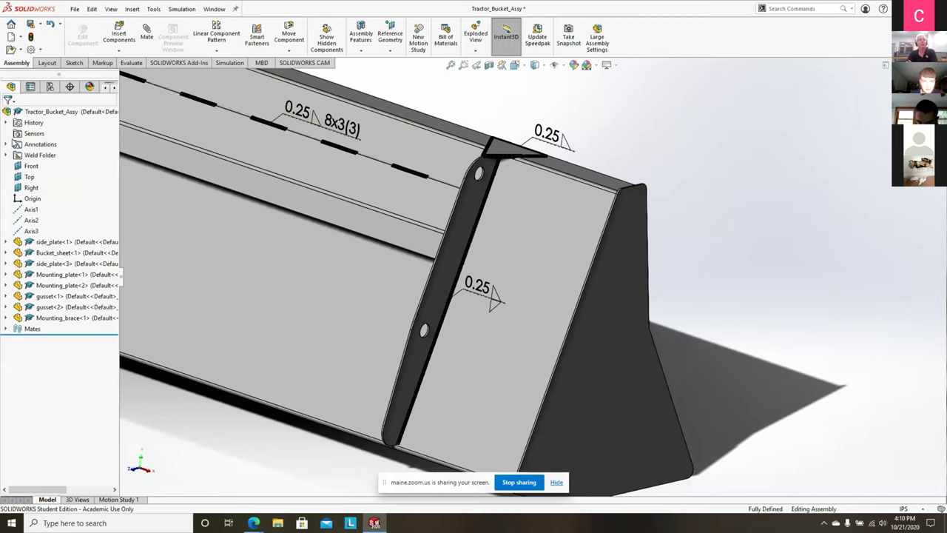
pyautogui.click(6, 155)
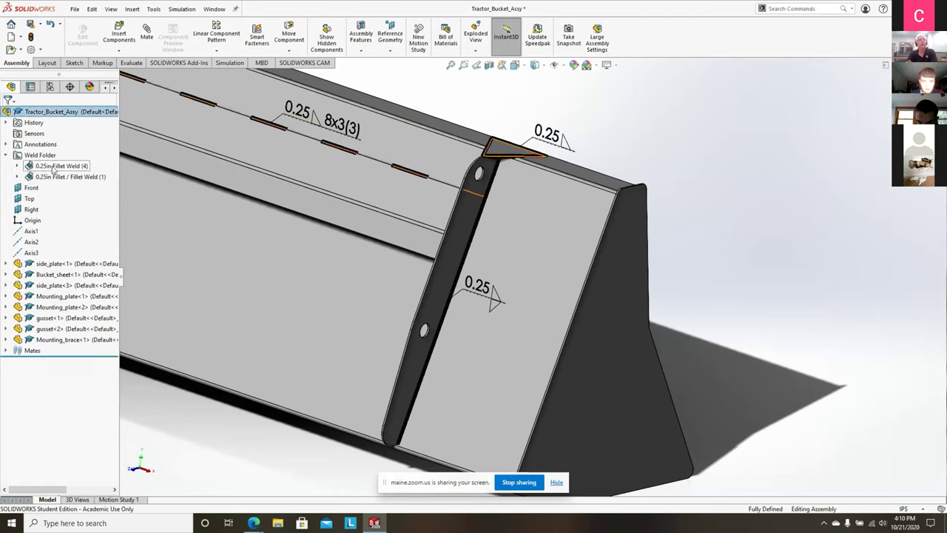
pyautogui.click(16, 176)
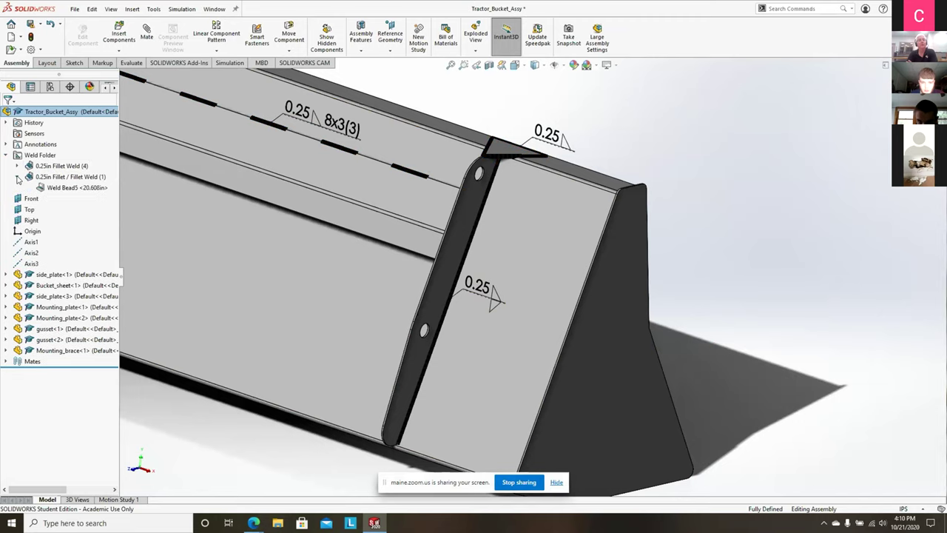
pyautogui.click(64, 188)
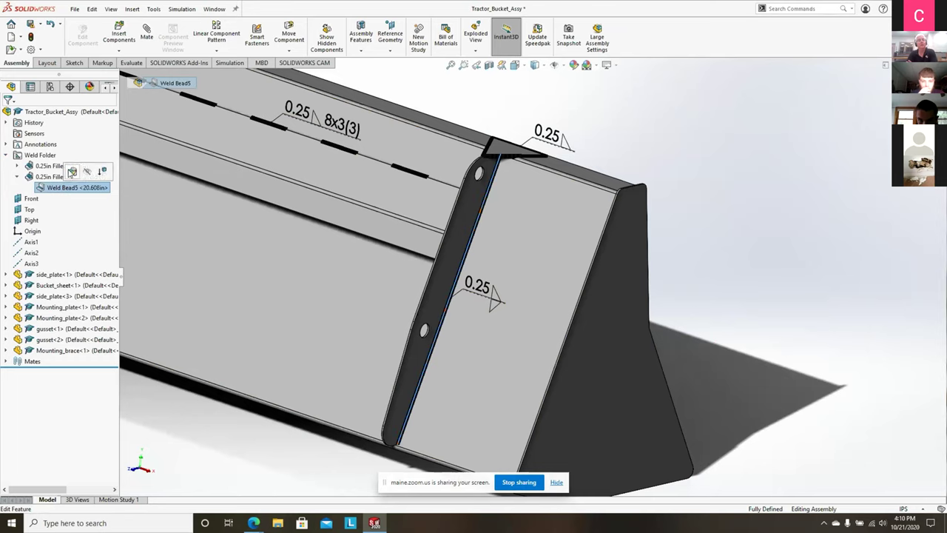
pyautogui.click(72, 172)
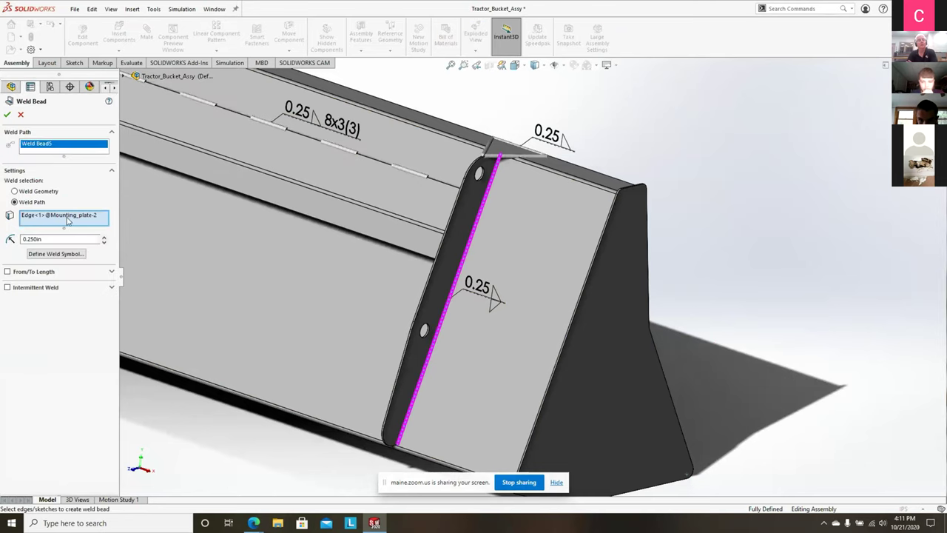
pyautogui.click(56, 254)
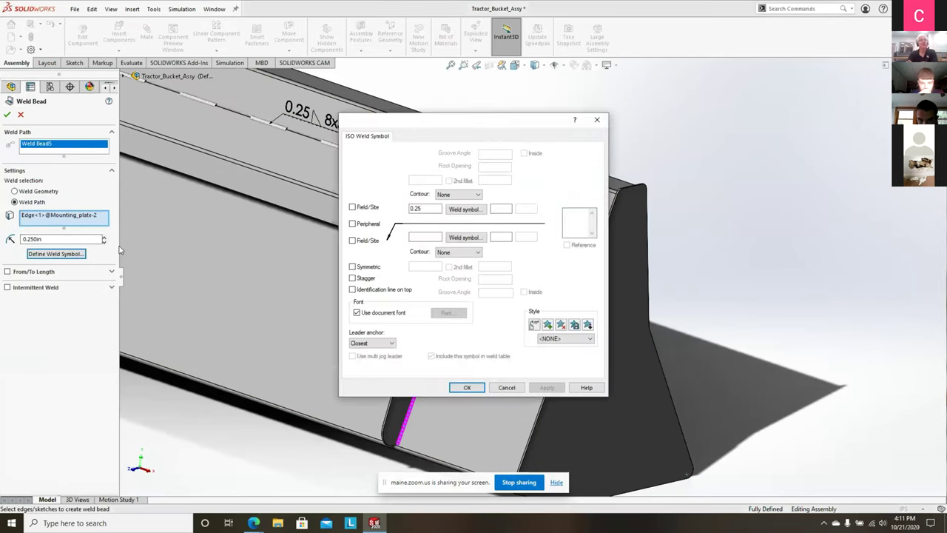
pyautogui.click(474, 214)
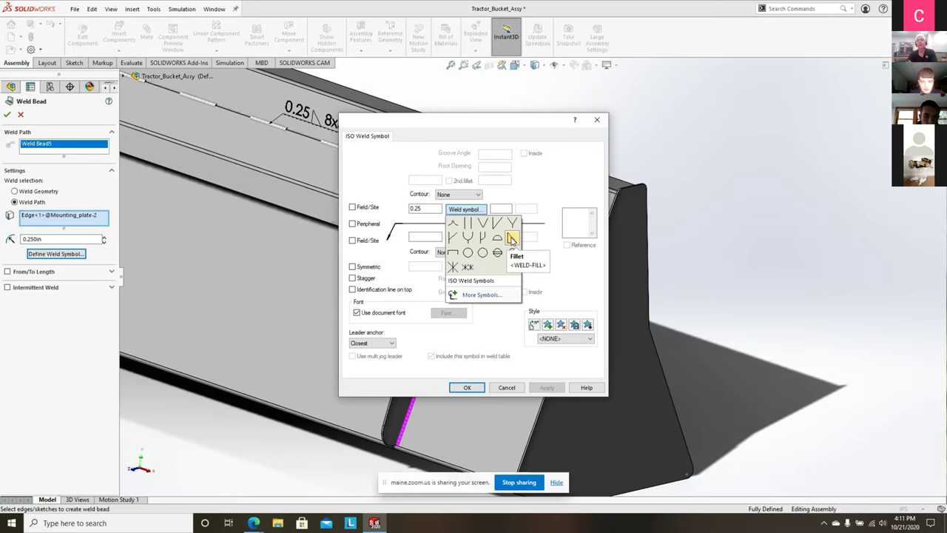
pyautogui.click(511, 237)
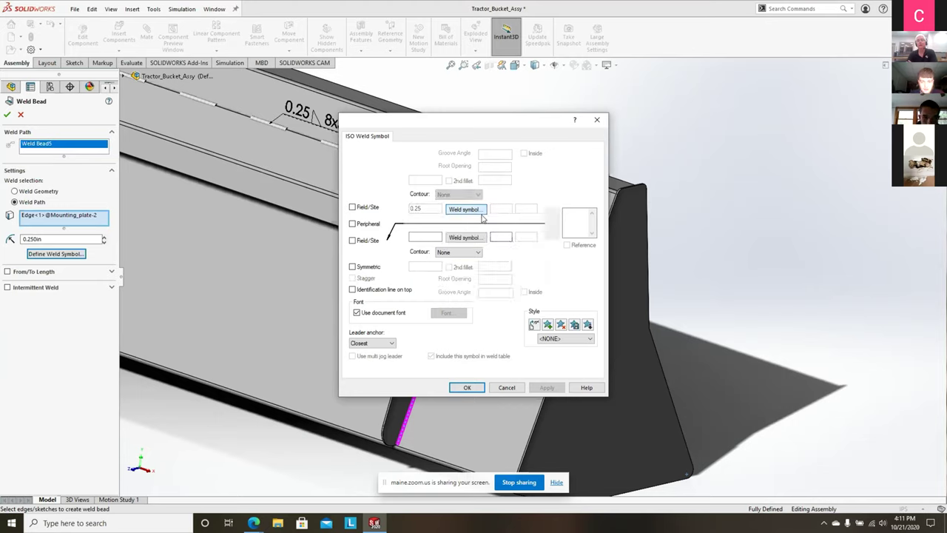
pyautogui.click(480, 238)
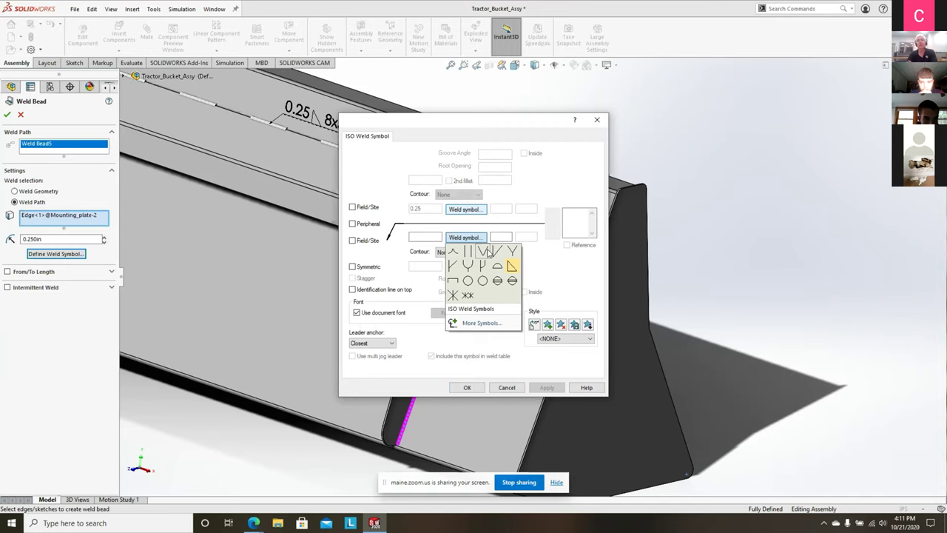
pyautogui.click(538, 275)
pyautogui.click(467, 386)
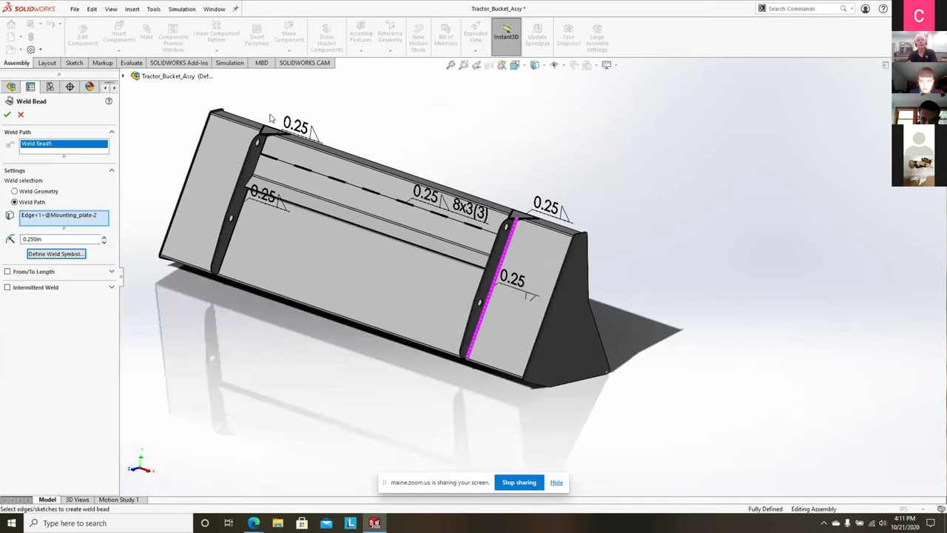
# - Inspect the side plate edges at the opposite end of the bucket and the weld bead around the gusset there
pyautogui.scroll(-4, 270, 119)
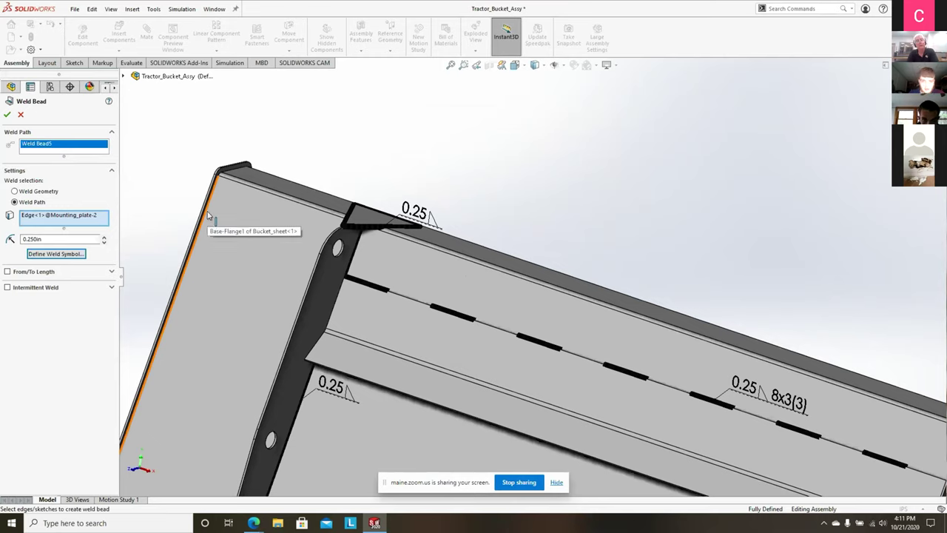
pyautogui.press('f')
pyautogui.scroll(-3, 356, 266)
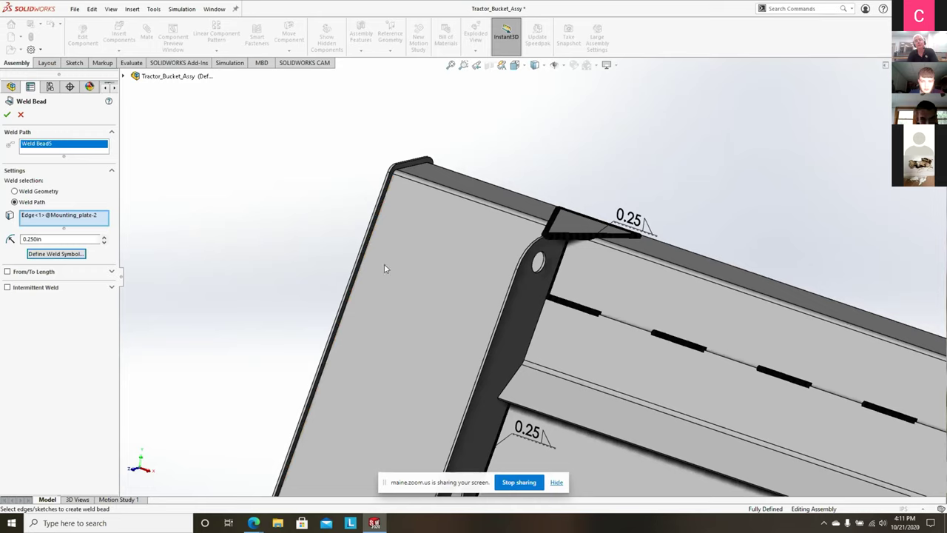
pyautogui.moveTo(408, 230); pyautogui.dragTo(474, 178, button='middle')
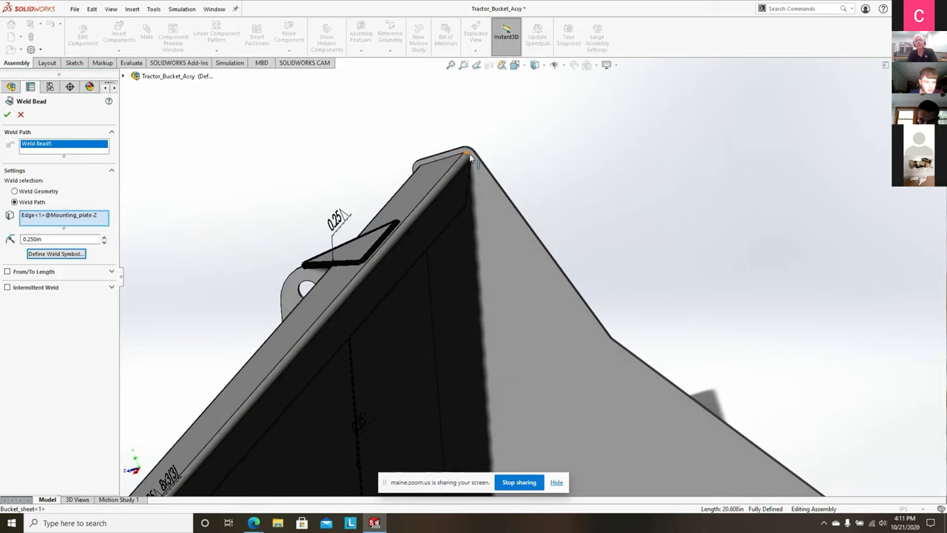
pyautogui.moveTo(478, 240); pyautogui.dragTo(474, 255, button='middle')
pyautogui.scroll(-5, 432, 258)
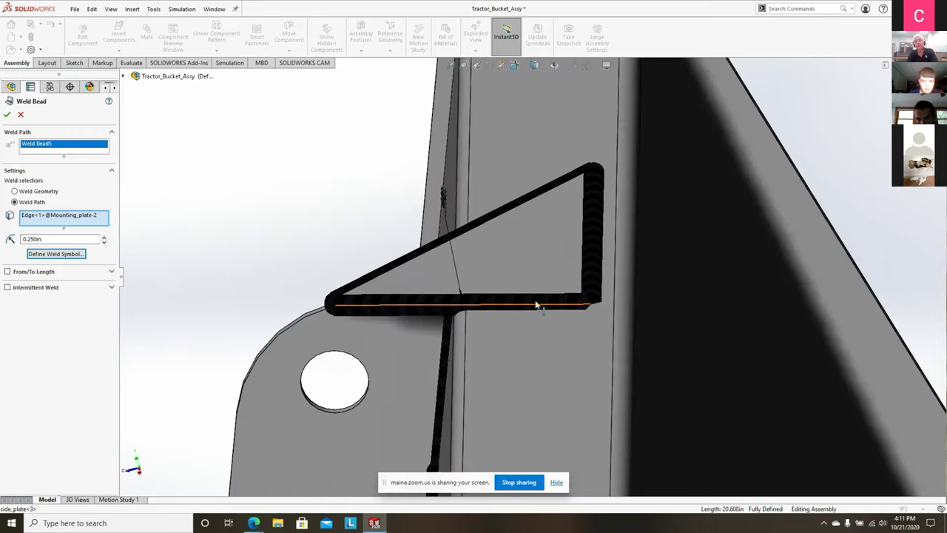
pyautogui.moveTo(397, 322); pyautogui.dragTo(339, 292, button='middle')
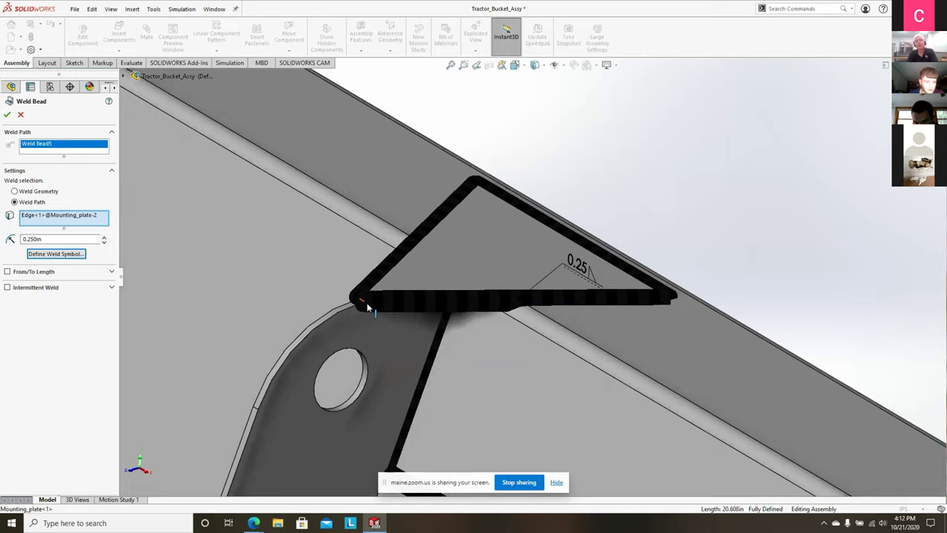
# - End the screen share of the tractor bucket assembly
pyautogui.scroll(3, 409, 286)
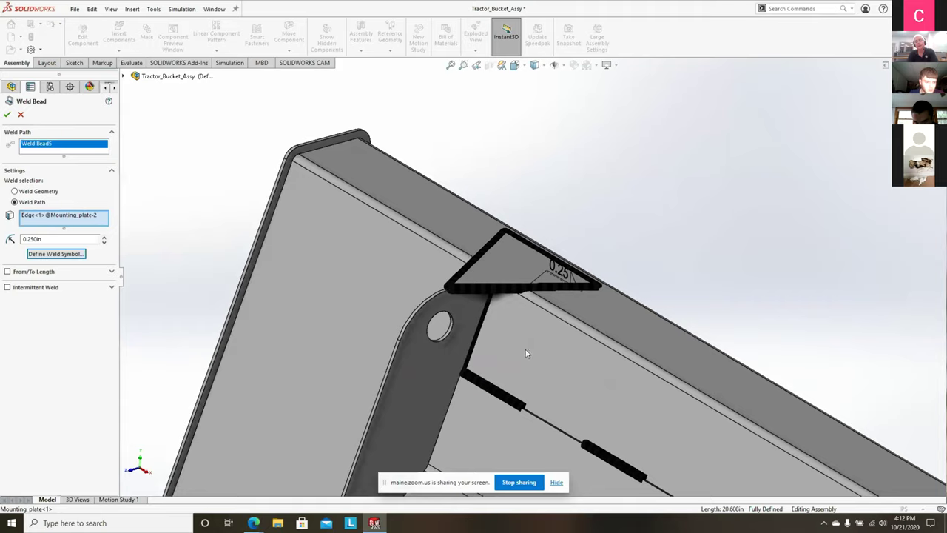
pyautogui.click(524, 482)
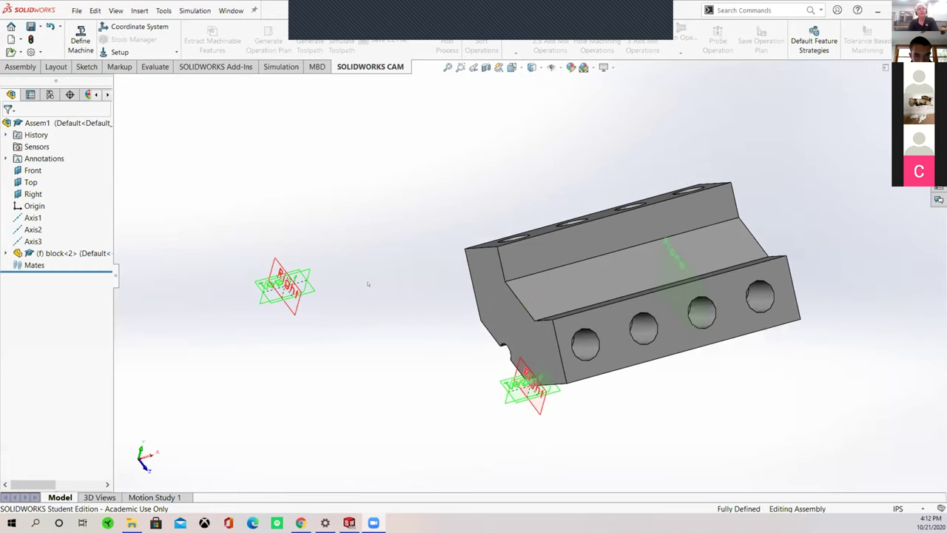
# - Float the fixed block component and move it closer to the assembly's origin planes
pyautogui.click(532, 290)
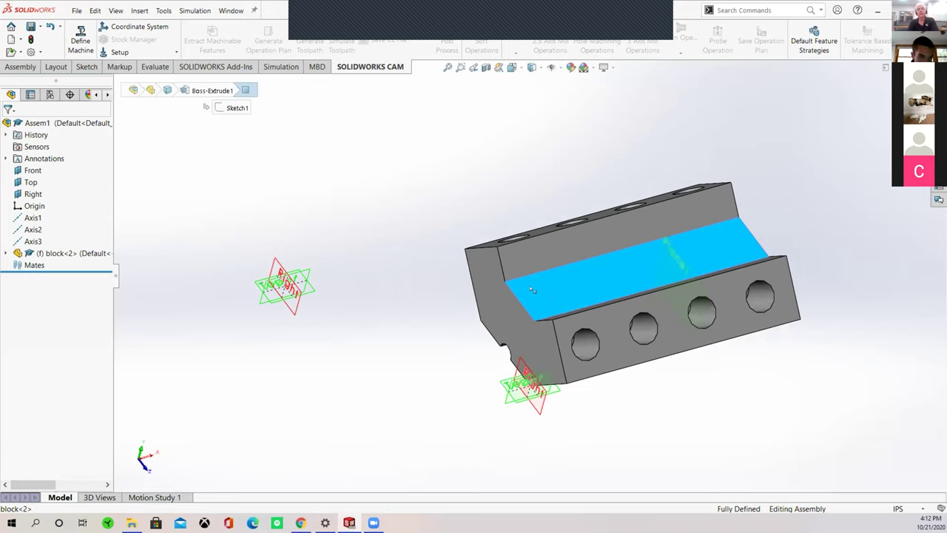
pyautogui.click(391, 306)
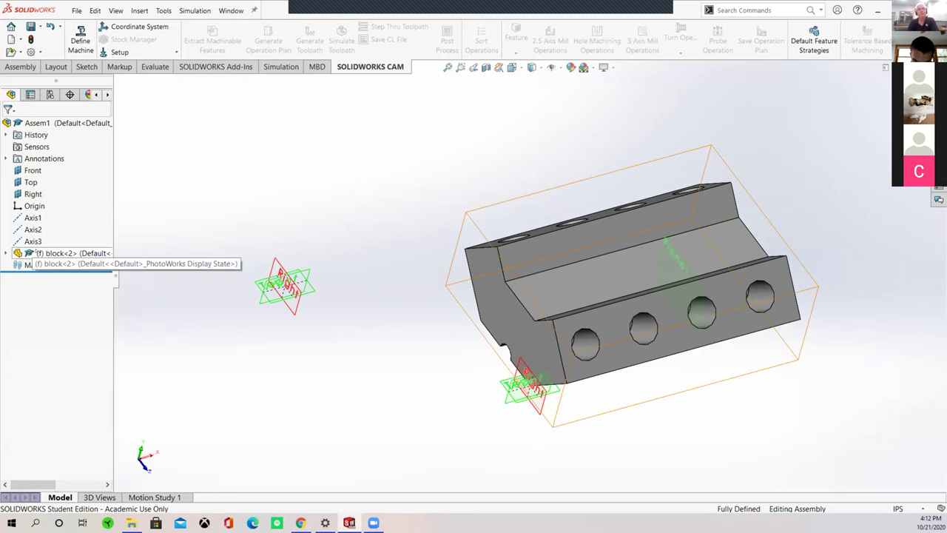
pyautogui.click(6, 254)
pyautogui.click(44, 229)
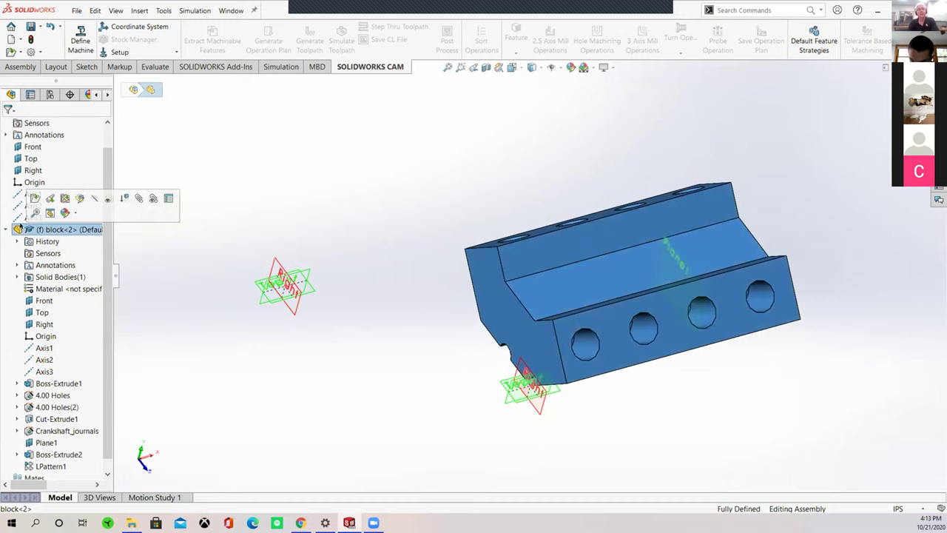
pyautogui.rightClick(43, 228)
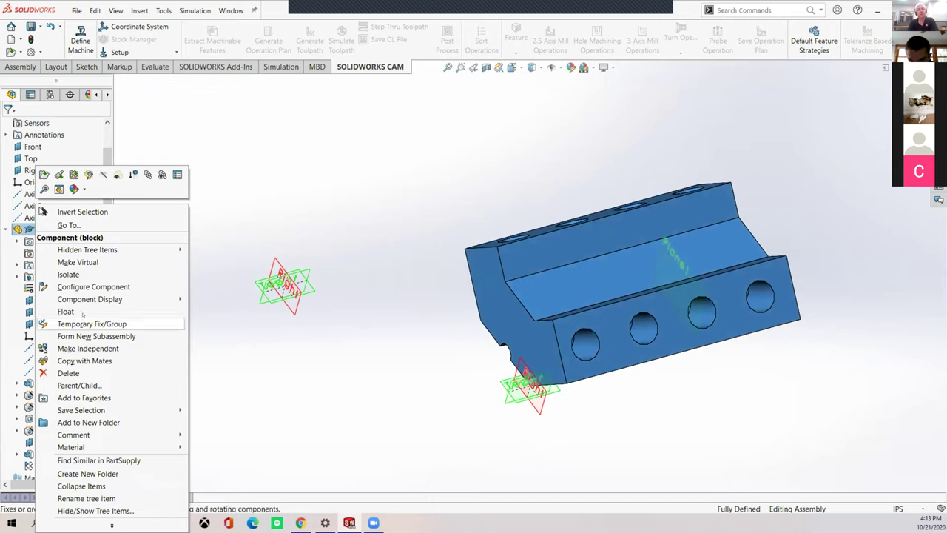
pyautogui.click(148, 202)
pyautogui.moveTo(560, 290); pyautogui.dragTo(467, 252)
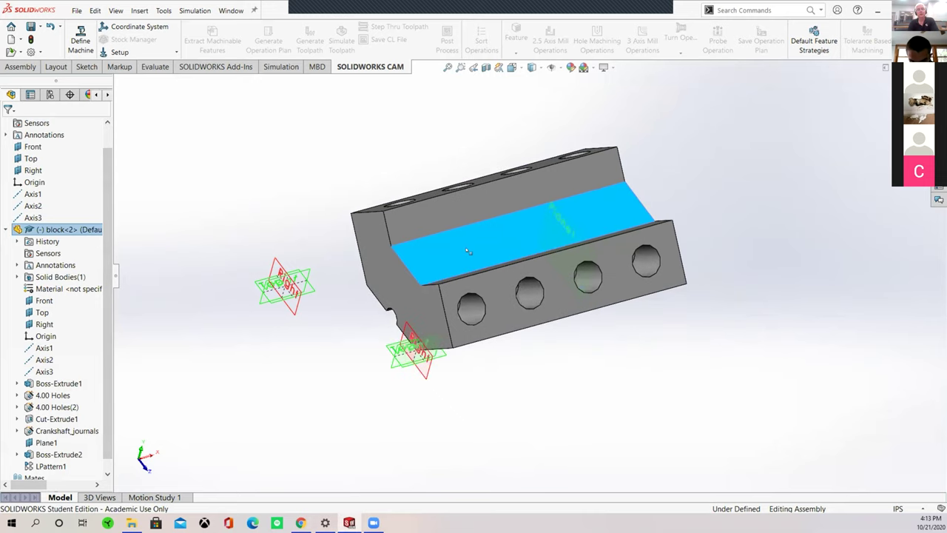
pyautogui.click(302, 331)
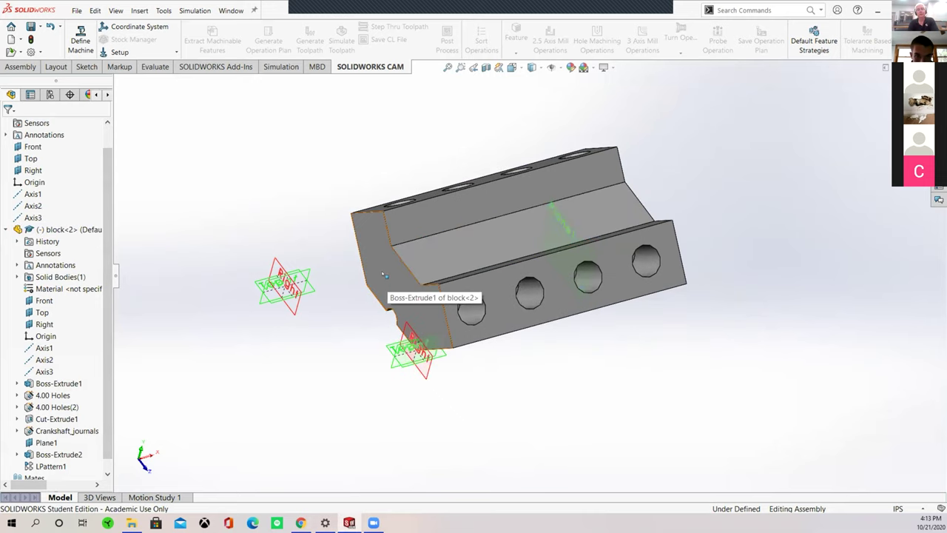
pyautogui.rightClick(384, 275)
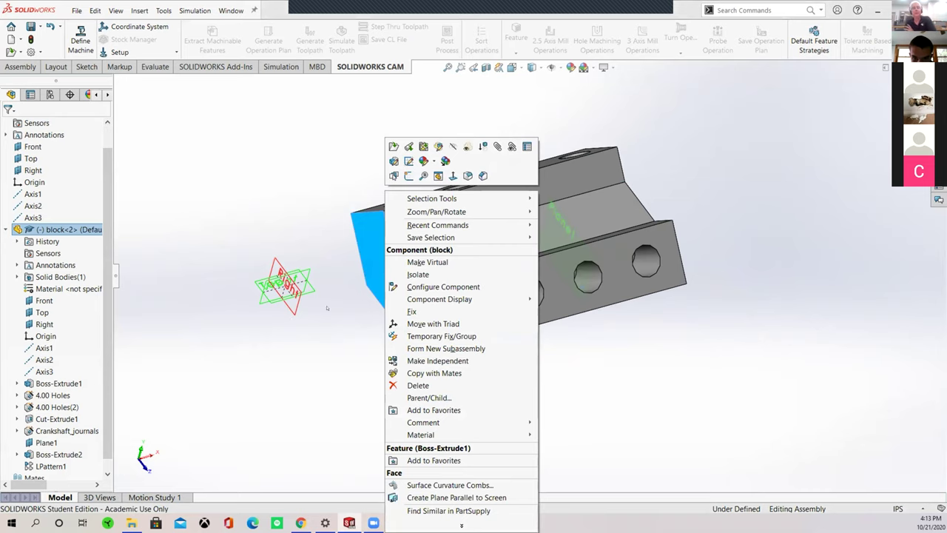
pyautogui.click(394, 175)
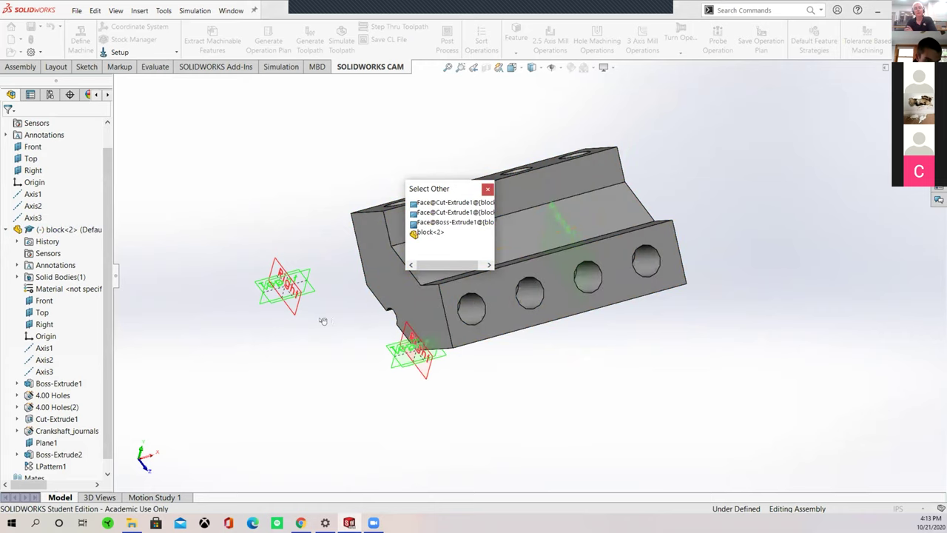
pyautogui.click(487, 189)
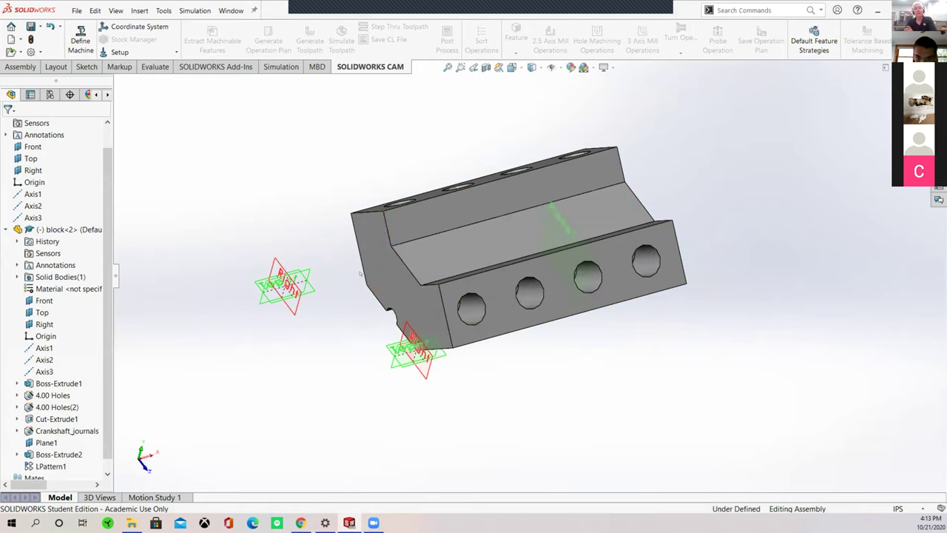
pyautogui.rightClick(368, 329)
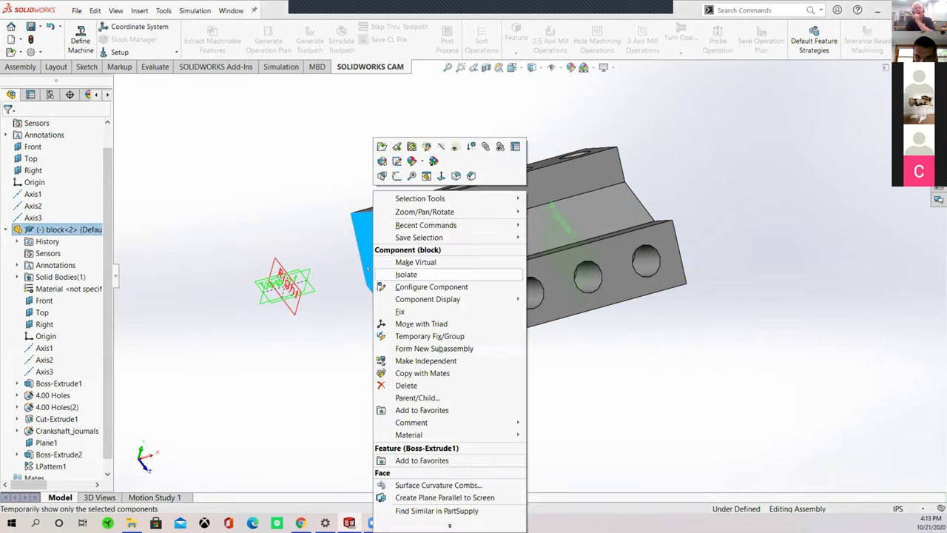
pyautogui.click(382, 175)
pyautogui.click(296, 305)
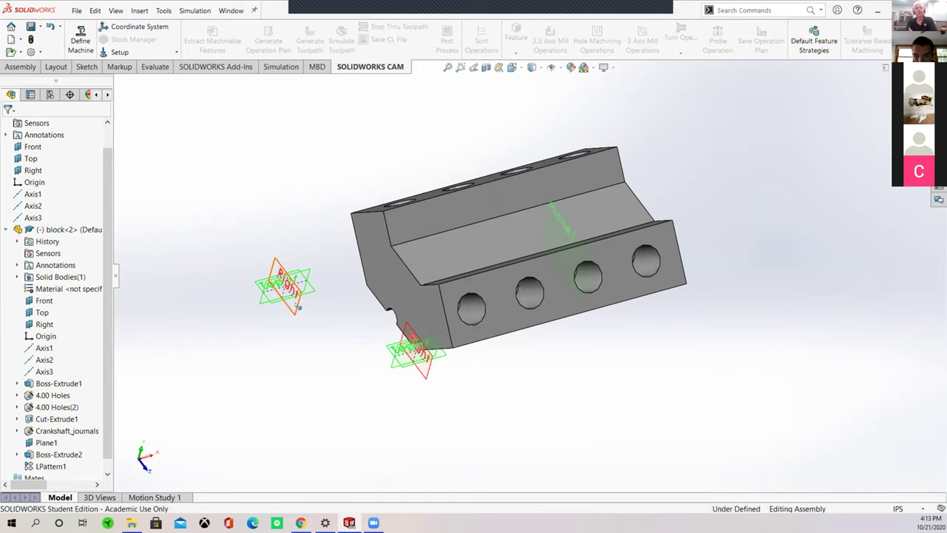
pyautogui.keyDown('ctrl'); pyautogui.click(392, 276); pyautogui.keyUp('ctrl')
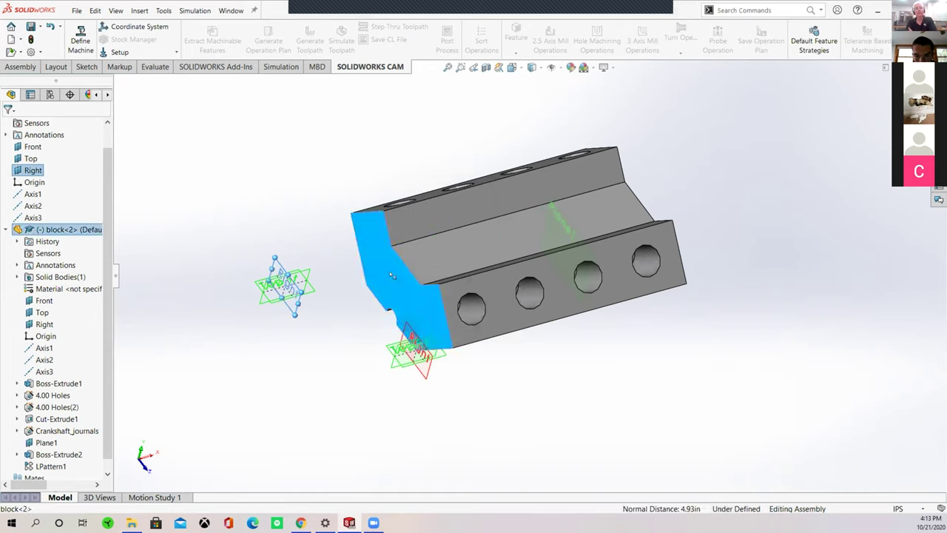
pyautogui.click(343, 307)
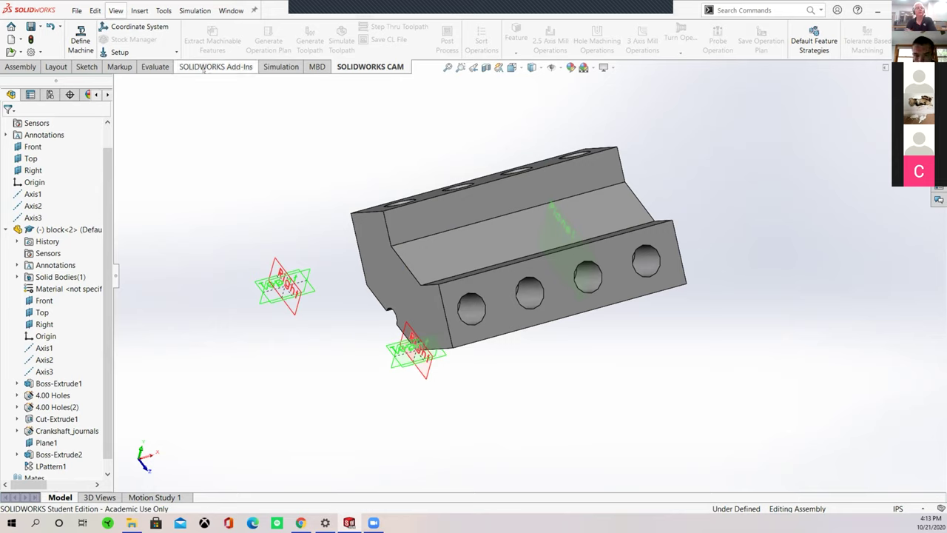
# - Add a coincident mate between the block's end face and the assembly's Right plane
pyautogui.click(20, 67)
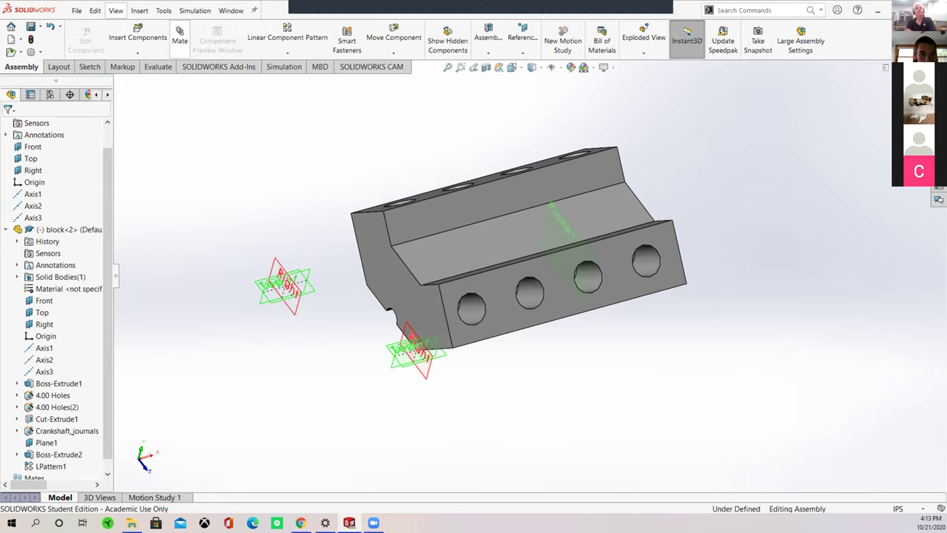
pyautogui.click(179, 36)
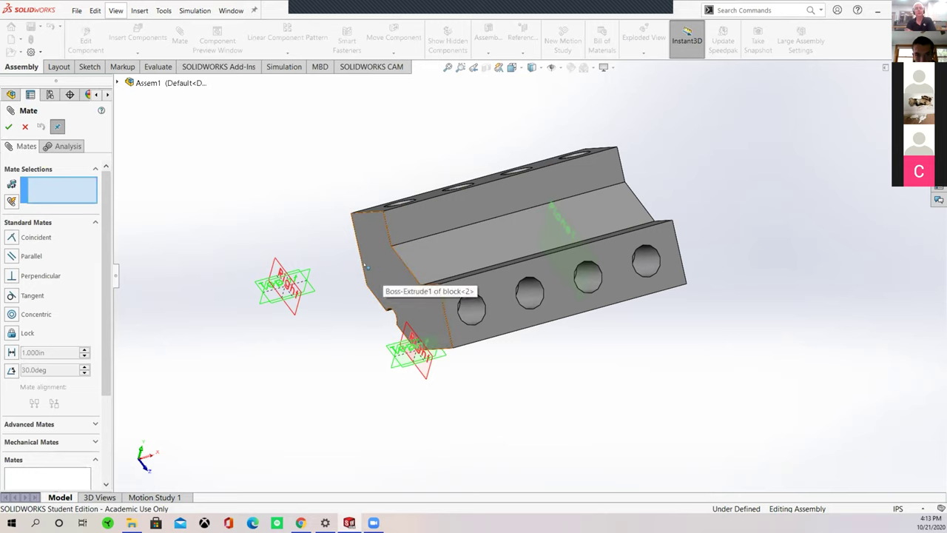
pyautogui.click(392, 266)
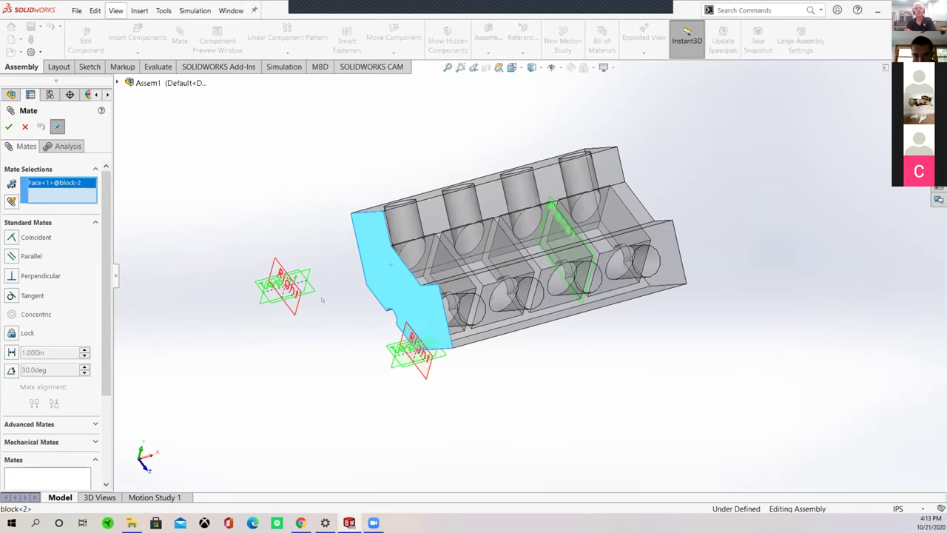
pyautogui.click(297, 304)
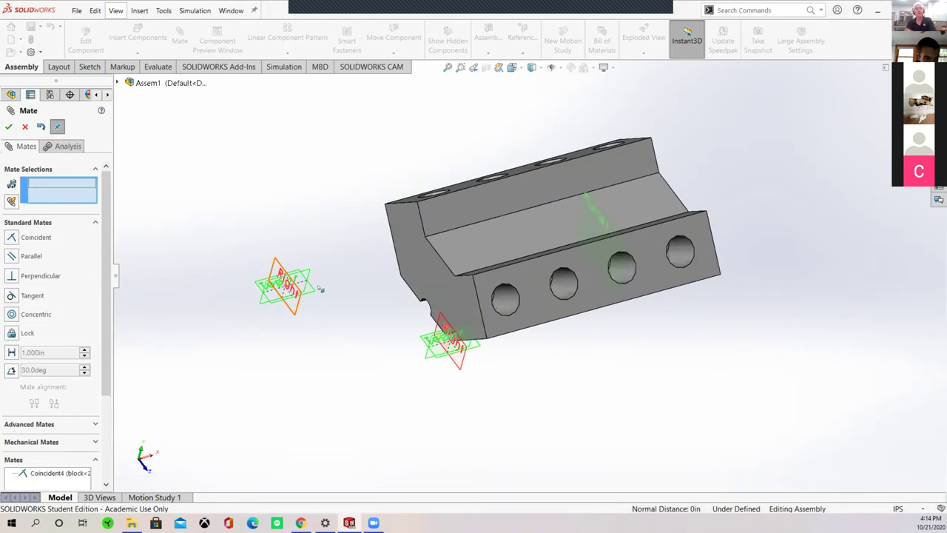
pyautogui.moveTo(323, 278); pyautogui.dragTo(391, 273, button='middle')
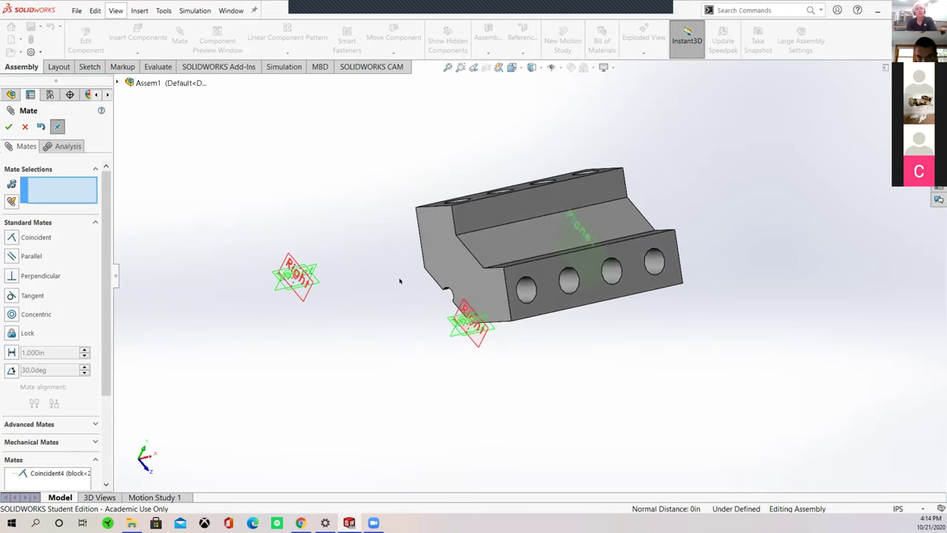
pyautogui.scroll(-2, 390, 300)
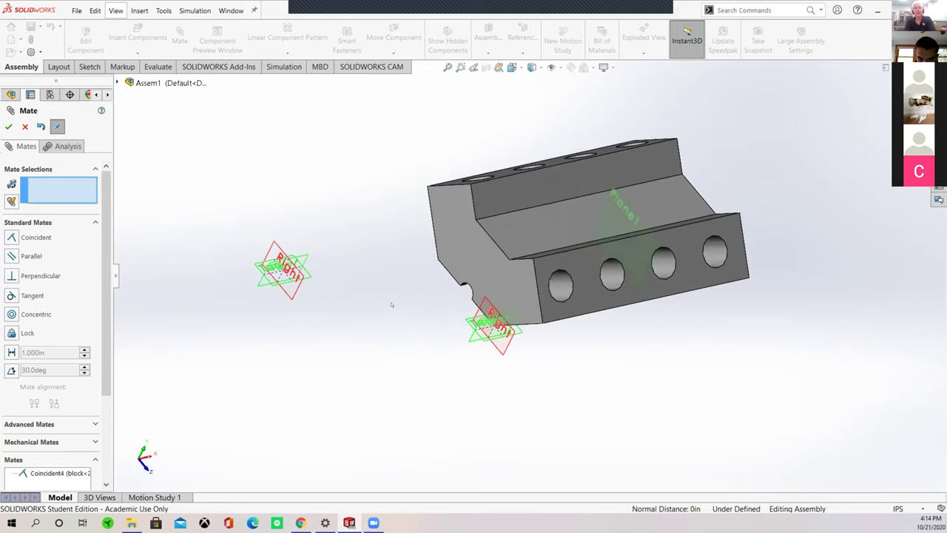
pyautogui.moveTo(392, 304); pyautogui.dragTo(360, 289, button='middle')
pyautogui.scroll(-4, 311, 285)
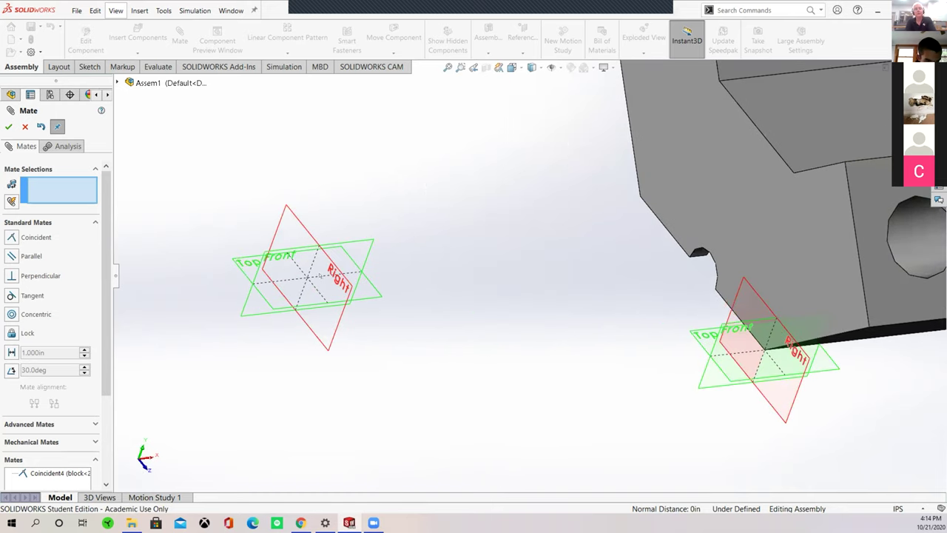
pyautogui.moveTo(425, 292); pyautogui.dragTo(720, 223, button='middle')
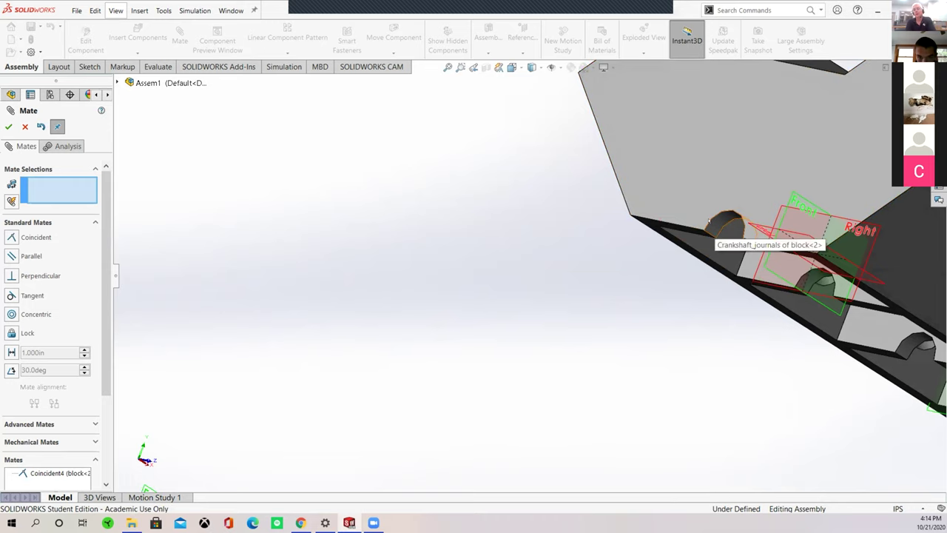
pyautogui.click(702, 225)
pyautogui.moveTo(383, 277); pyautogui.dragTo(484, 245, button='middle')
pyautogui.scroll(-3, 491, 247)
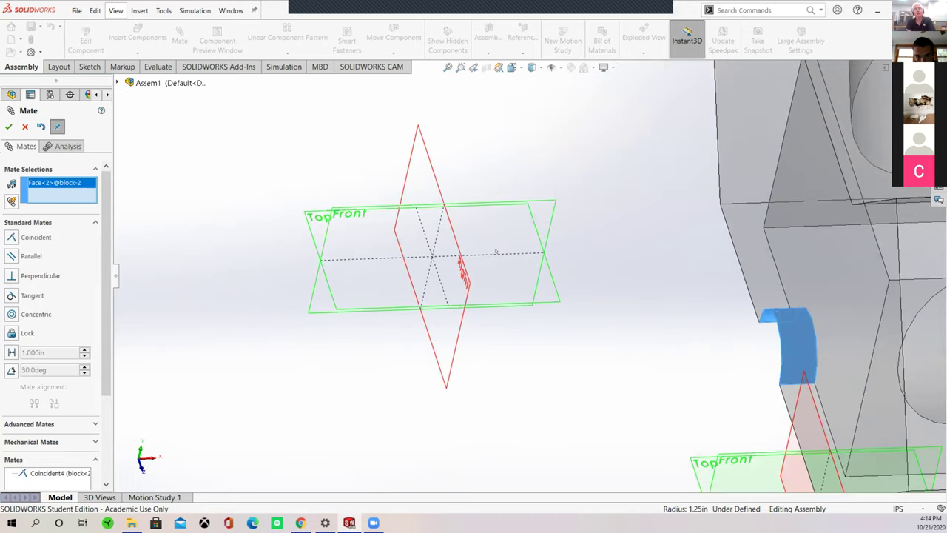
pyautogui.scroll(-3, 496, 252)
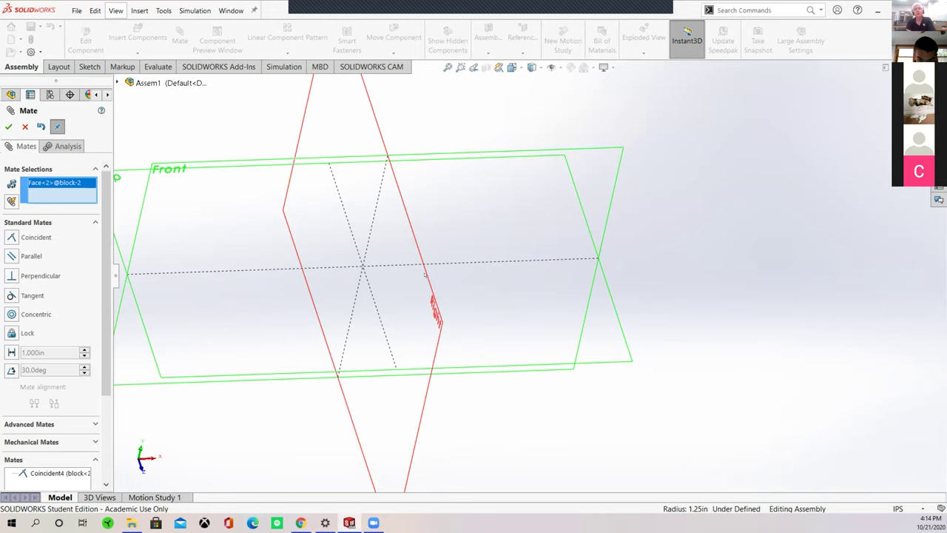
pyautogui.scroll(2, 548, 313)
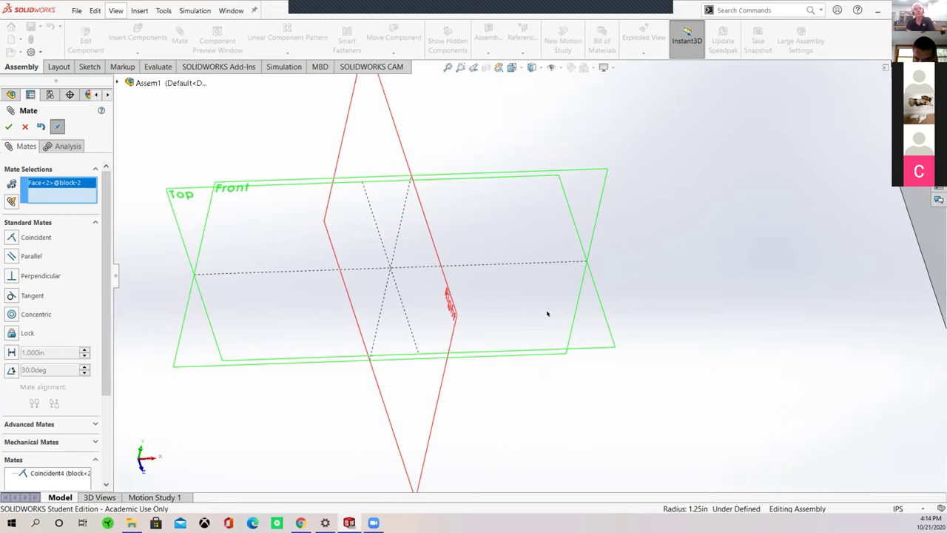
pyautogui.scroll(-3, 562, 304)
pyautogui.scroll(5, 547, 307)
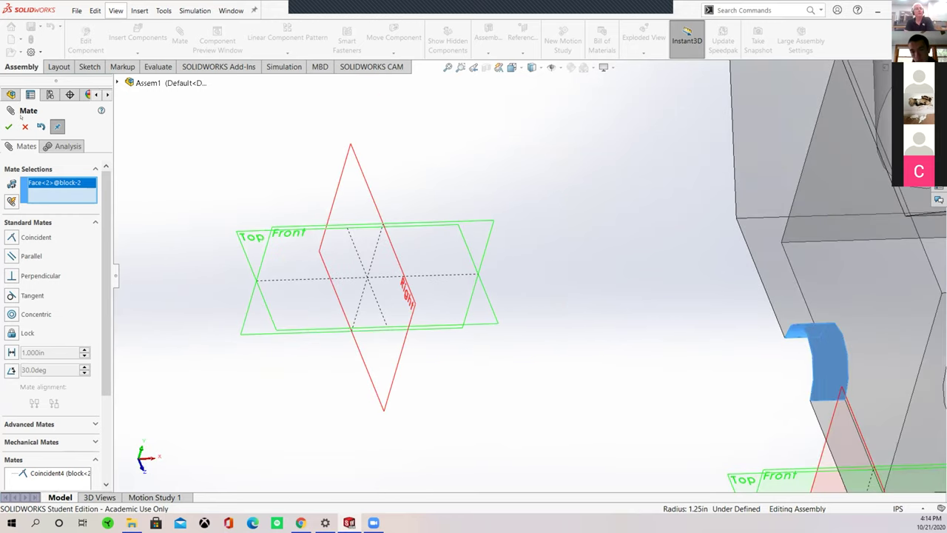
pyautogui.press('Escape')
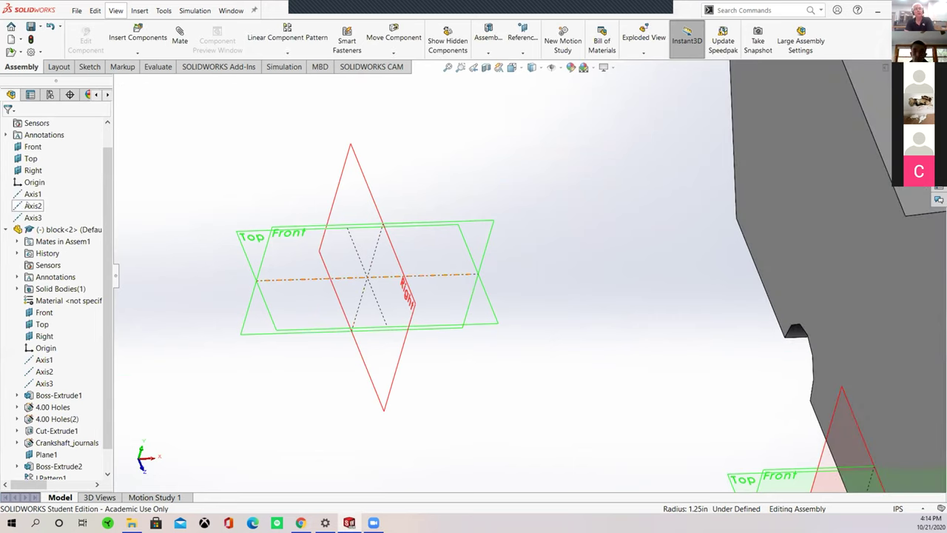
# - Hide the assembly's Axis2 and show it again
pyautogui.rightClick(28, 206)
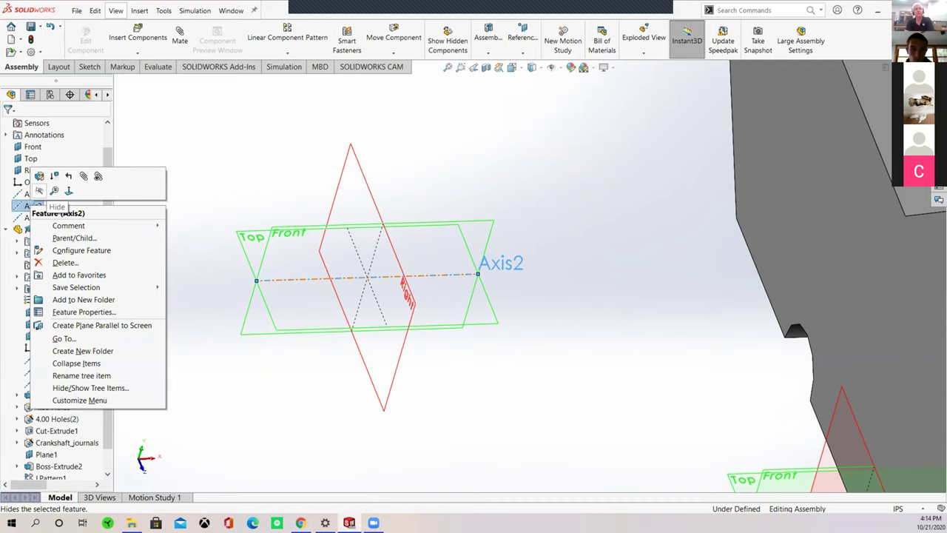
pyautogui.click(39, 191)
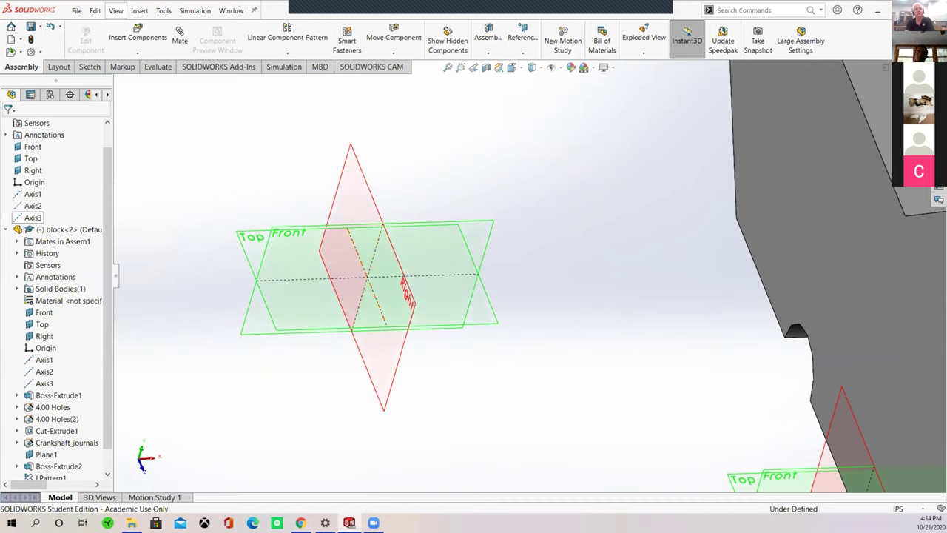
pyautogui.click(28, 206)
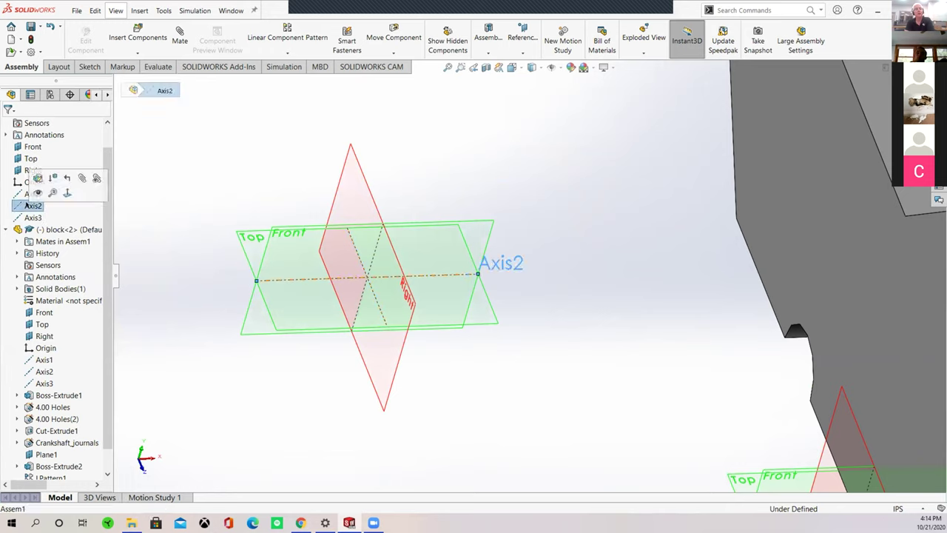
pyautogui.click(37, 192)
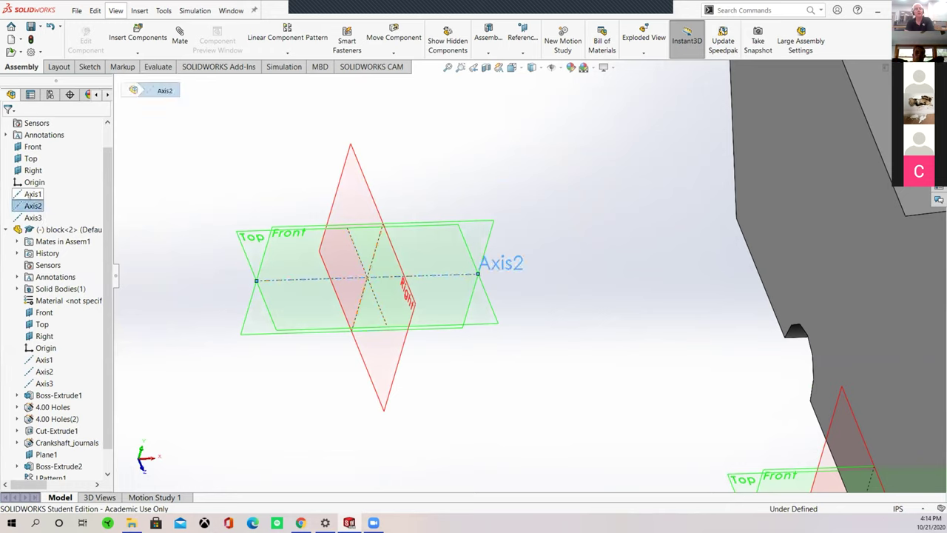
# - Add a concentric mate between the assembly's Axis2 and the curved crankshaft journal face of the block
pyautogui.rightClick(32, 206)
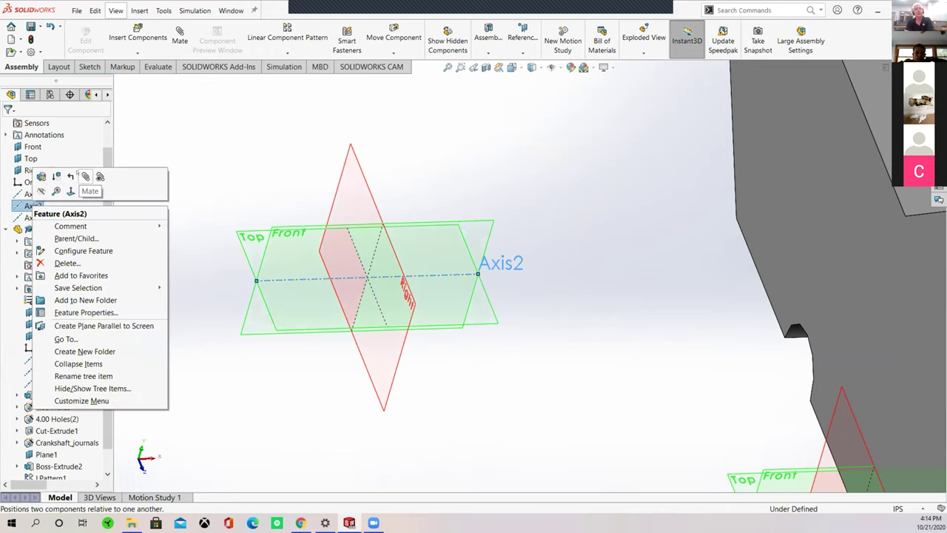
pyautogui.click(195, 268)
pyautogui.moveTo(234, 352); pyautogui.dragTo(740, 332, button='middle')
pyautogui.moveTo(826, 276); pyautogui.dragTo(604, 228, button='middle')
pyautogui.click(605, 227)
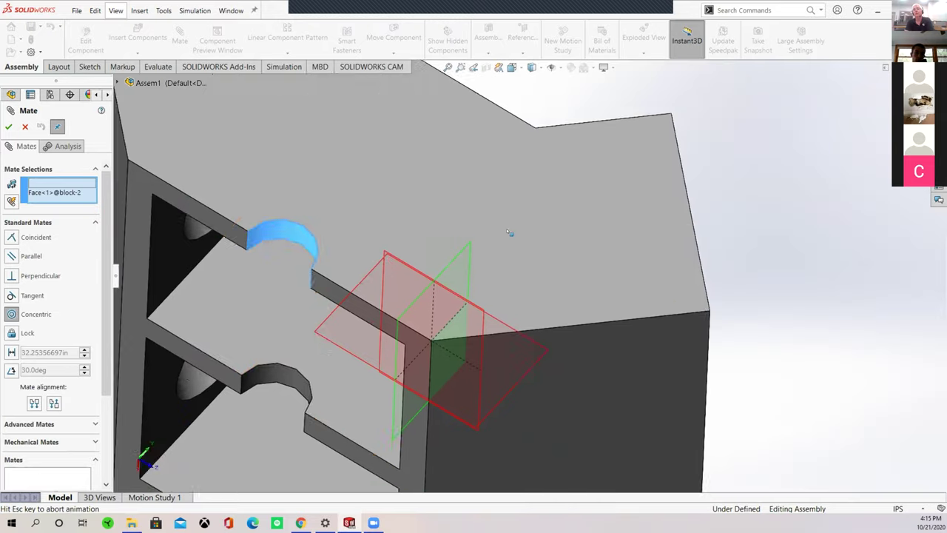
pyautogui.moveTo(292, 268); pyautogui.dragTo(245, 273, button='middle')
pyautogui.scroll(-5, 222, 274)
pyautogui.scroll(-2, 222, 270)
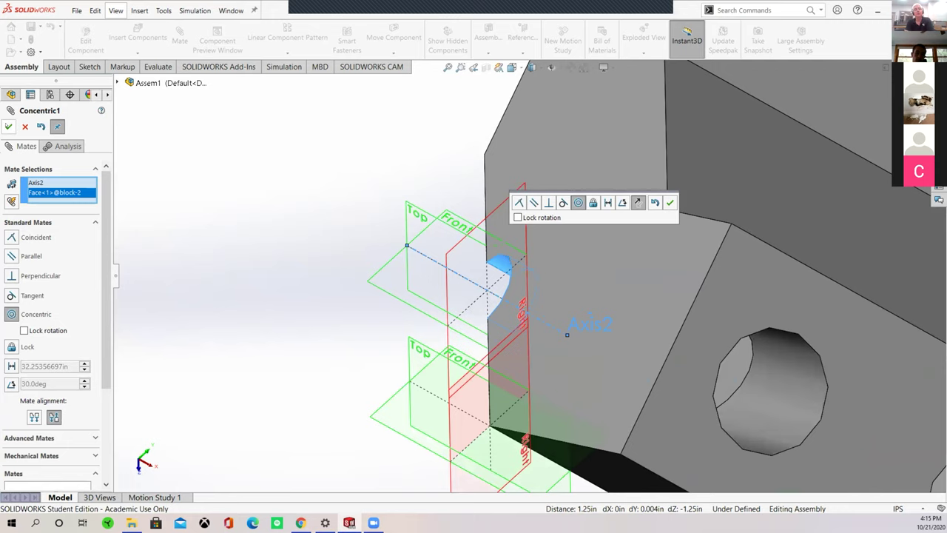
pyautogui.press('Return')
# - Add a coincident mate between the block's flat underside face beside the crankshaft journals and the assembly's Top plane
pyautogui.moveTo(288, 204); pyautogui.dragTo(536, 249, button='middle')
pyautogui.scroll(3, 329, 251)
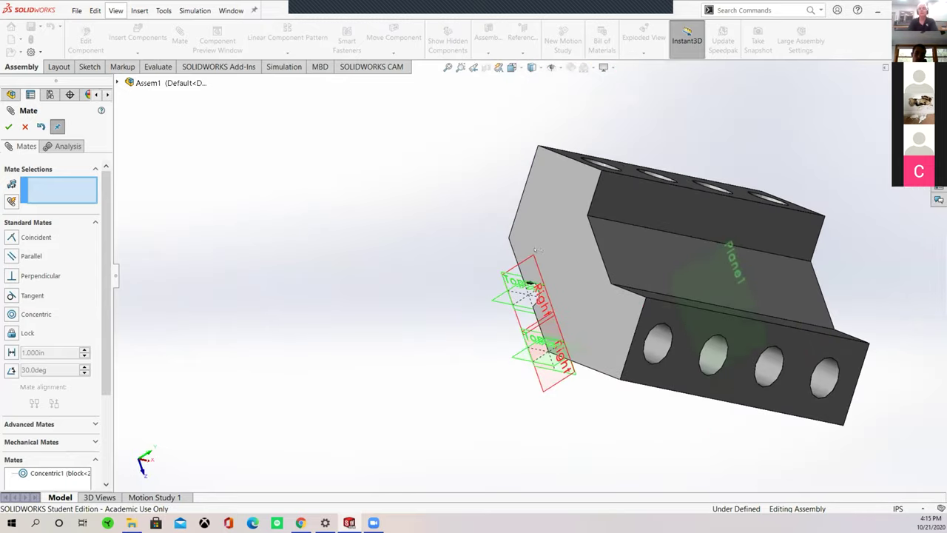
pyautogui.moveTo(609, 275); pyautogui.dragTo(556, 267, button='middle')
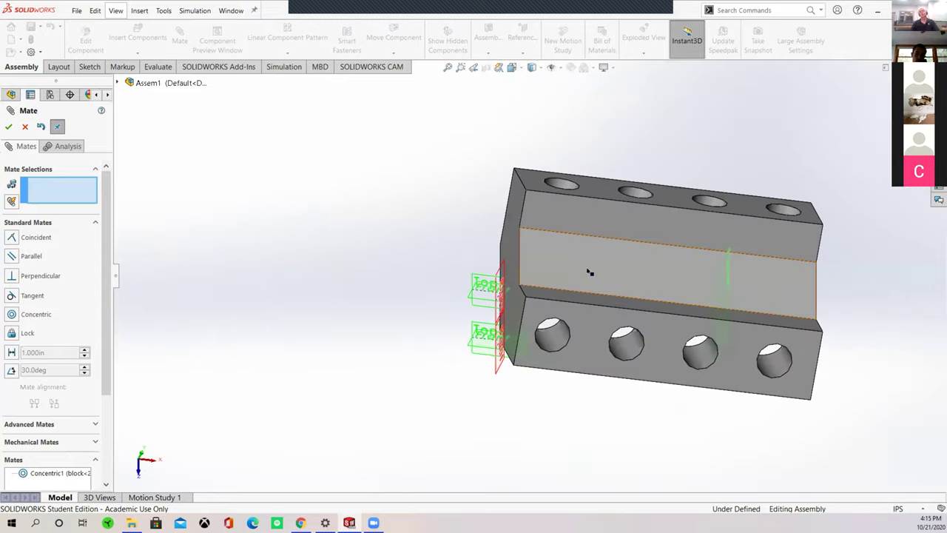
pyautogui.click(627, 353)
pyautogui.moveTo(627, 353); pyautogui.dragTo(666, 288, button='middle')
pyautogui.scroll(-6, 670, 288)
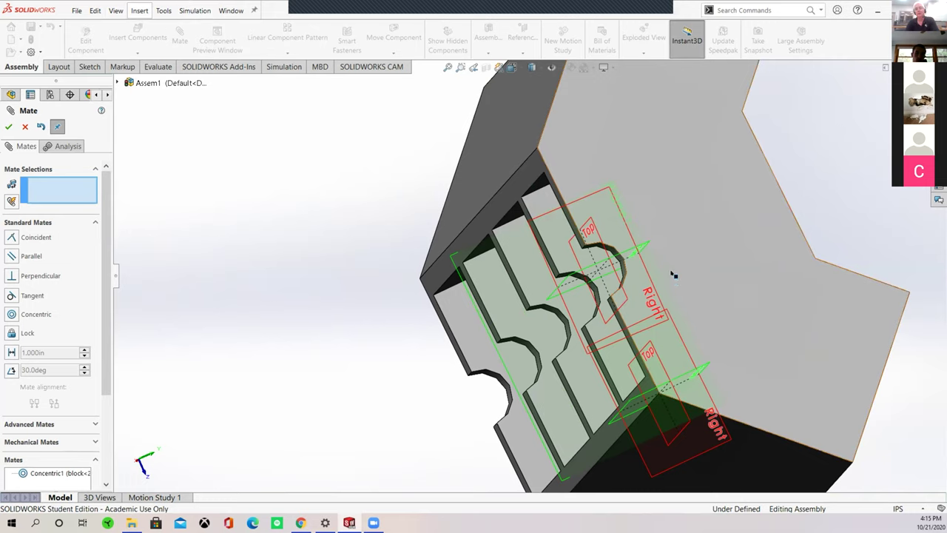
pyautogui.scroll(-3, 670, 276)
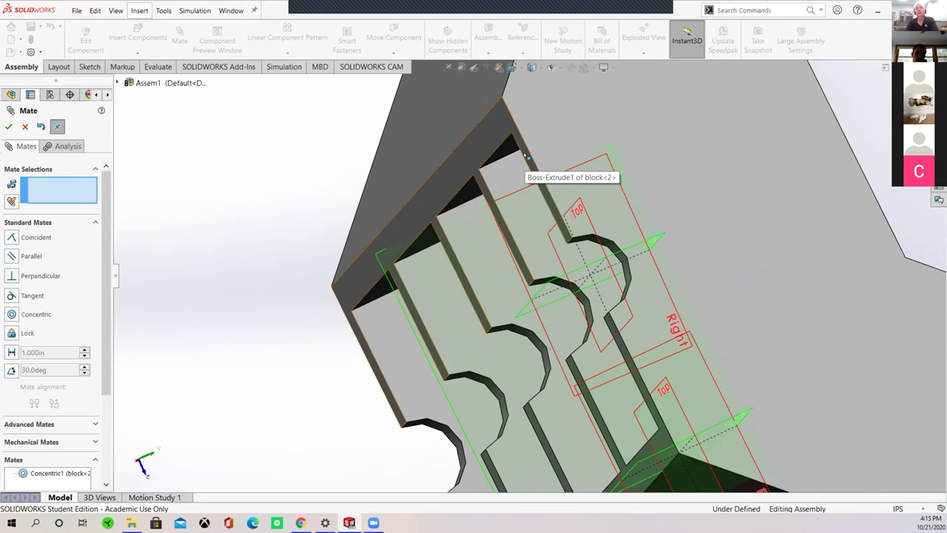
pyautogui.click(524, 155)
pyautogui.scroll(-2, 431, 233)
pyautogui.moveTo(430, 233); pyautogui.dragTo(754, 249, button='middle')
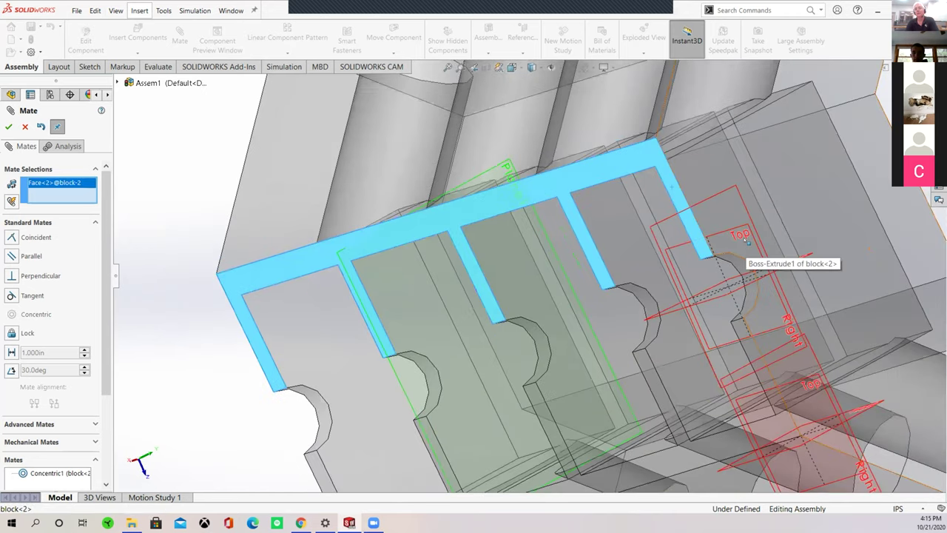
pyautogui.click(748, 234)
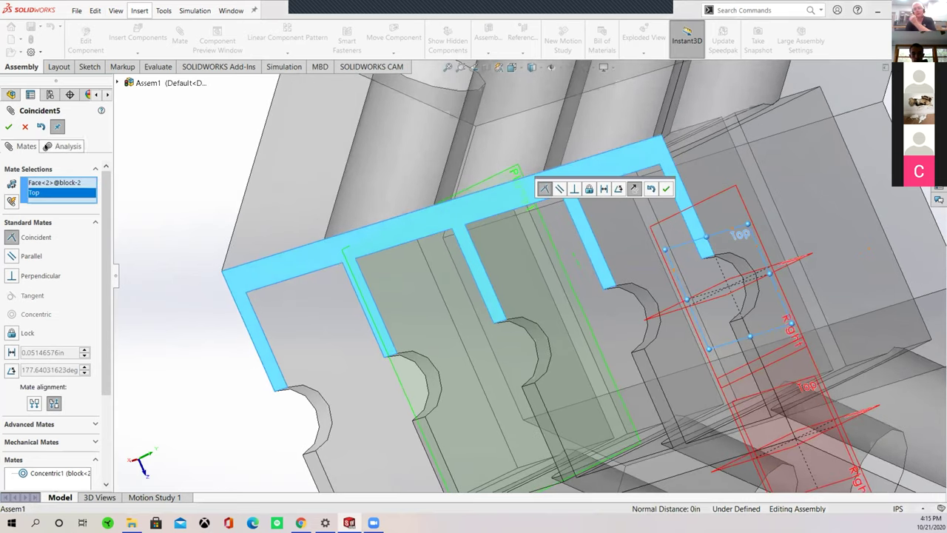
pyautogui.press('Return')
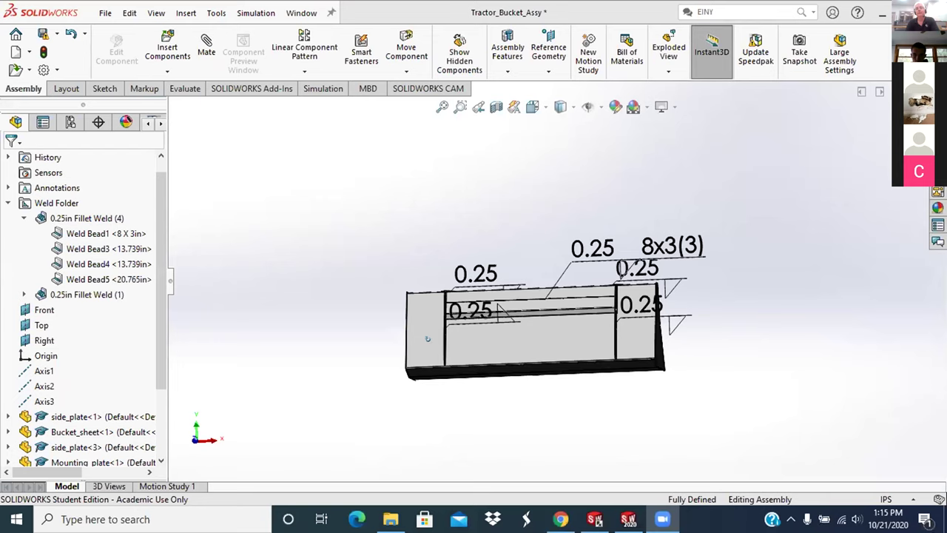
# - Examine the tractor bucket's weld beads around the gussets, along the mounting plates and on the mounting brace
pyautogui.moveTo(428, 339); pyautogui.dragTo(510, 303, button='middle')
pyautogui.scroll(-4, 510, 304)
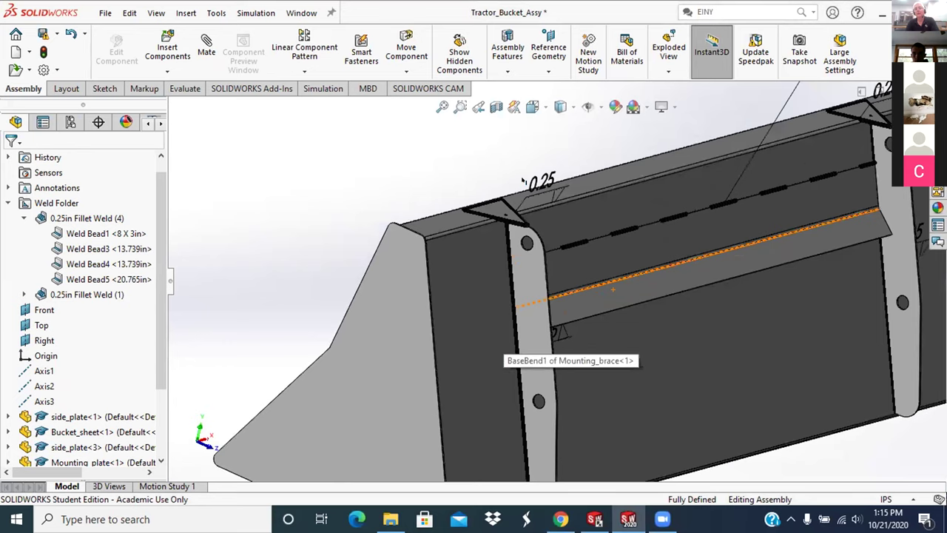
pyautogui.scroll(-3, 690, 183)
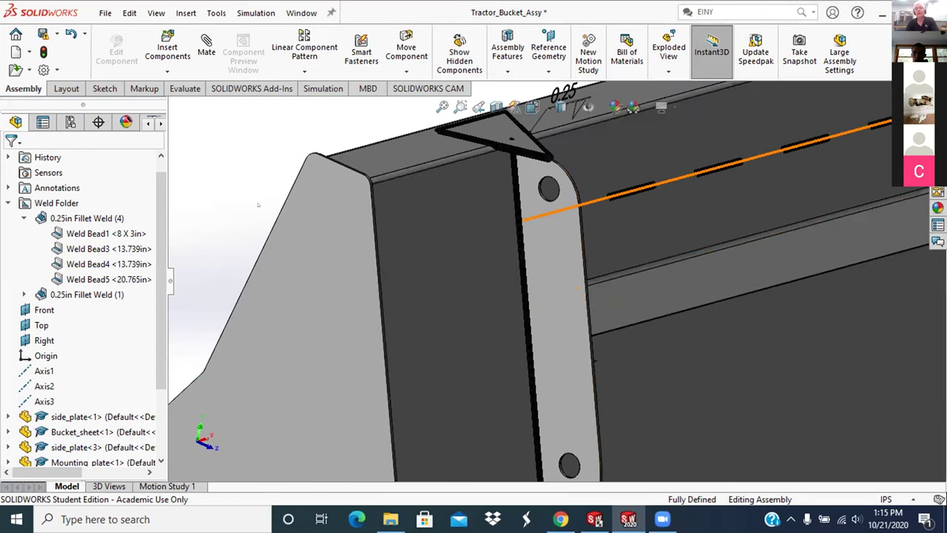
pyautogui.click(490, 206)
pyautogui.press('Escape')
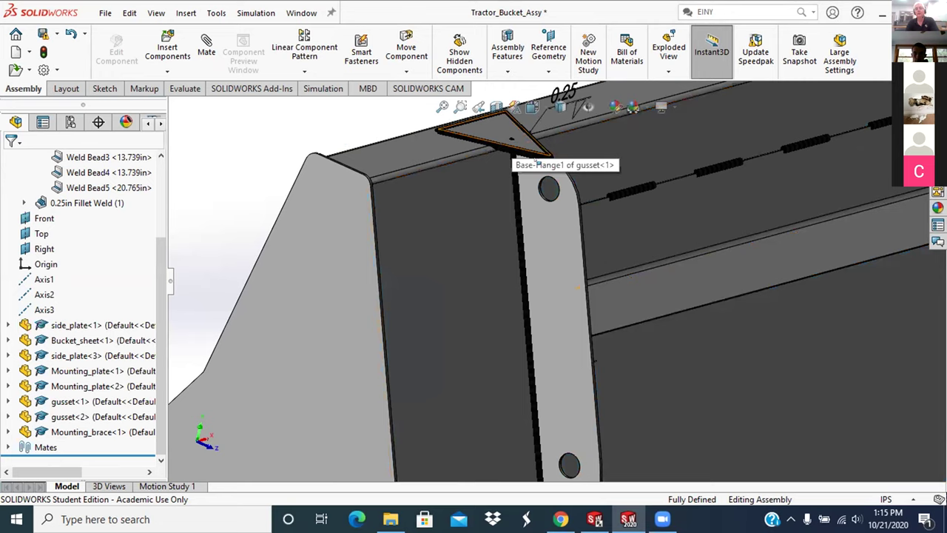
pyautogui.scroll(2, 558, 280)
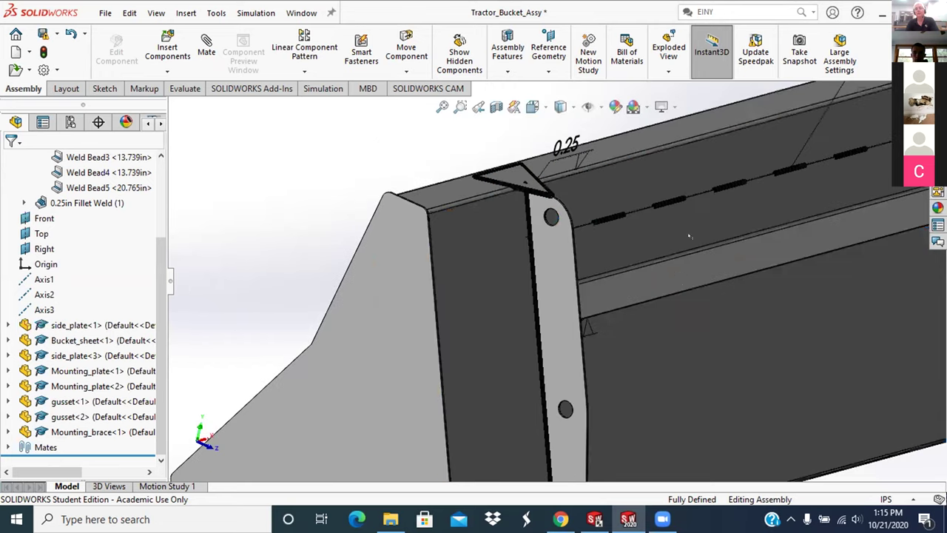
pyautogui.scroll(3, 689, 236)
pyautogui.scroll(-5, 725, 360)
pyautogui.moveTo(724, 360); pyautogui.dragTo(635, 403, button='middle')
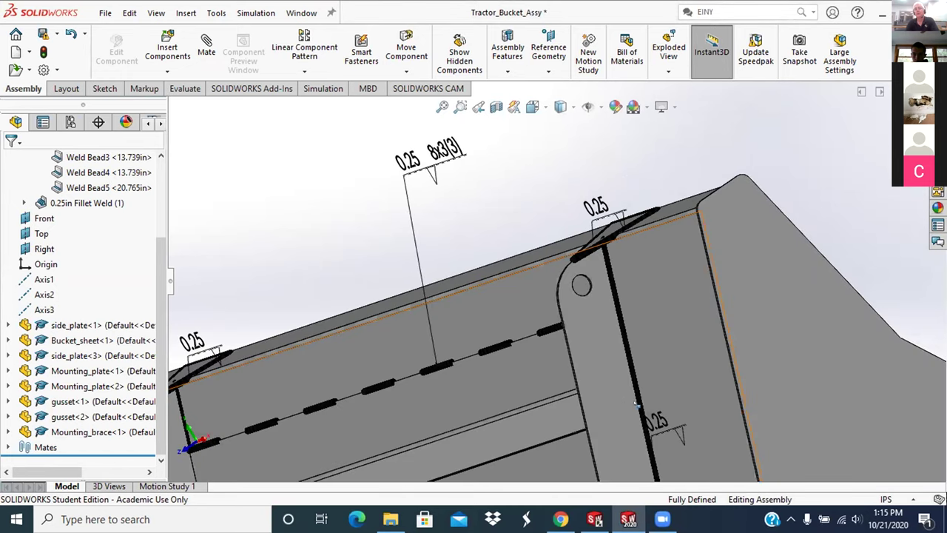
pyautogui.scroll(3, 635, 403)
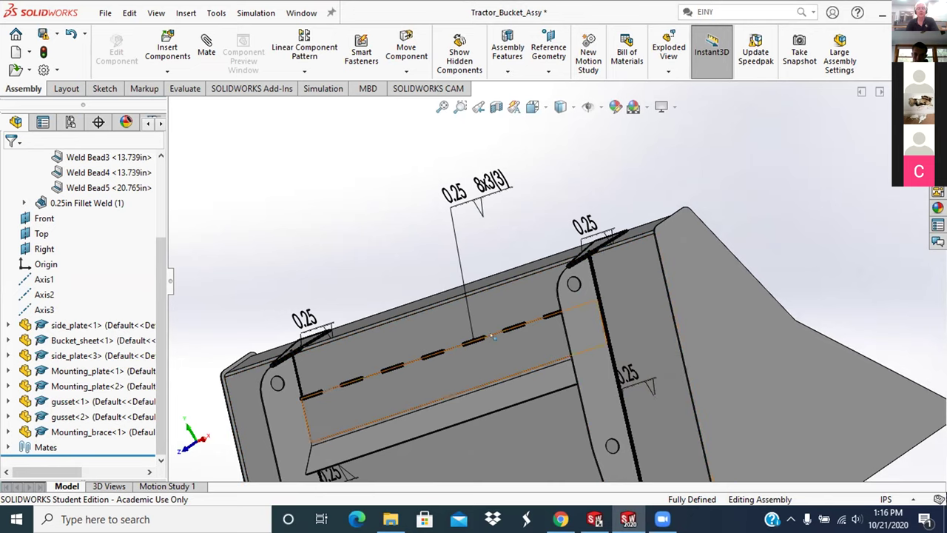
pyautogui.scroll(1, 561, 315)
pyautogui.click(444, 297)
pyautogui.moveTo(427, 274); pyautogui.dragTo(855, 270, button='middle')
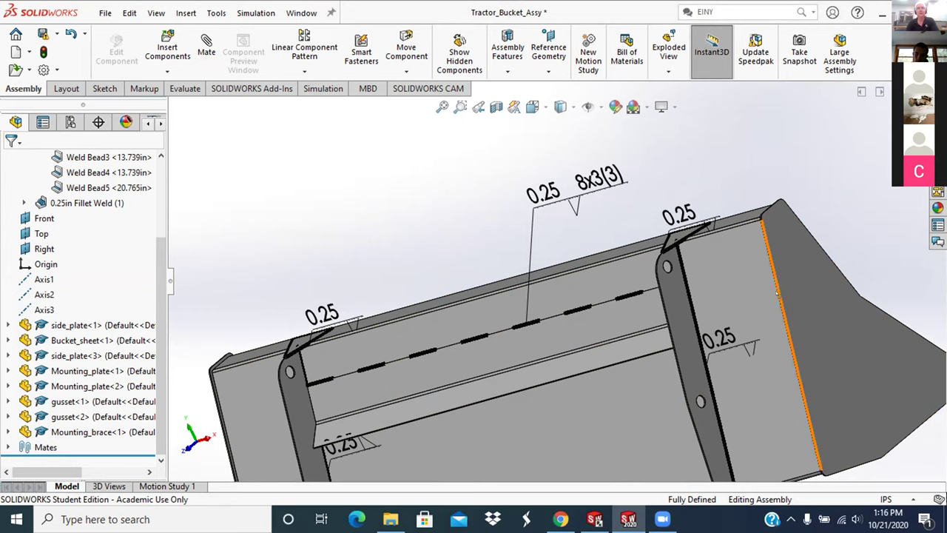
# - Check the side plate edges of the tractor bucket for weld beads from the inside and the back
pyautogui.moveTo(856, 215); pyautogui.dragTo(824, 261, button='middle')
pyautogui.moveTo(836, 363); pyautogui.dragTo(748, 297, button='middle')
pyautogui.scroll(-3, 747, 297)
pyautogui.moveTo(694, 280); pyautogui.dragTo(503, 238, button='middle')
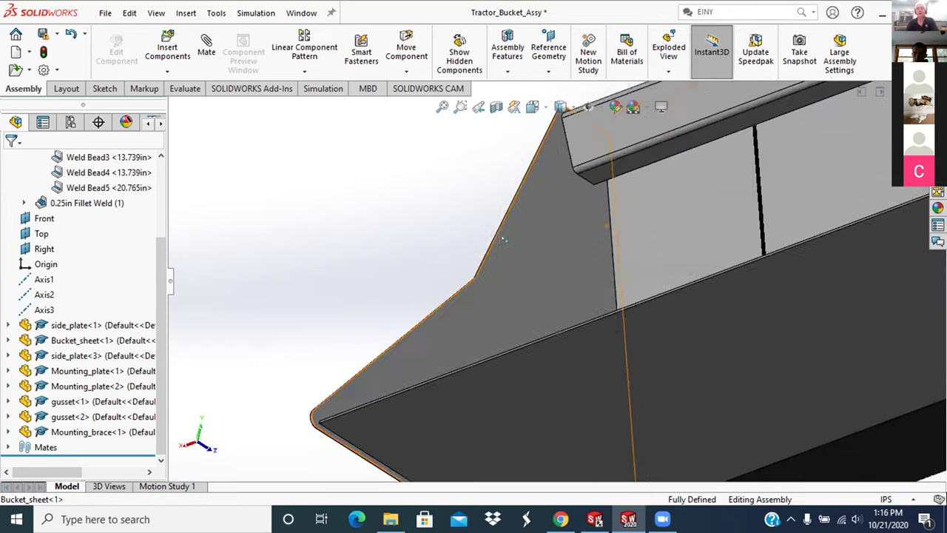
pyautogui.scroll(2, 759, 273)
pyautogui.moveTo(758, 276); pyautogui.dragTo(602, 360, button='middle')
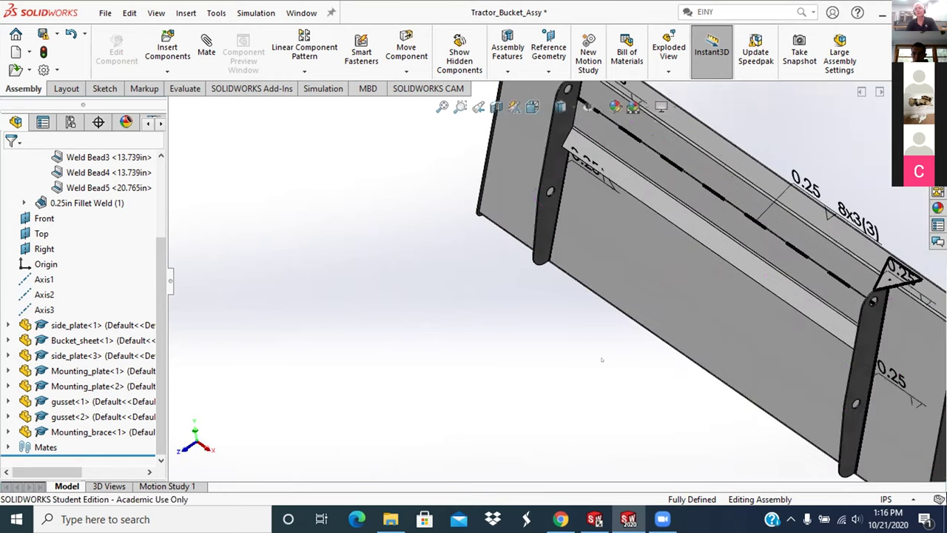
pyautogui.scroll(3, 602, 360)
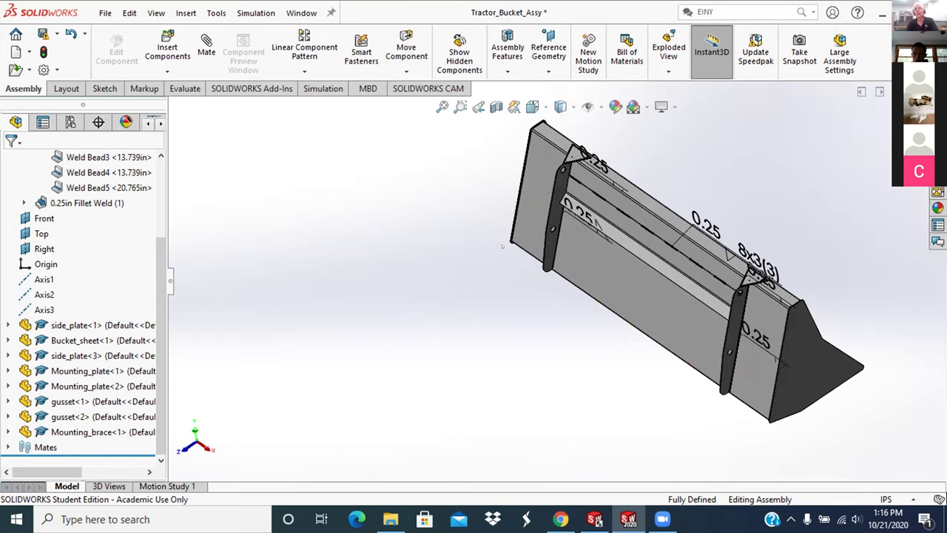
pyautogui.scroll(2, 540, 338)
pyautogui.moveTo(539, 338); pyautogui.dragTo(746, 404, button='middle')
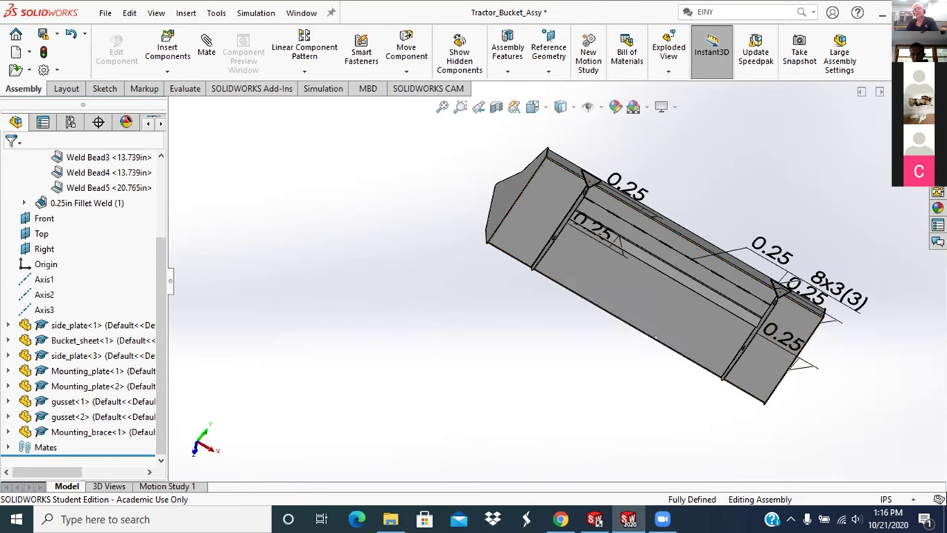
pyautogui.moveTo(547, 338); pyautogui.dragTo(552, 259, button='middle')
pyautogui.scroll(-6, 503, 338)
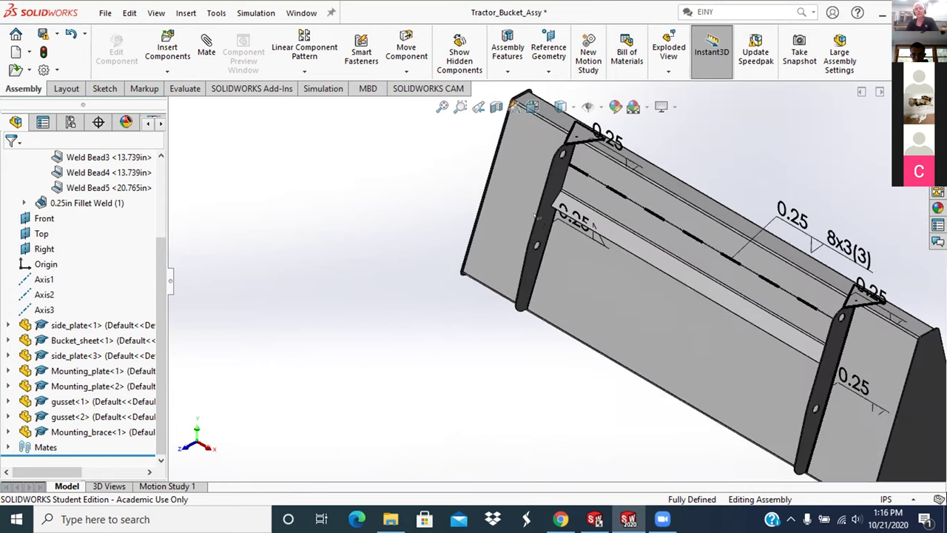
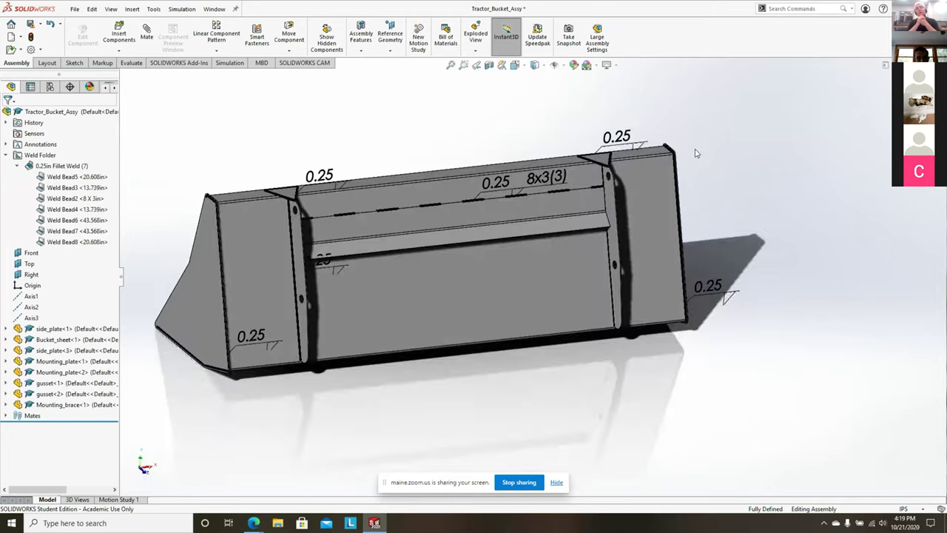
# - Inspect the weld beads on the second bucket assembly's side plates, gussets and mounting brace, and end its screen share
pyautogui.moveTo(633, 202); pyautogui.dragTo(605, 180, button='middle')
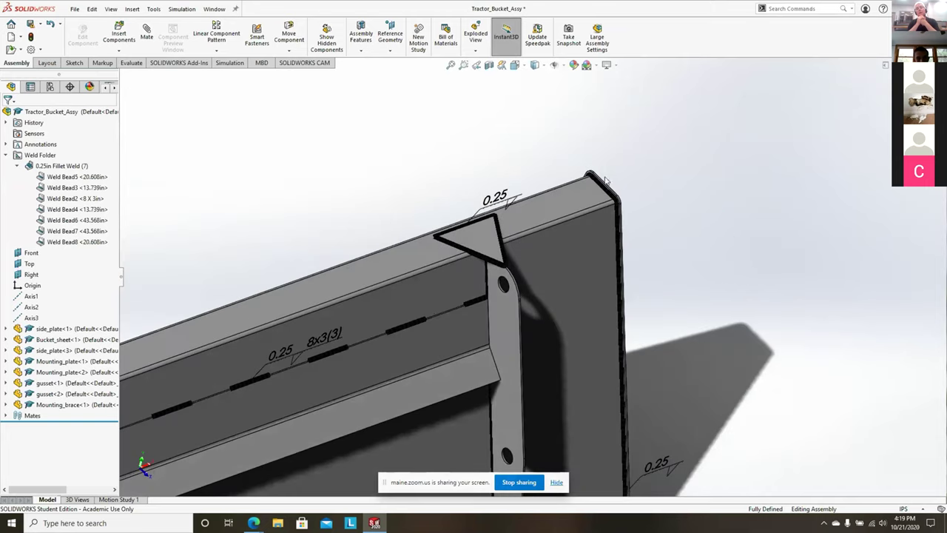
pyautogui.moveTo(651, 237); pyautogui.dragTo(631, 340, button='middle')
pyautogui.scroll(2, 631, 341)
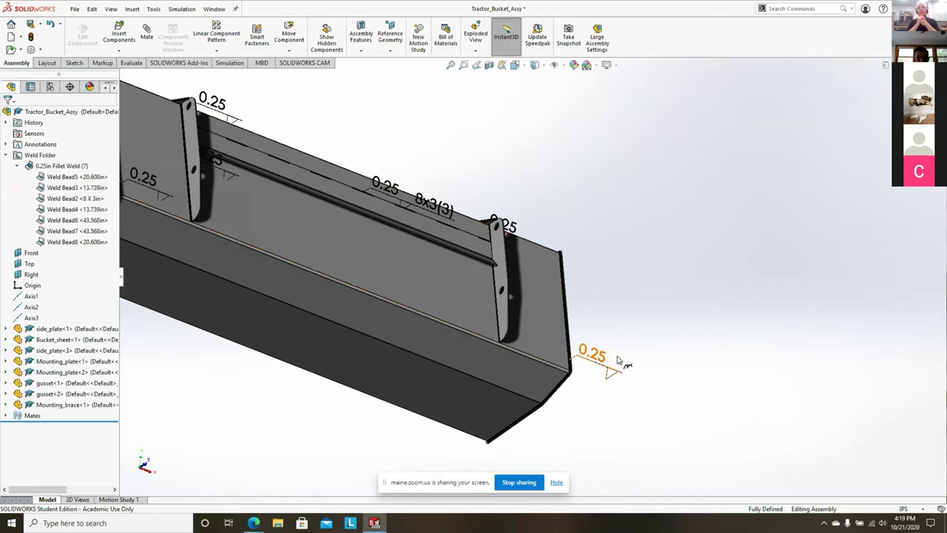
pyautogui.scroll(3, 370, 393)
pyautogui.moveTo(373, 311); pyautogui.dragTo(348, 306, button='middle')
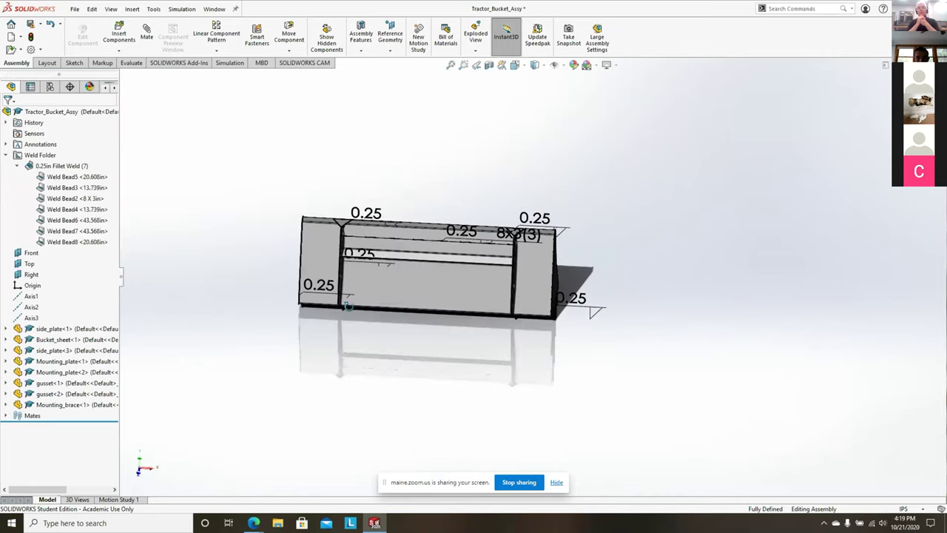
pyautogui.scroll(-3, 348, 305)
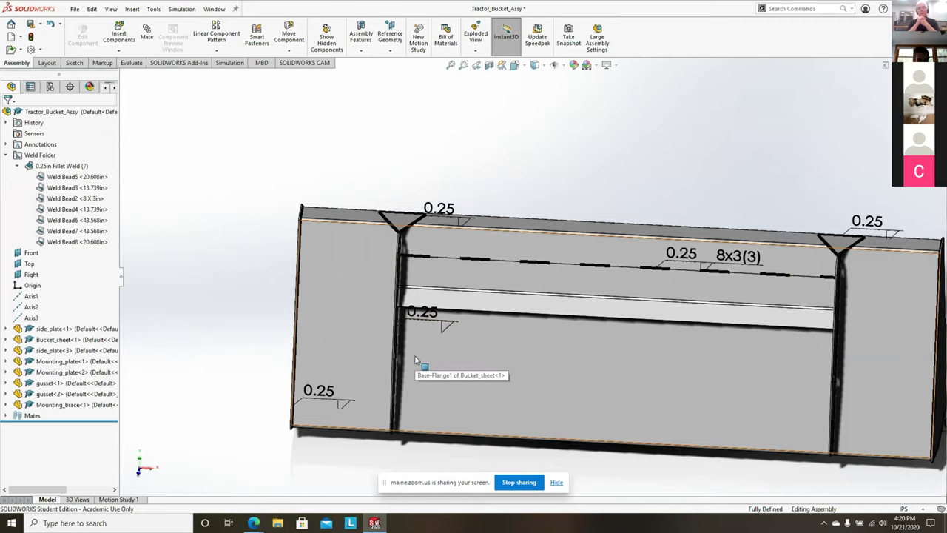
pyautogui.moveTo(482, 355); pyautogui.dragTo(523, 359, button='middle')
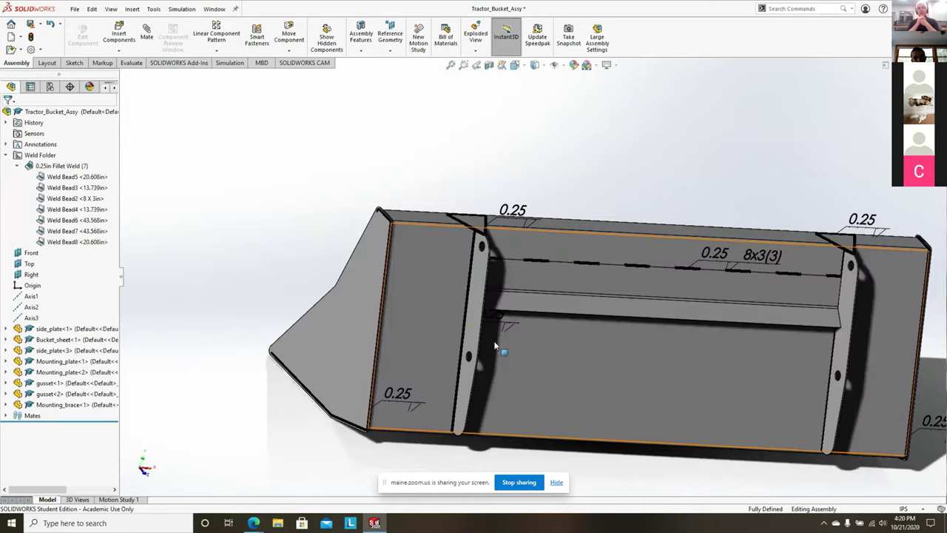
pyautogui.moveTo(559, 352); pyautogui.dragTo(484, 345, button='middle')
pyautogui.scroll(-5, 484, 340)
pyautogui.scroll(-3, 452, 305)
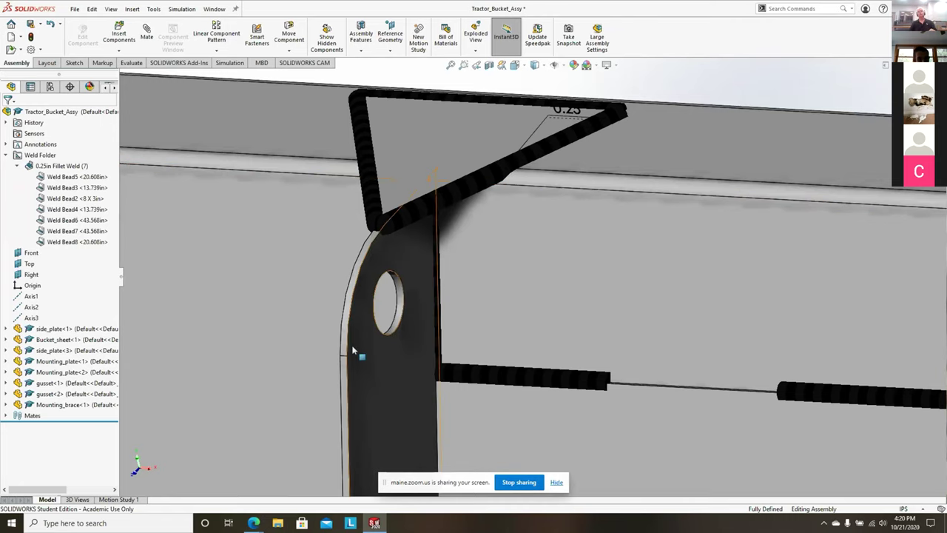
pyautogui.scroll(5, 585, 373)
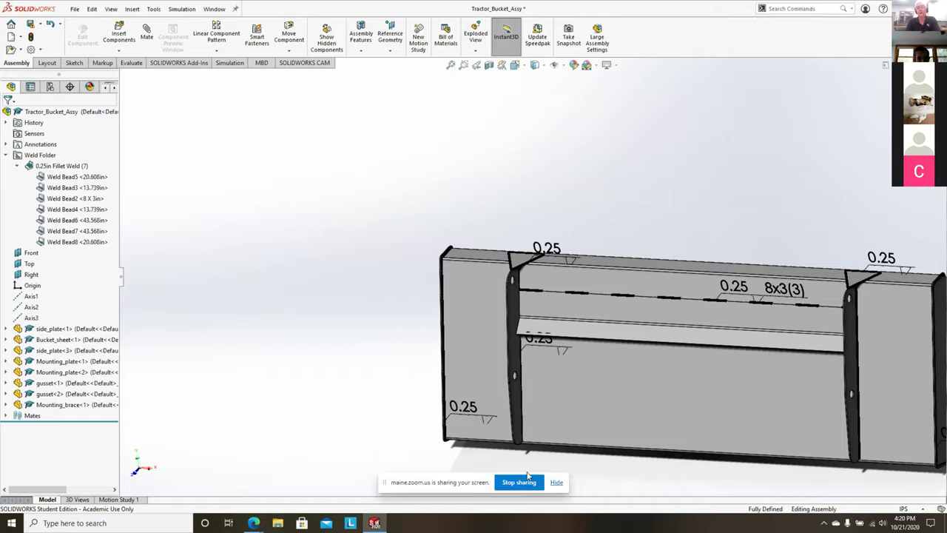
pyautogui.click(520, 483)
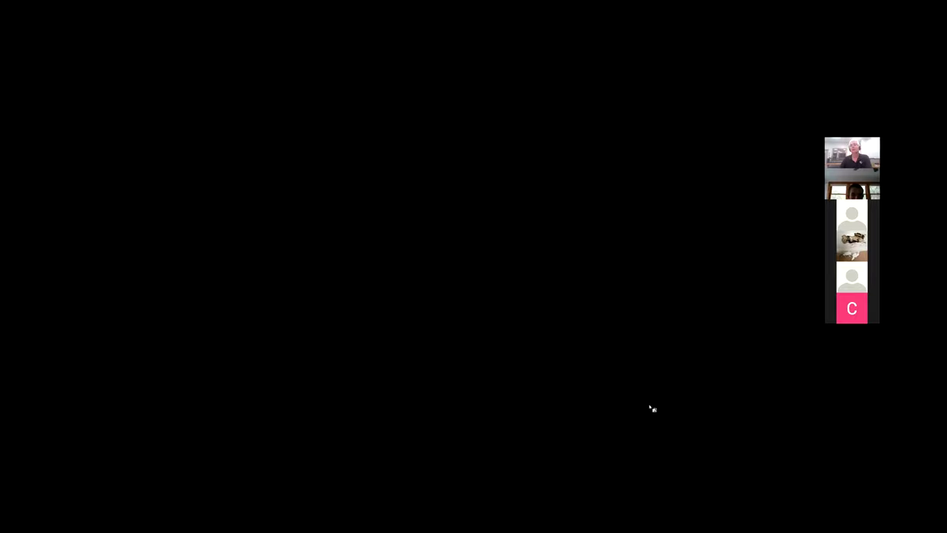
# - Close the open drawing without saving and create a blank drawing from the B-size University of Maine template, without inserting a model
pyautogui.hotkey('ctrl', 'w')
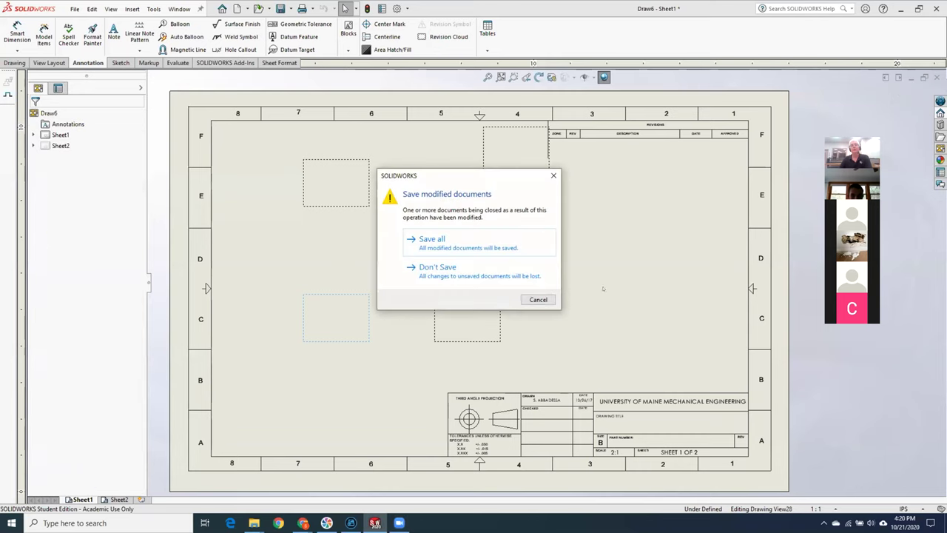
pyautogui.click(476, 274)
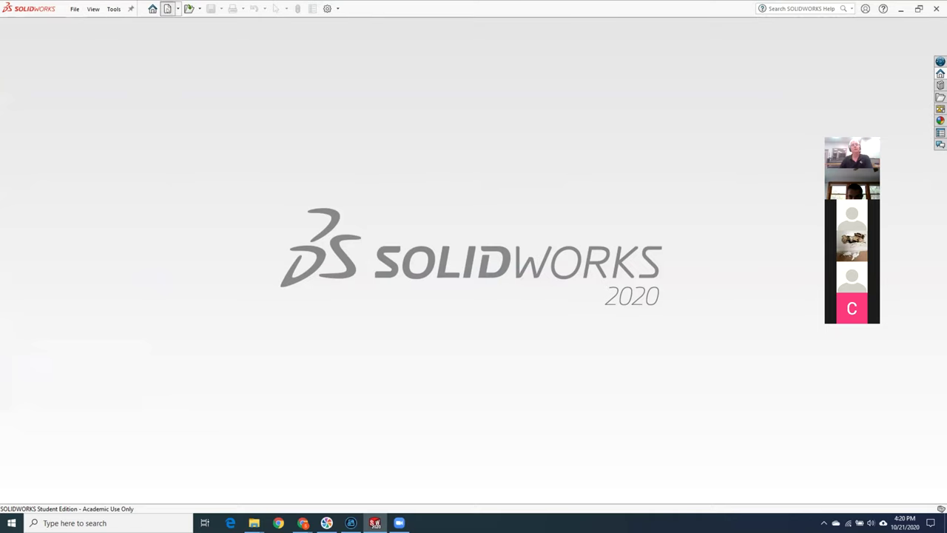
pyautogui.click(167, 8)
pyautogui.click(302, 182)
pyautogui.click(377, 184)
pyautogui.click(493, 374)
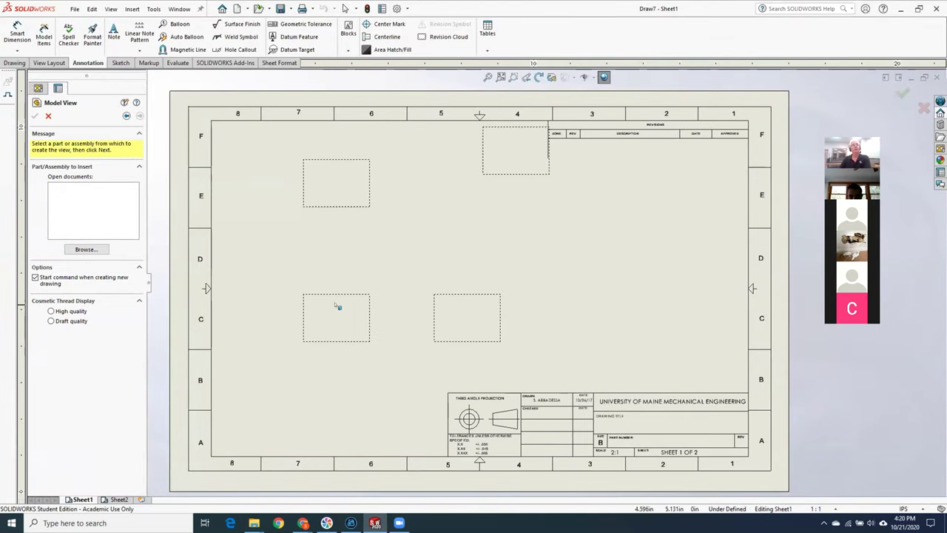
pyautogui.click(49, 116)
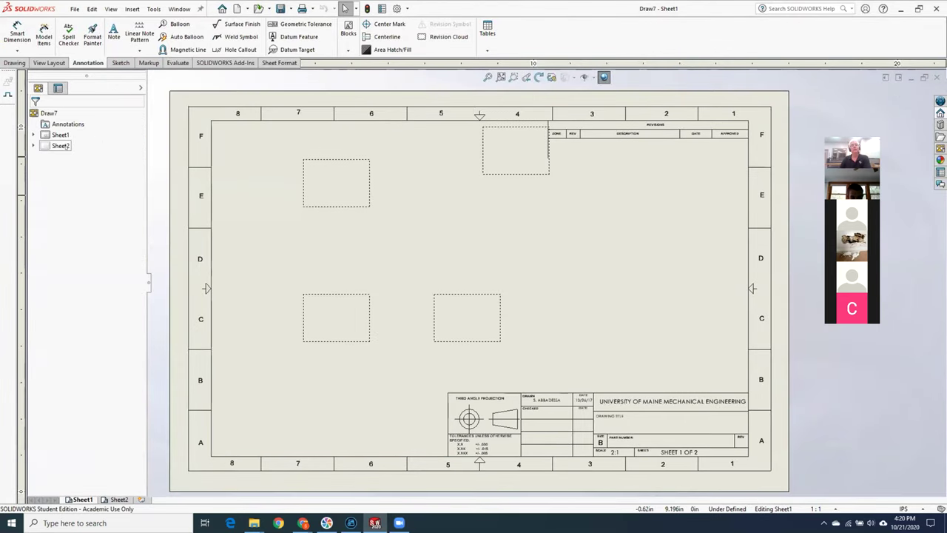
# - Delete the sheet format of Sheet1 and remove the second sheet, Sheet2, from the drawing
pyautogui.click(33, 135)
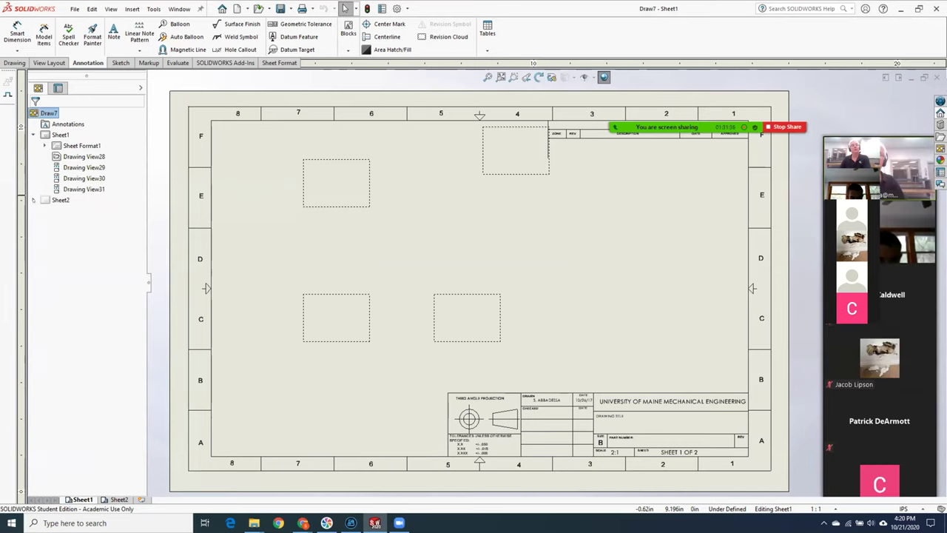
pyautogui.rightClick(78, 146)
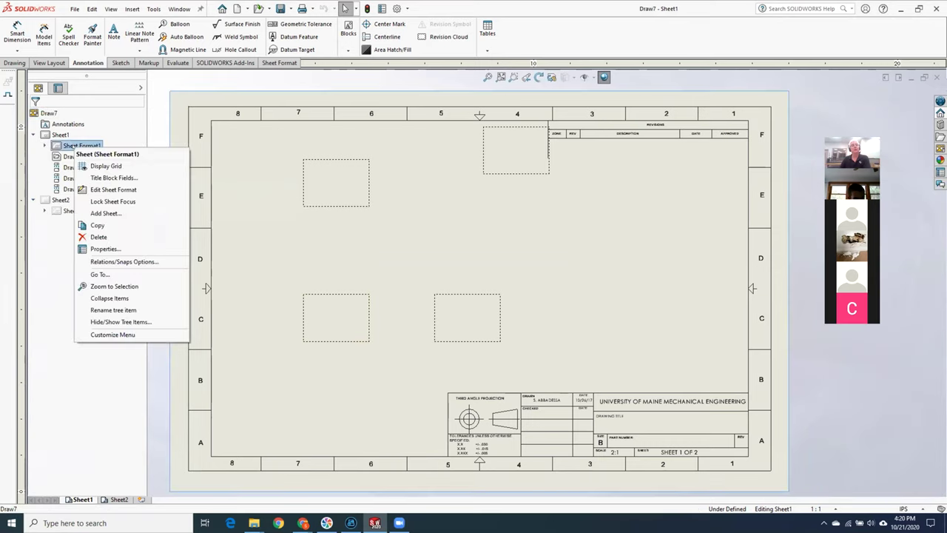
pyautogui.click(111, 236)
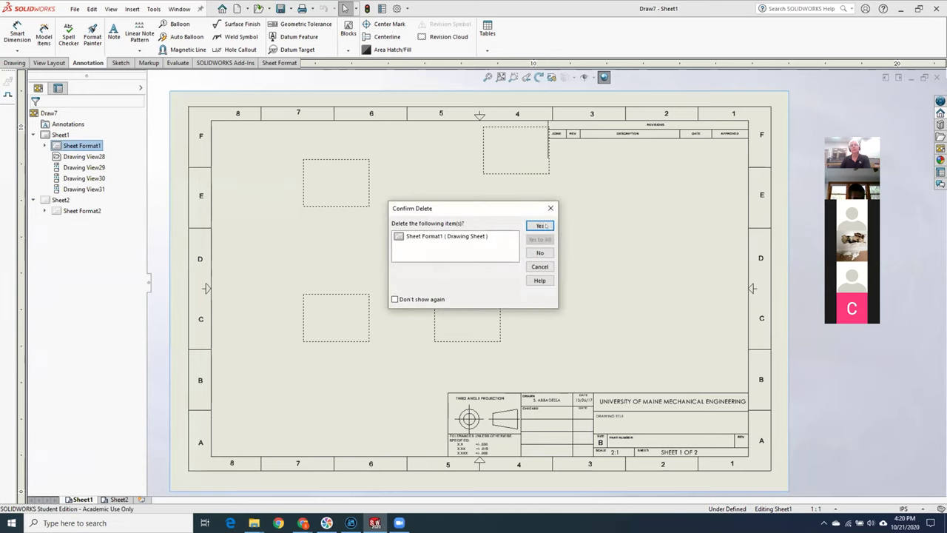
pyautogui.click(540, 226)
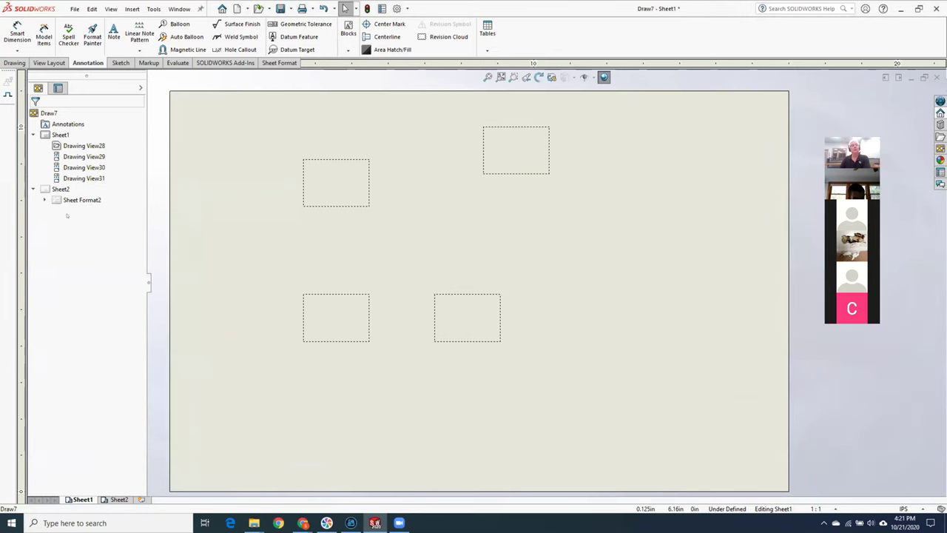
pyautogui.rightClick(61, 190)
pyautogui.click(80, 256)
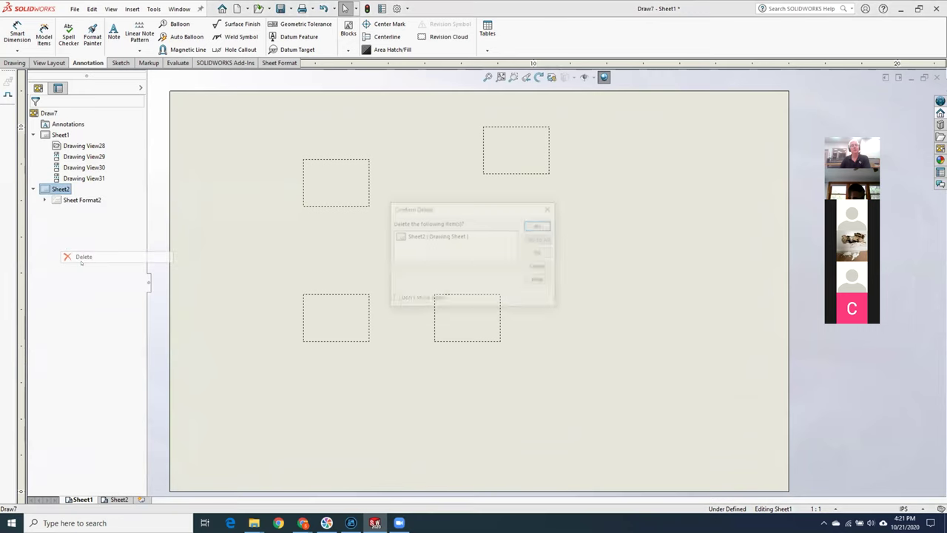
pyautogui.click(546, 225)
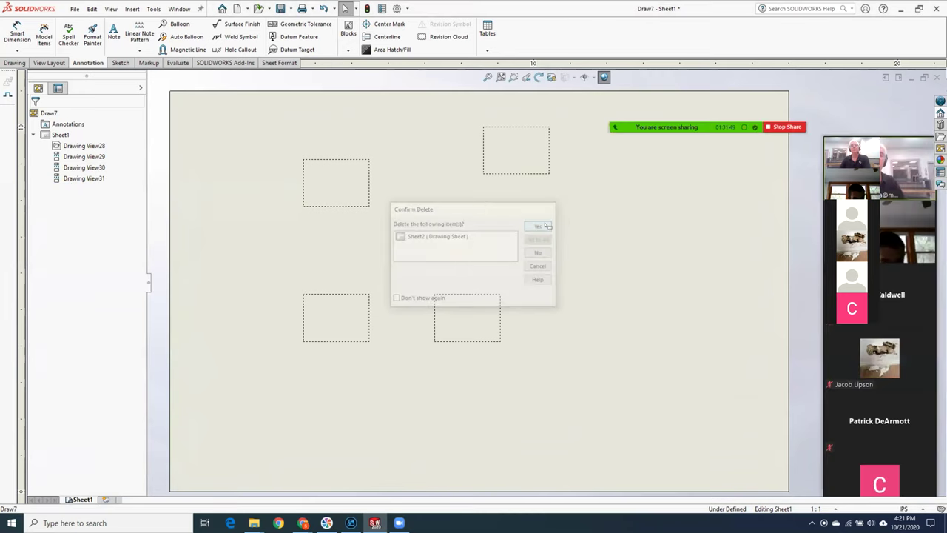
# - Delete the four predefined drawing views from Sheet1
pyautogui.click(83, 168)
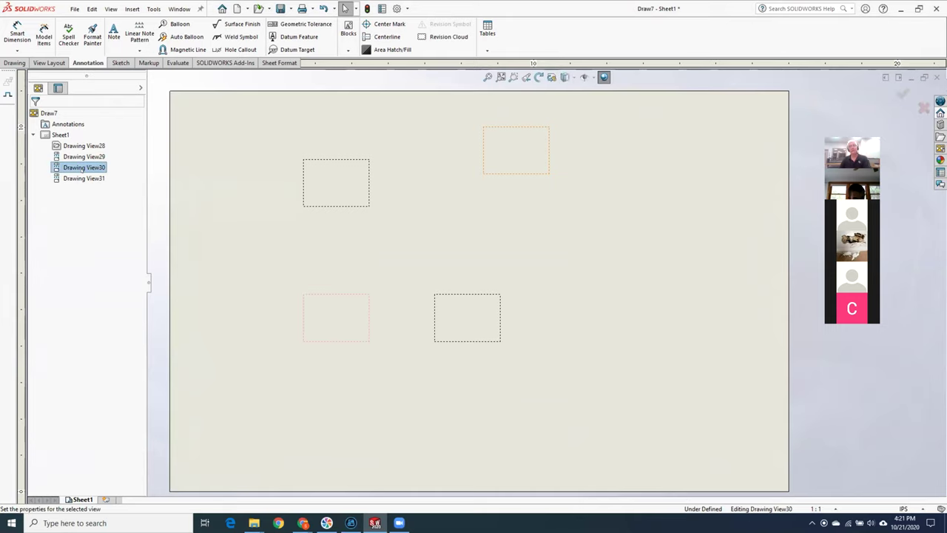
pyautogui.press('Delete')
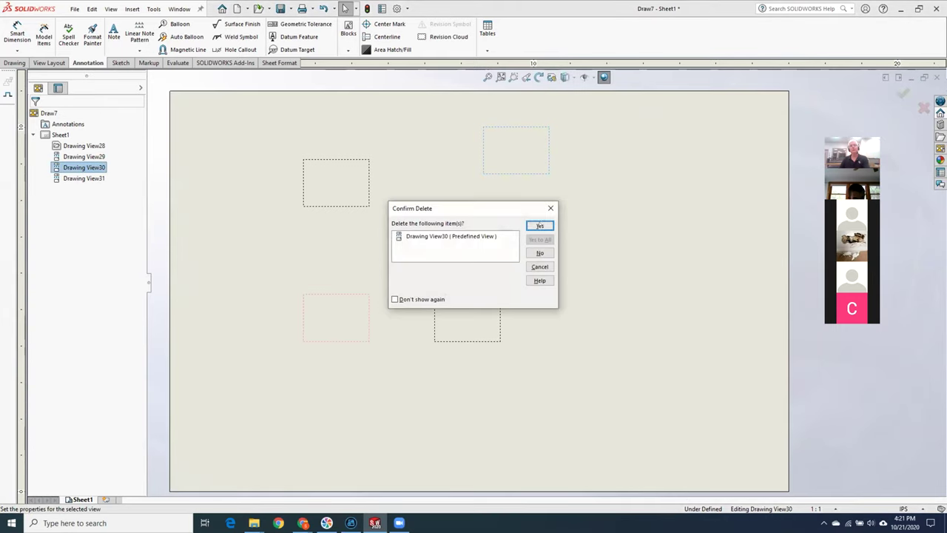
pyautogui.press('Return')
pyautogui.click(84, 167)
pyautogui.press('Delete')
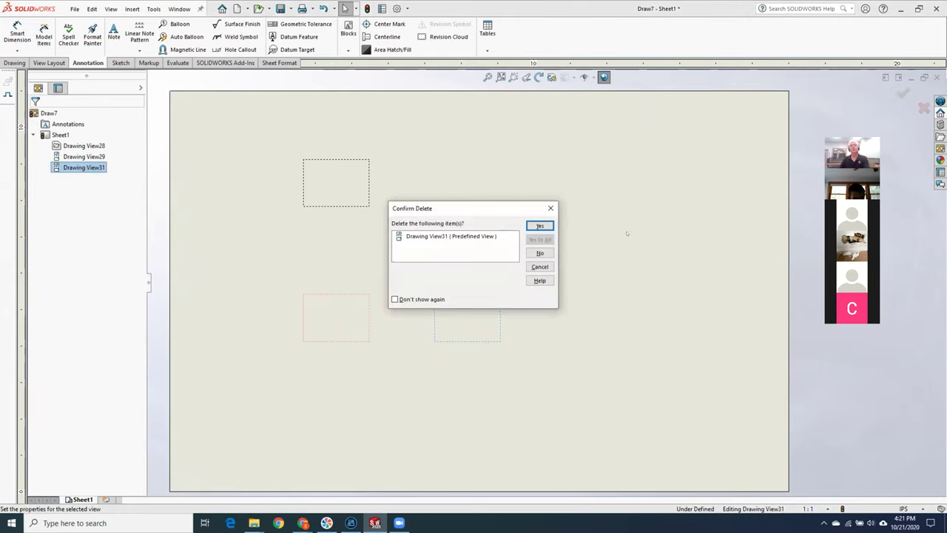
pyautogui.click(540, 225)
pyautogui.click(84, 146)
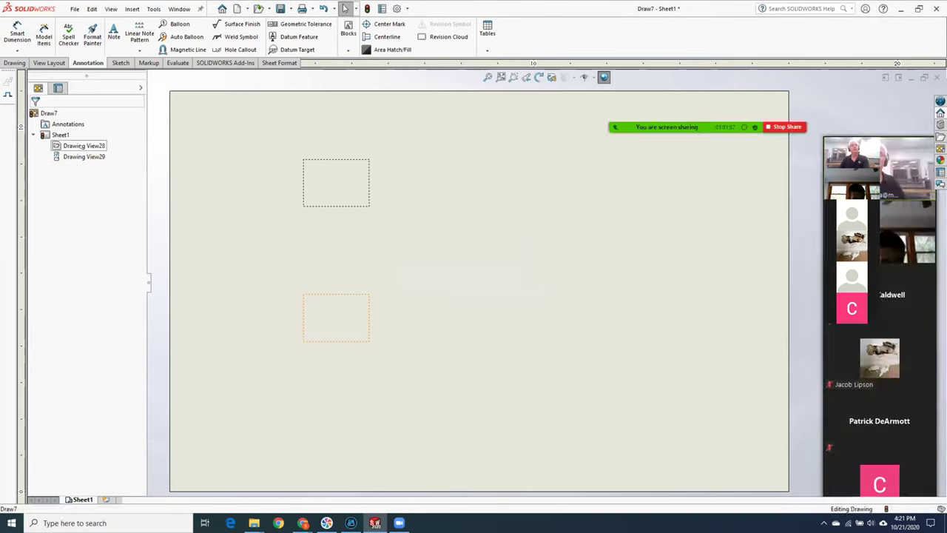
pyautogui.press('Delete')
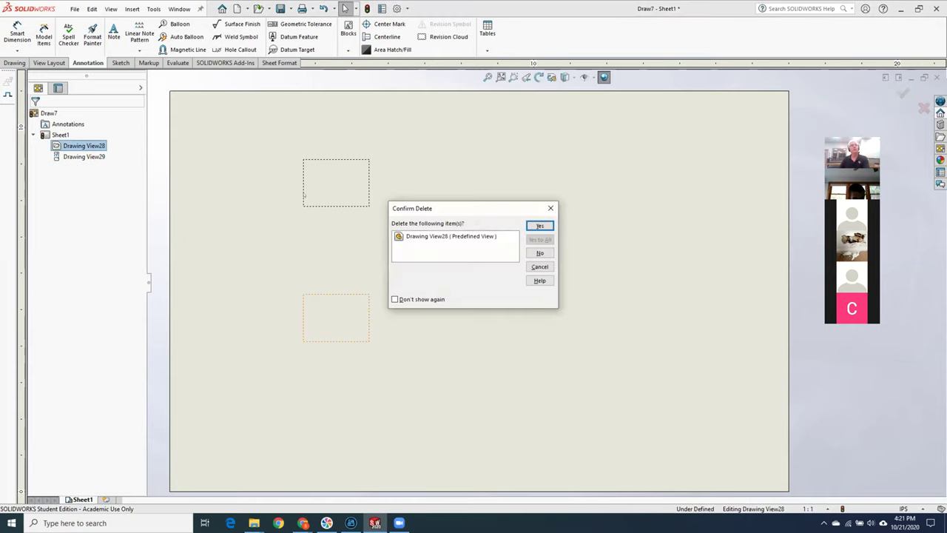
pyautogui.click(542, 225)
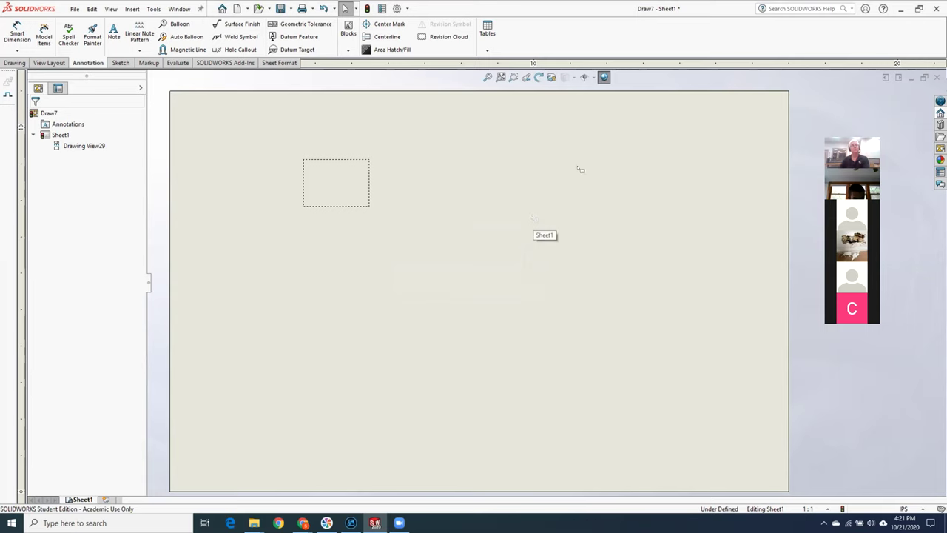
pyautogui.click(337, 183)
pyautogui.press('Delete')
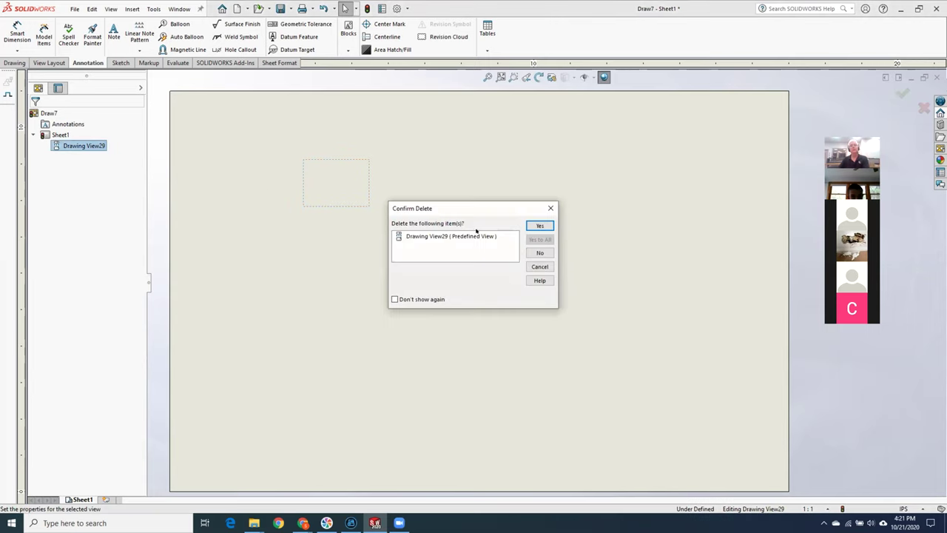
pyautogui.click(532, 225)
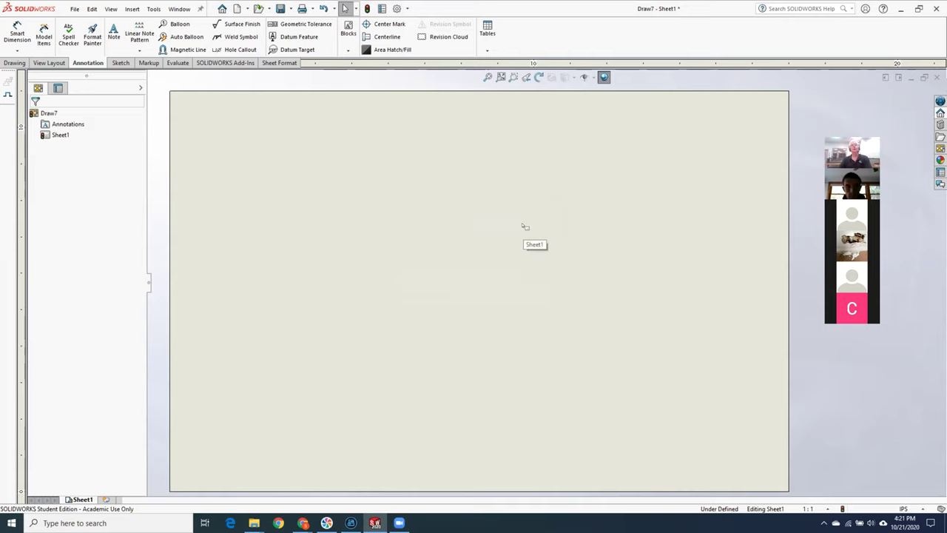
# - Insert the picture Cub.jpg from the Desktop folder into the empty drawing sheet
pyautogui.click(130, 9)
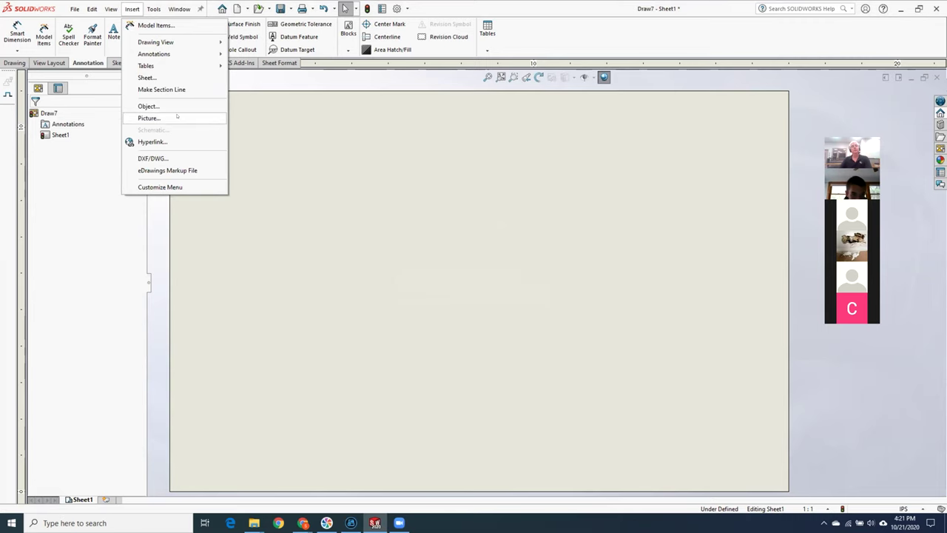
pyautogui.click(149, 117)
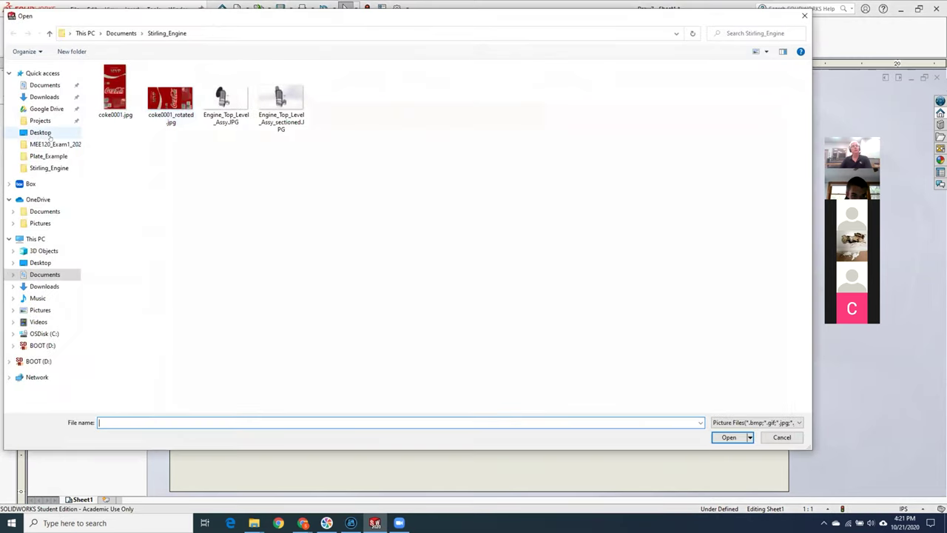
pyautogui.click(41, 132)
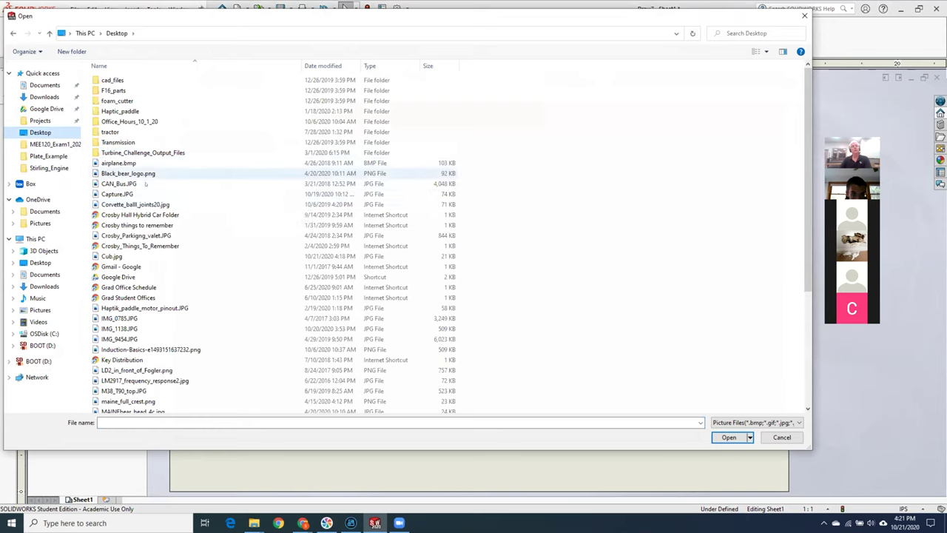
pyautogui.click(137, 256)
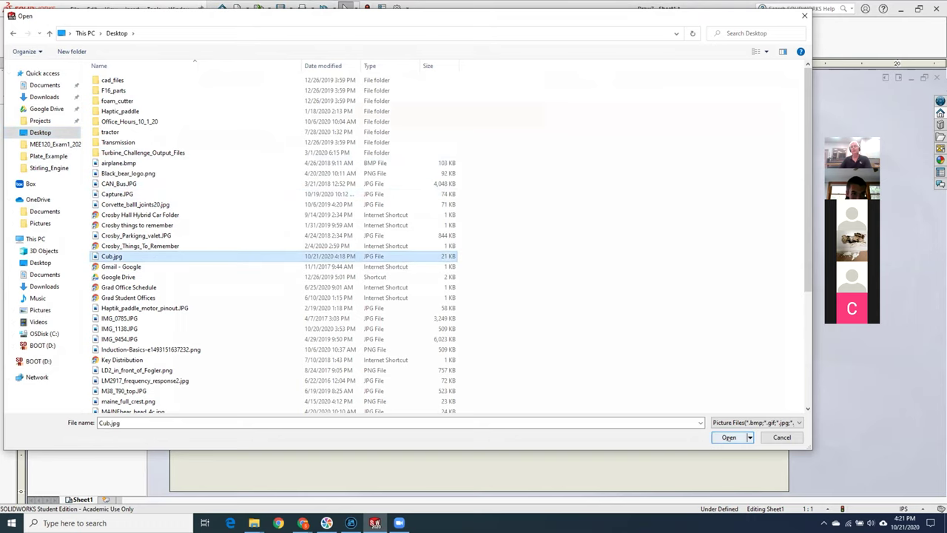
pyautogui.click(729, 438)
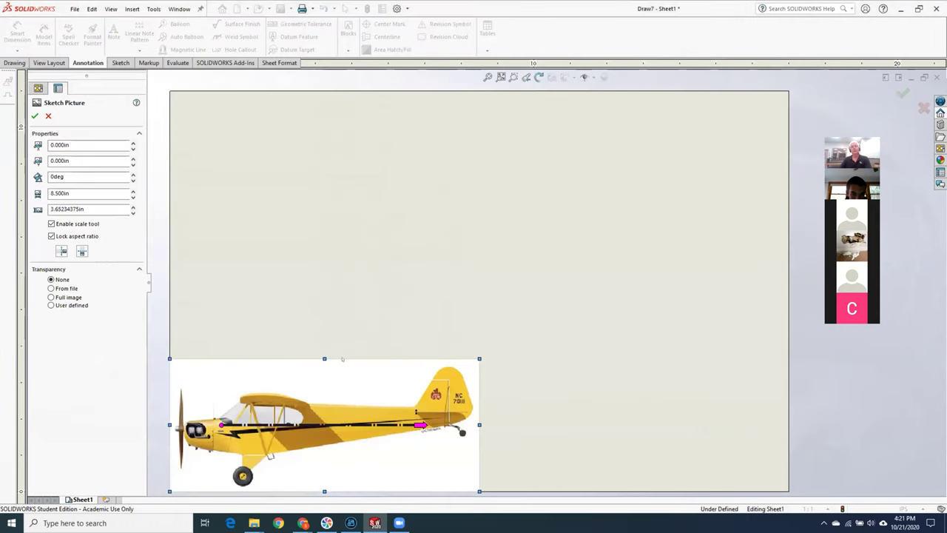
# - Reposition the airplane picture on the sheet and enlarge it to about 15.92 by 6.84 in, and accept it
pyautogui.moveTo(350, 359); pyautogui.dragTo(498, 211)
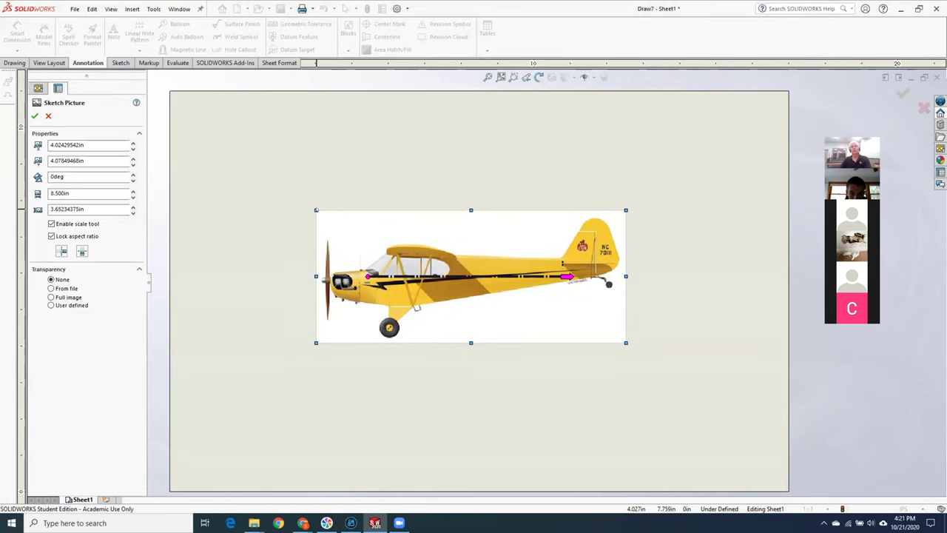
pyautogui.moveTo(316, 210); pyautogui.dragTo(207, 163)
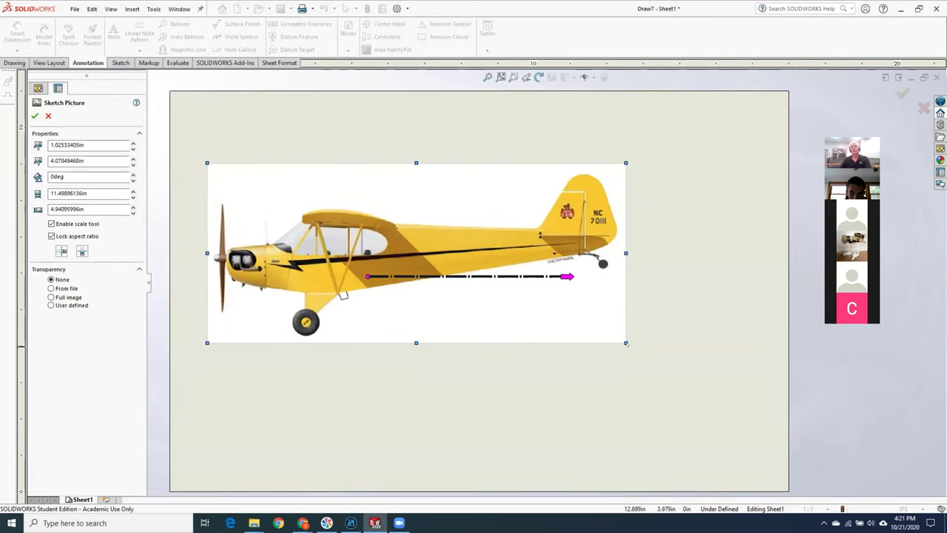
pyautogui.moveTo(626, 342); pyautogui.dragTo(736, 413)
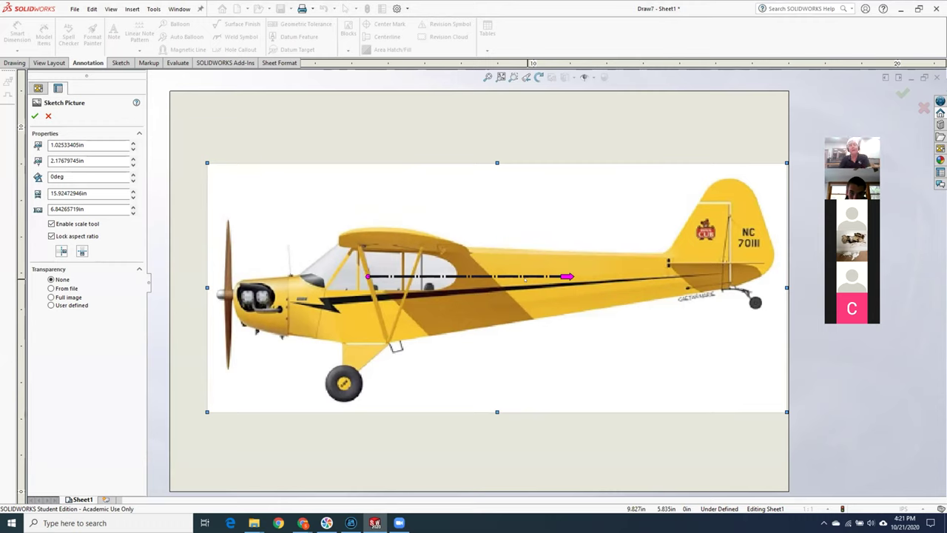
pyautogui.rightClick(365, 130)
pyautogui.click(37, 116)
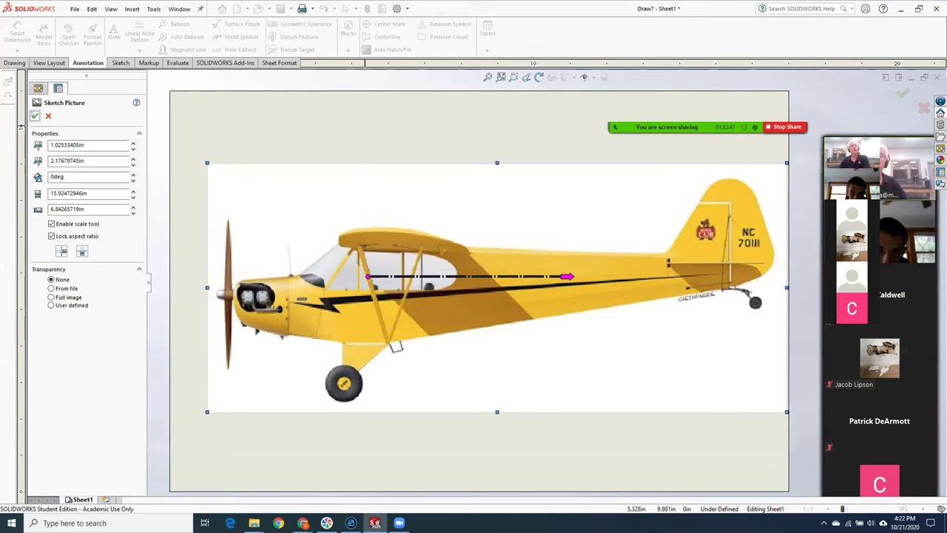
pyautogui.click(35, 117)
pyautogui.rightClick(273, 116)
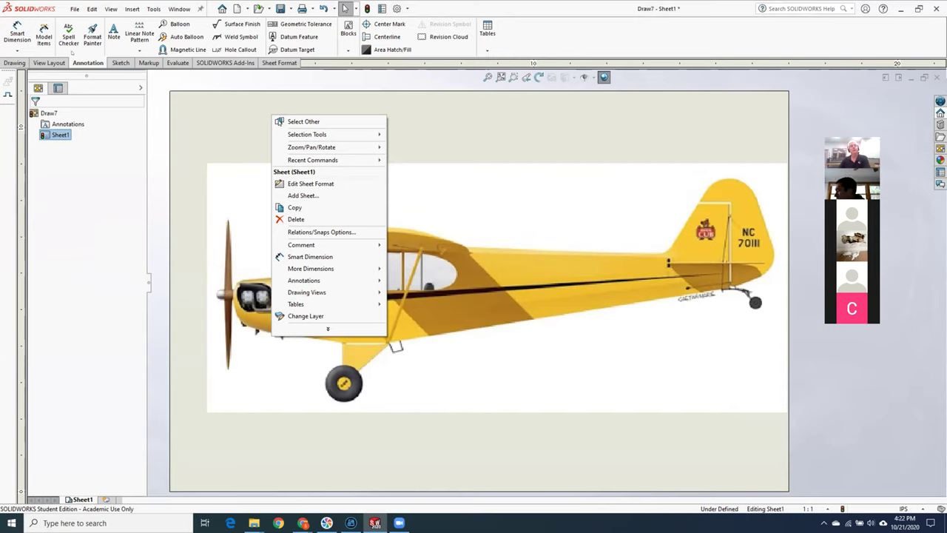
pyautogui.click(49, 62)
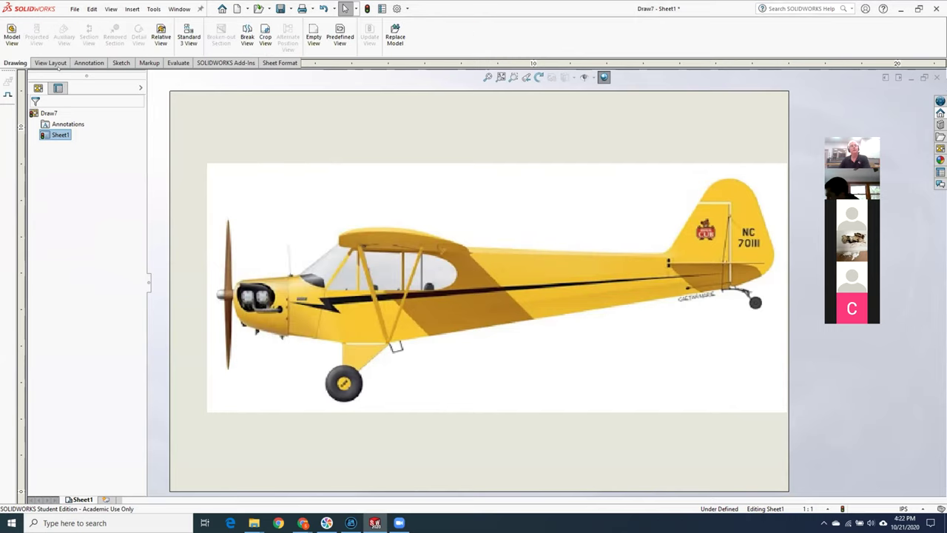
pyautogui.rightClick(248, 121)
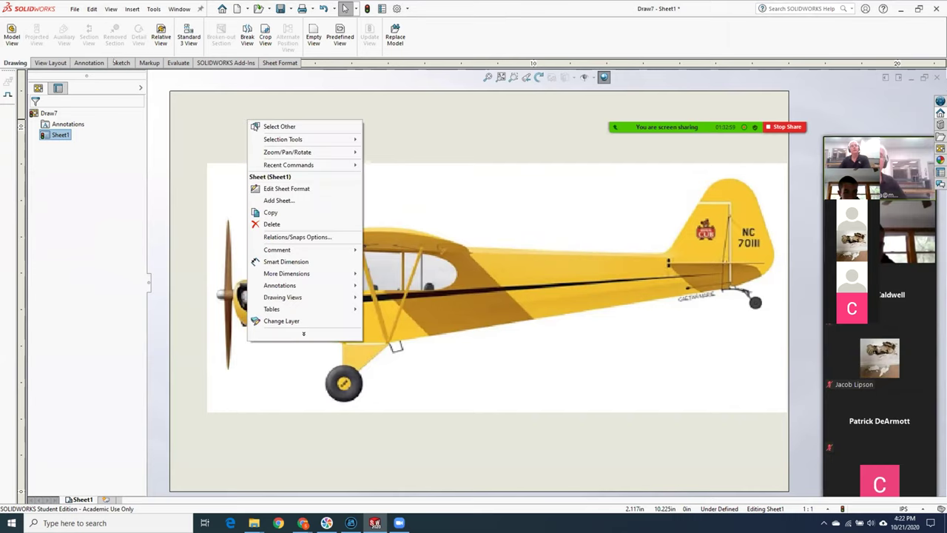
# - Trace connected lines over the airplane picture from the cowling top, up the windshield, under the wing, along the upper fuselage and up the tail fin
pyautogui.click(121, 63)
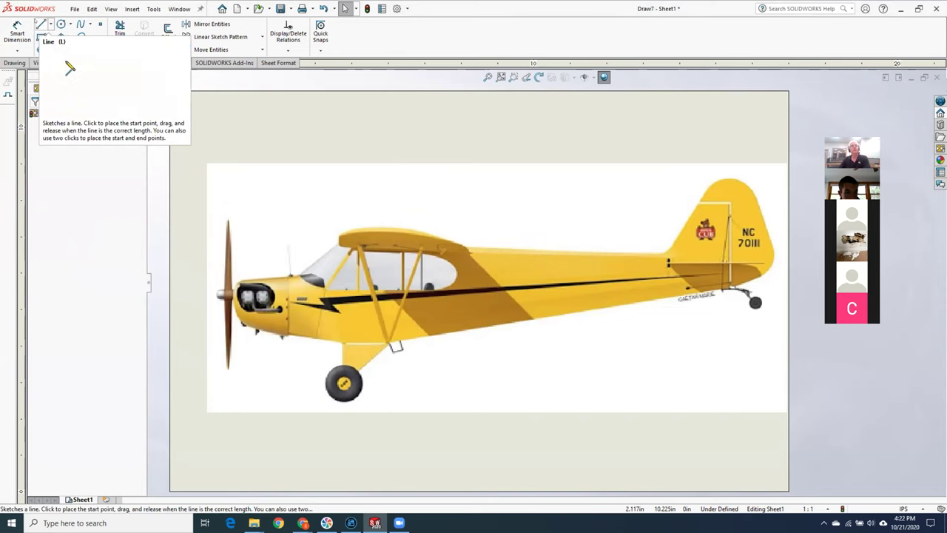
pyautogui.click(42, 25)
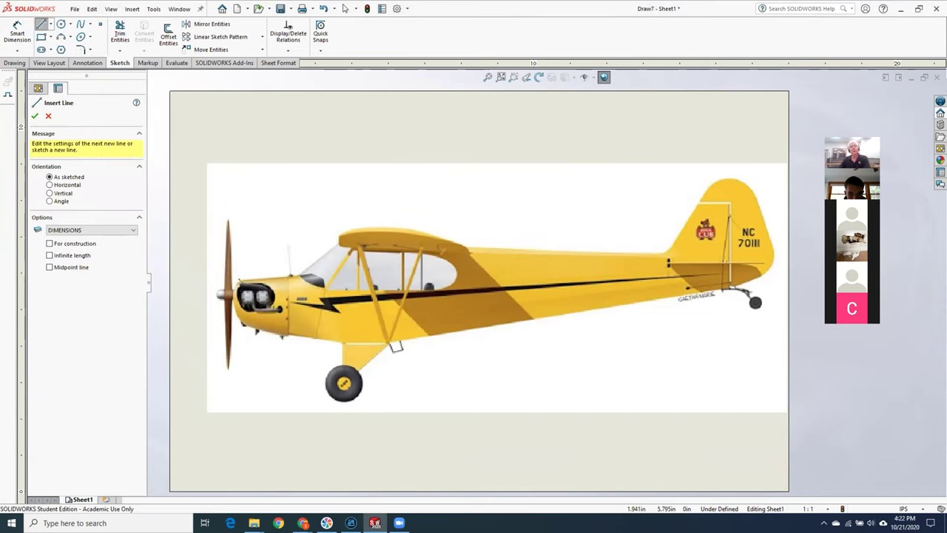
pyautogui.click(240, 281)
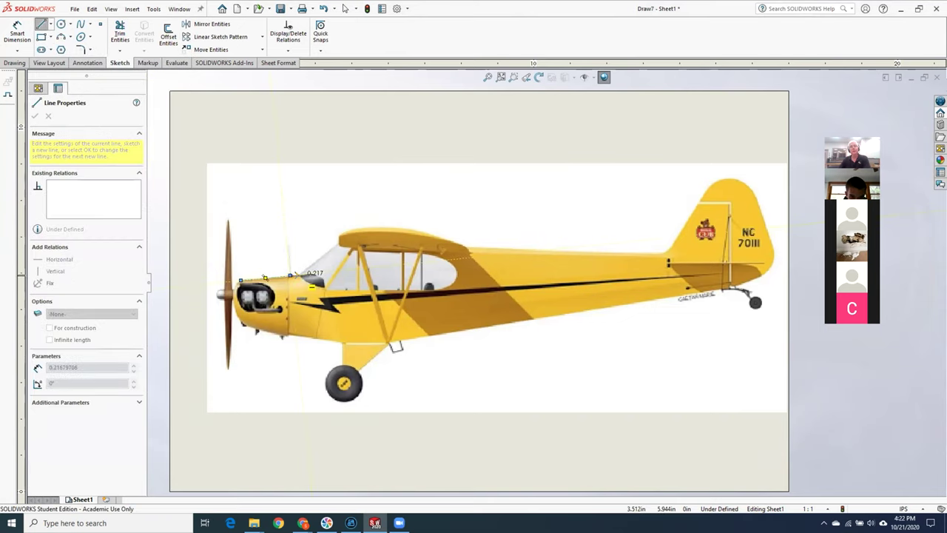
pyautogui.click(293, 276)
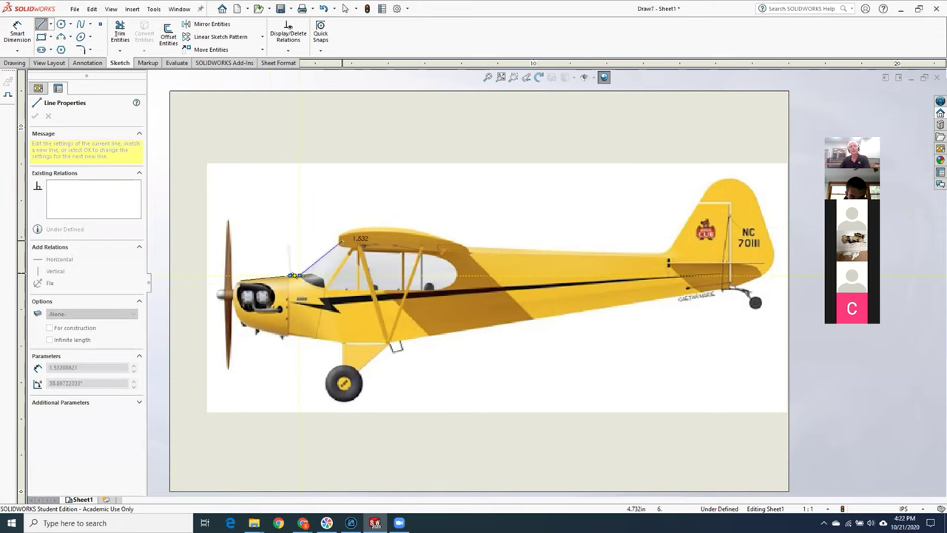
pyautogui.click(341, 241)
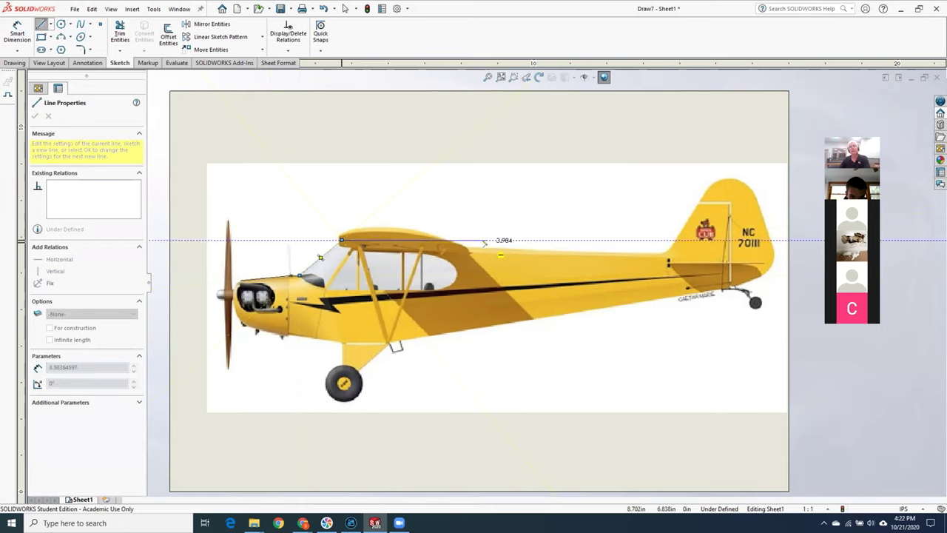
pyautogui.click(465, 247)
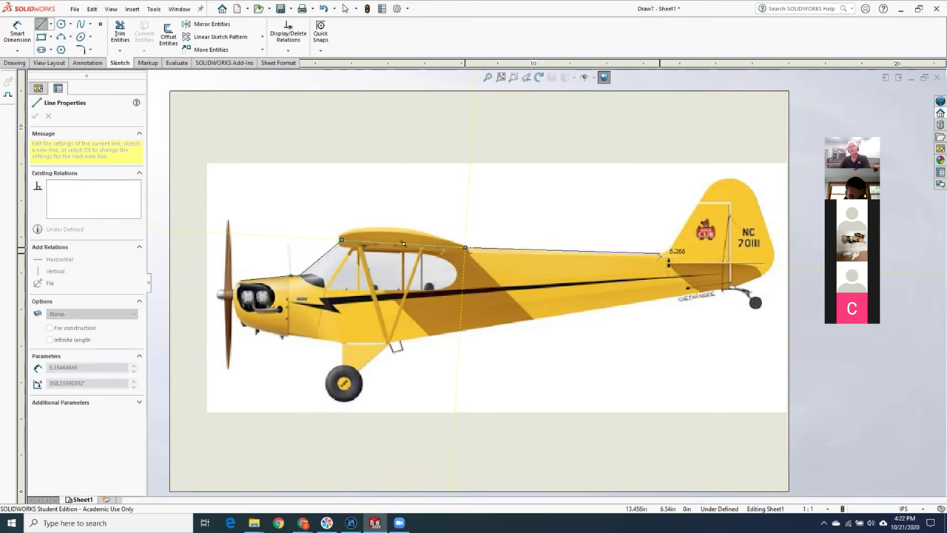
pyautogui.click(661, 252)
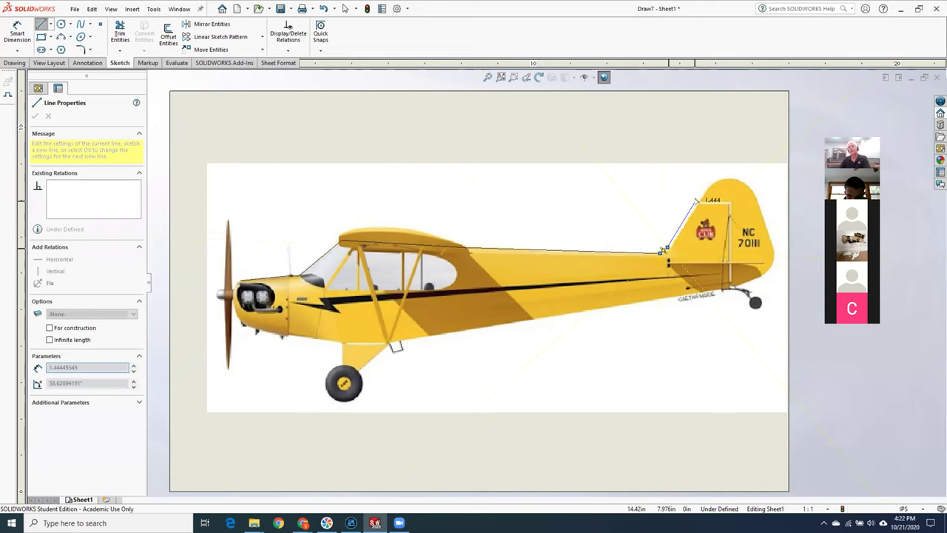
pyautogui.click(712, 183)
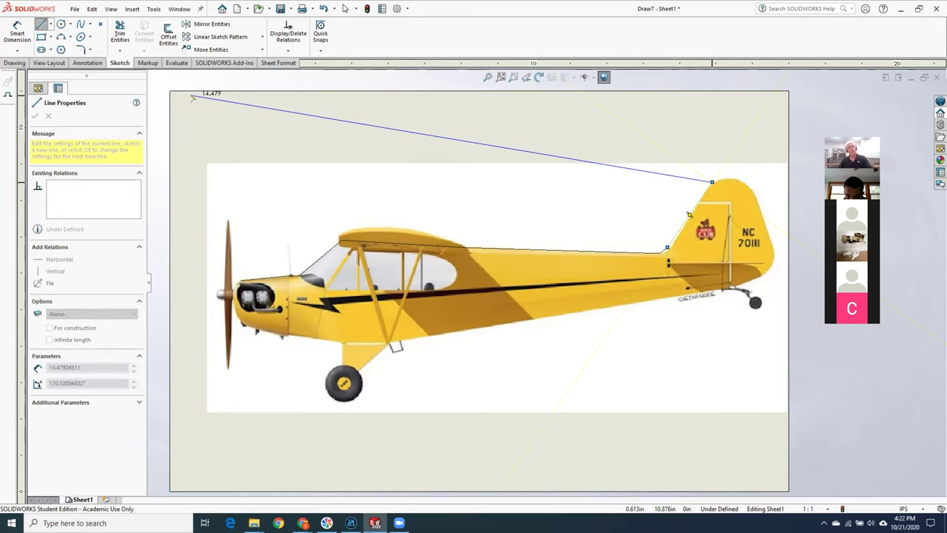
pyautogui.click(345, 8)
# - Trace the tail fin's rounded top with an arc of about 0.74 in radius and its trailing edge with a line about 1.43 in long
pyautogui.click(61, 36)
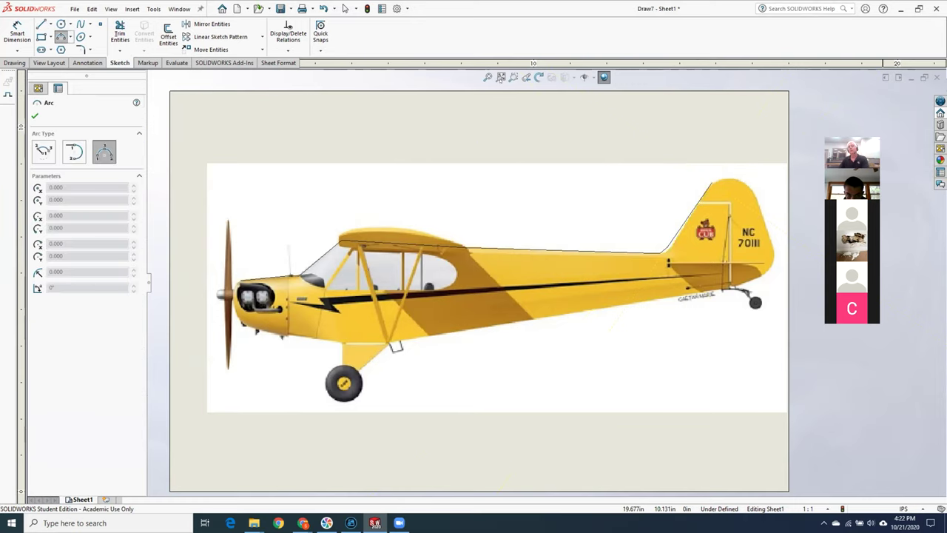
pyautogui.click(712, 181)
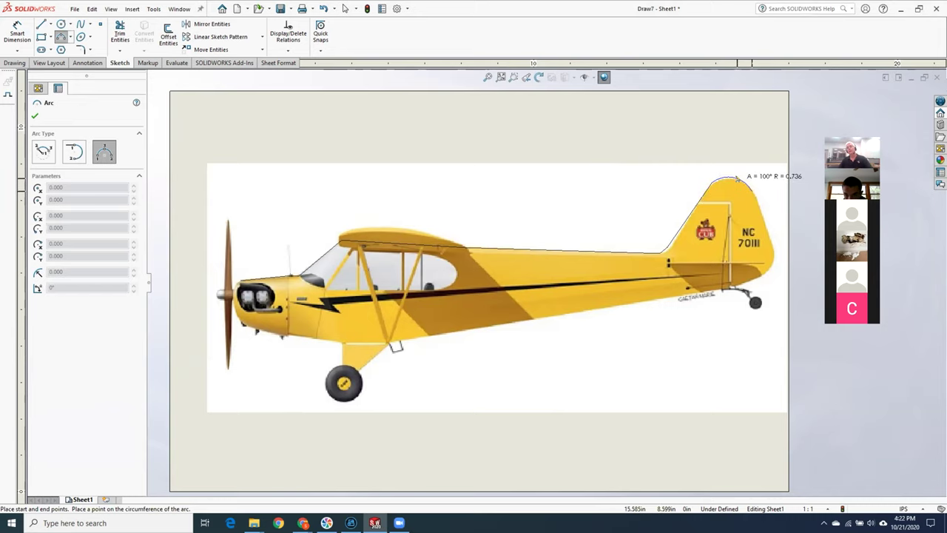
pyautogui.click(737, 178)
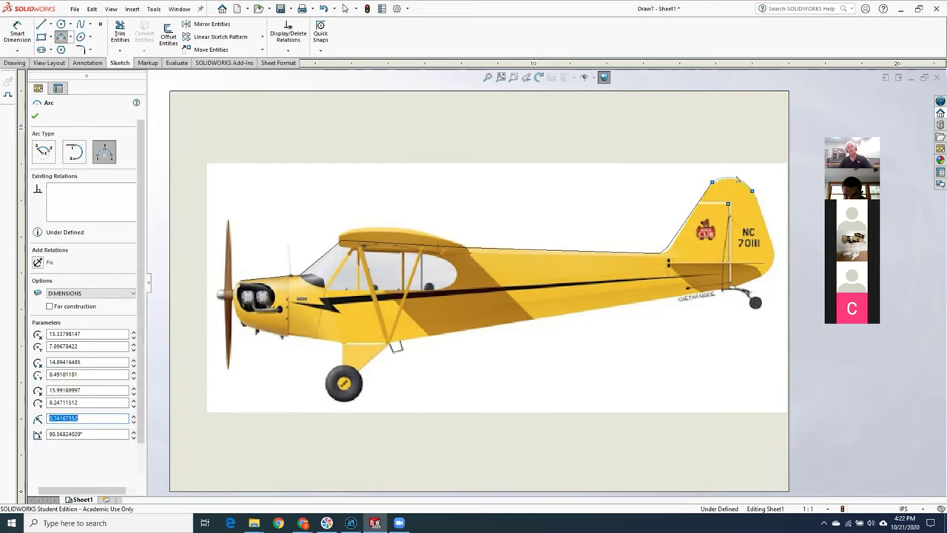
pyautogui.press('Escape')
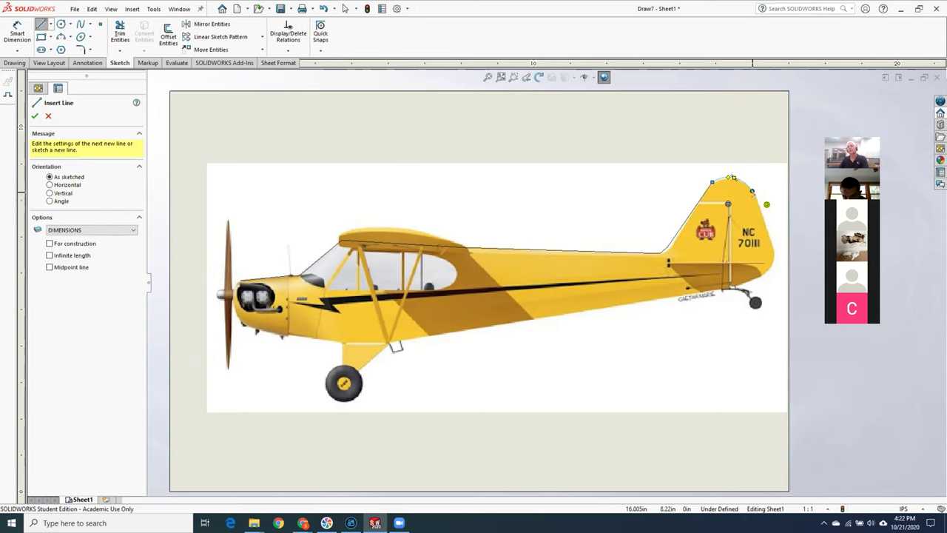
pyautogui.click(752, 191)
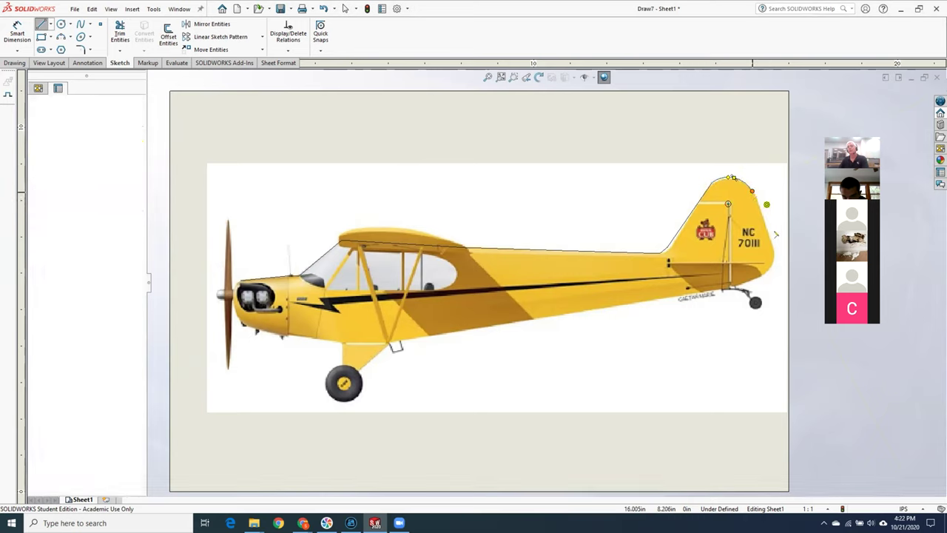
pyautogui.click(770, 240)
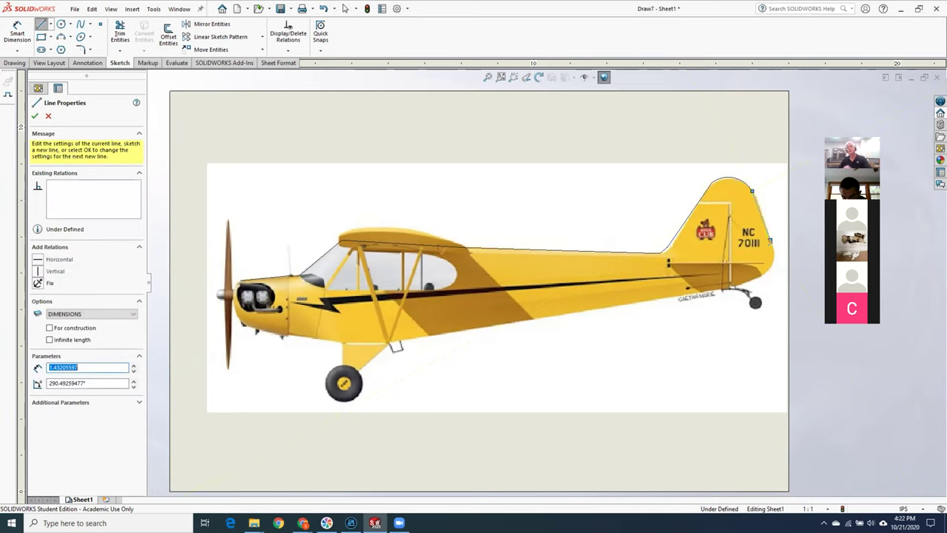
pyautogui.press('Escape')
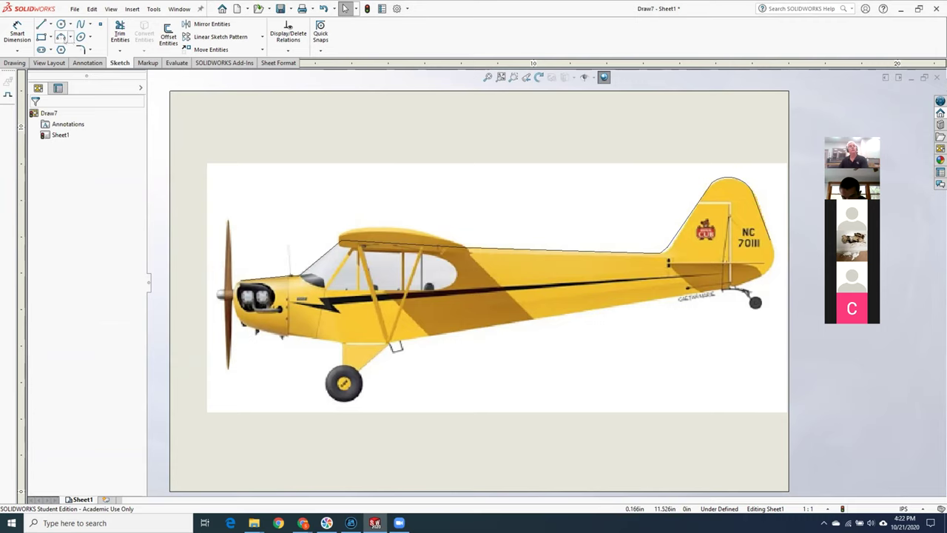
# - Trace the rounded lower end of the rudder with a three-point arc spanning about 1.03 in, starting from the trailing-edge line
pyautogui.click(61, 36)
pyautogui.click(770, 240)
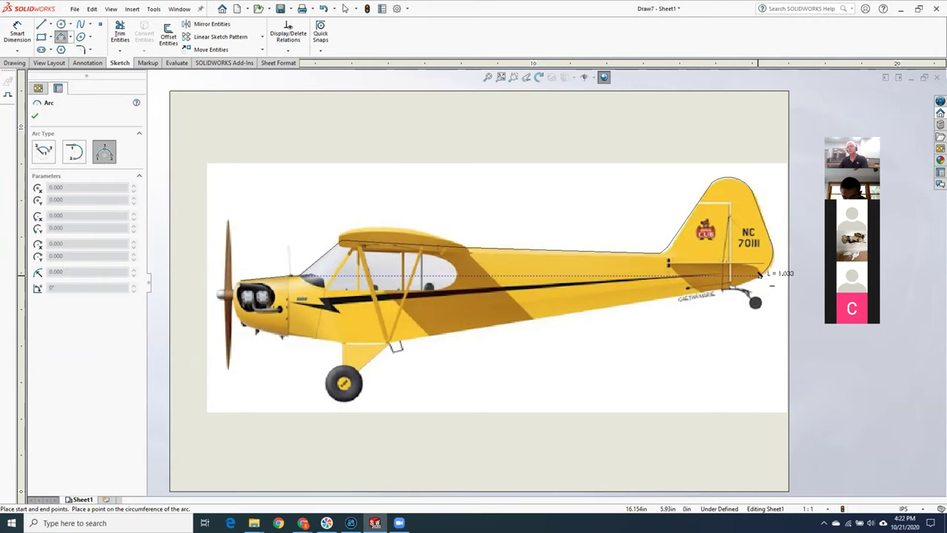
pyautogui.click(760, 274)
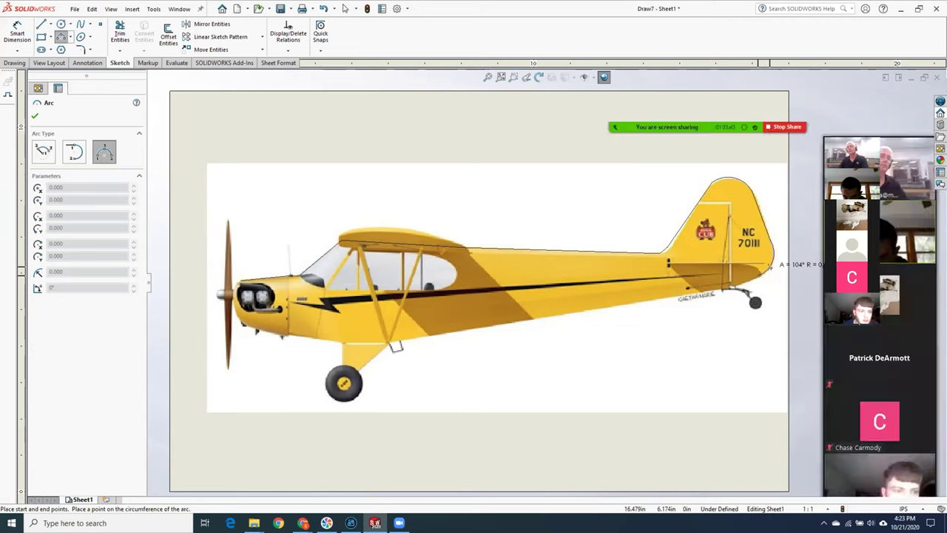
pyautogui.click(769, 265)
pyautogui.press('Escape')
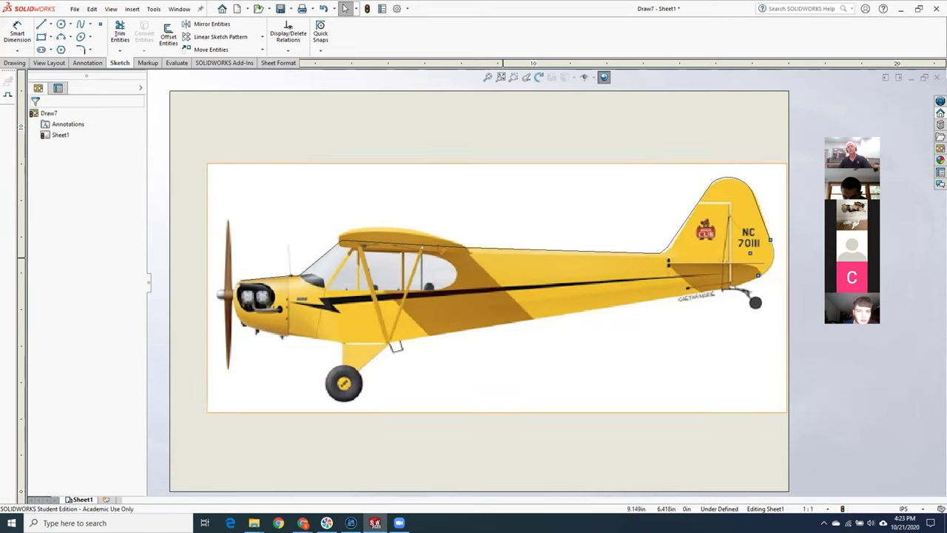
# - Trace connected lines from the rudder's lower end along the belly to the cowling underside and up the nose front, ending with about 0.61 in
pyautogui.click(41, 25)
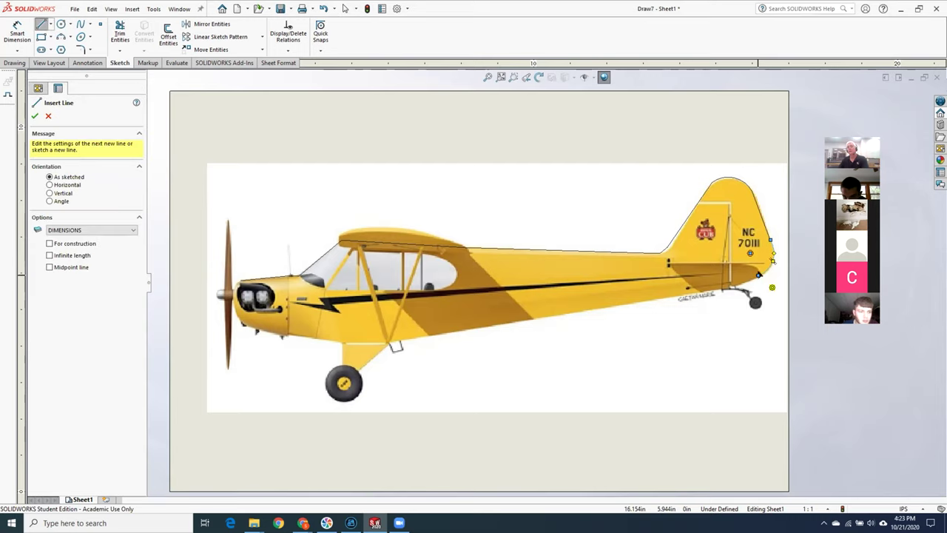
pyautogui.click(759, 278)
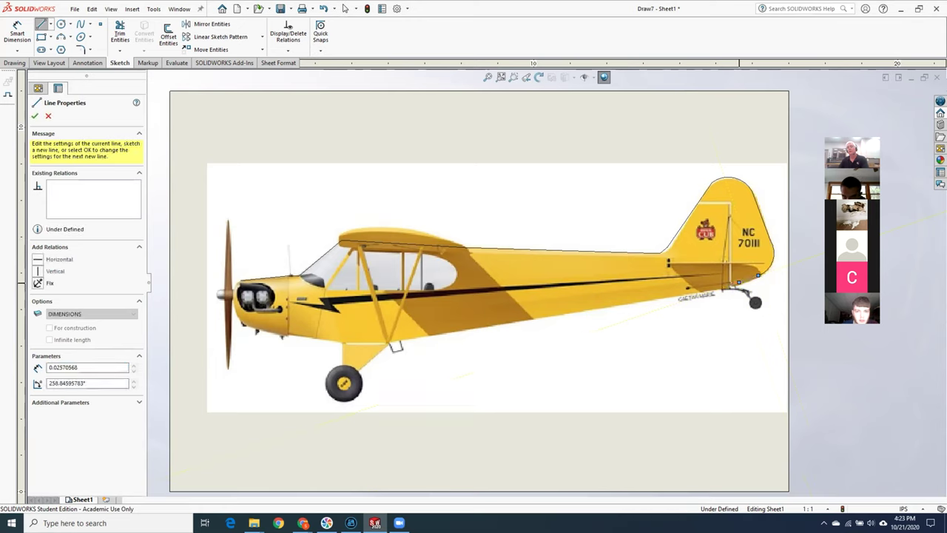
pyautogui.click(403, 340)
pyautogui.click(342, 340)
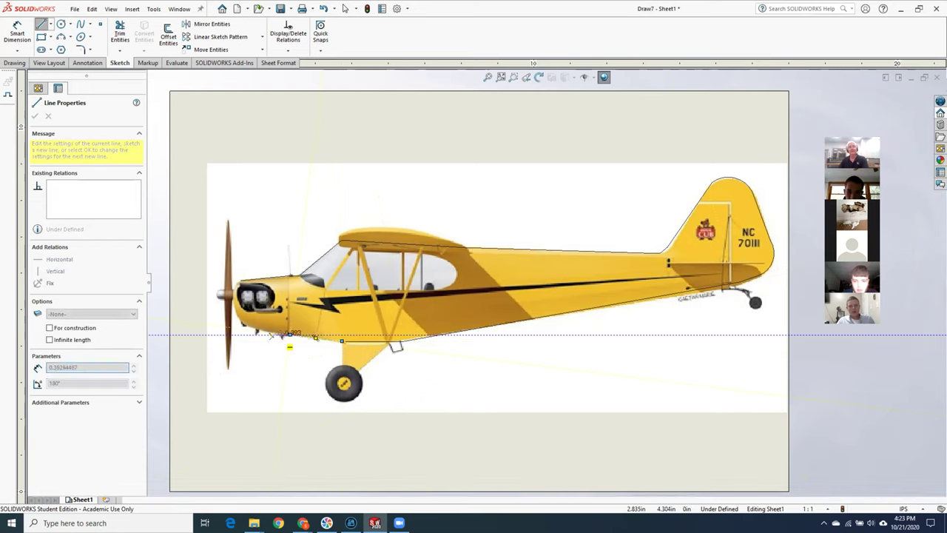
pyautogui.click(242, 324)
pyautogui.click(244, 311)
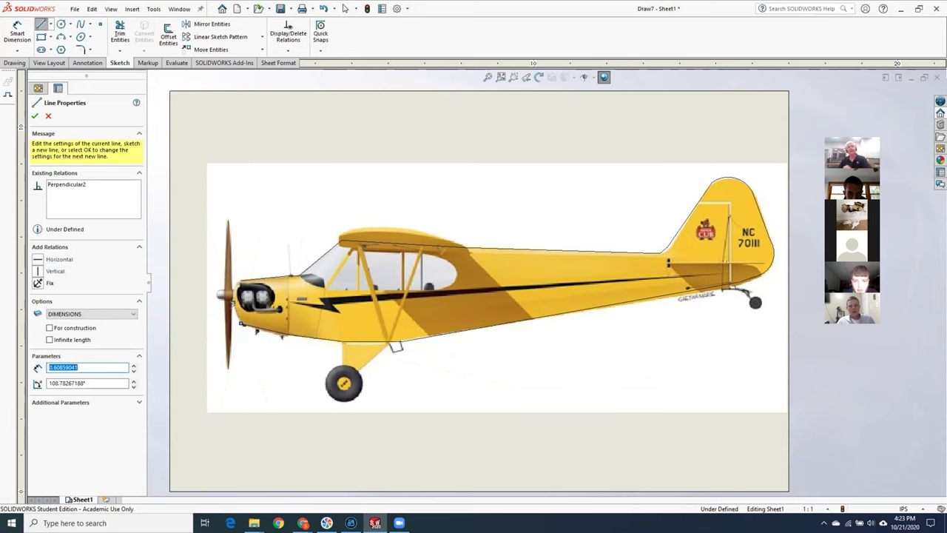
pyautogui.press('Escape')
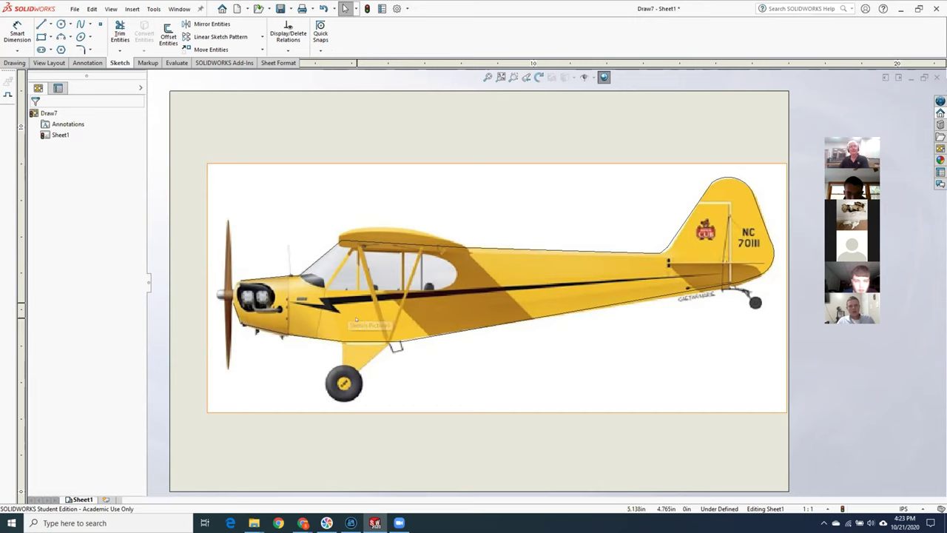
# - Close the airplane outline at the nose with a three-point arc joining the front line to the cowling top line
pyautogui.click(60, 37)
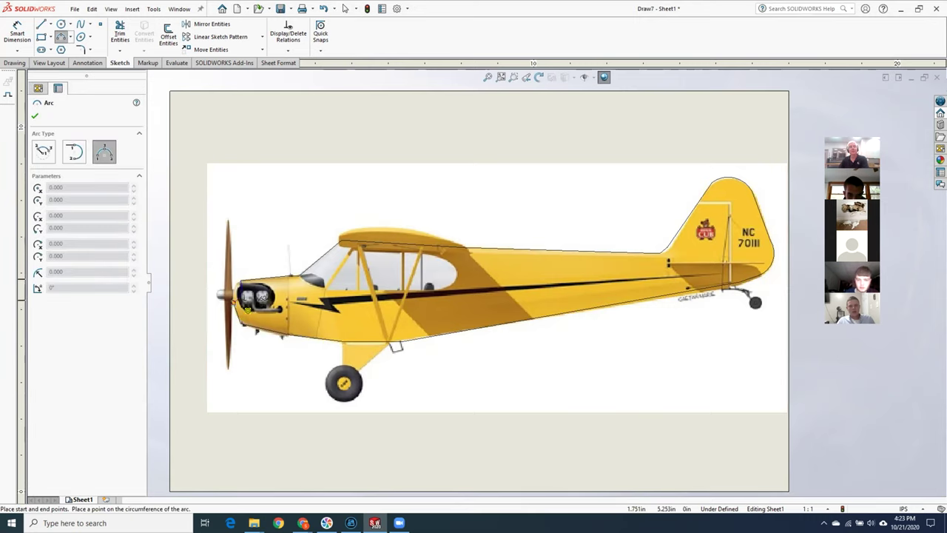
pyautogui.click(246, 314)
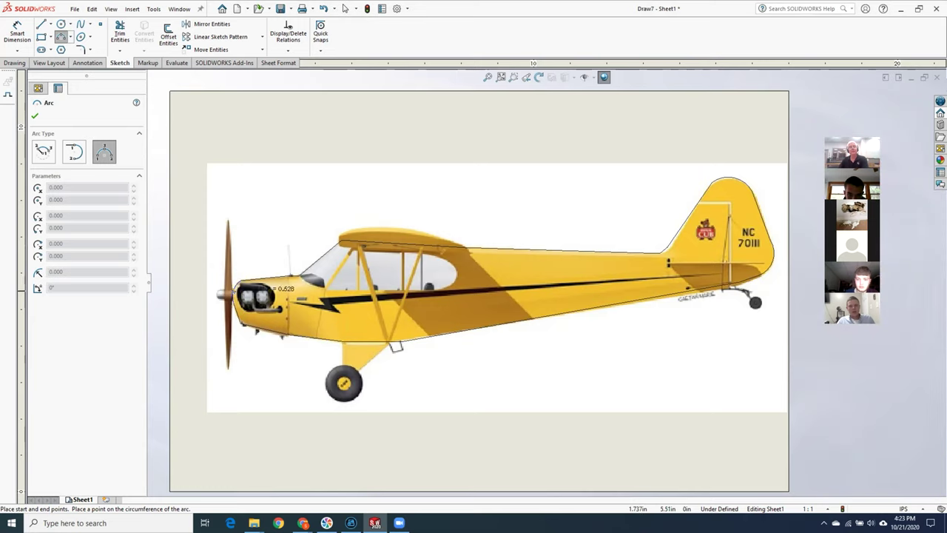
pyautogui.click(241, 282)
pyautogui.press('Escape')
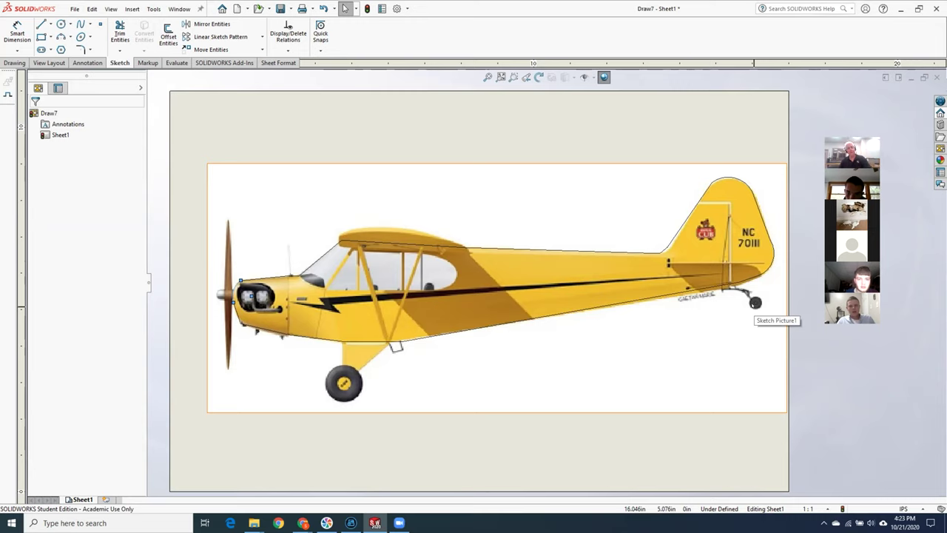
# - Delete the airplane sketch picture from the sheet, keeping only the traced outline
pyautogui.click(729, 374)
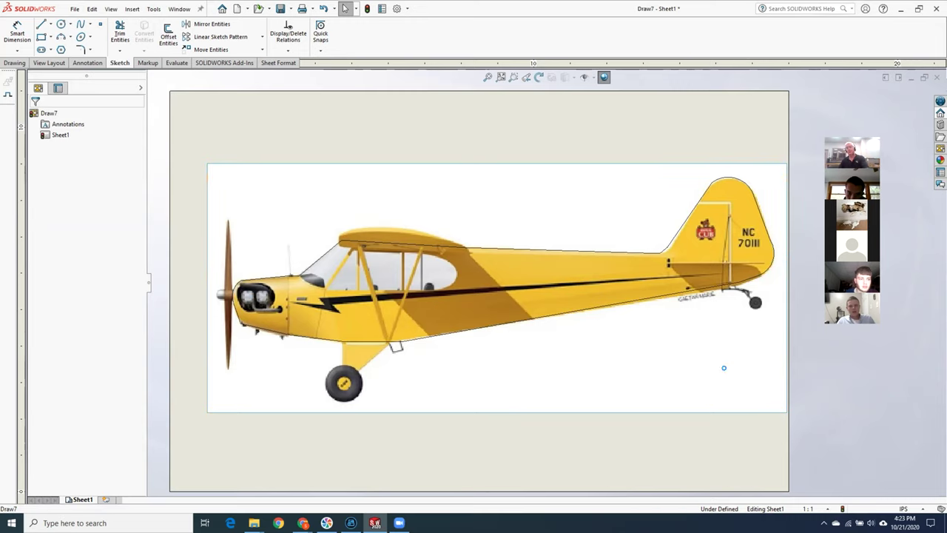
pyautogui.press('Delete')
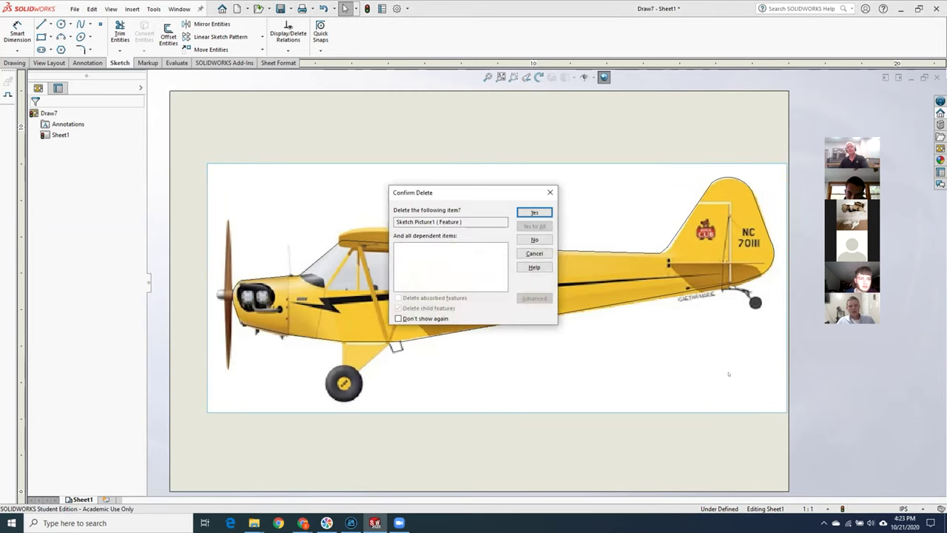
pyautogui.click(534, 213)
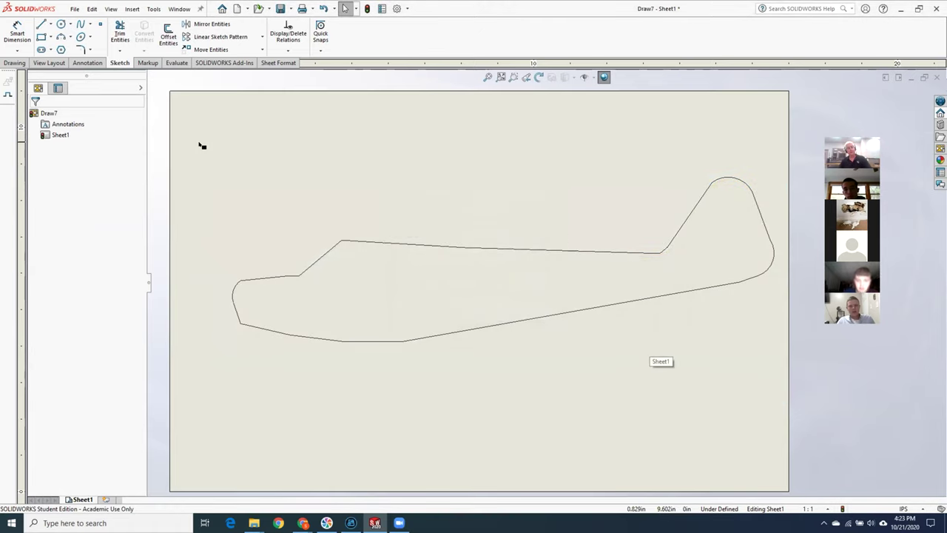
# - Copy all the traced outline entities and create a new part from My_cool_part_template
pyautogui.hotkey('ctrl', 'a')
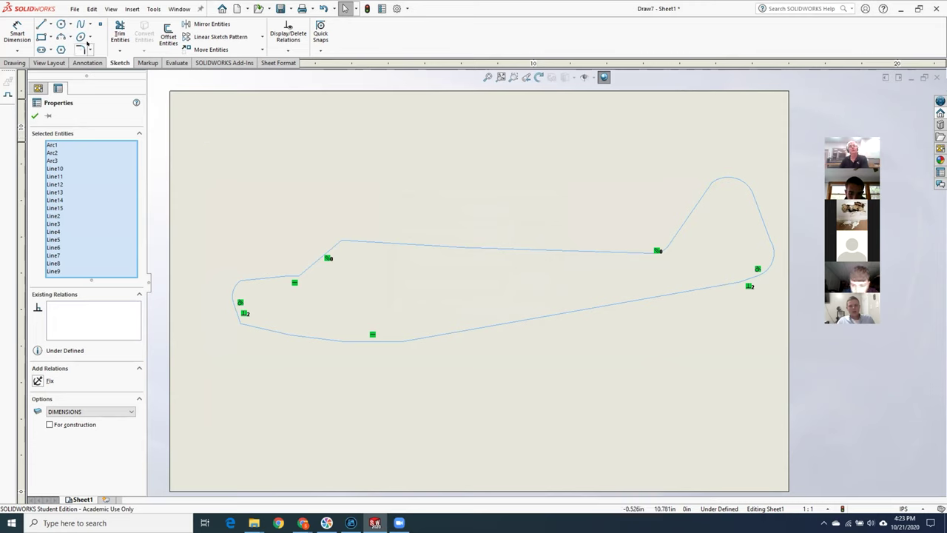
pyautogui.click(237, 8)
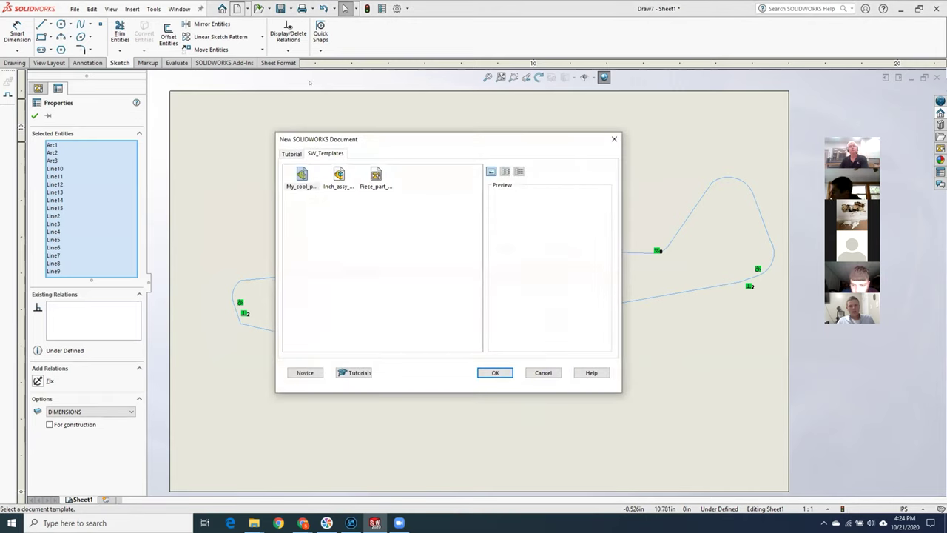
pyautogui.click(302, 182)
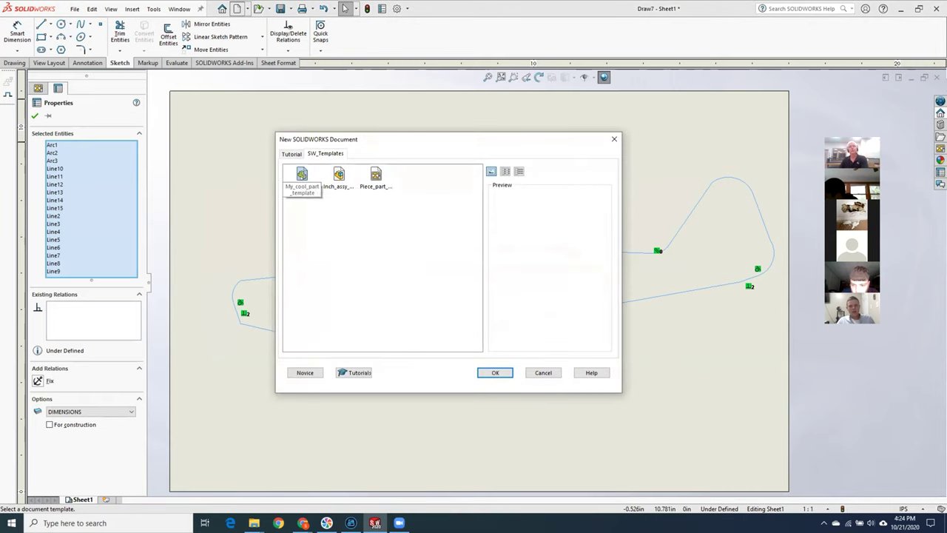
pyautogui.click(485, 370)
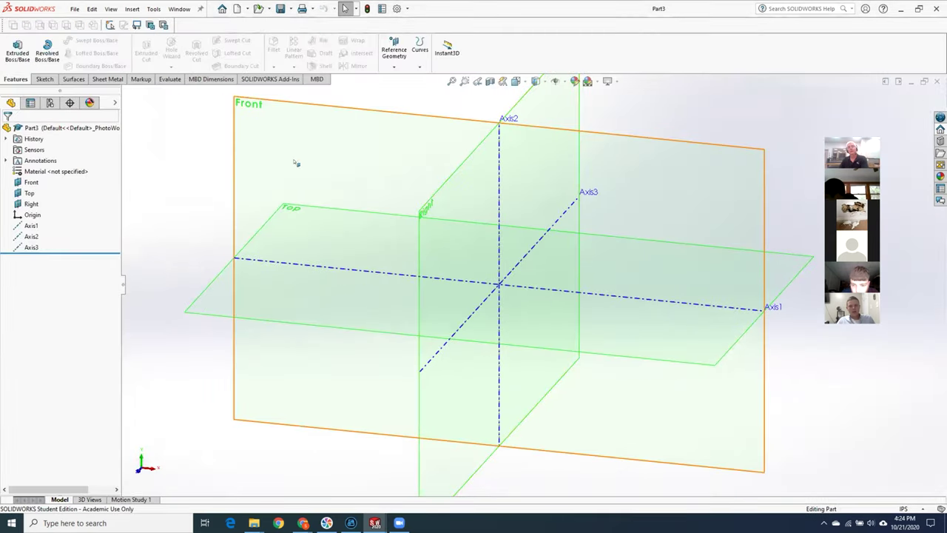
# - Start a sketch on the Front plane, paste the copied airplane outline into it and exit the sketch
pyautogui.rightClick(287, 113)
pyautogui.click(310, 99)
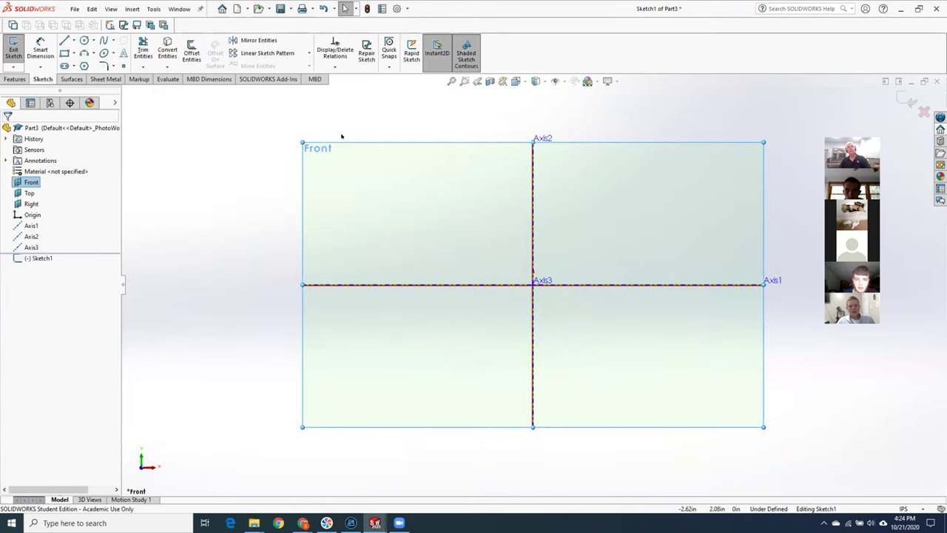
pyautogui.hotkey('ctrl', 'v')
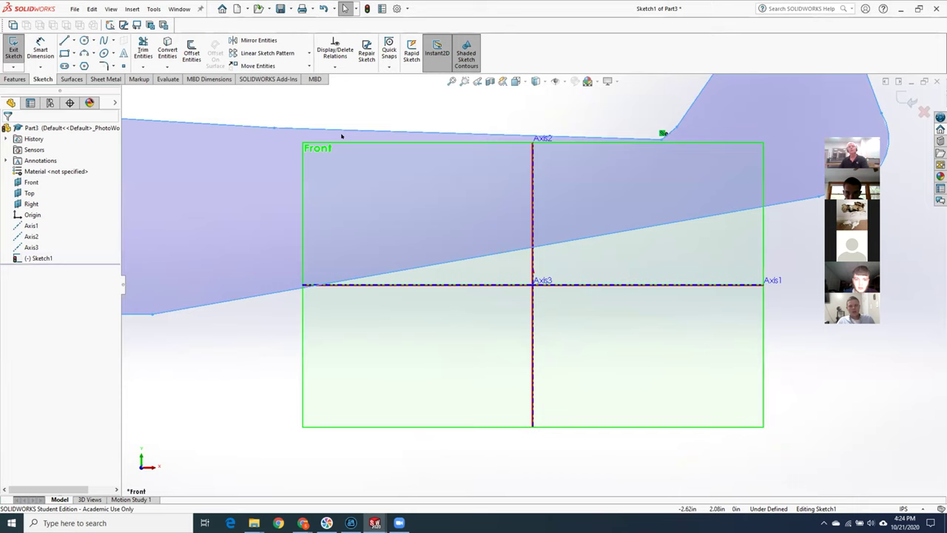
pyautogui.press('z')
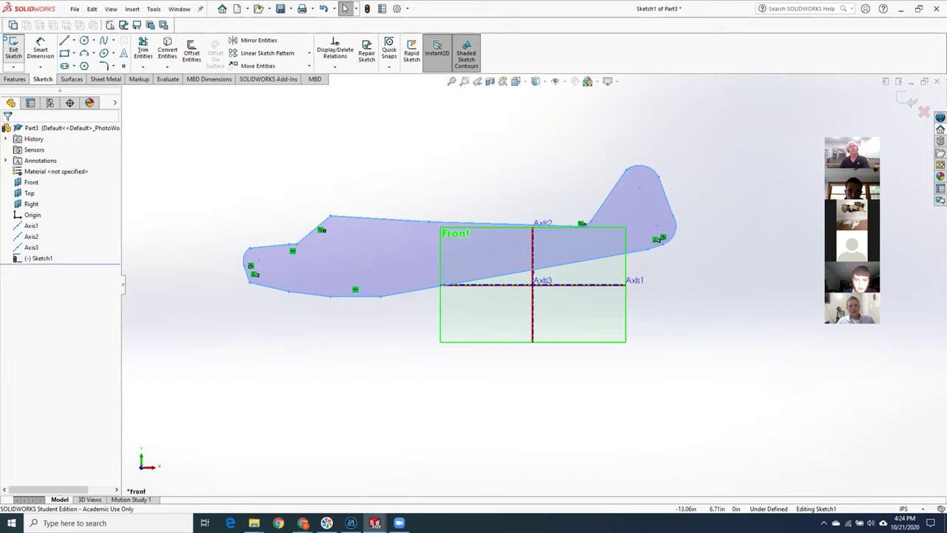
pyautogui.hotkey('ctrl', 'b')
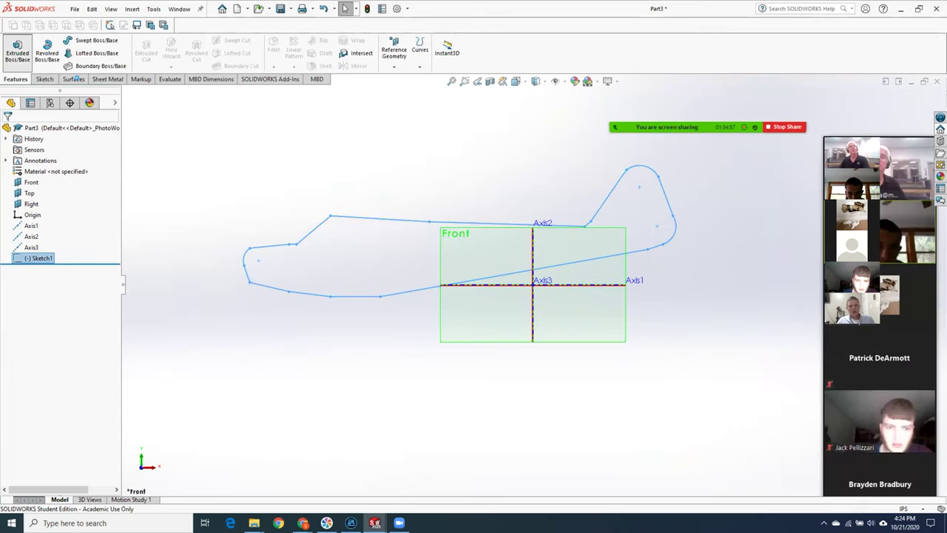
# - Extrude the airplane outline as a blind boss 2.12 in deep
pyautogui.click(17, 52)
pyautogui.moveTo(527, 268); pyautogui.dragTo(538, 260)
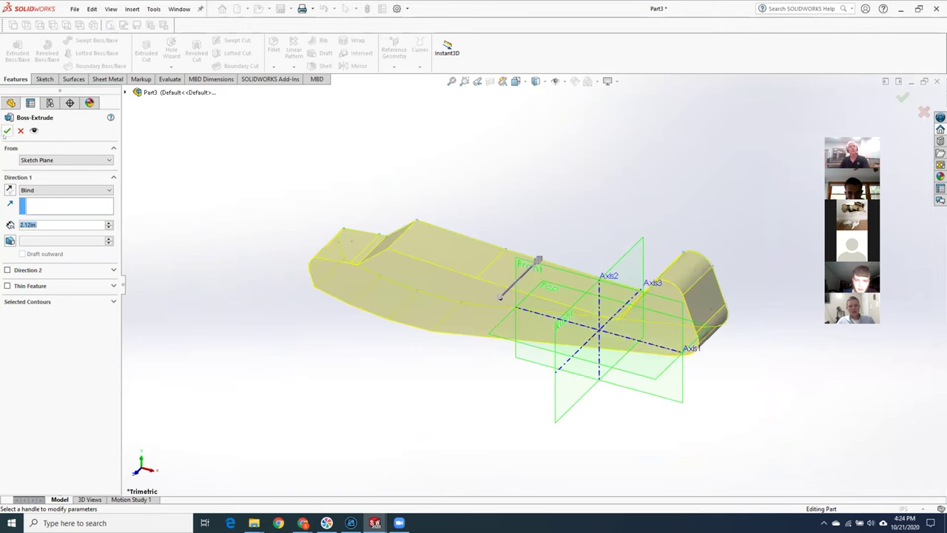
pyautogui.click(6, 130)
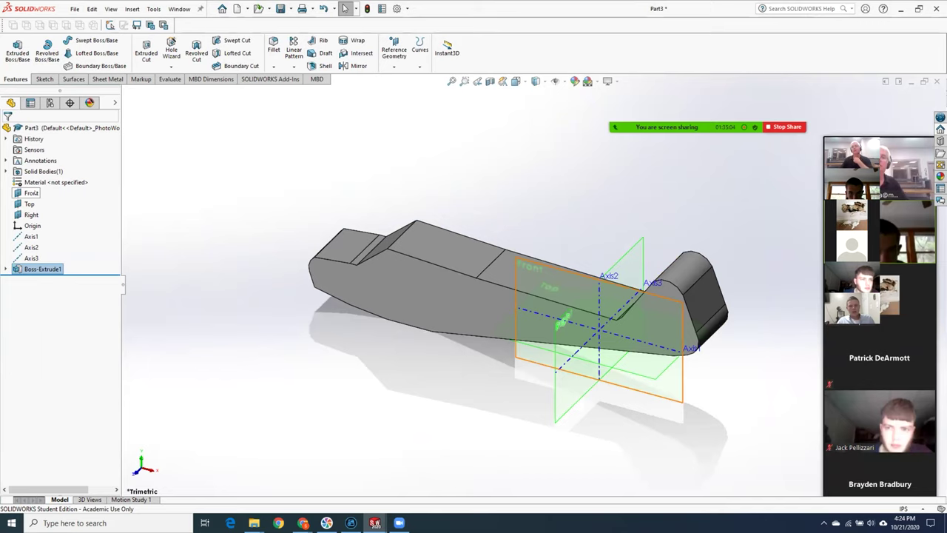
pyautogui.moveTo(436, 283); pyautogui.dragTo(483, 348, button='middle')
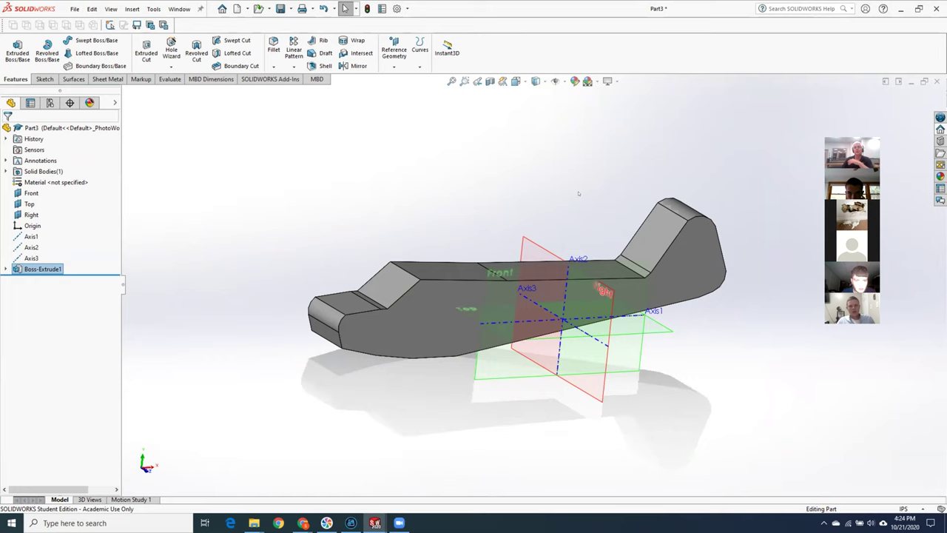
pyautogui.moveTo(582, 205); pyautogui.dragTo(610, 302, button='middle')
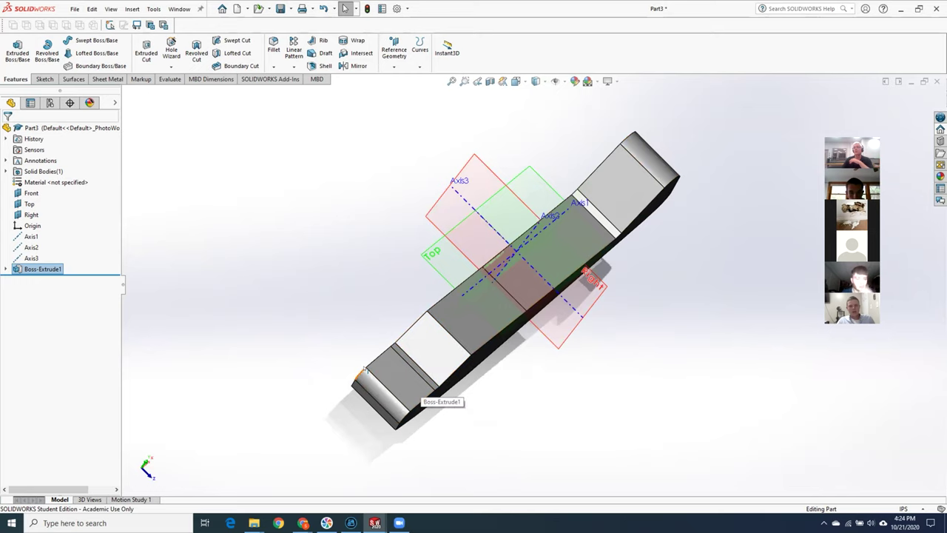
pyautogui.moveTo(530, 404); pyautogui.dragTo(468, 287, button='middle')
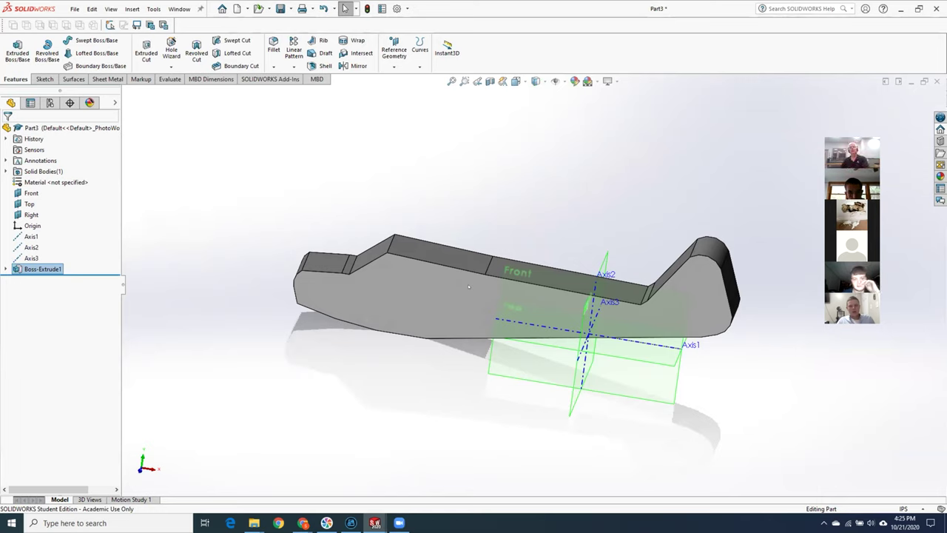
pyautogui.click(428, 303)
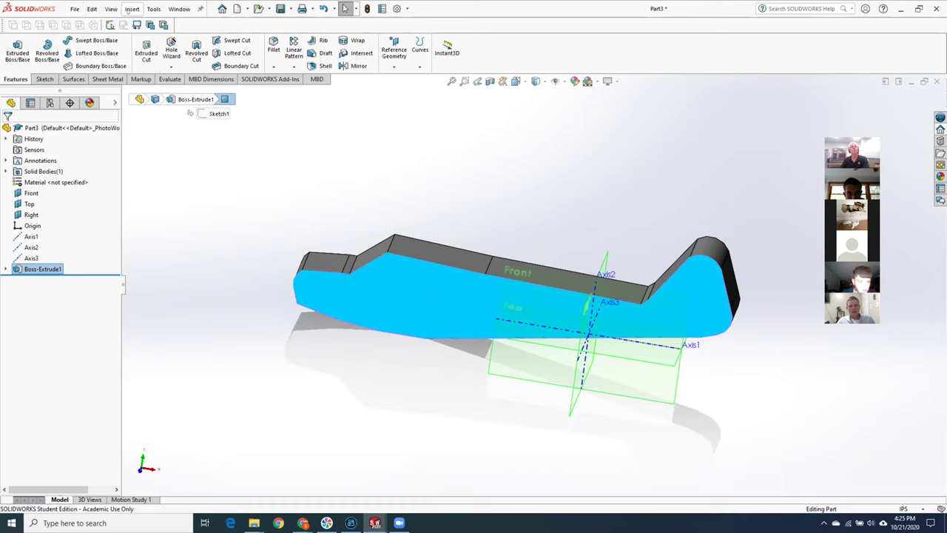
pyautogui.click(132, 9)
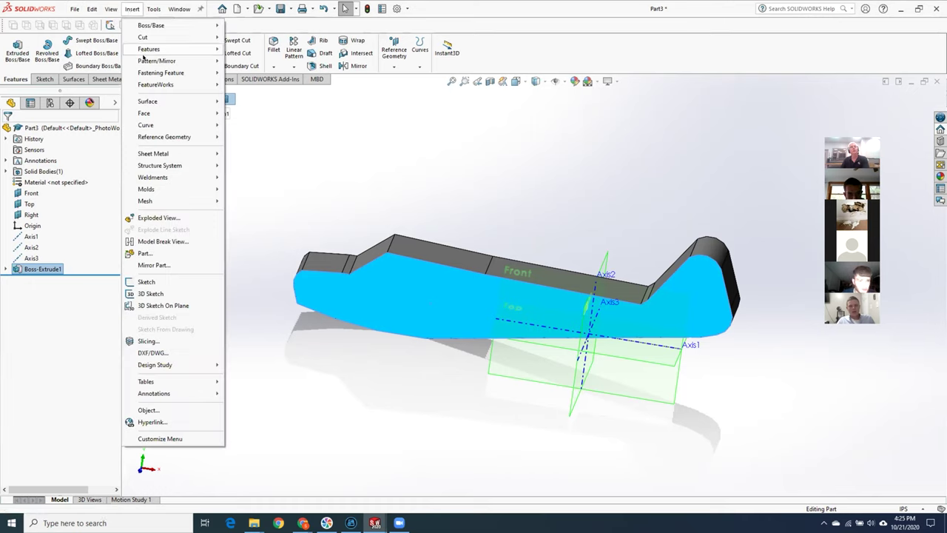
pyautogui.moveTo(153, 37)
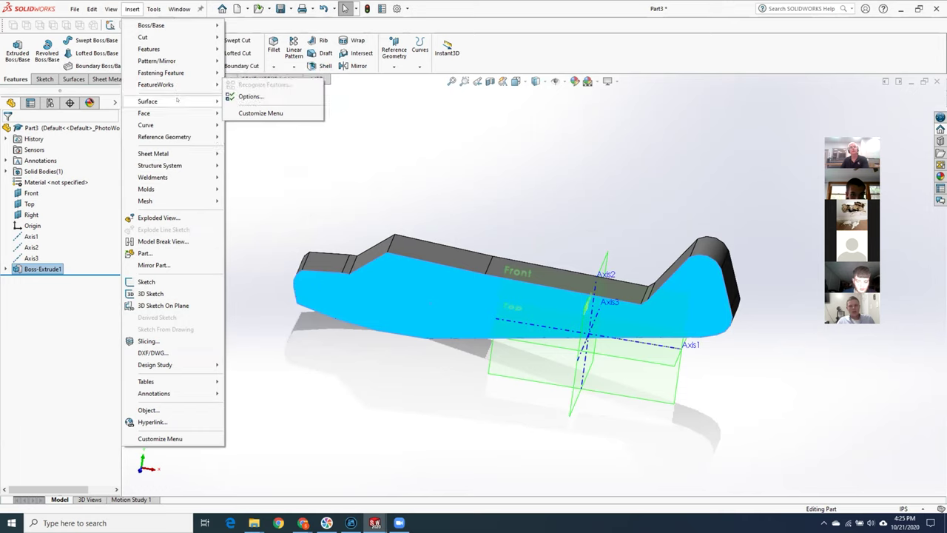
pyautogui.moveTo(177, 99)
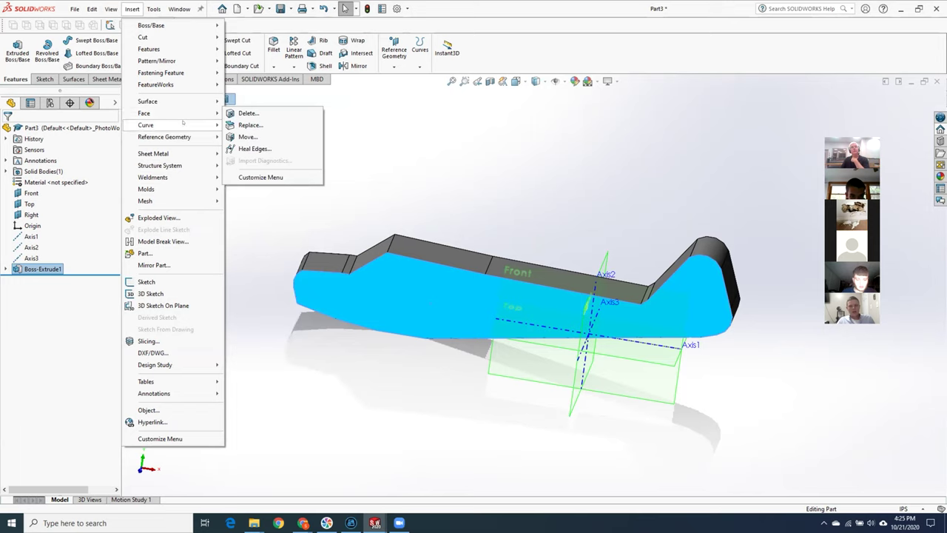
pyautogui.moveTo(184, 124)
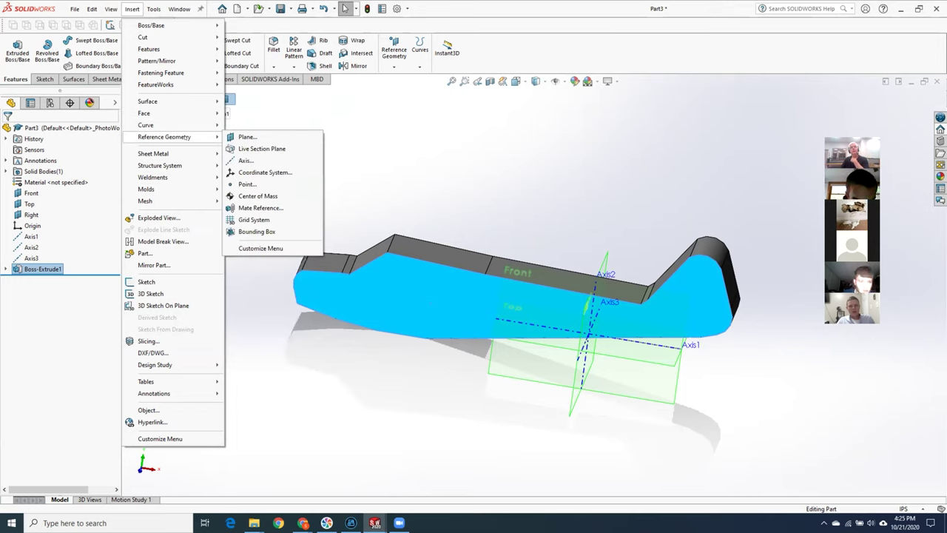
pyautogui.click(476, 148)
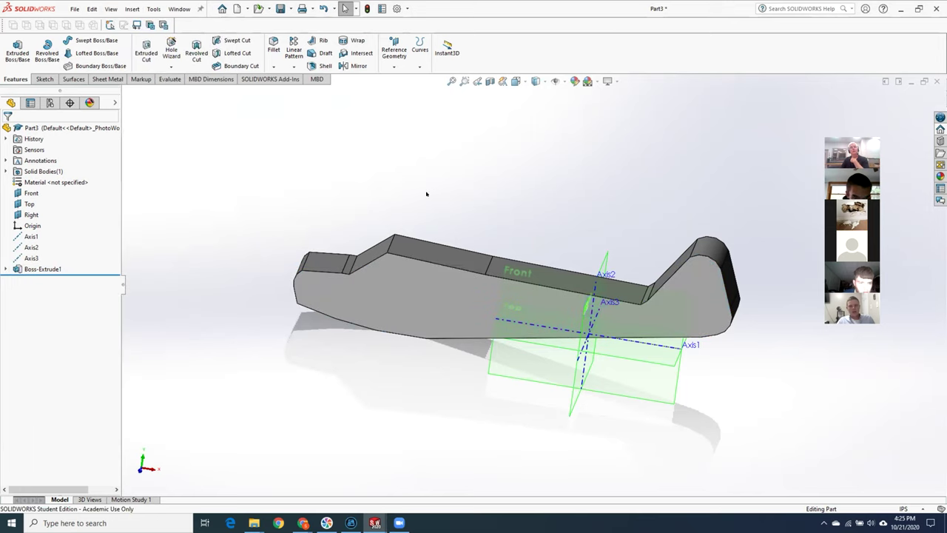
# - Start a sketch on the extruded airplane's flat side face and attach a leader note reading US ARMY to that face
pyautogui.rightClick(445, 289)
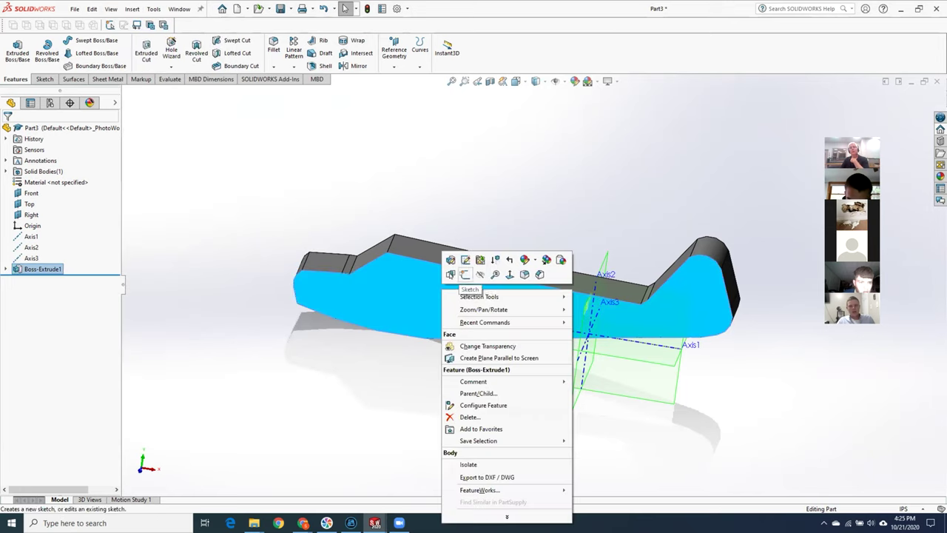
pyautogui.click(466, 275)
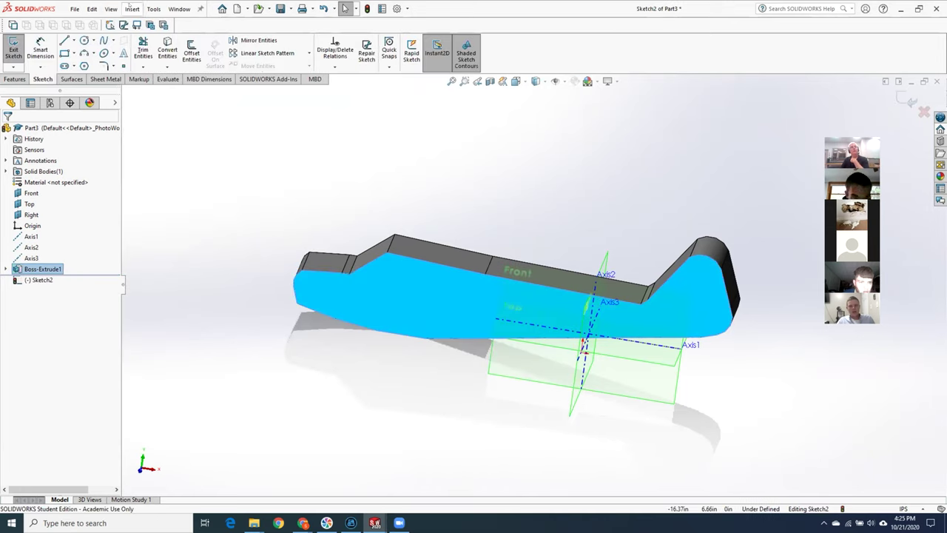
pyautogui.click(131, 9)
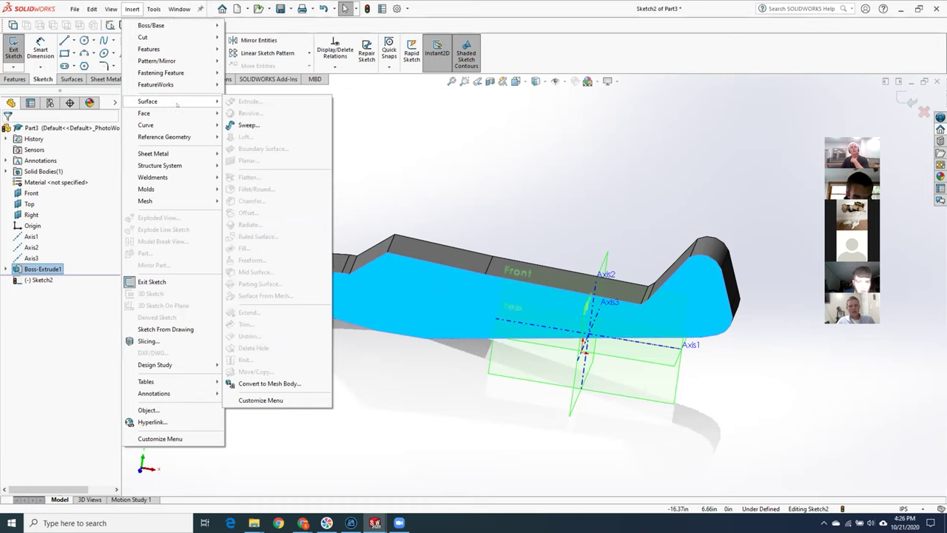
pyautogui.moveTo(183, 124)
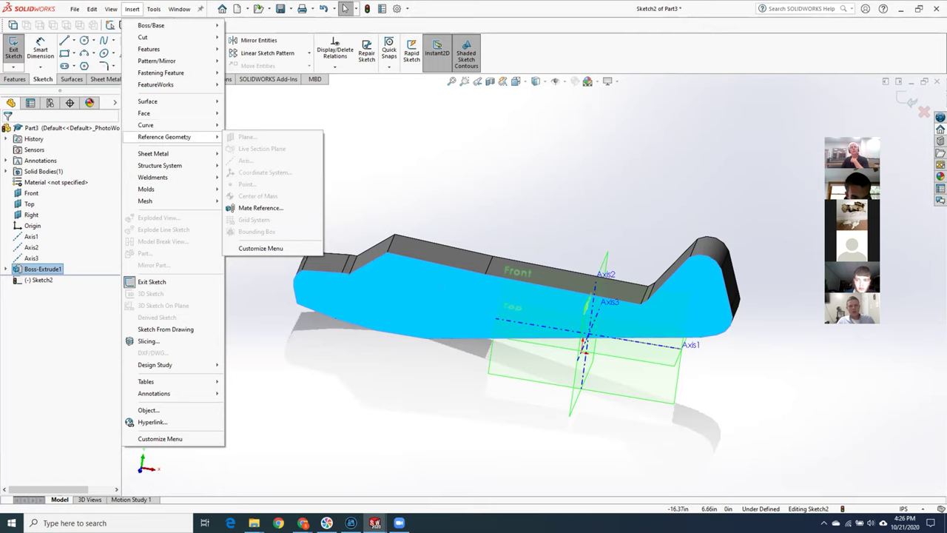
pyautogui.moveTo(191, 153)
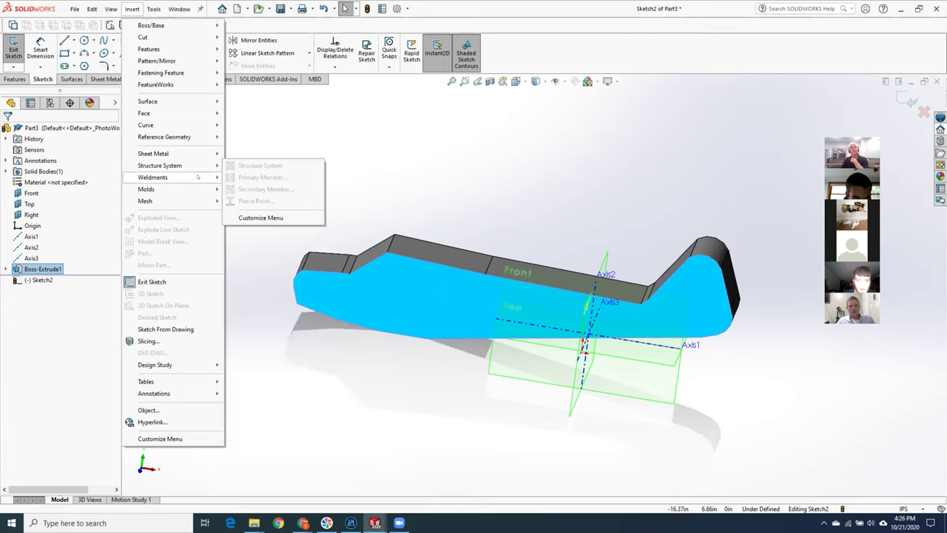
pyautogui.moveTo(198, 178)
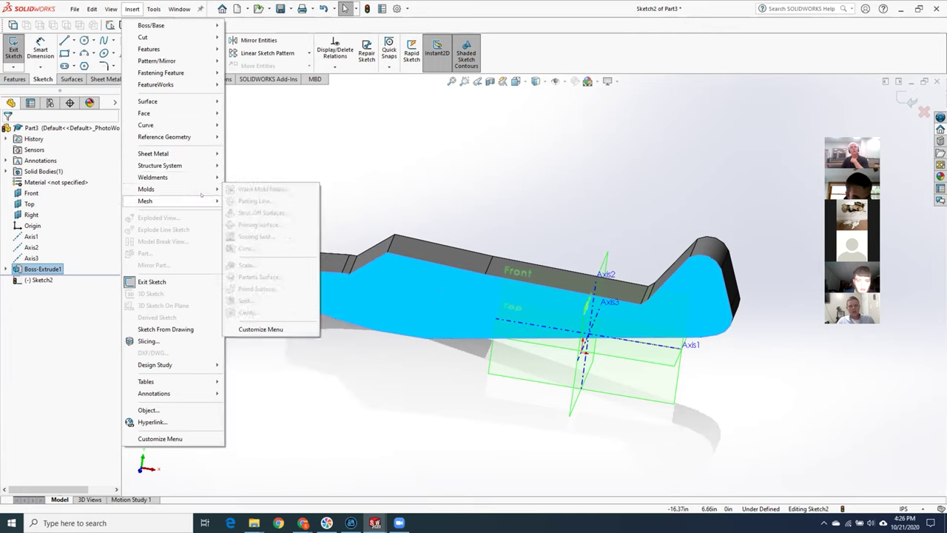
pyautogui.moveTo(201, 200)
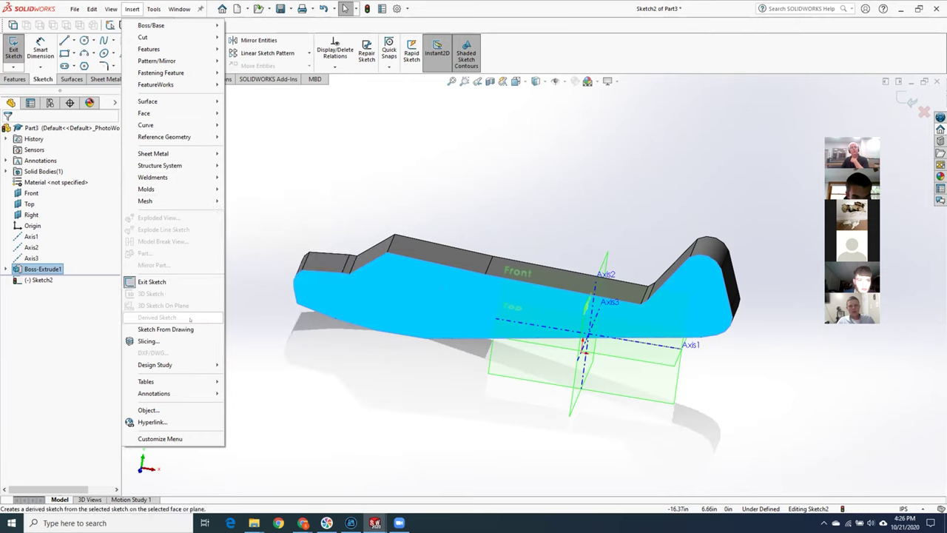
pyautogui.moveTo(198, 393)
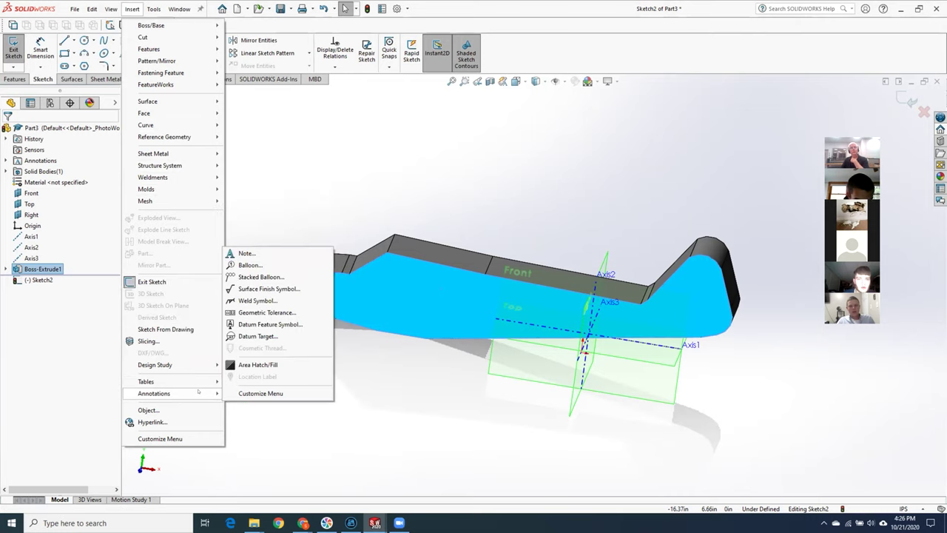
pyautogui.click(269, 253)
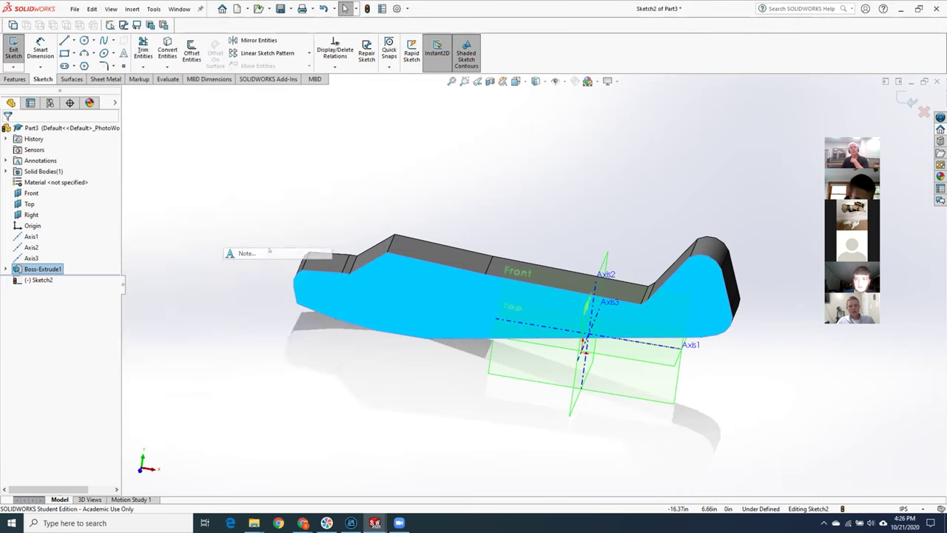
pyautogui.click(463, 296)
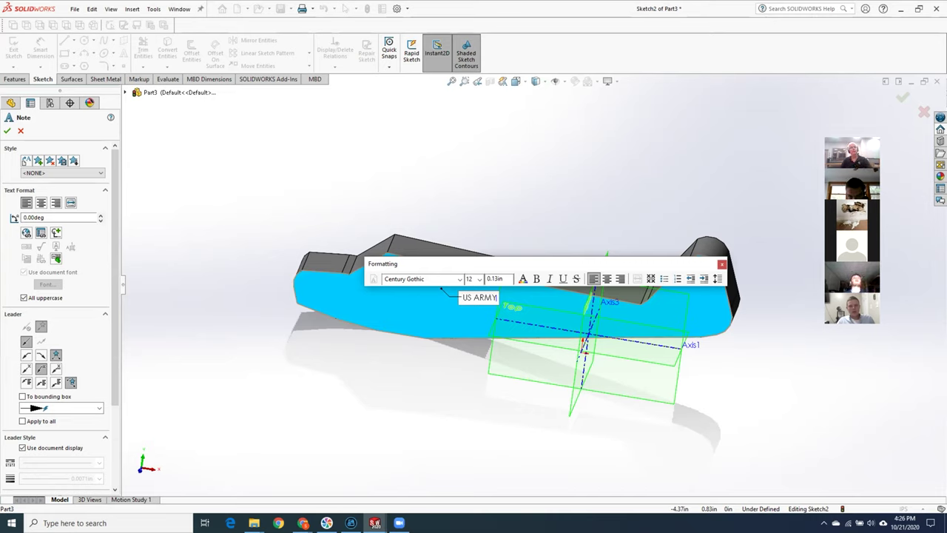
pyautogui.click(132, 87)
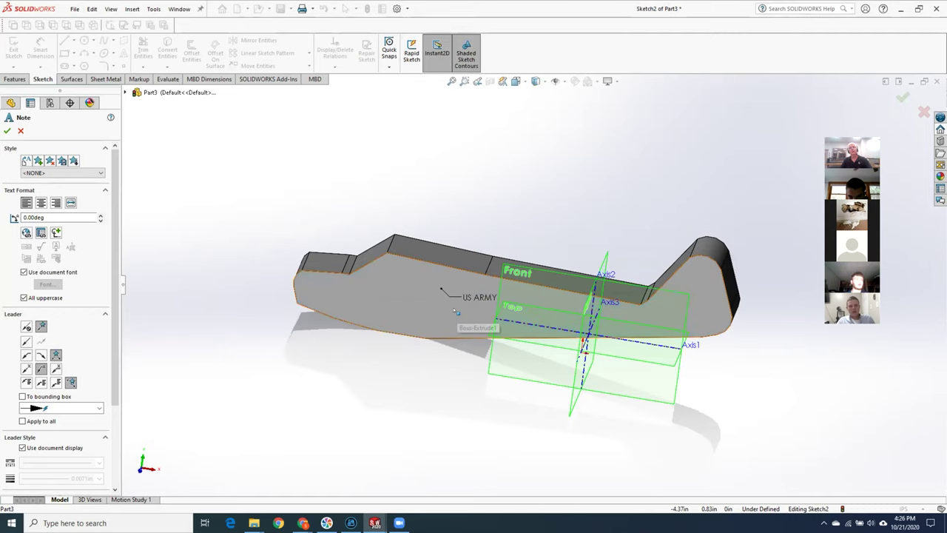
# - Switch to Chrome and bring up Google search in the Crosby_Hall_Video tab by searching for "google"
pyautogui.click(303, 524)
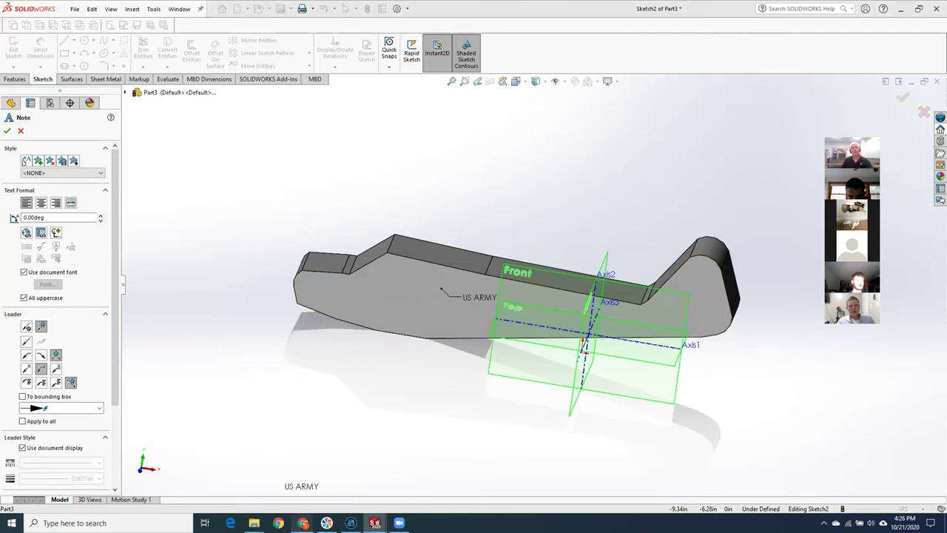
pyautogui.click(267, 489)
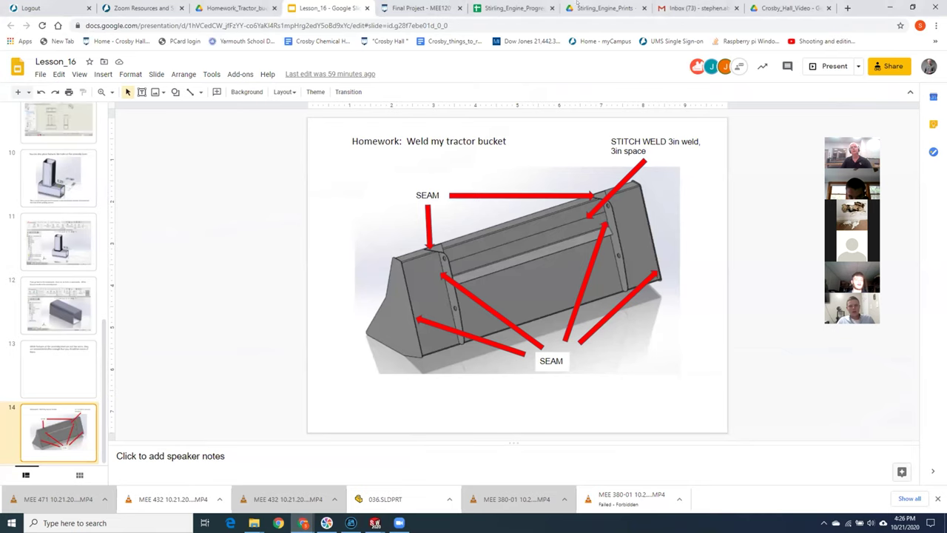
pyautogui.click(821, 10)
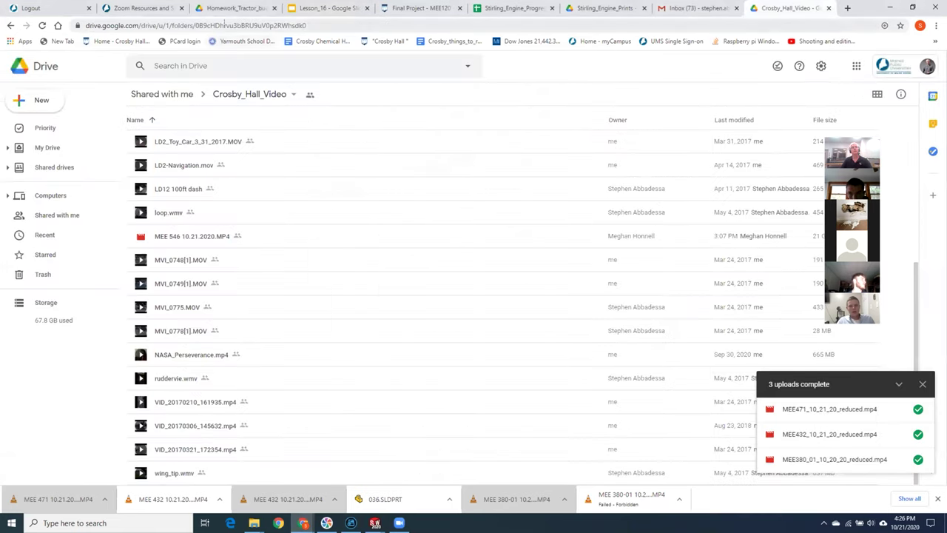
pyautogui.click(224, 24)
pyautogui.write('google')
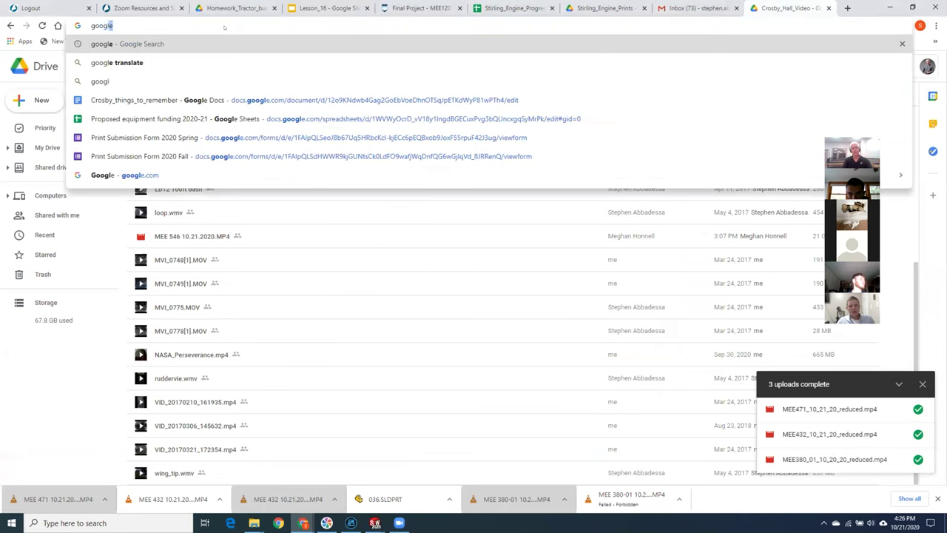
pyautogui.press('Return')
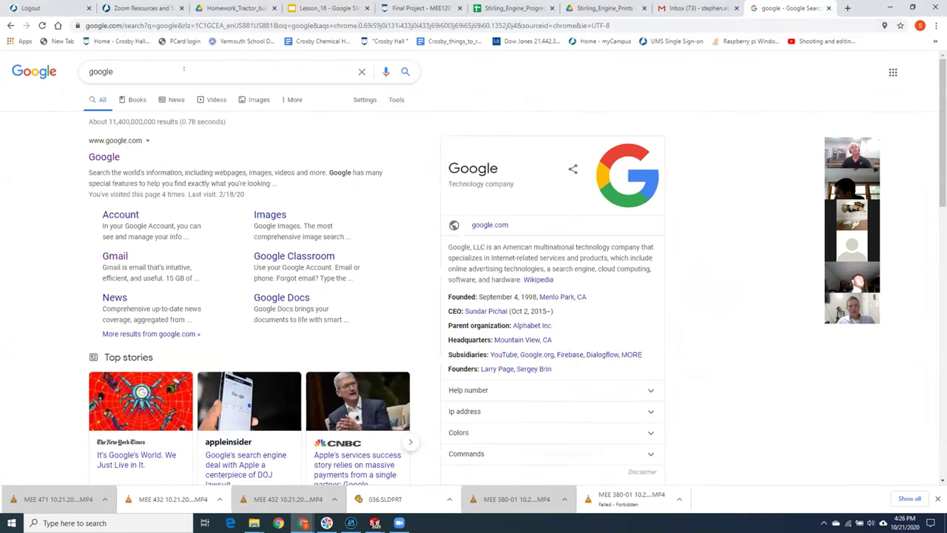
# - Search Google for "solidworks etrude note" and open the YouTube video SolidWorks Extrude Text Tutorial
pyautogui.doubleClick(310, 68)
pyautogui.write('solid')
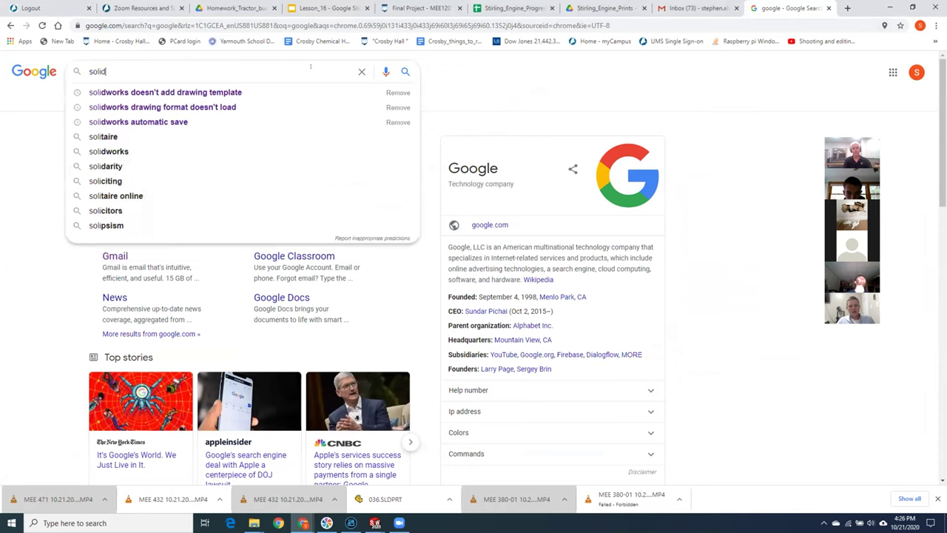
pyautogui.write('works e')
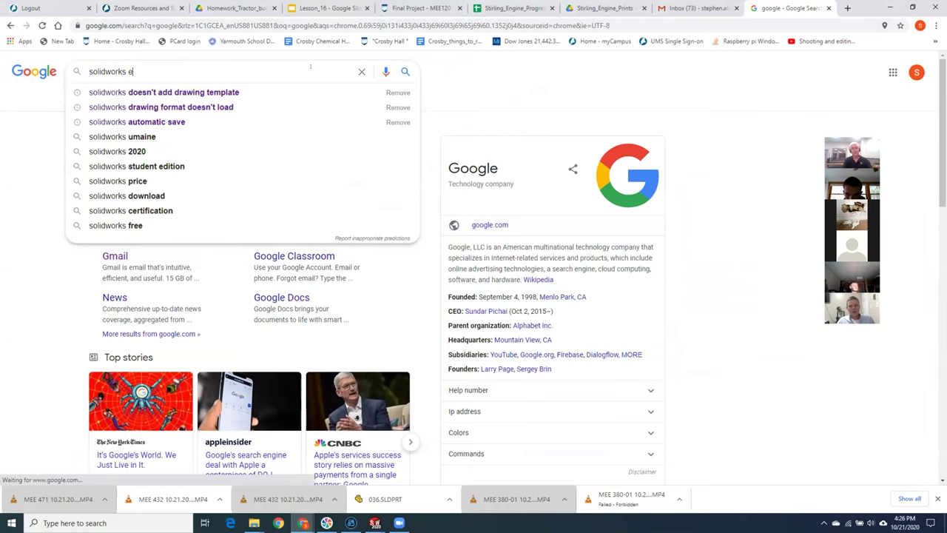
pyautogui.write('trude note')
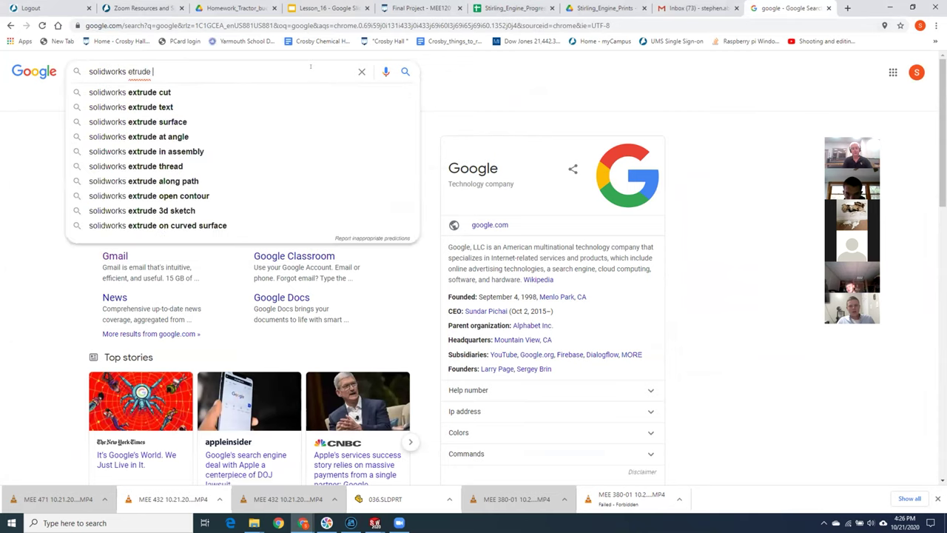
pyautogui.press('Return')
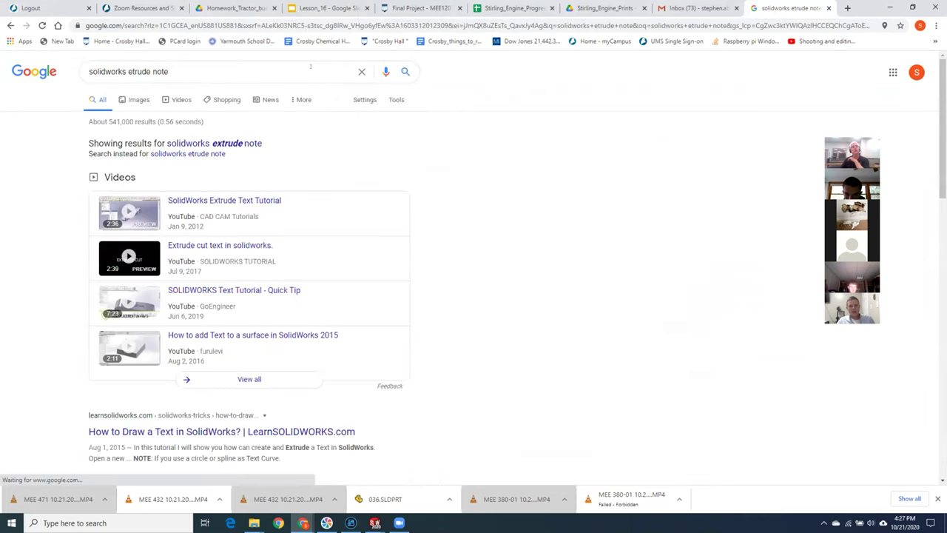
pyautogui.click(278, 200)
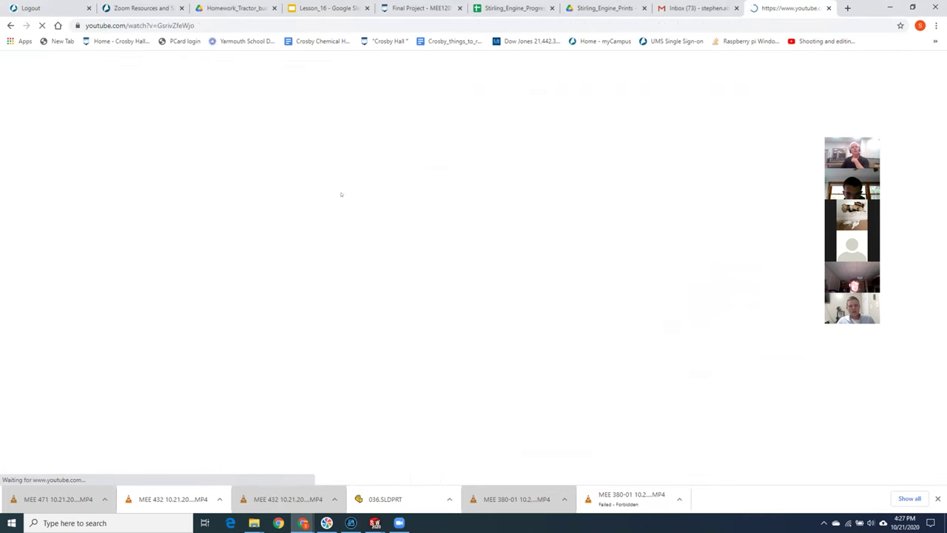